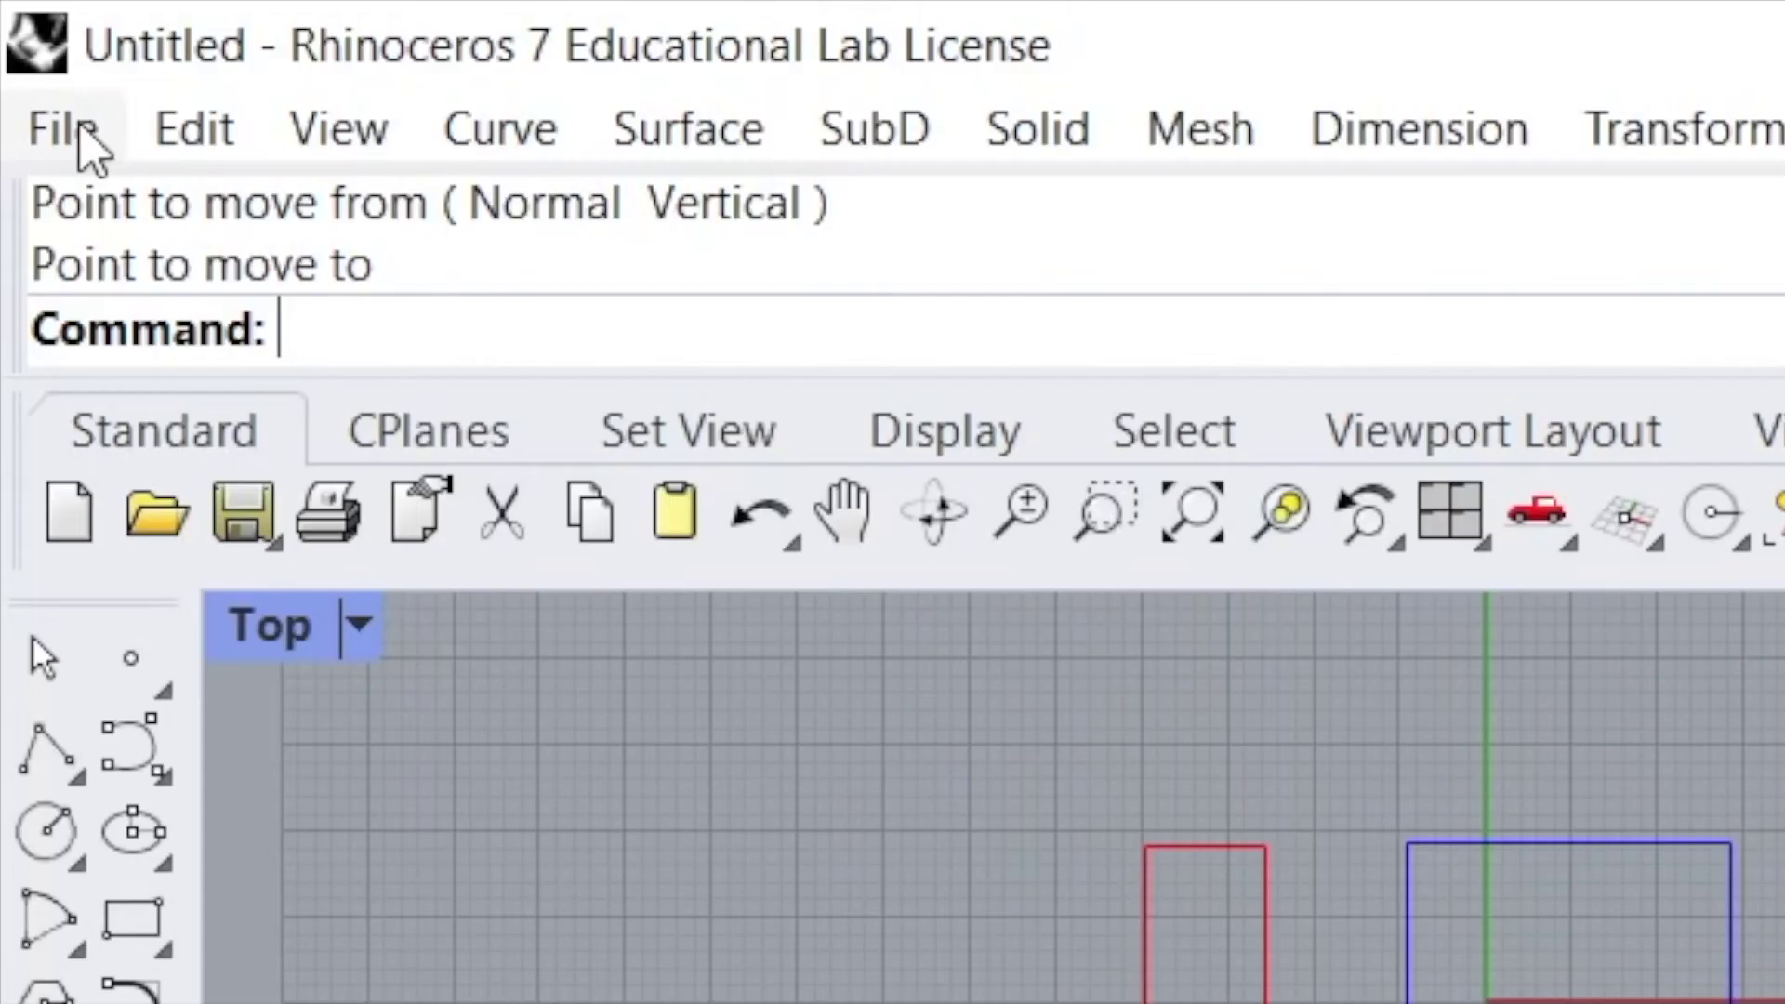
Start a new model from the Small Objects - Inches template without saving the untitled one
left_click(20, 39)
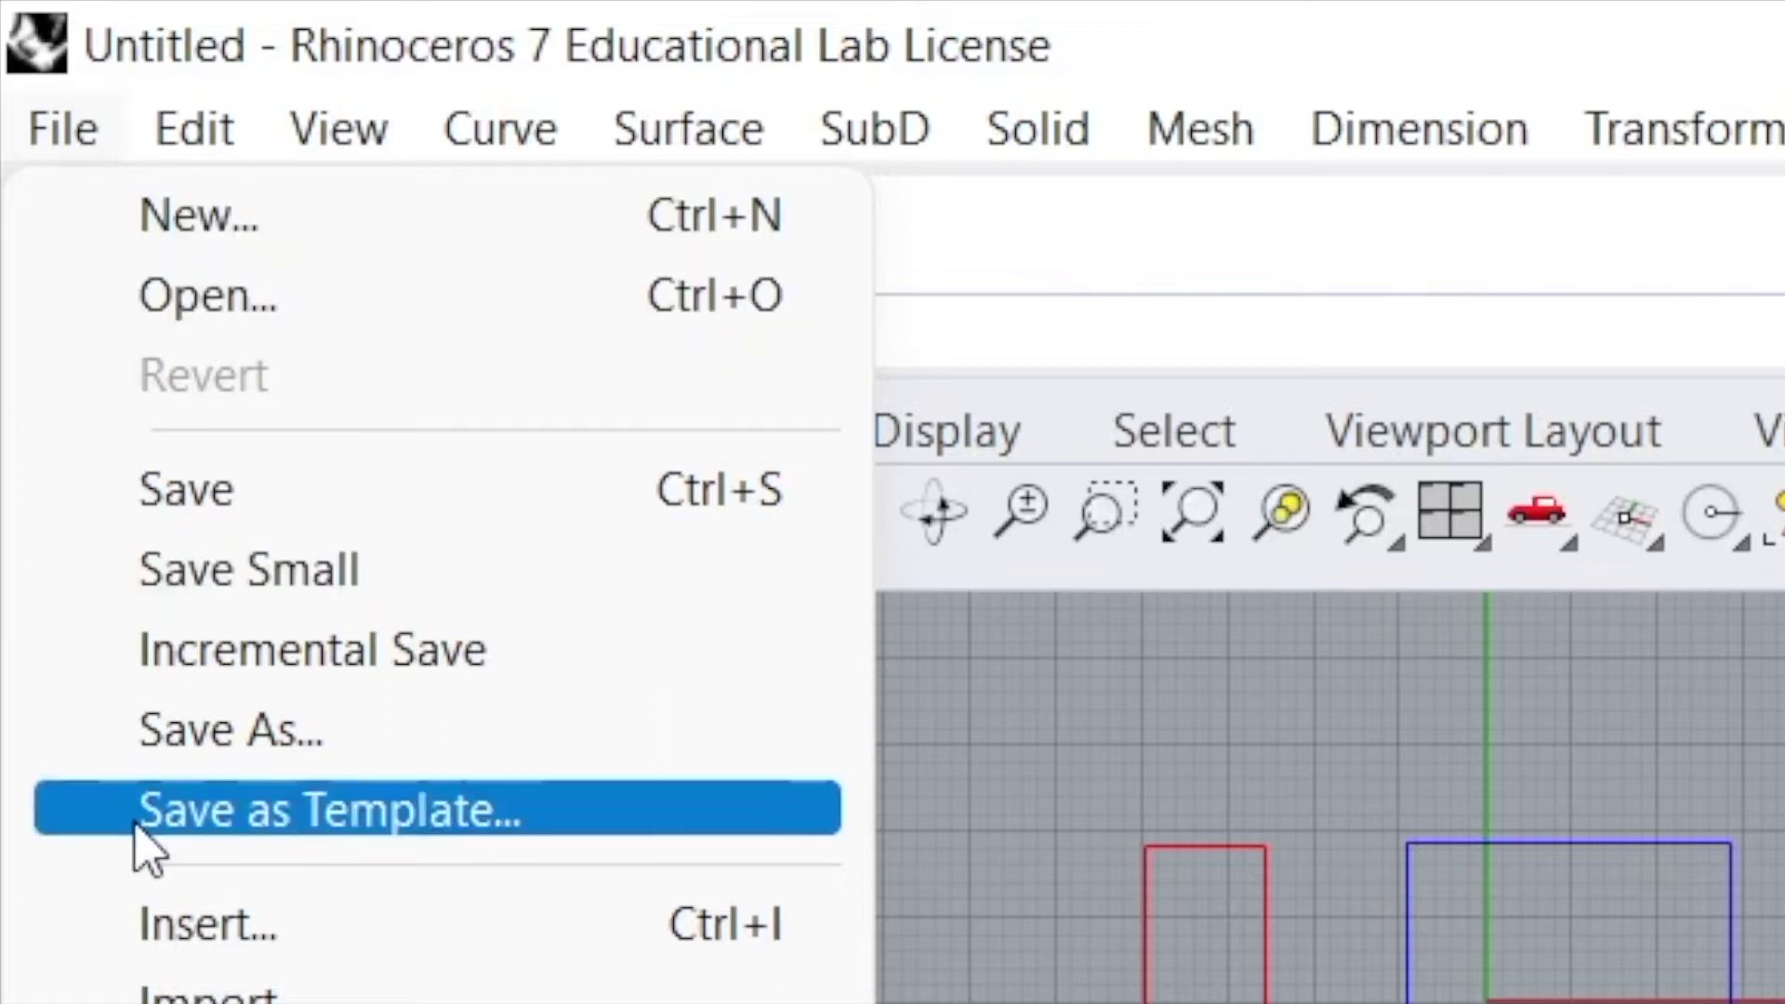
left_click(234, 221)
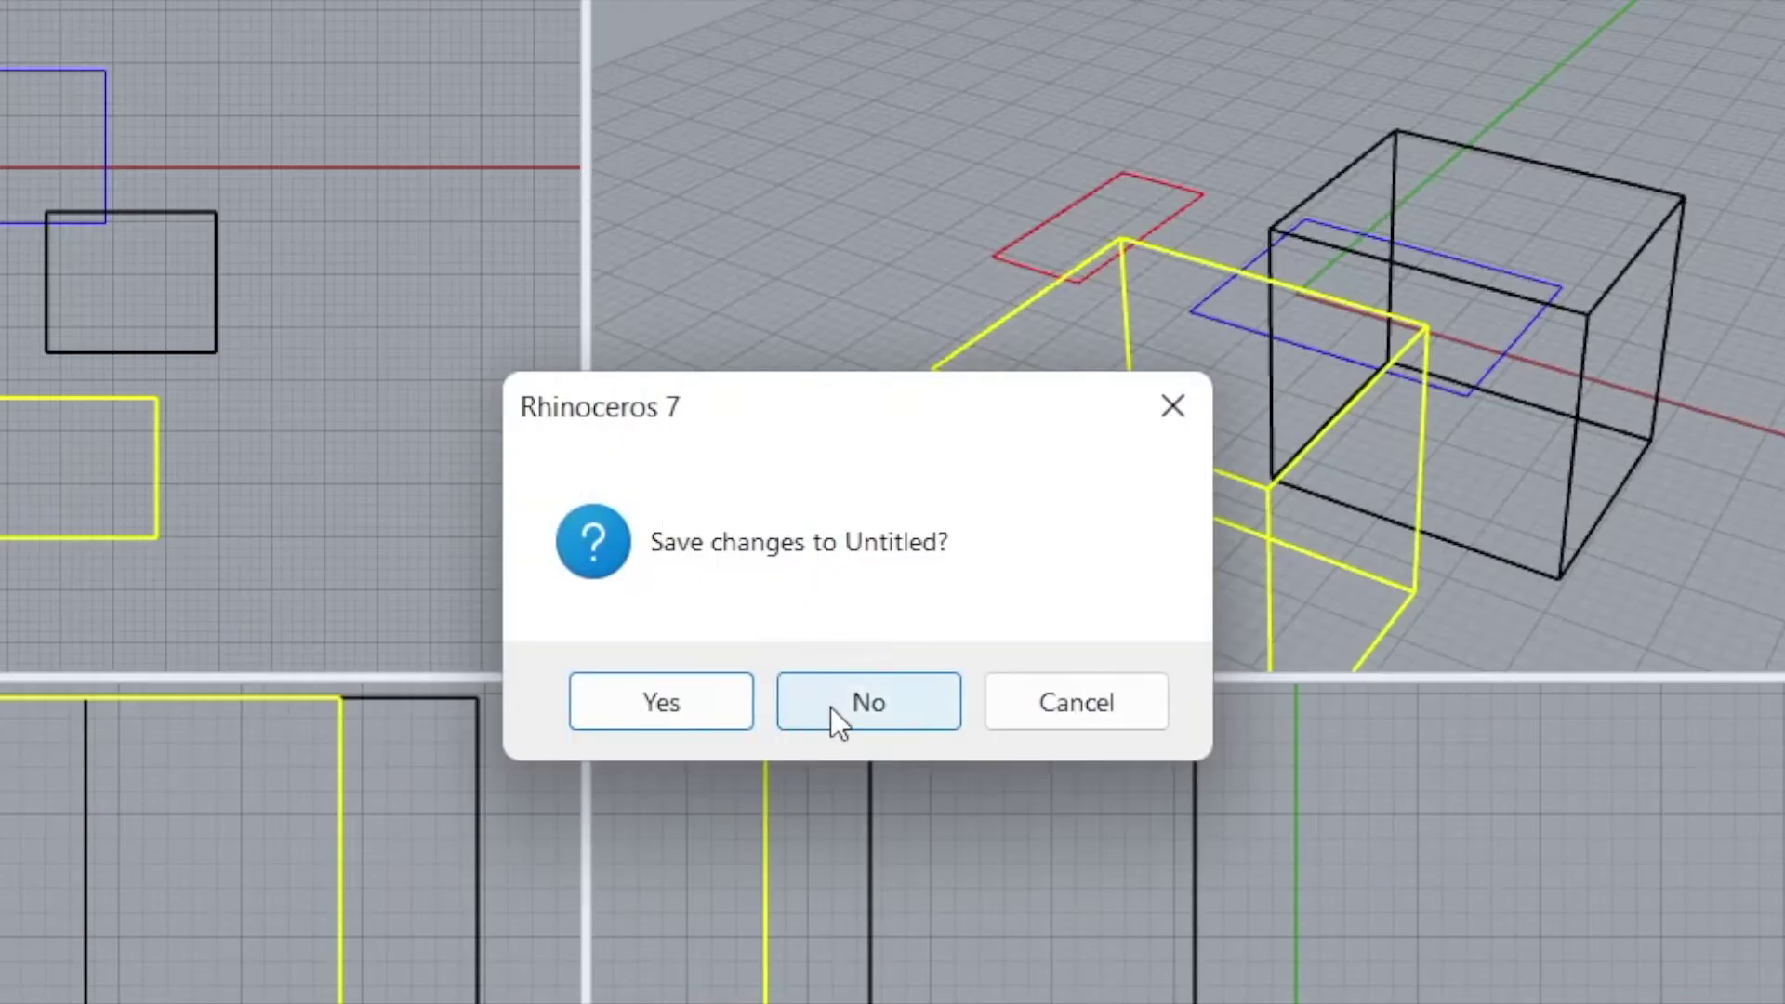
left_click(831, 712)
scroll(795, 509, "down", 3)
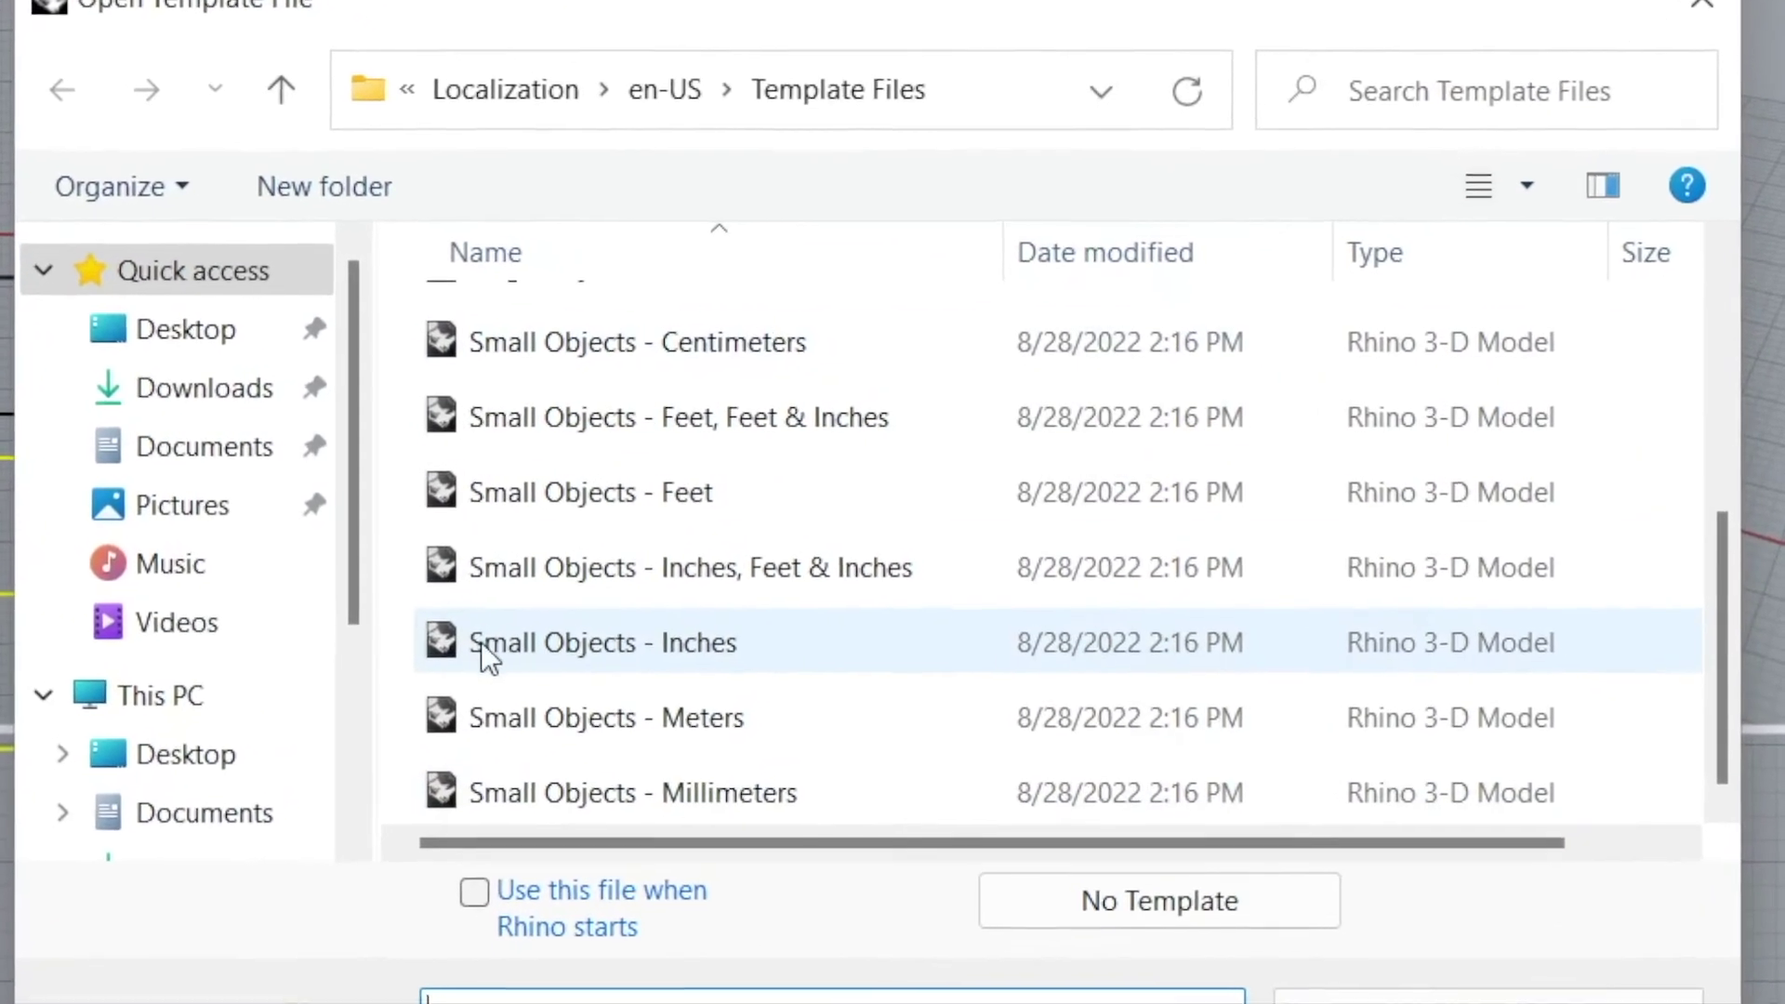
left_click(712, 662)
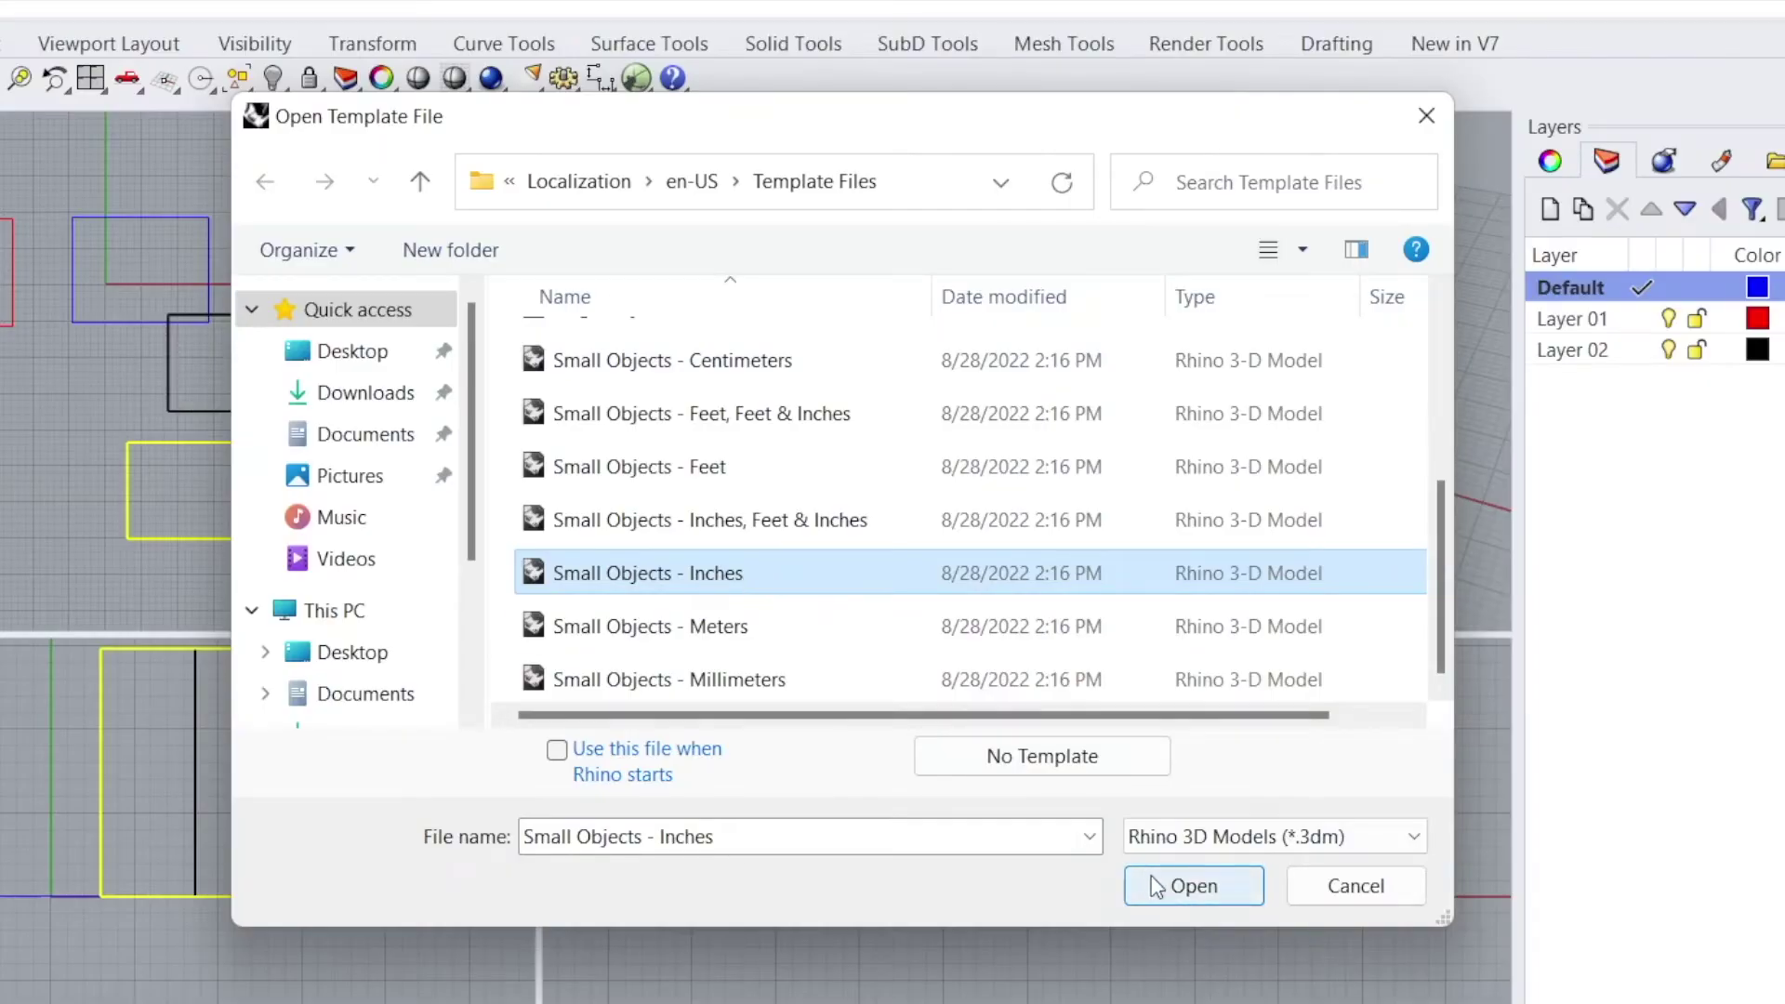
left_click(1156, 886)
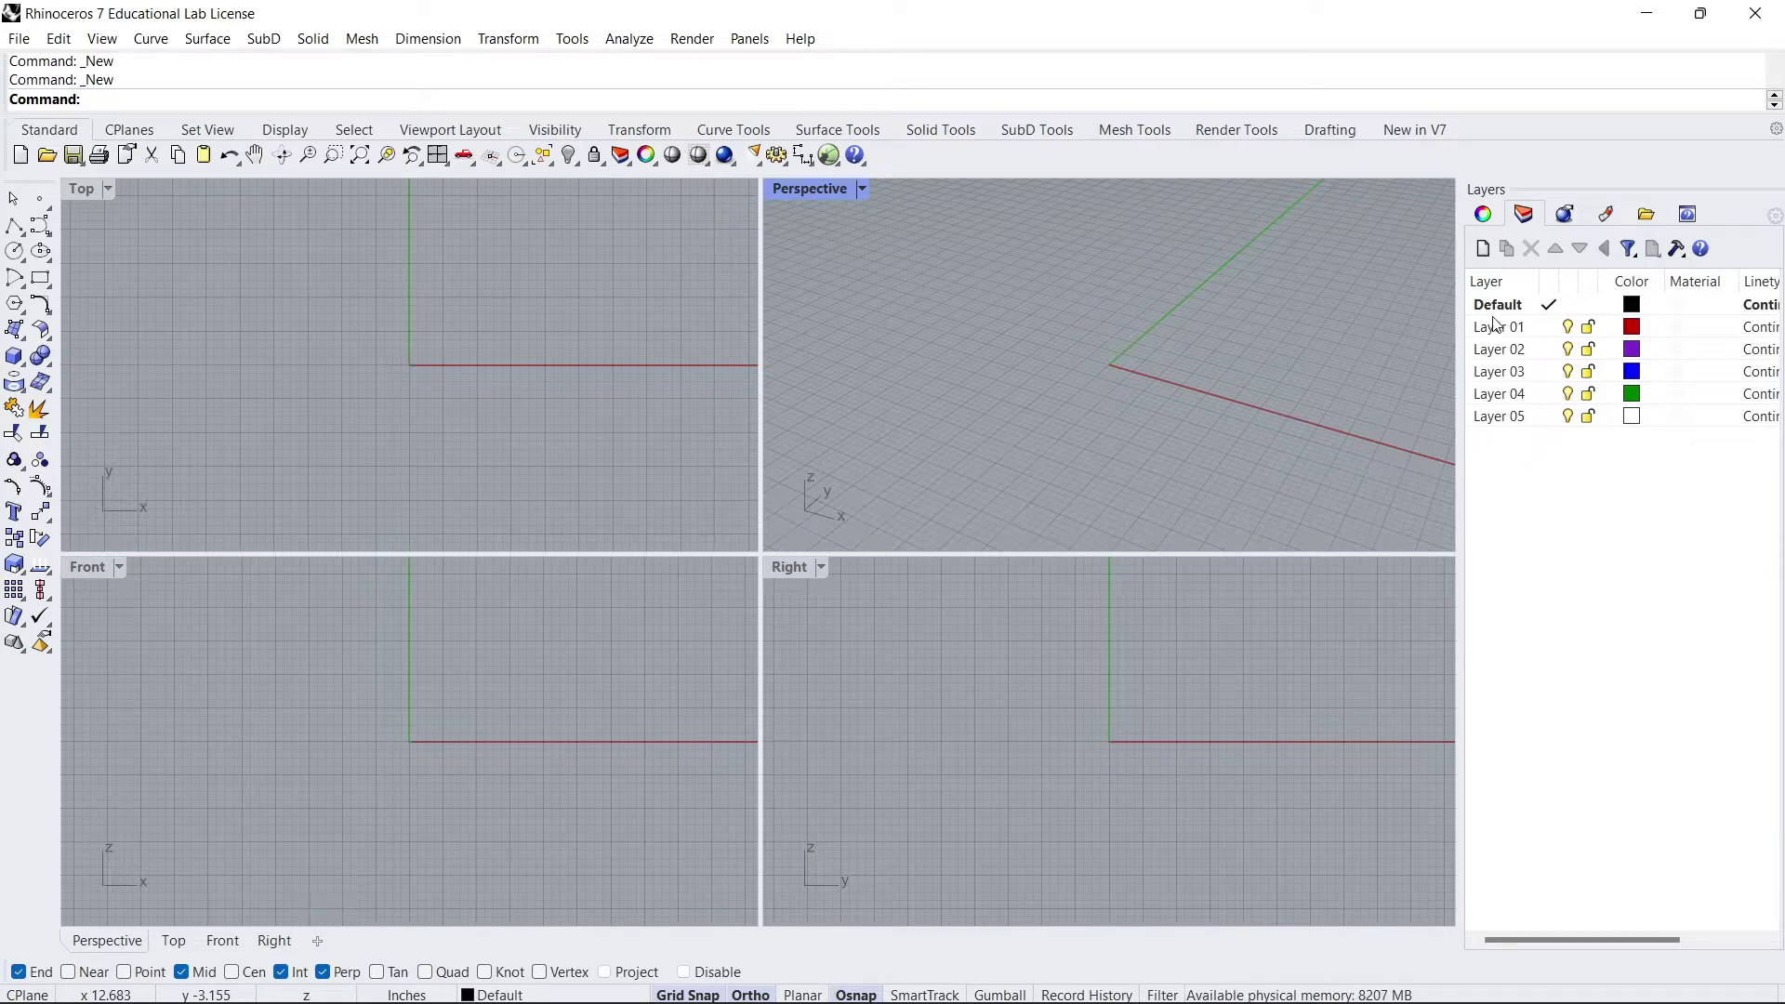
Select template layers Layer 01 through Layer 05 and delete them, keeping only Default
left_click_drag(1538, 462, 1497, 334)
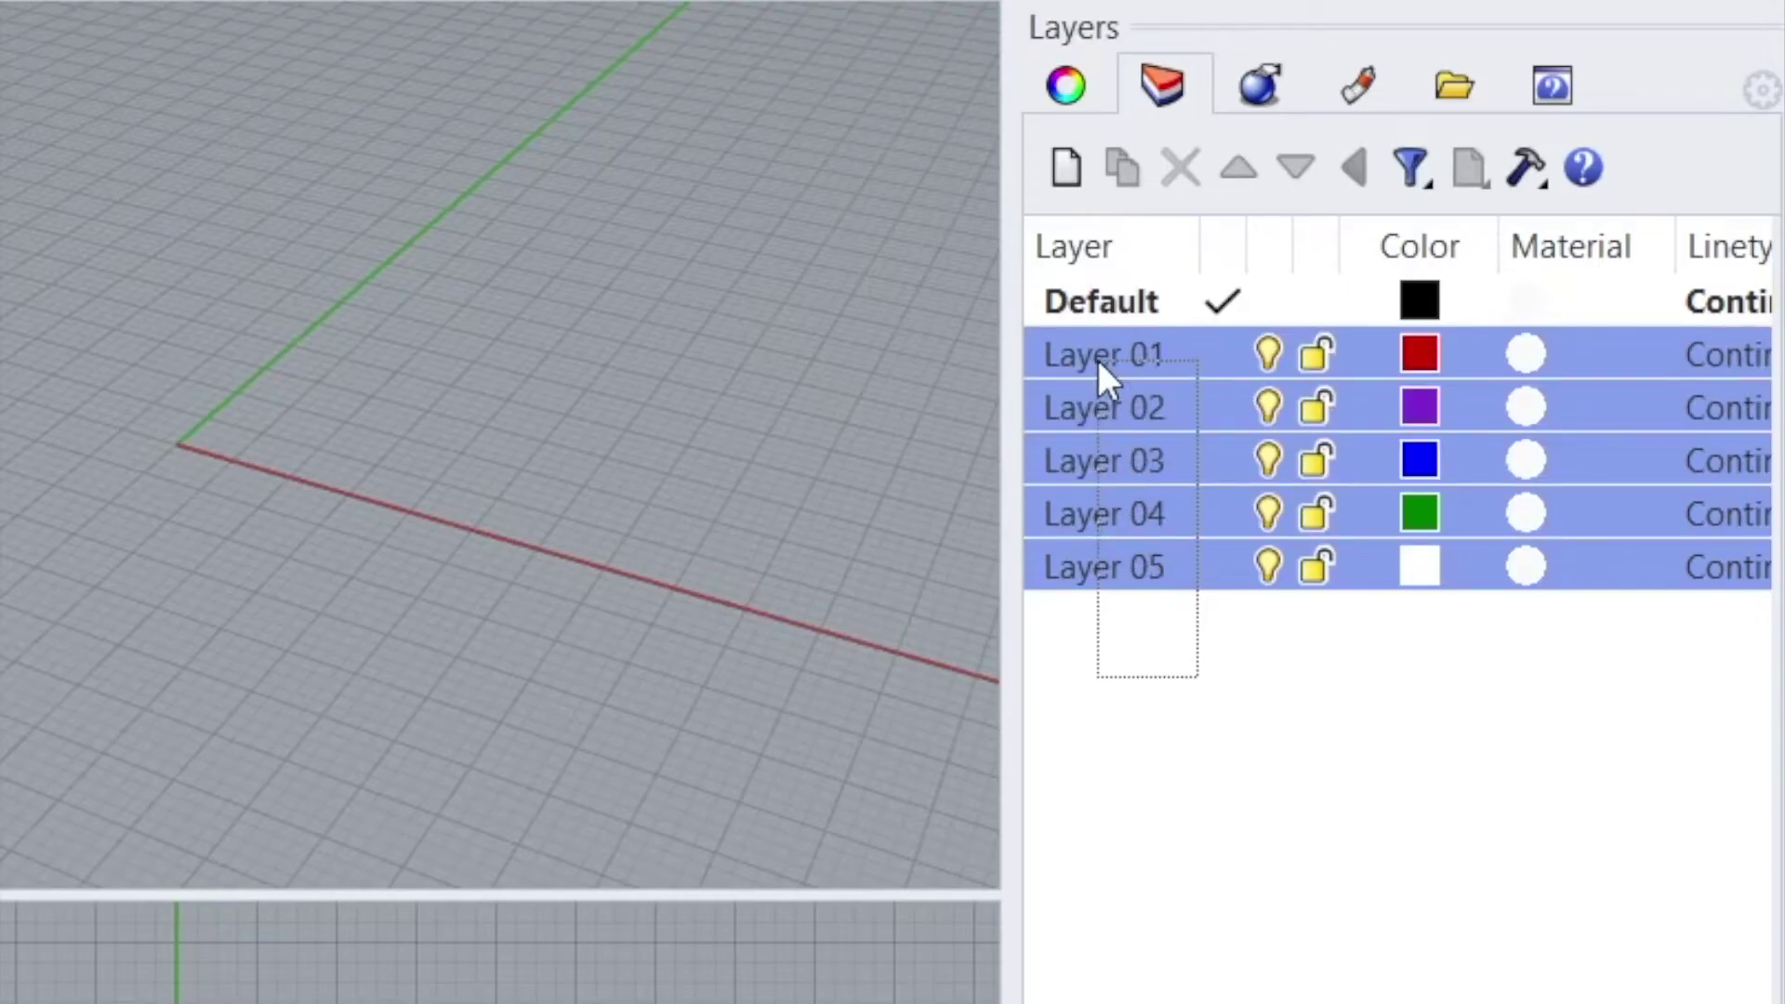
left_click_drag(1097, 359, 1097, 349)
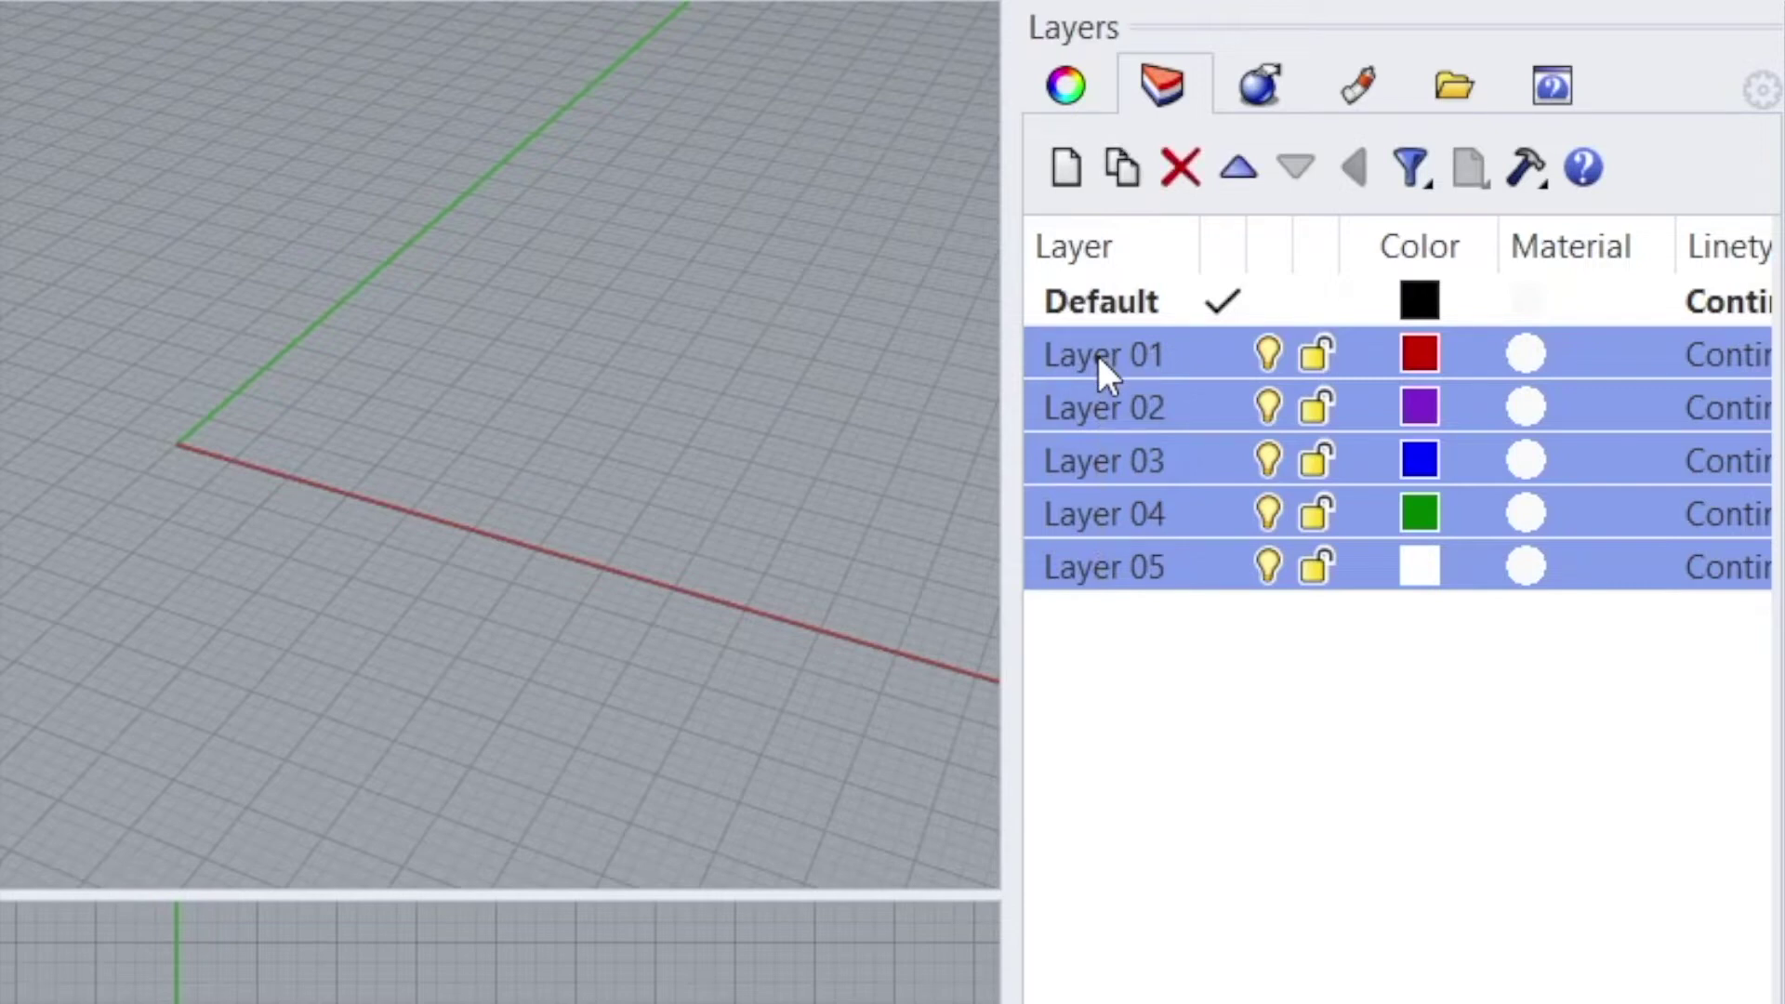
key("Delete")
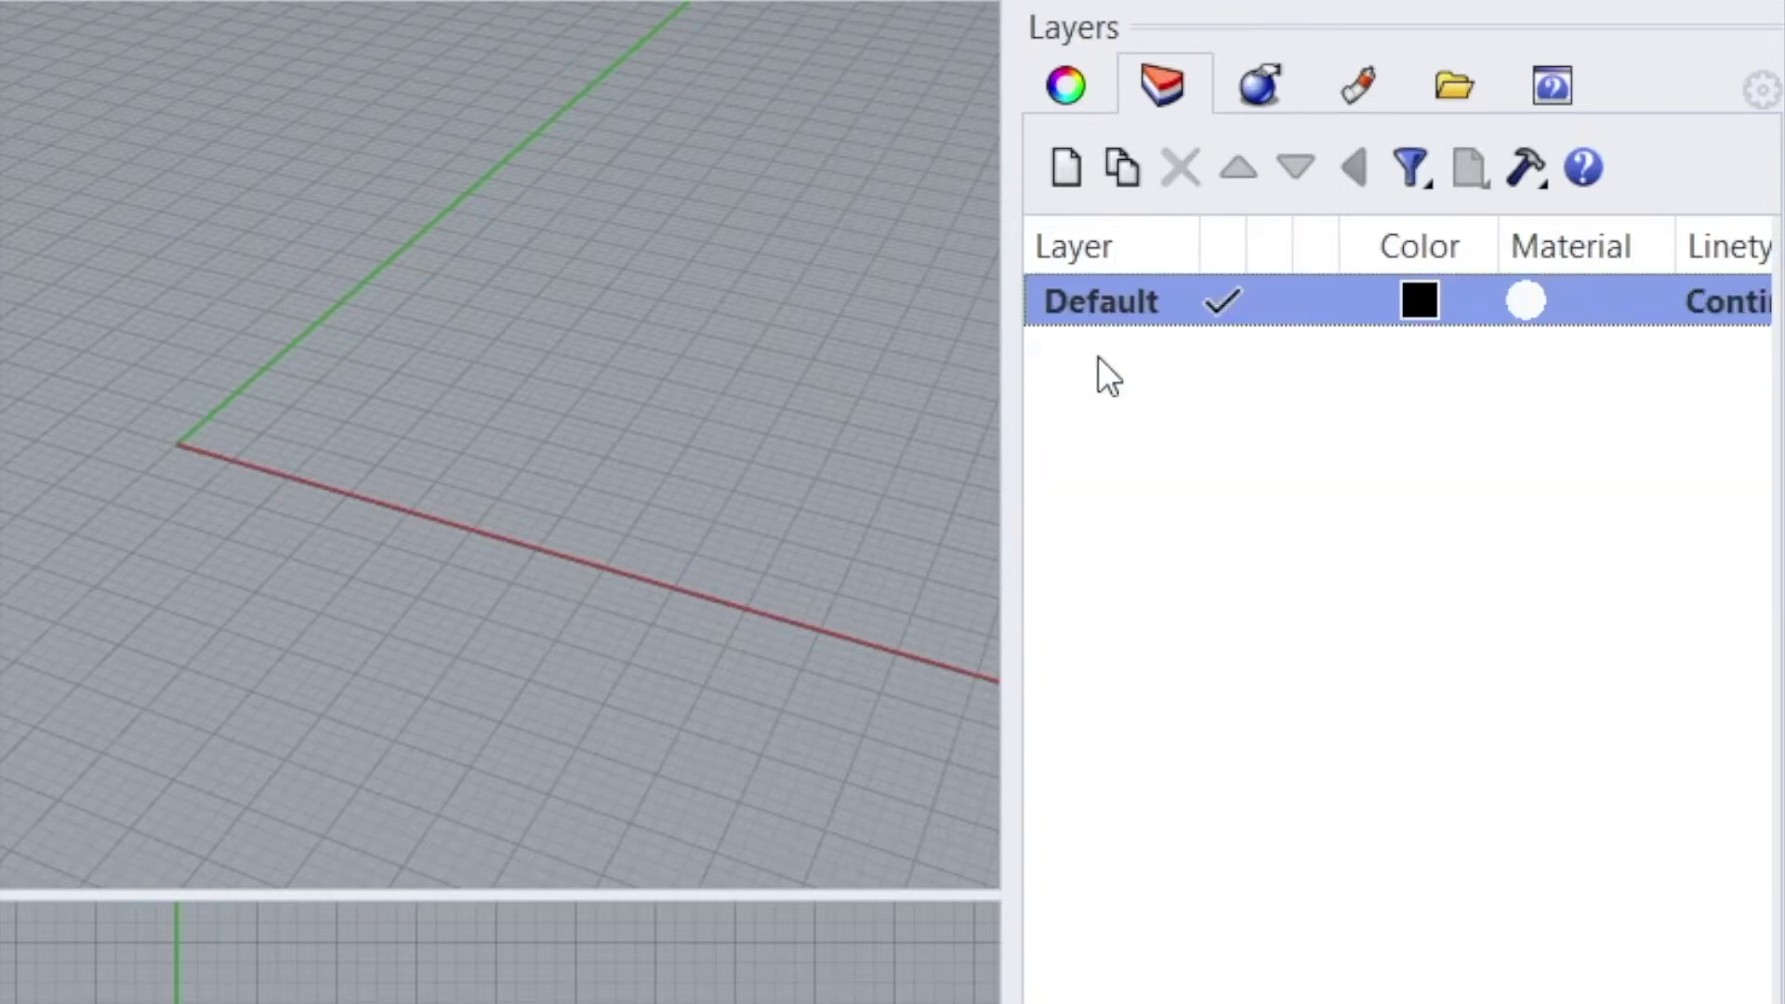
key("ctrl+z")
left_click_drag(1149, 746, 1086, 359)
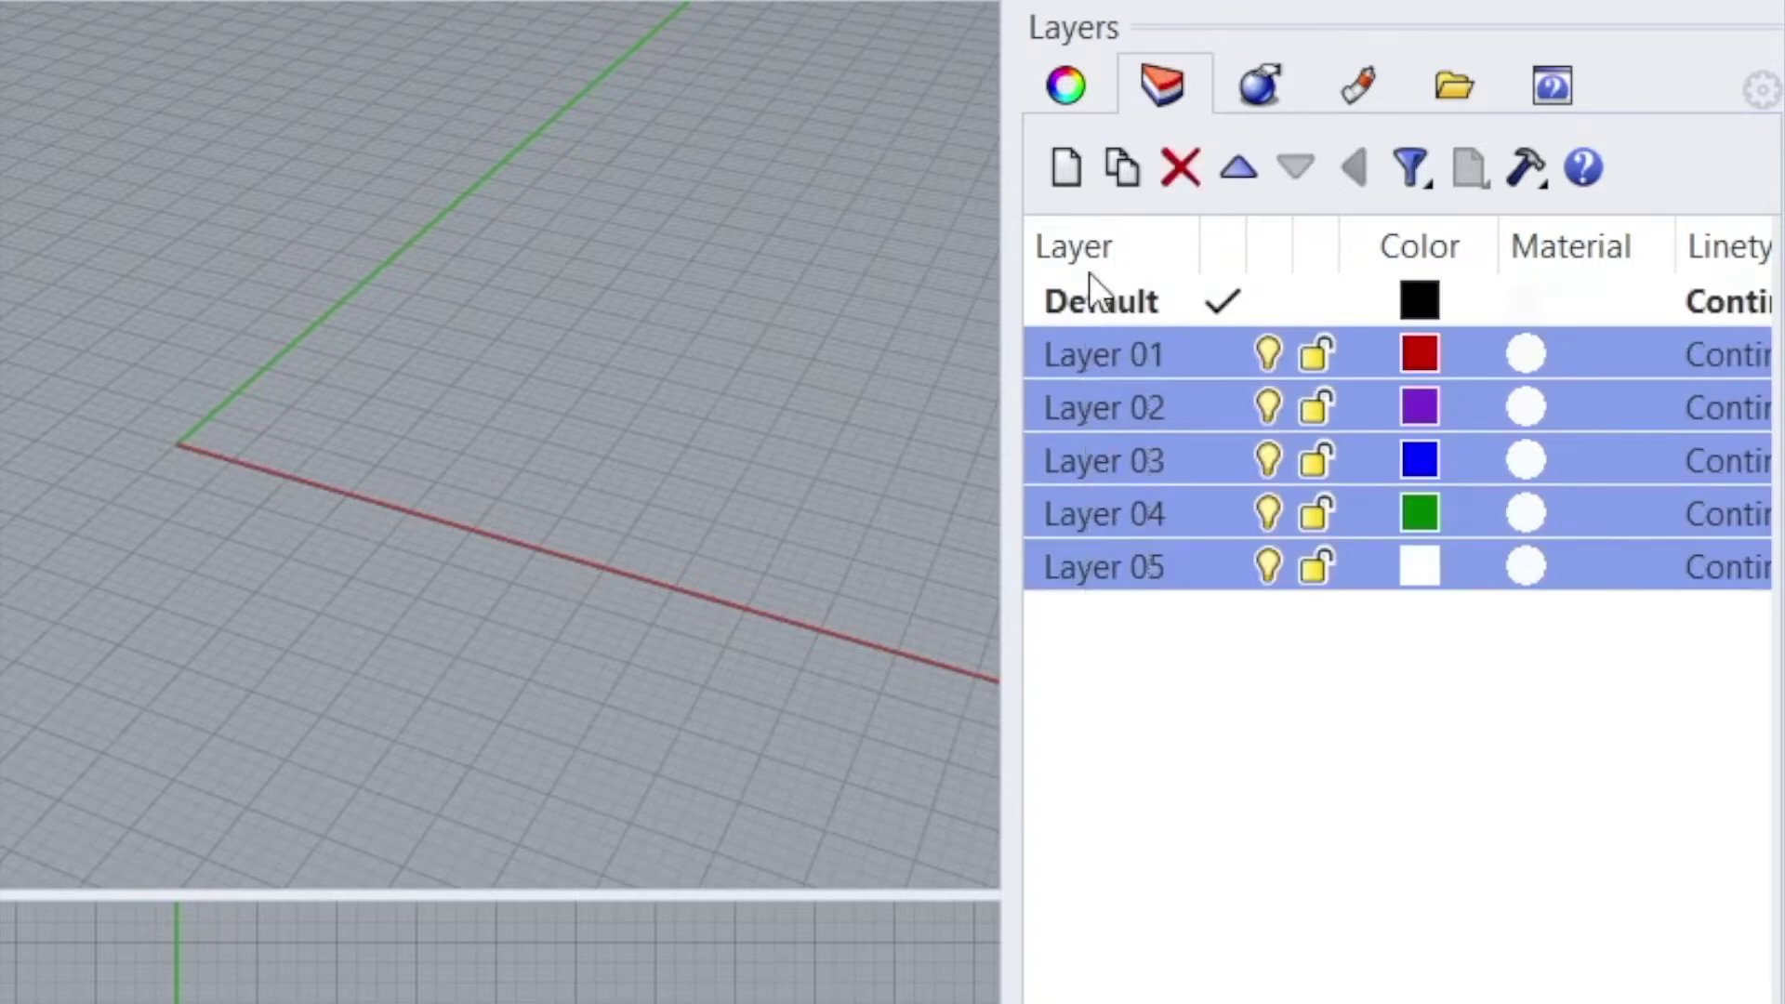
left_click(1182, 166)
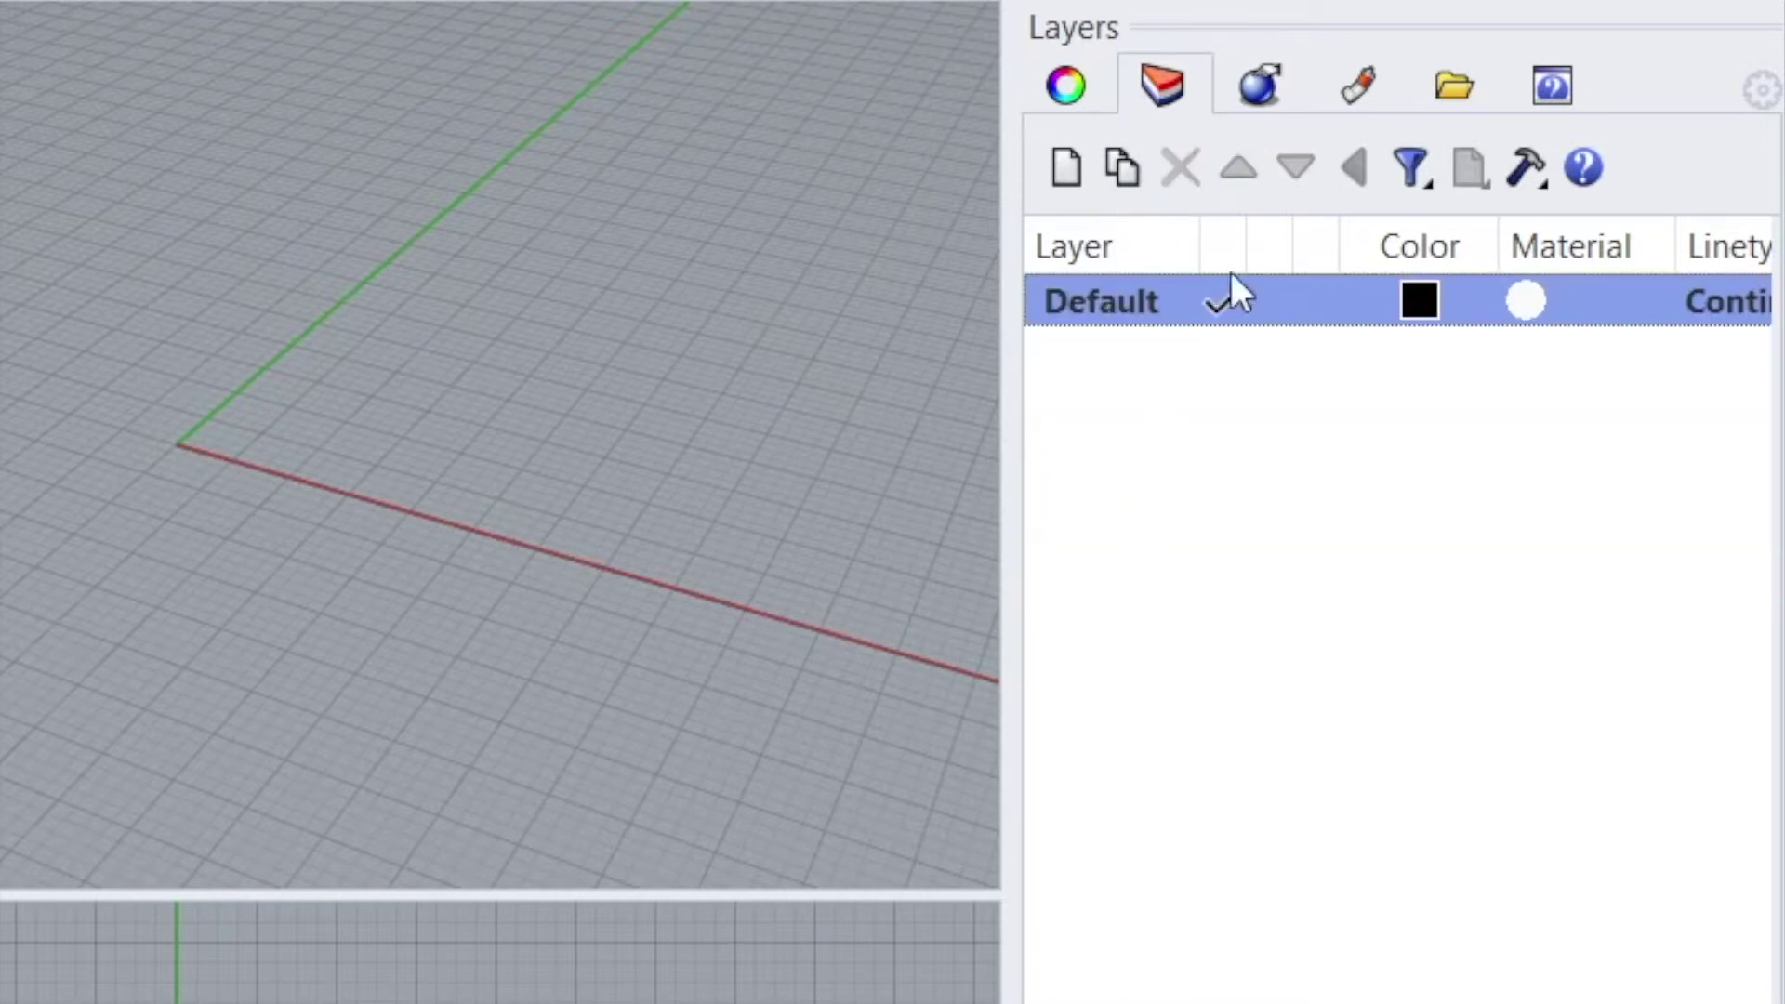
Add ten new layers named 1, 2, 3 through 10
left_click(1066, 169)
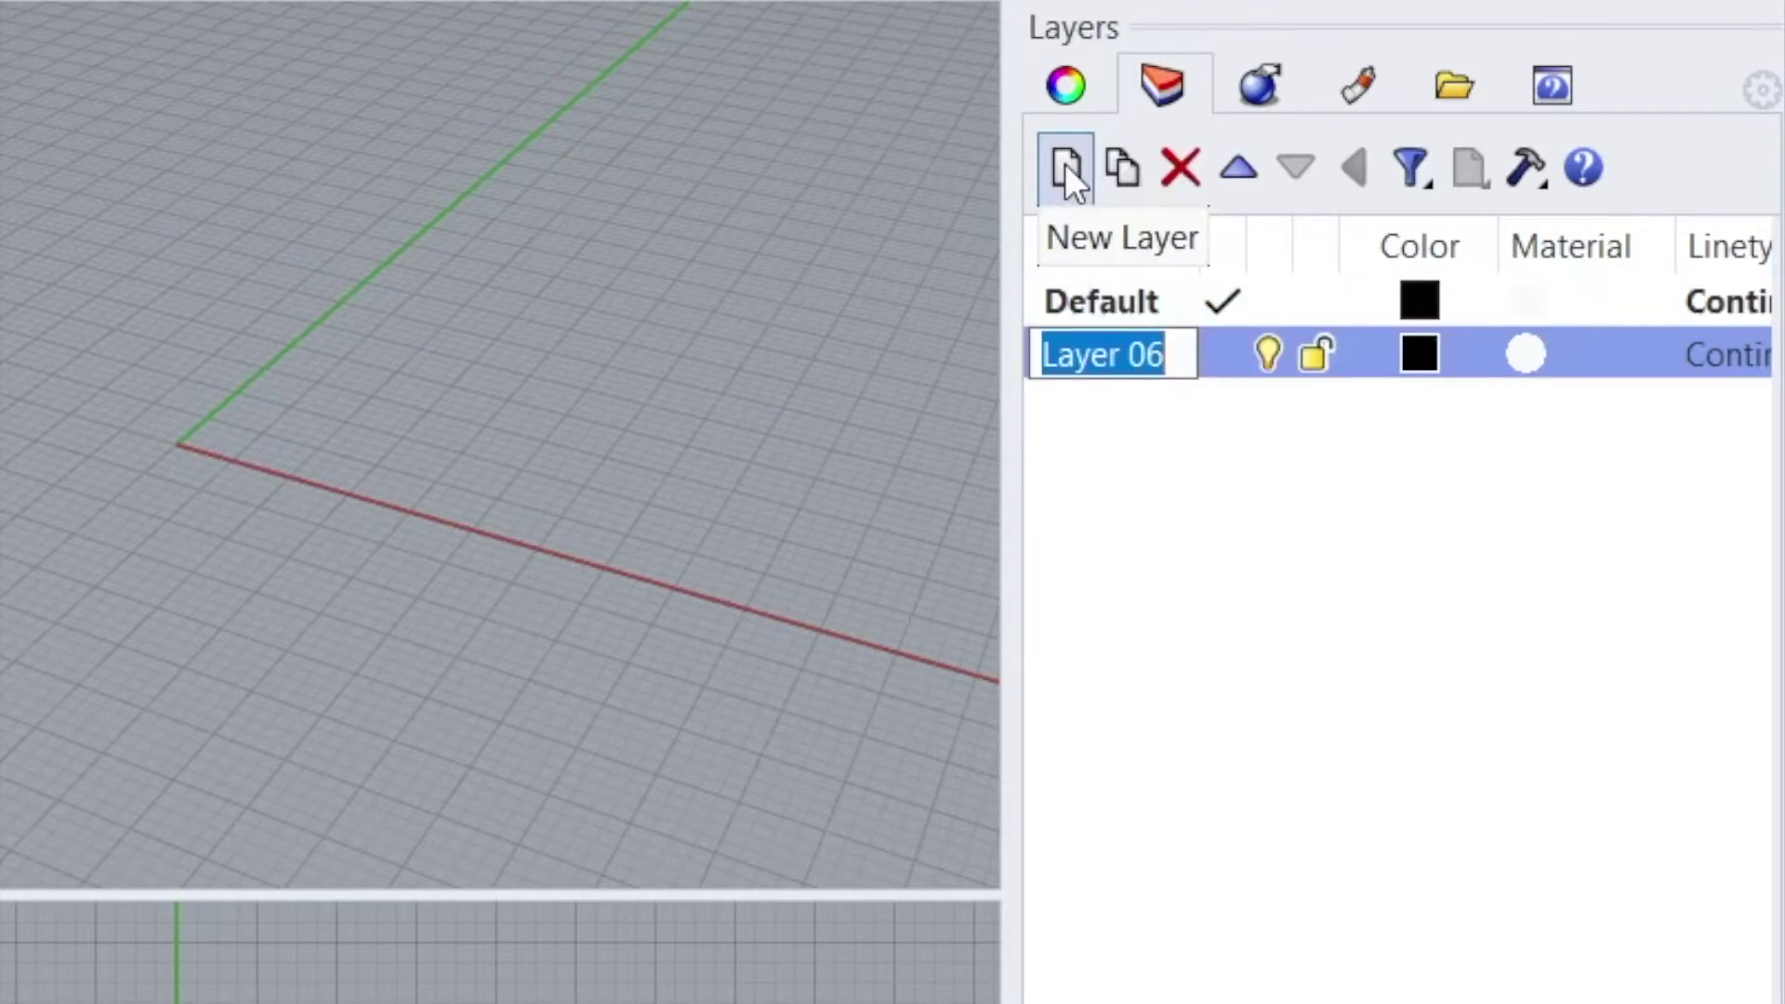
type("1")
left_click(1066, 169)
type("2")
left_click(1066, 169)
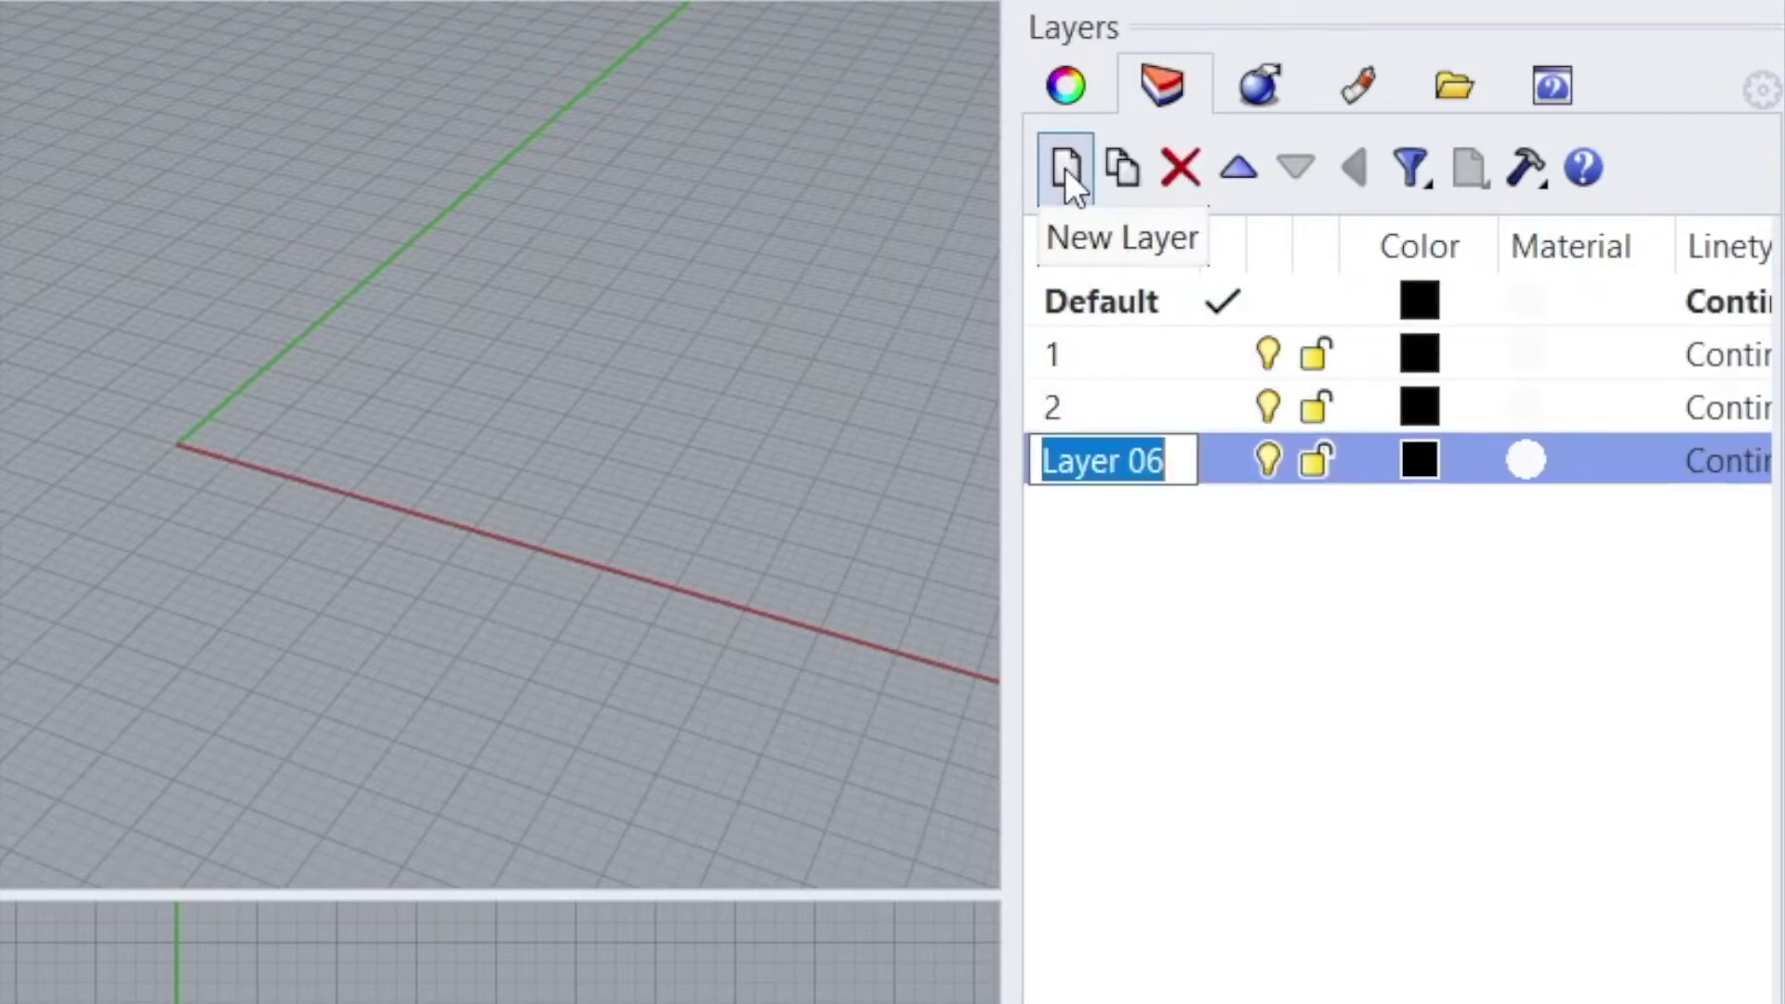
type("3")
left_click(1066, 169)
type("4")
left_click(1066, 169)
type("5")
left_click(1067, 170)
type("6")
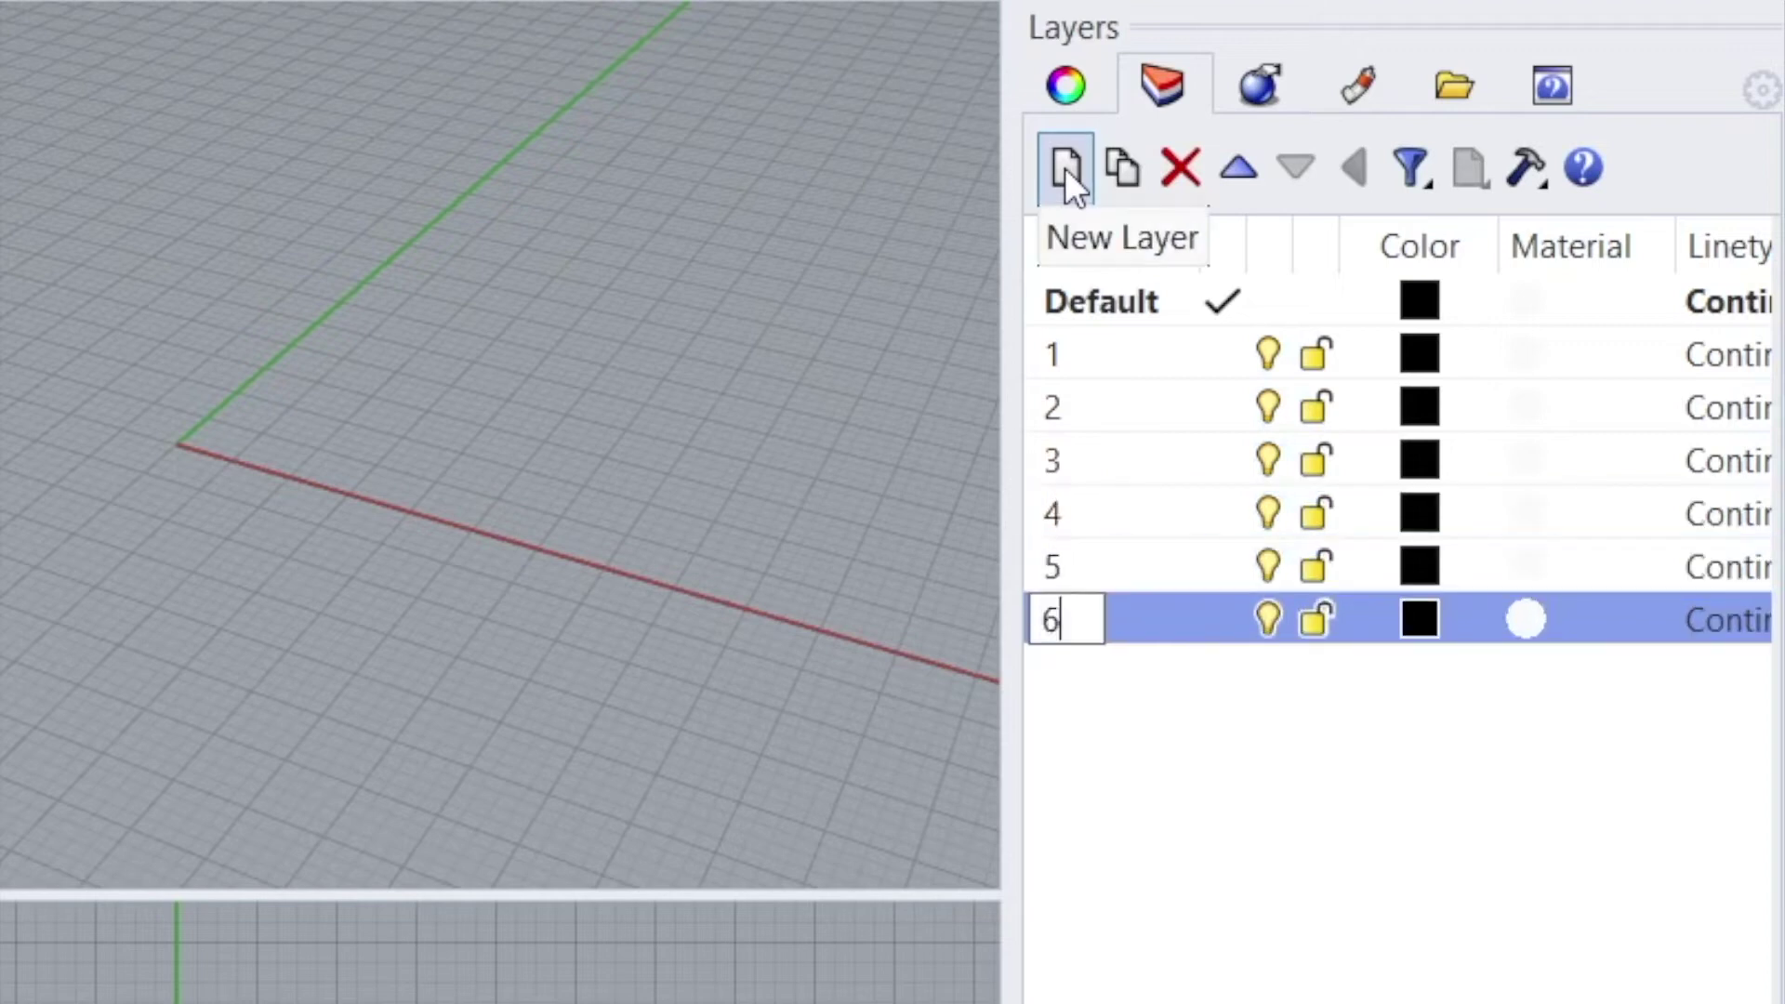
left_click(1064, 167)
type("7")
left_click(1064, 167)
type("8")
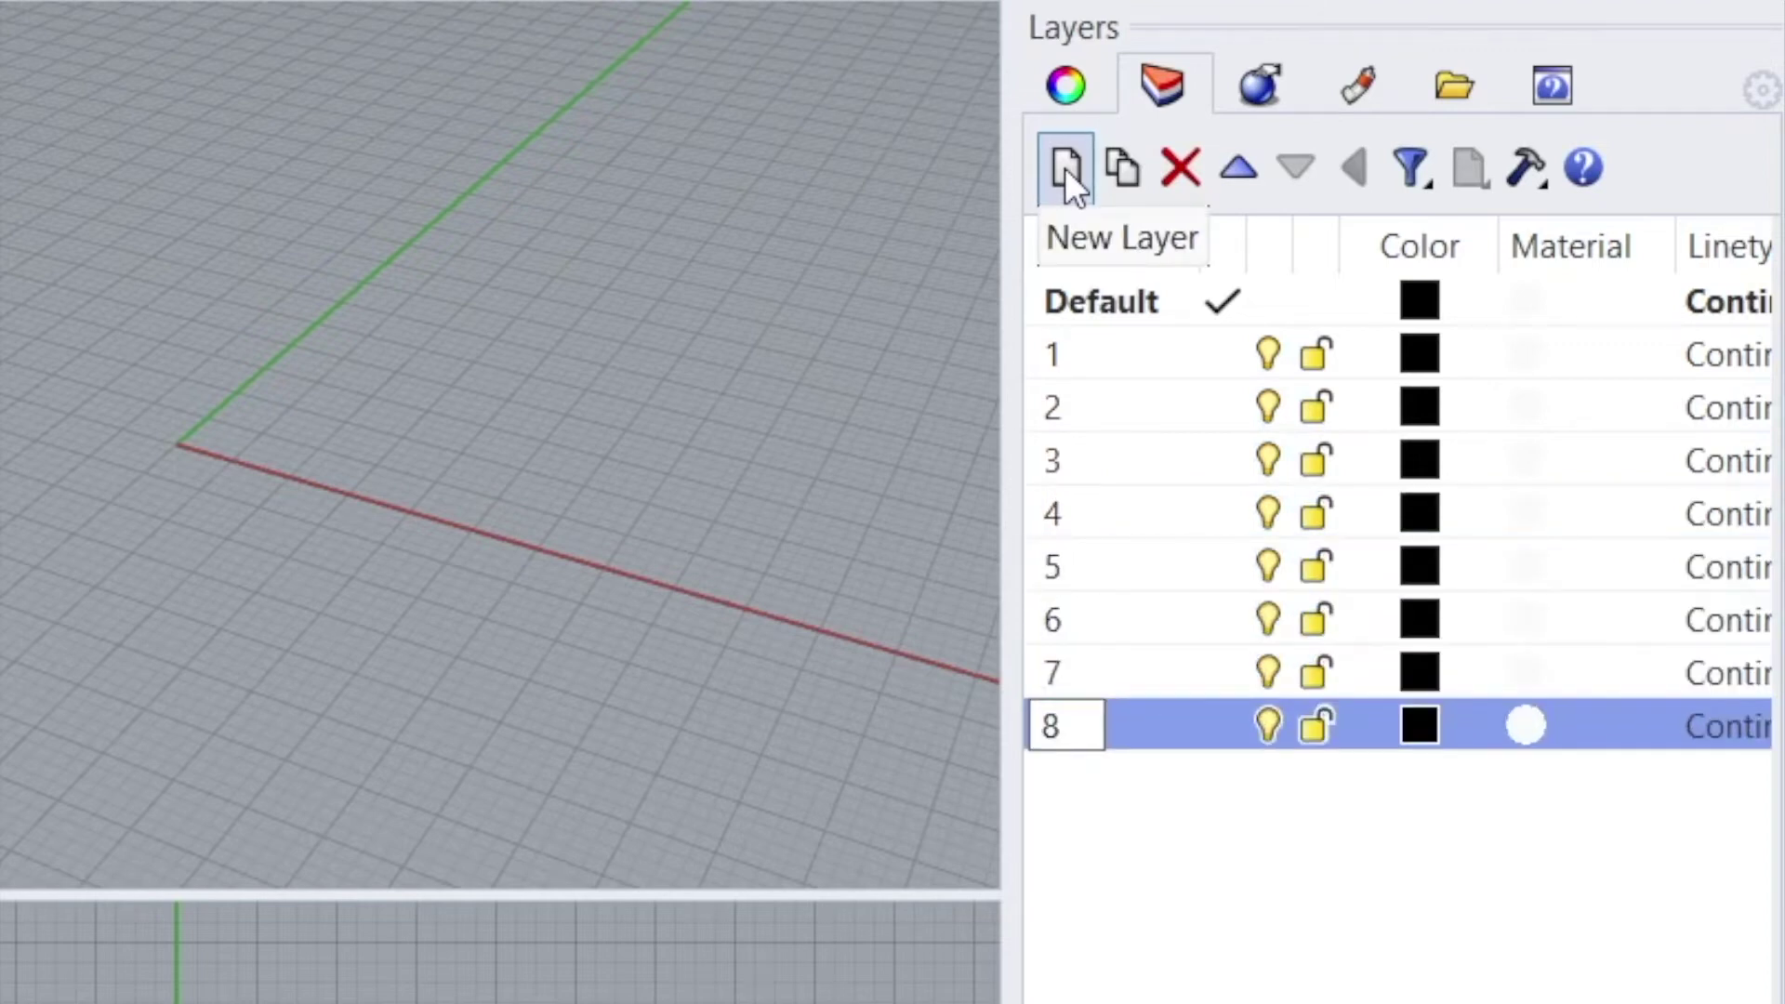
left_click(1063, 167)
type("9")
left_click(1064, 167)
type("10")
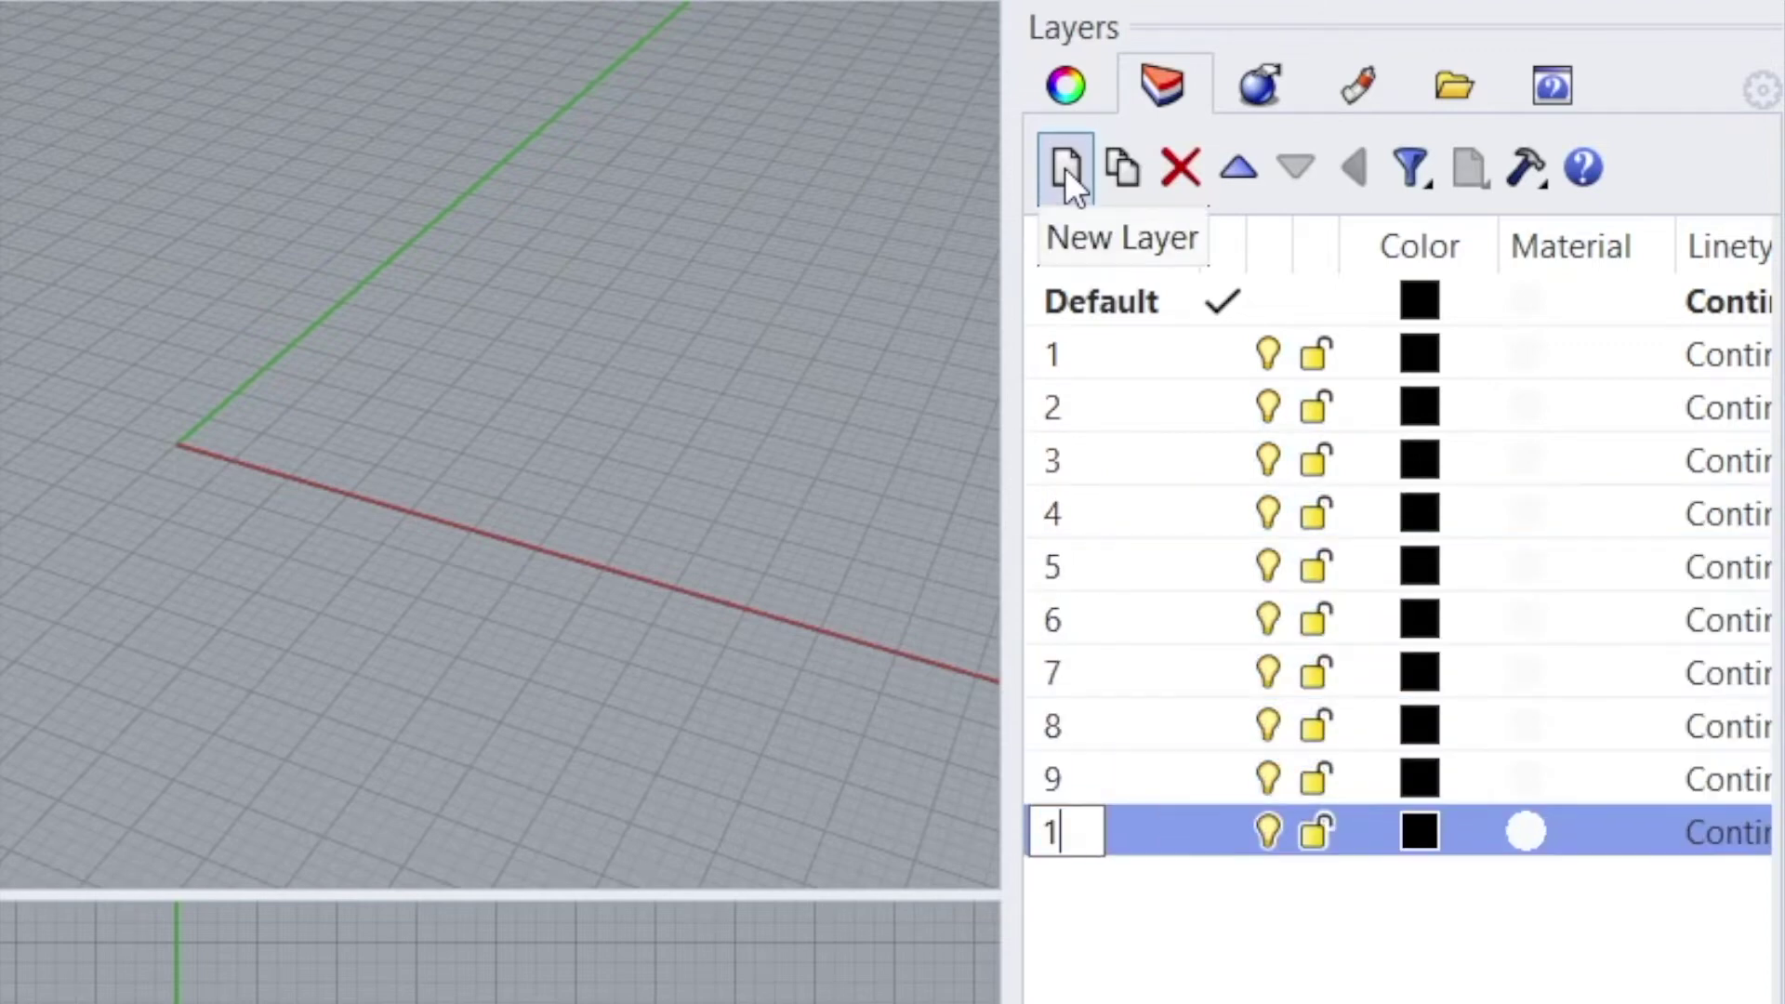
left_click(1294, 941)
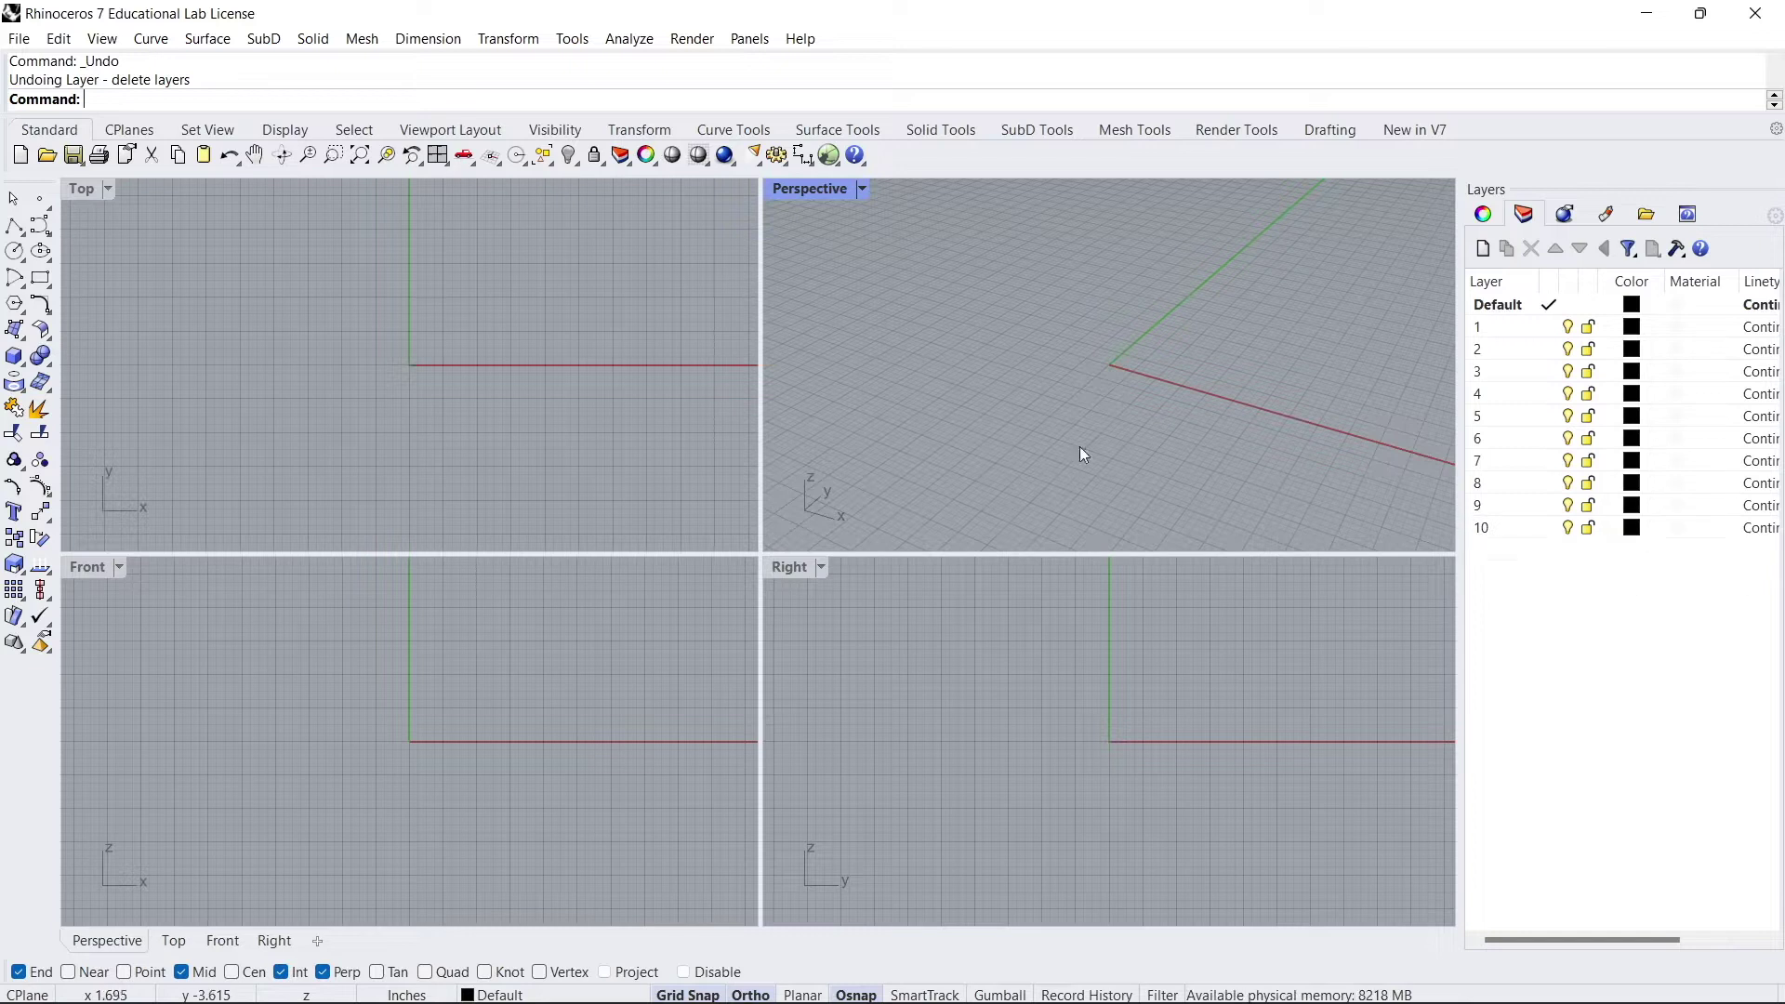
Widen the Layers panel and resize columns so Print Color and Print Width show fully
left_click_drag(1459, 457, 1295, 458)
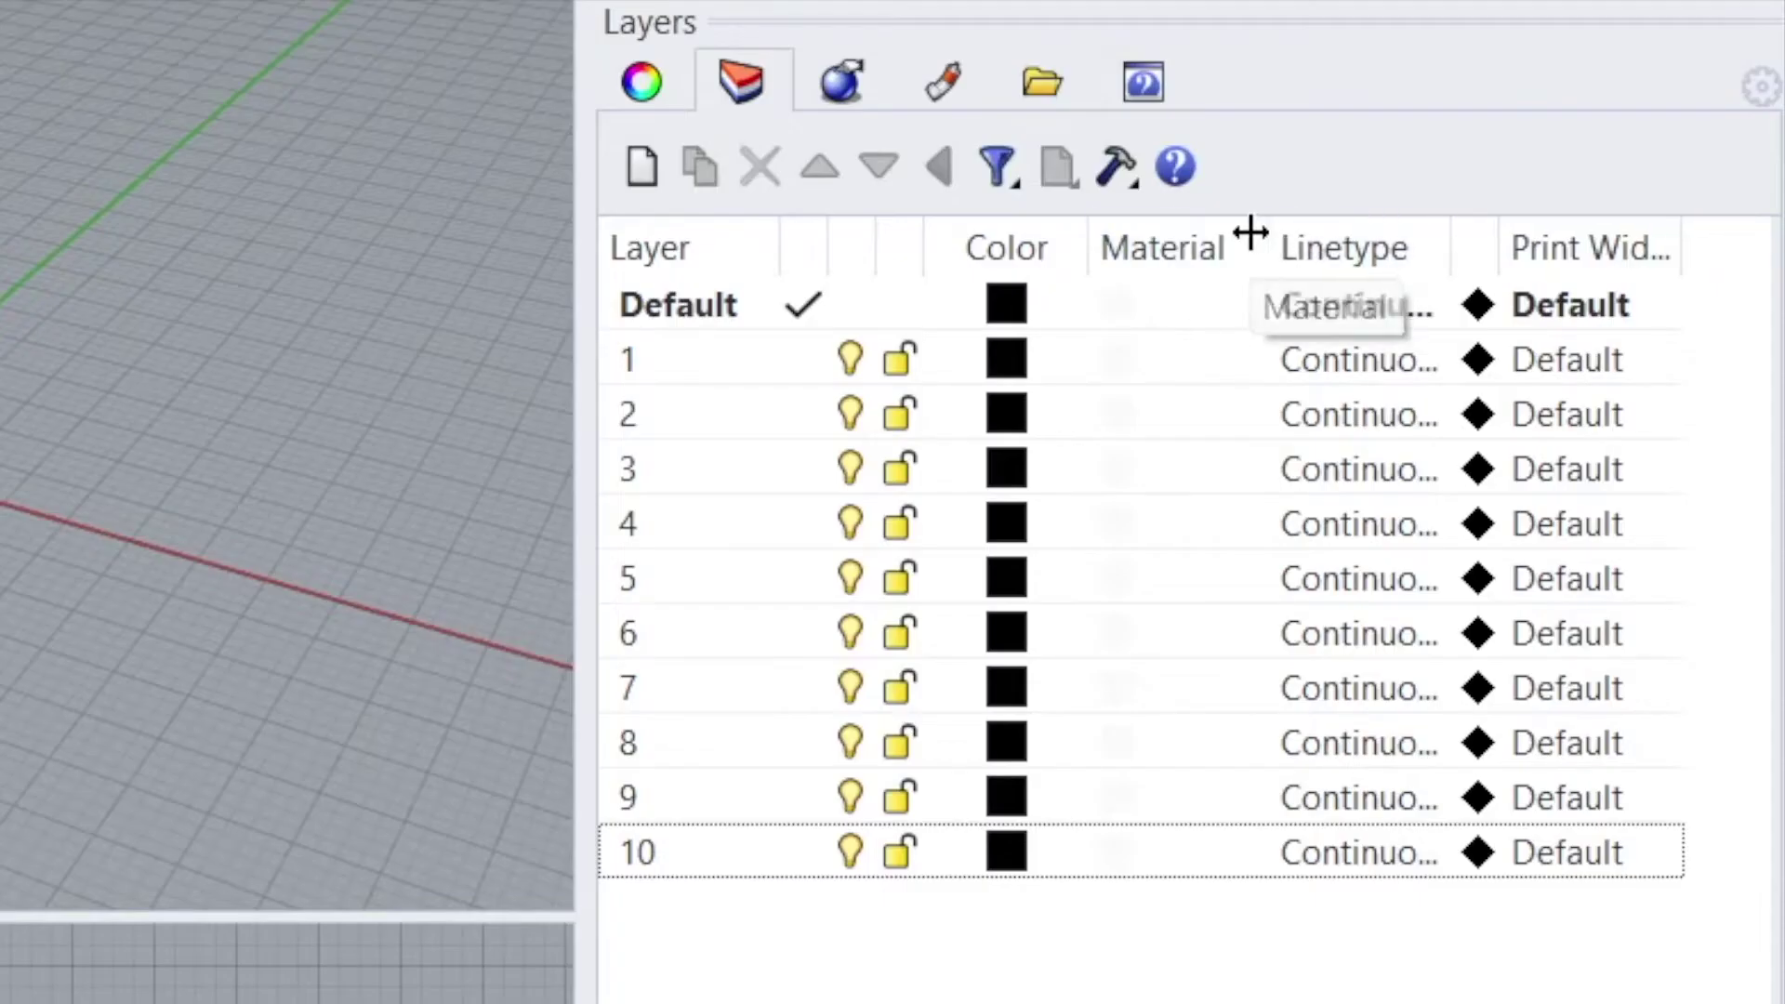
left_click_drag(1569, 278, 1512, 279)
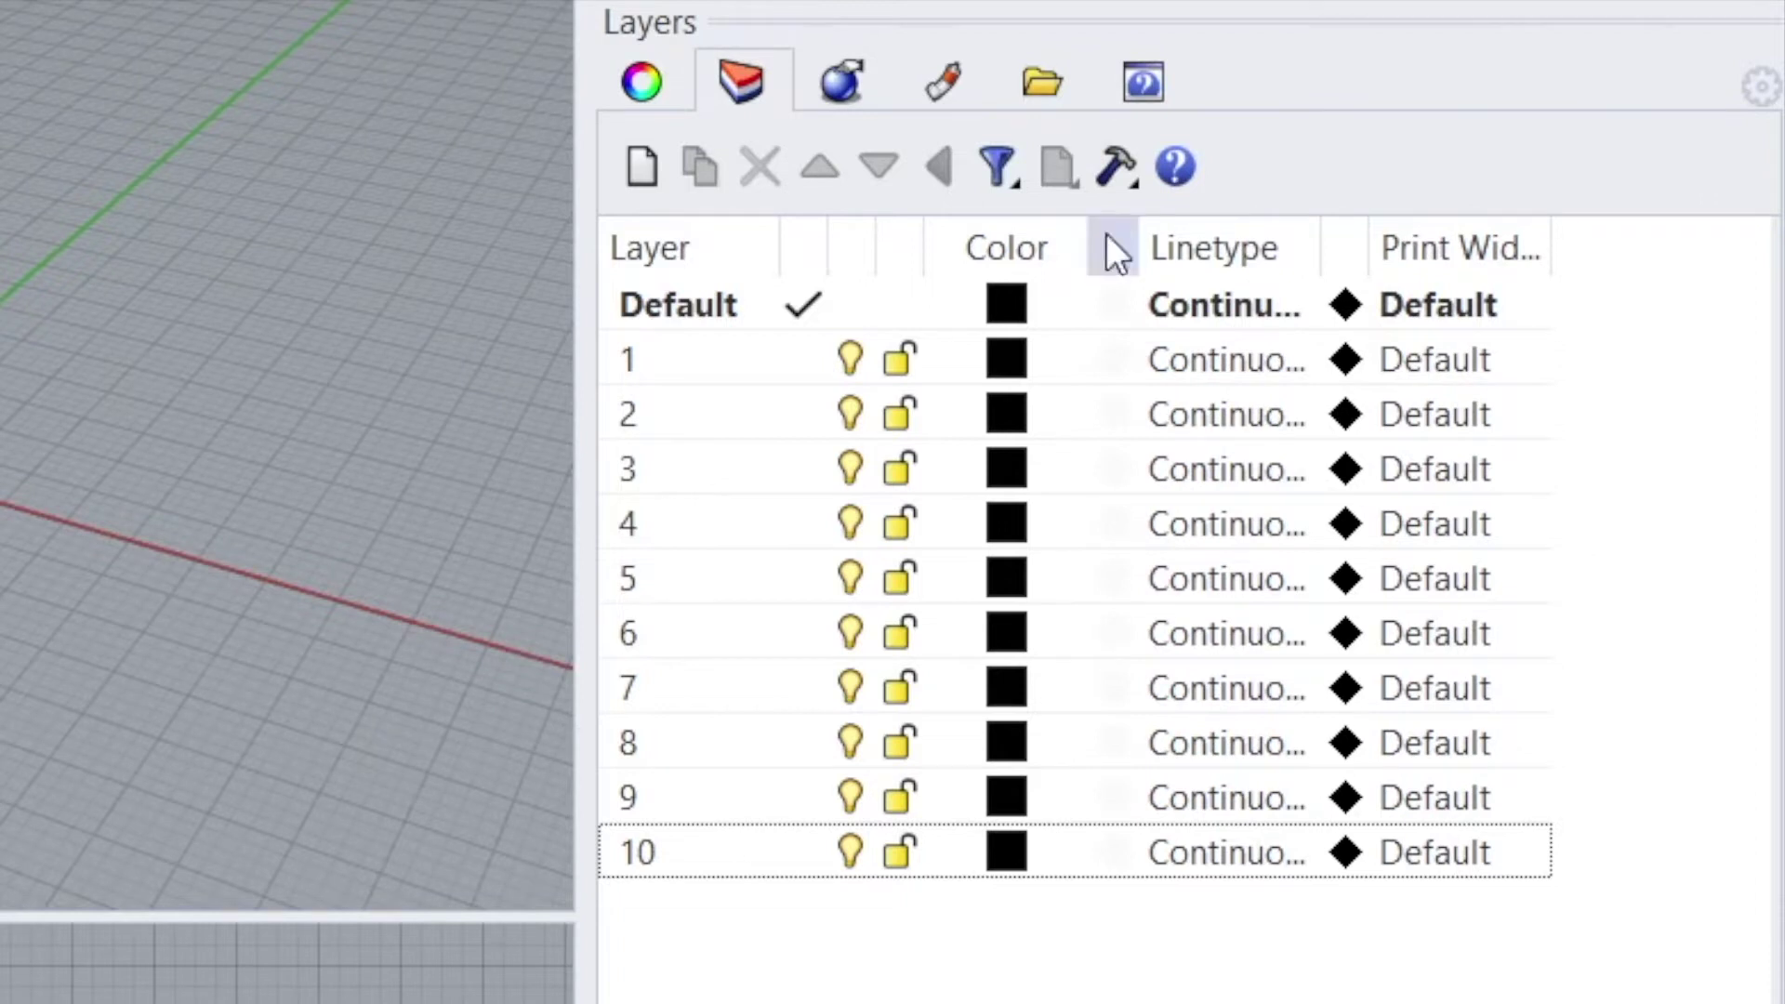
left_click_drag(1366, 243, 1536, 244)
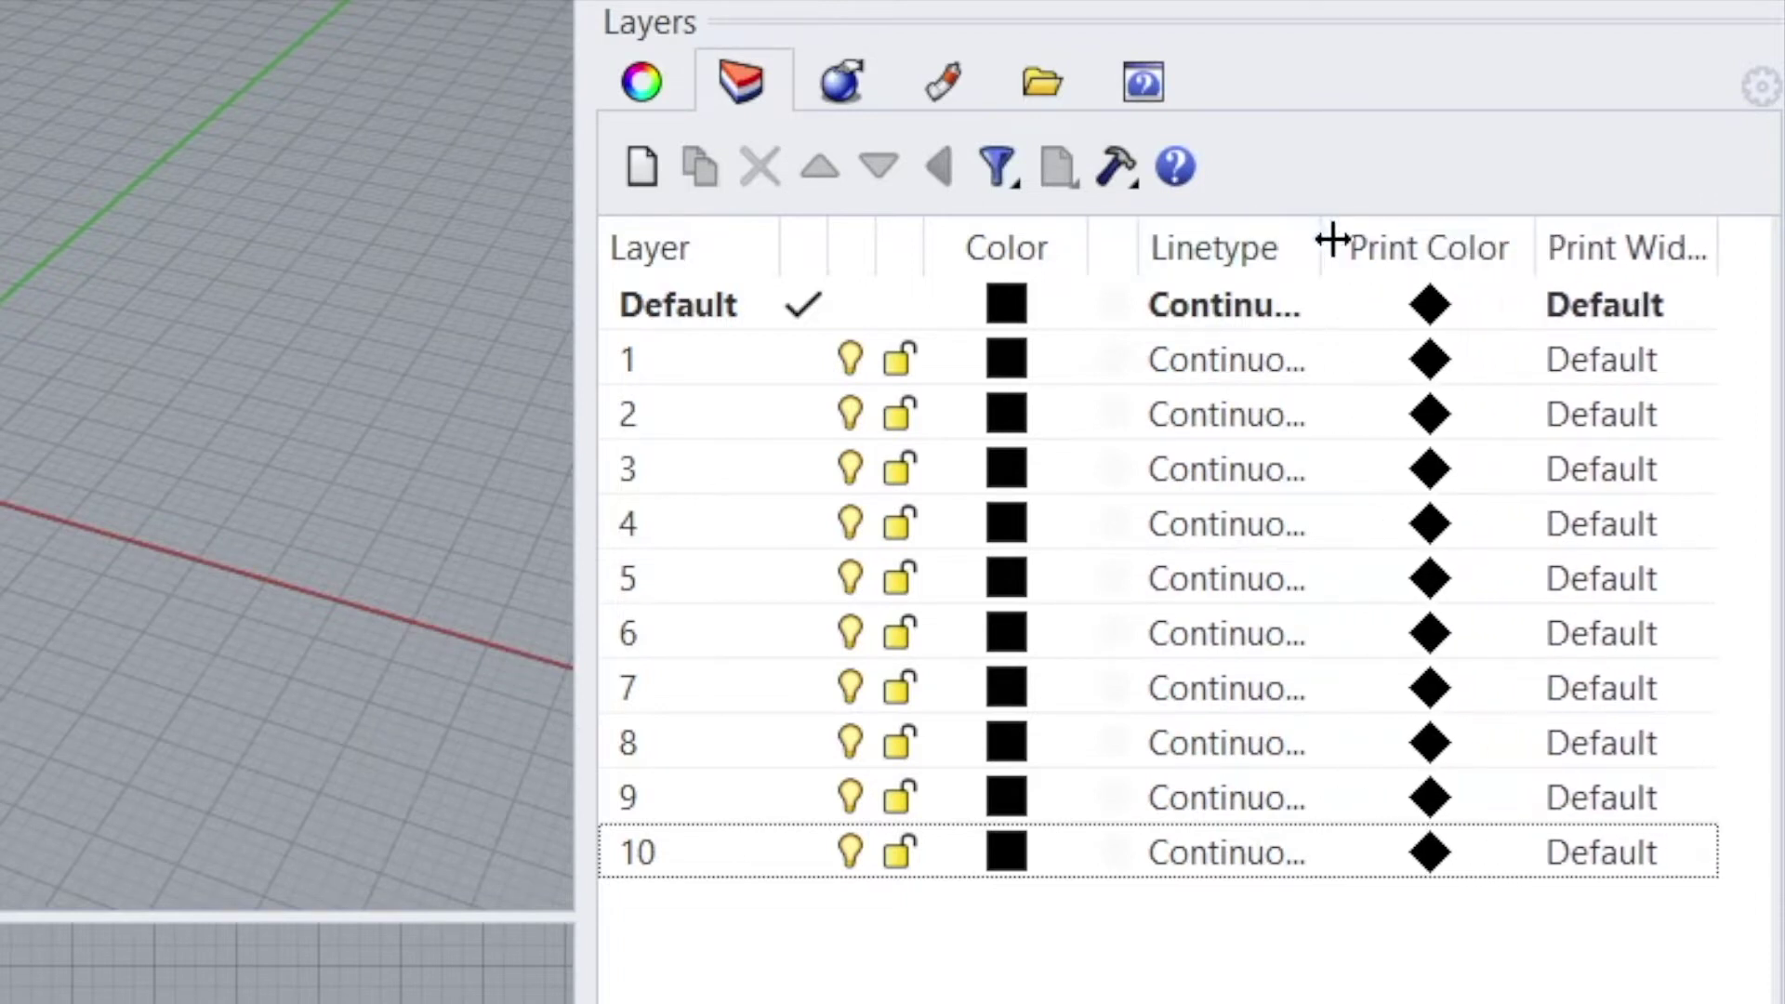
left_click_drag(1332, 240, 1226, 256)
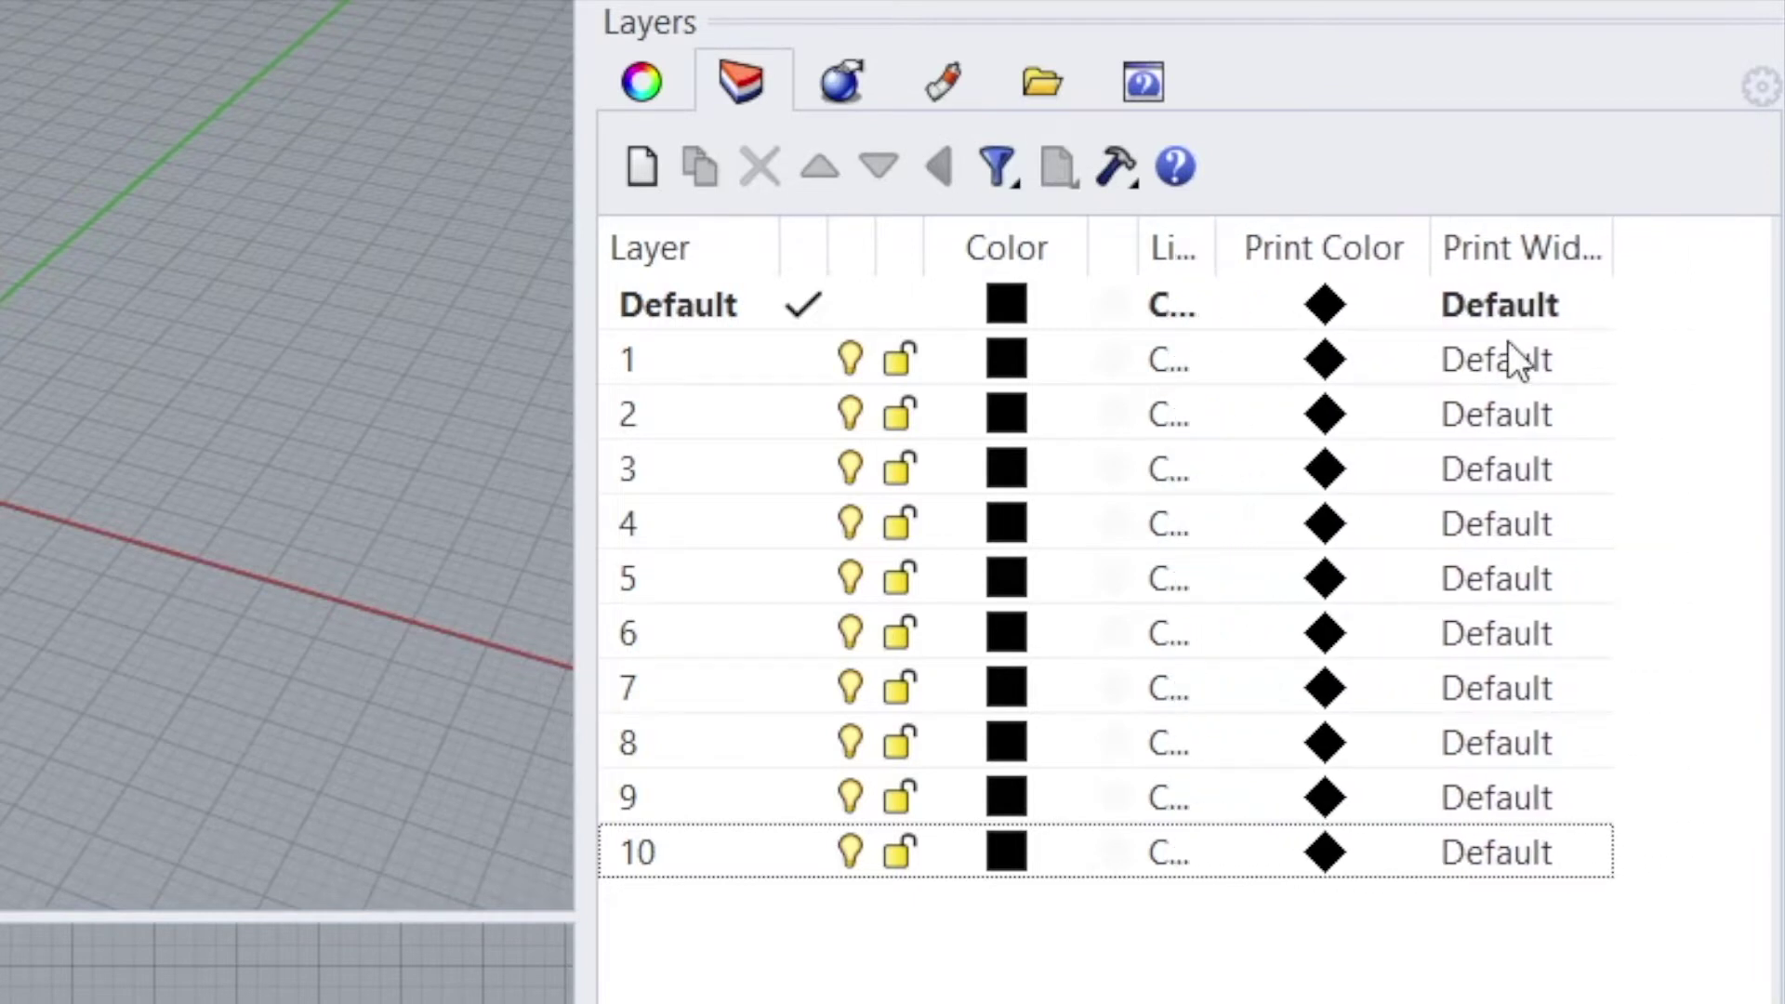
left_click_drag(1617, 242, 1647, 243)
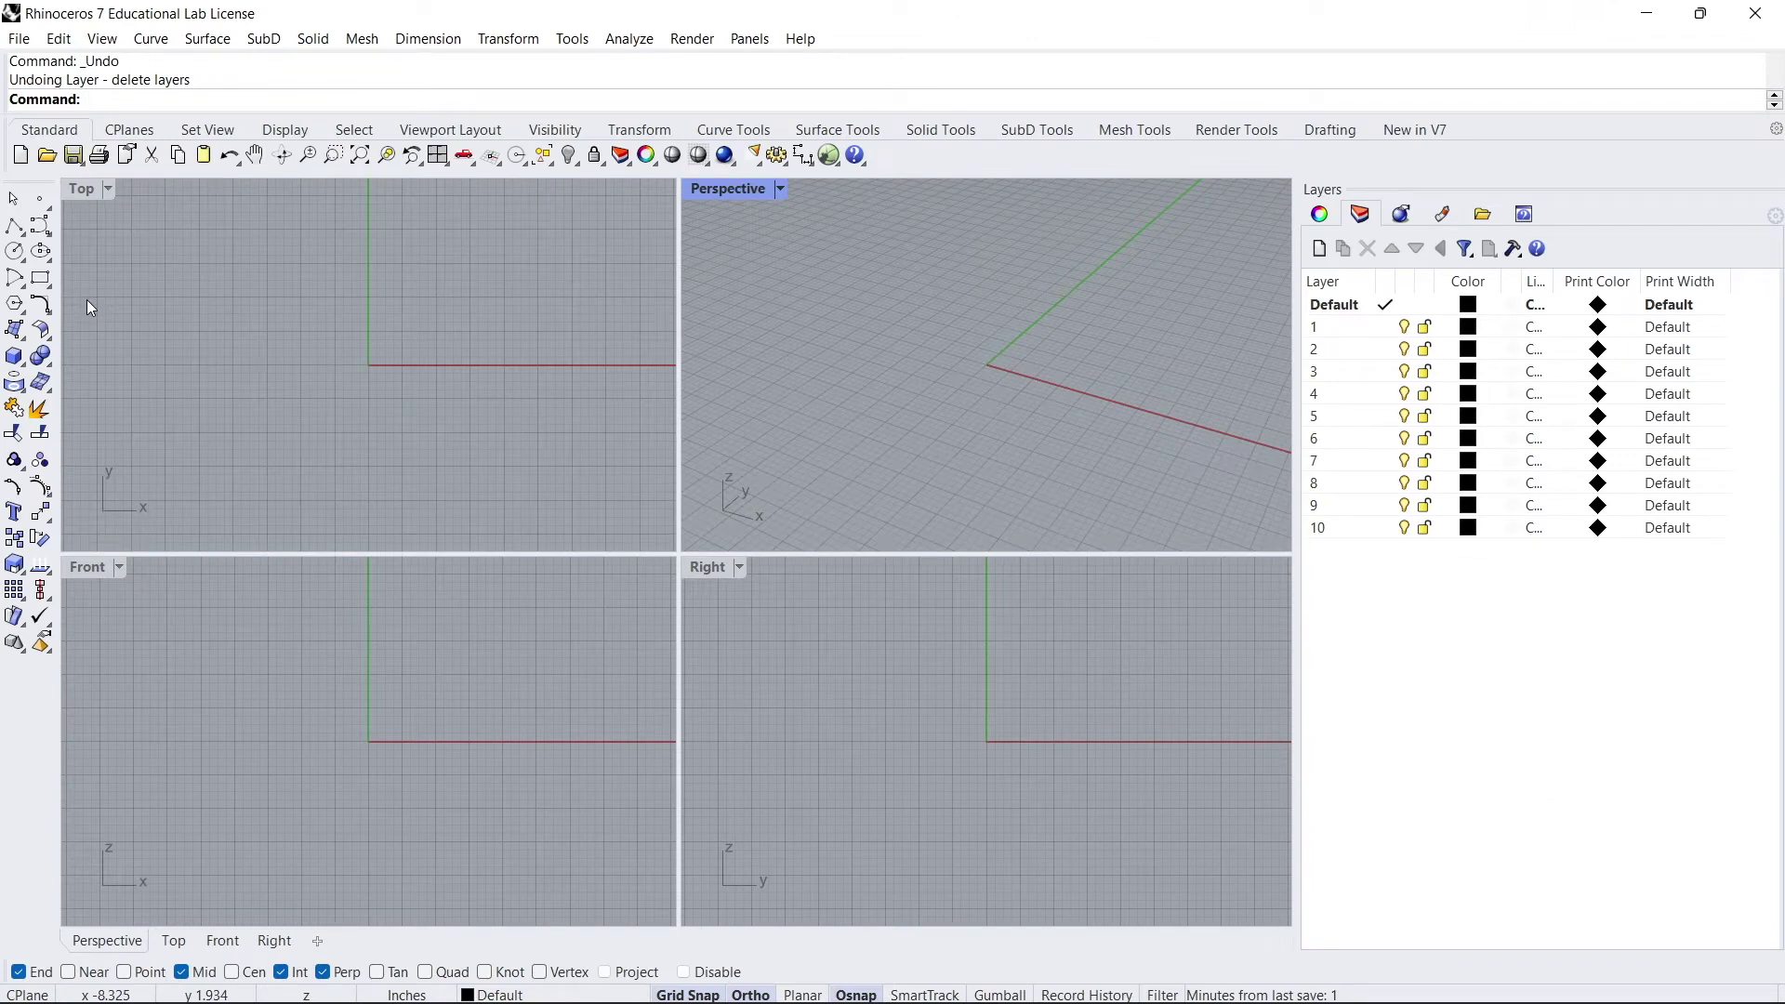
Delete the stray curve, then create a 24 × 24 inch Rhino PDF layout page
left_click(353, 364)
key("Delete")
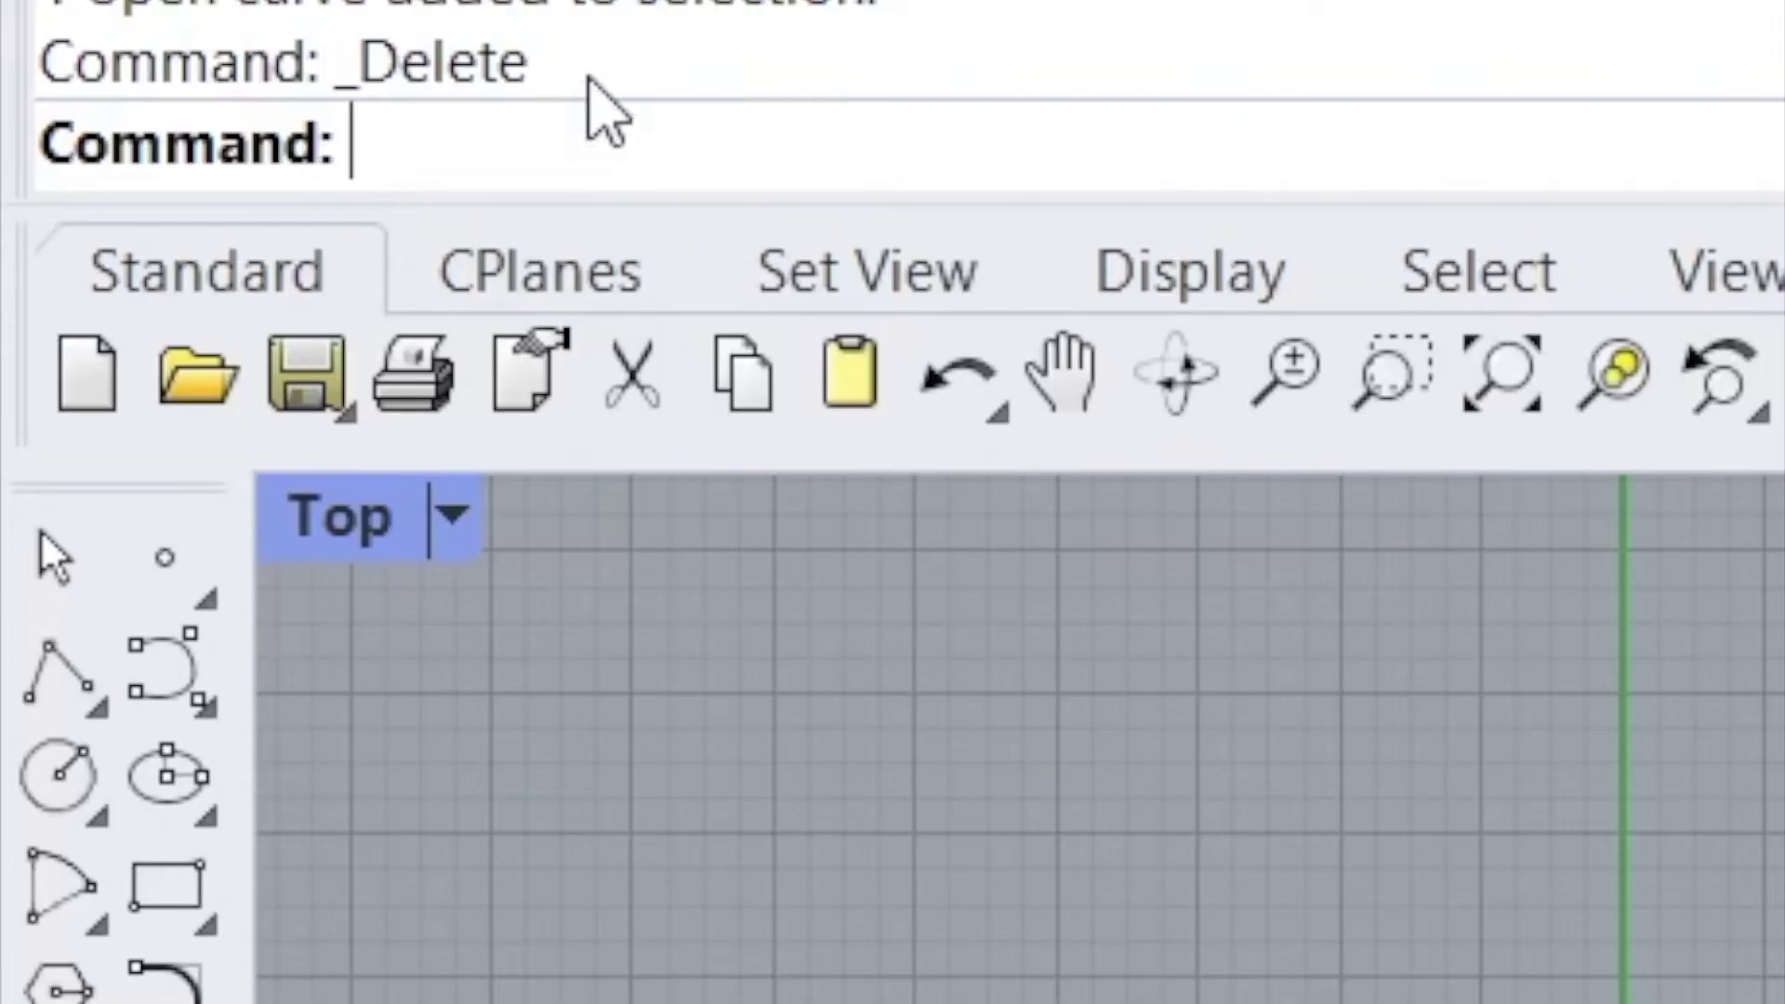
type("Layout")
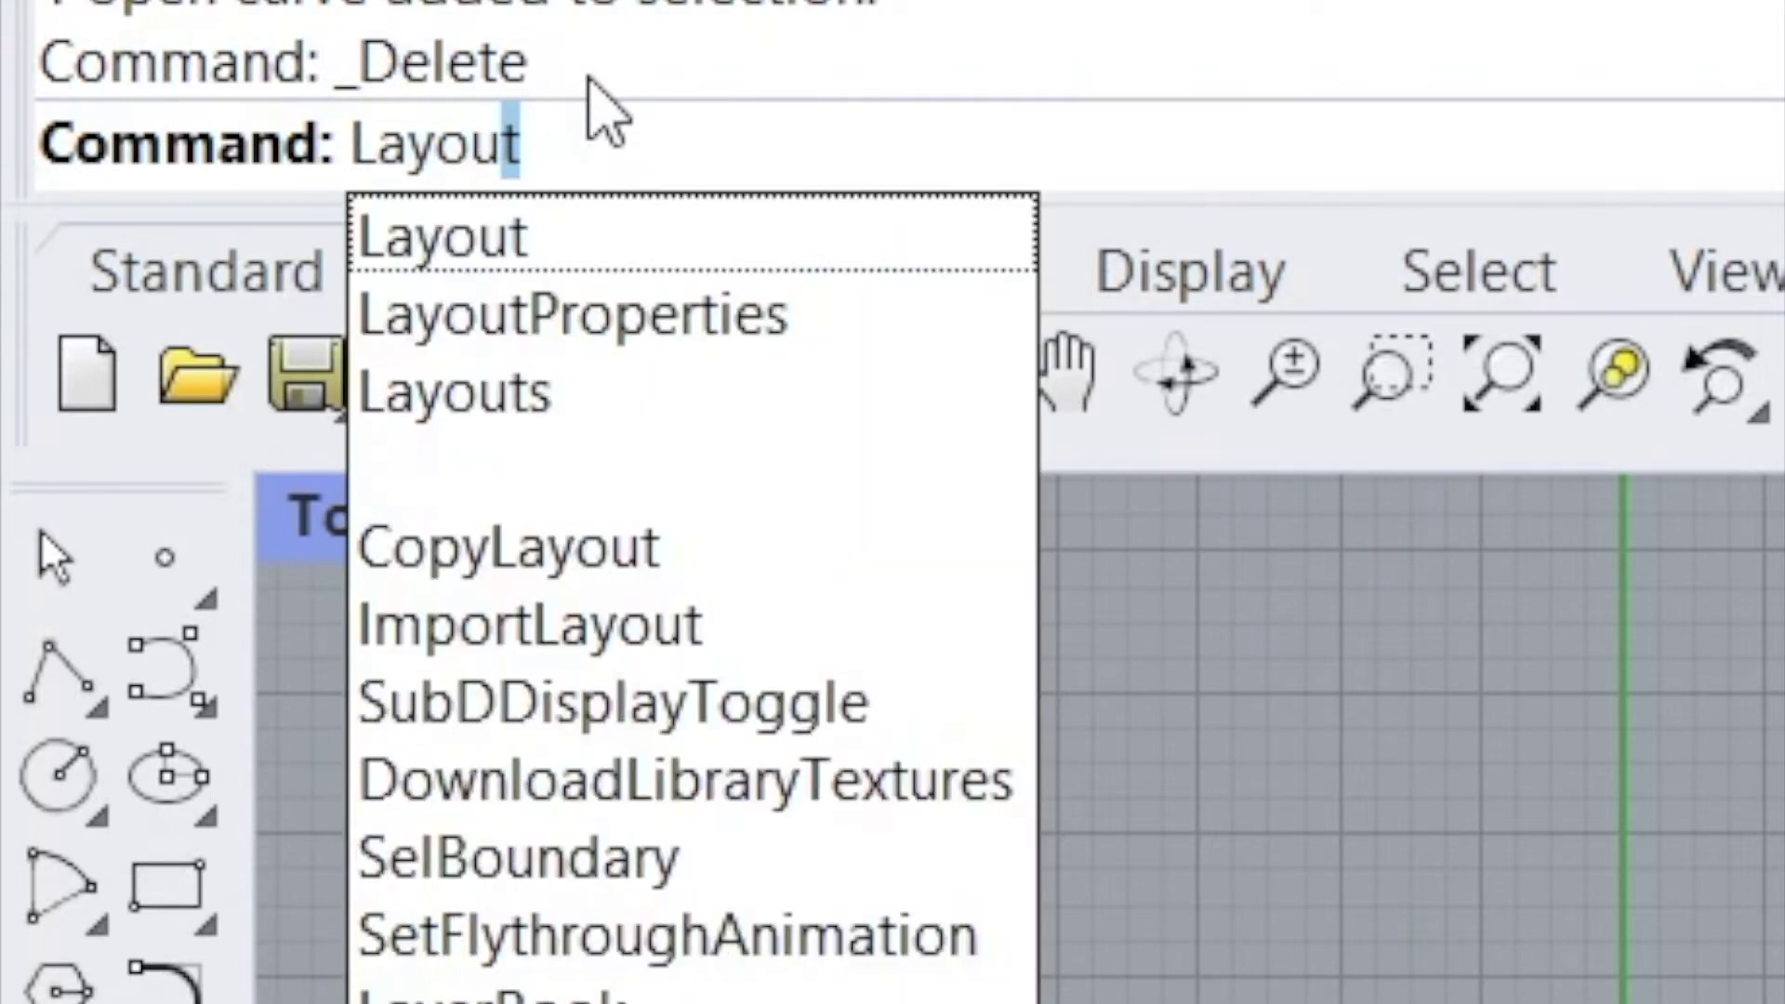
key("Return")
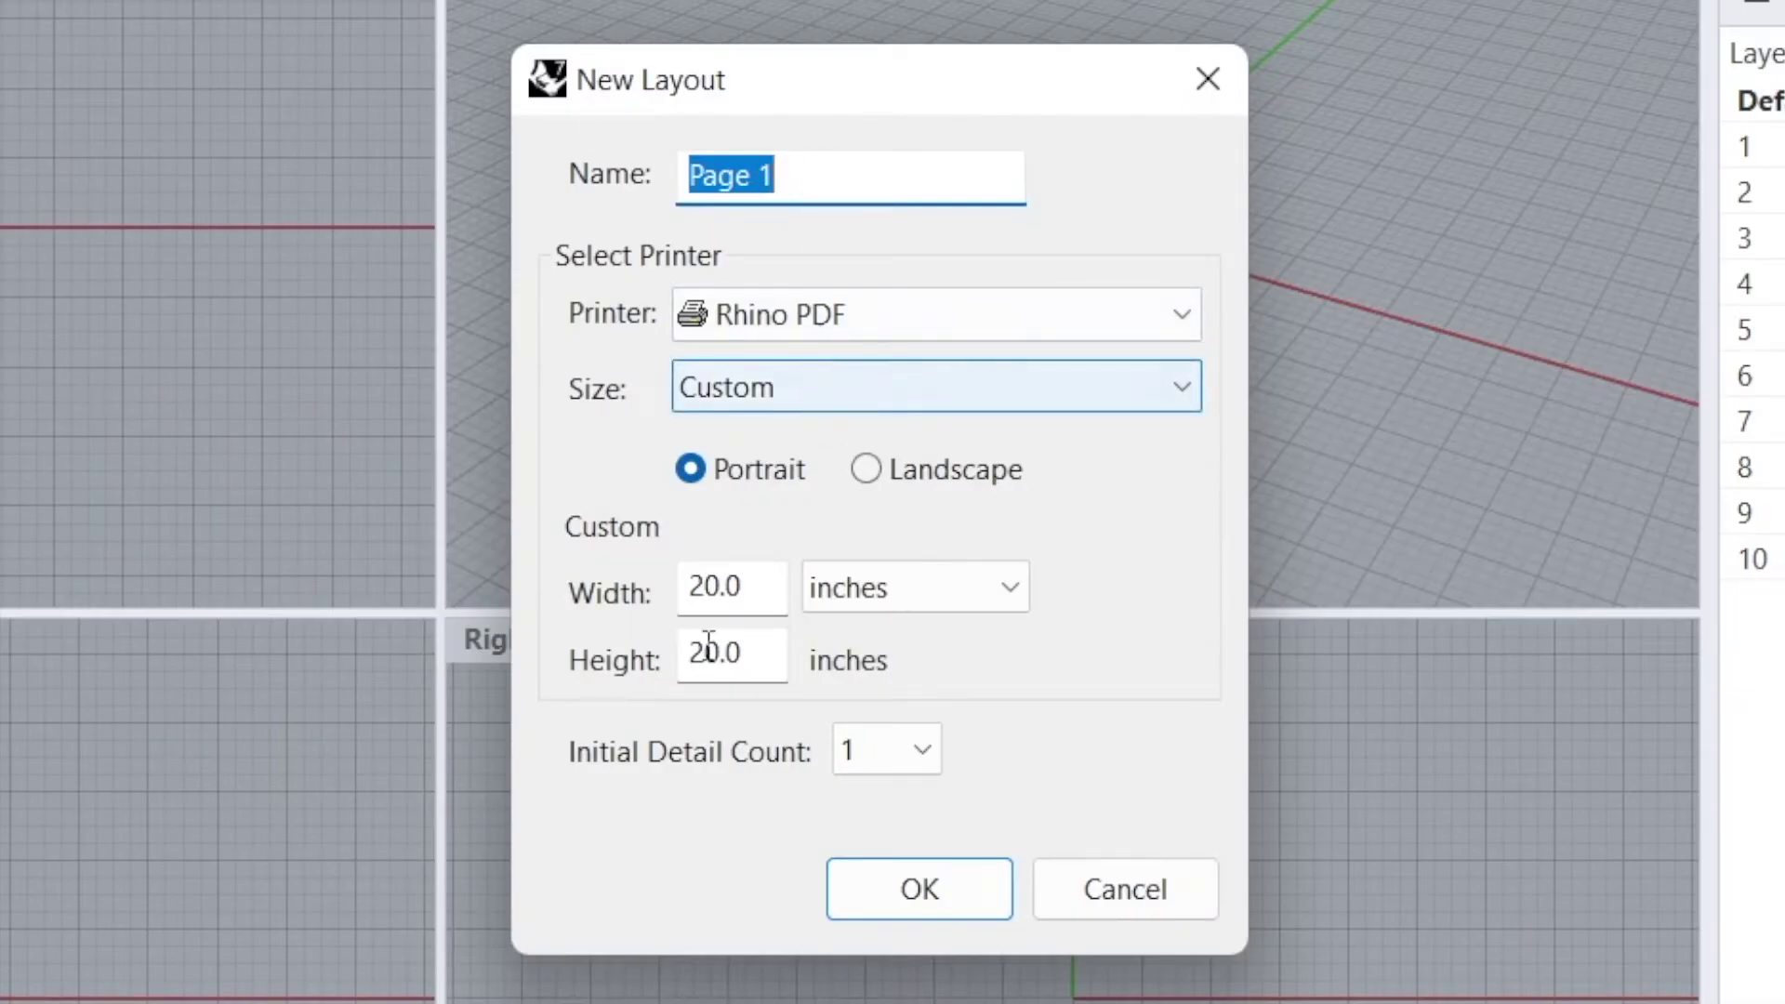
double_click(751, 585)
type("24")
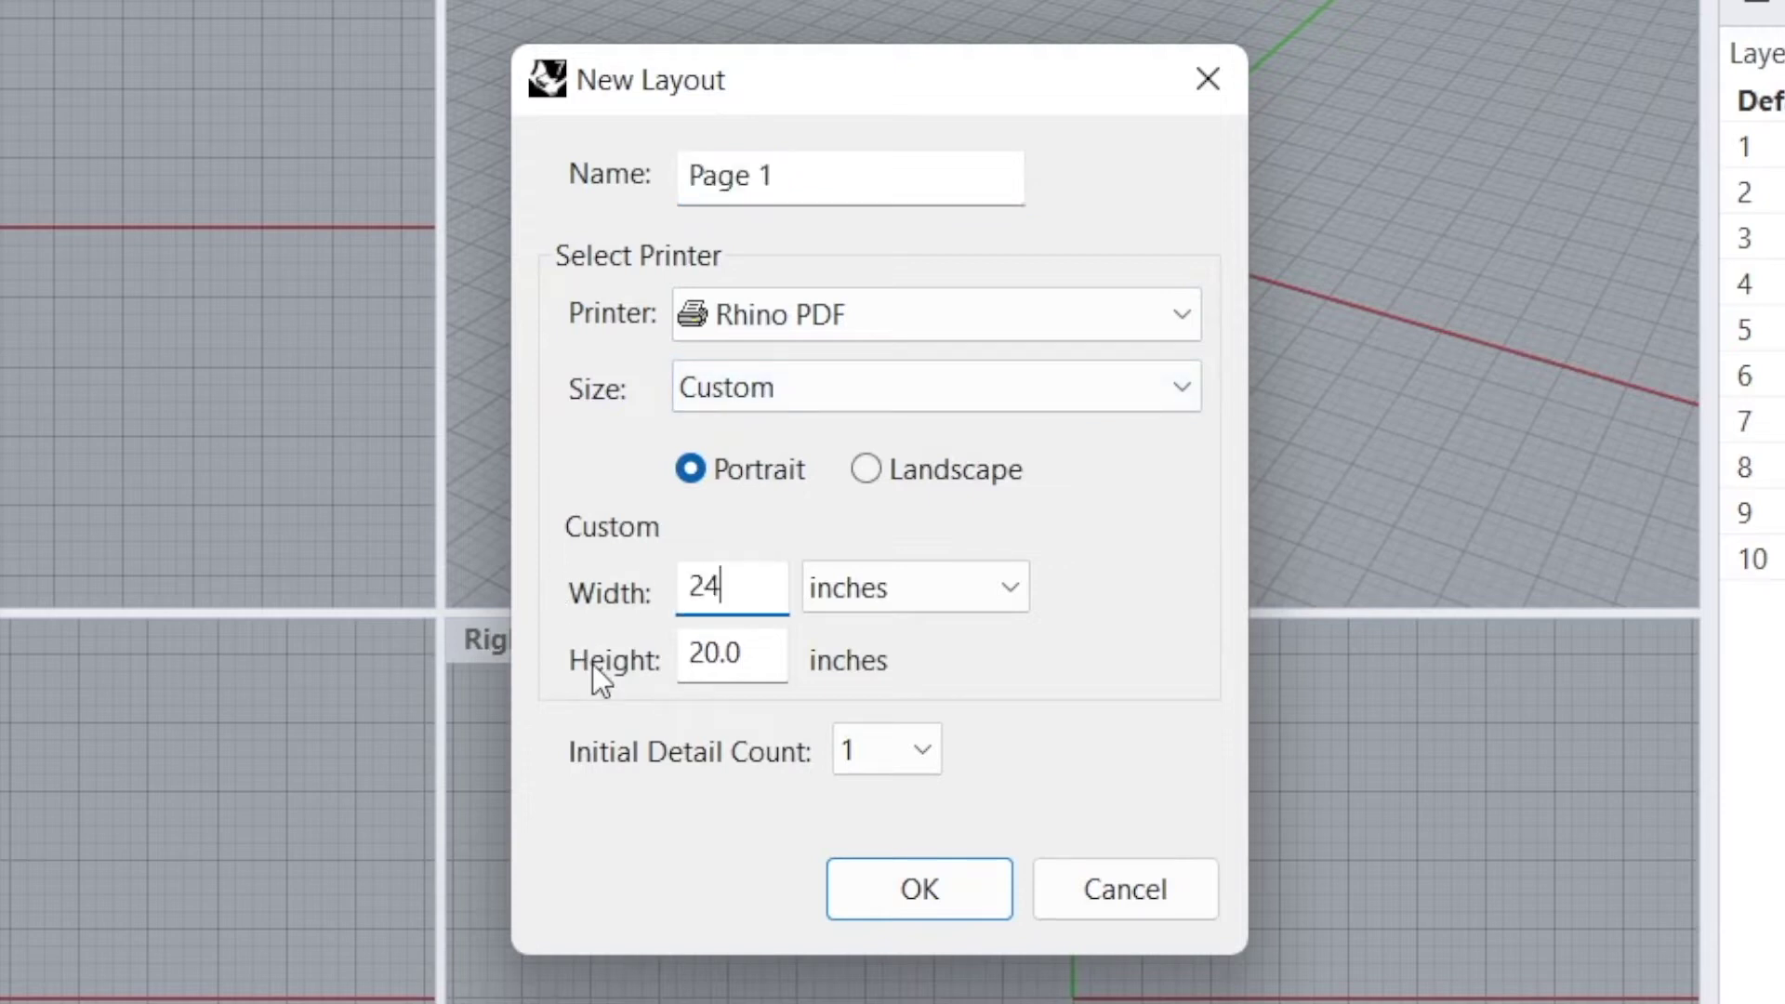
double_click(748, 654)
type("24")
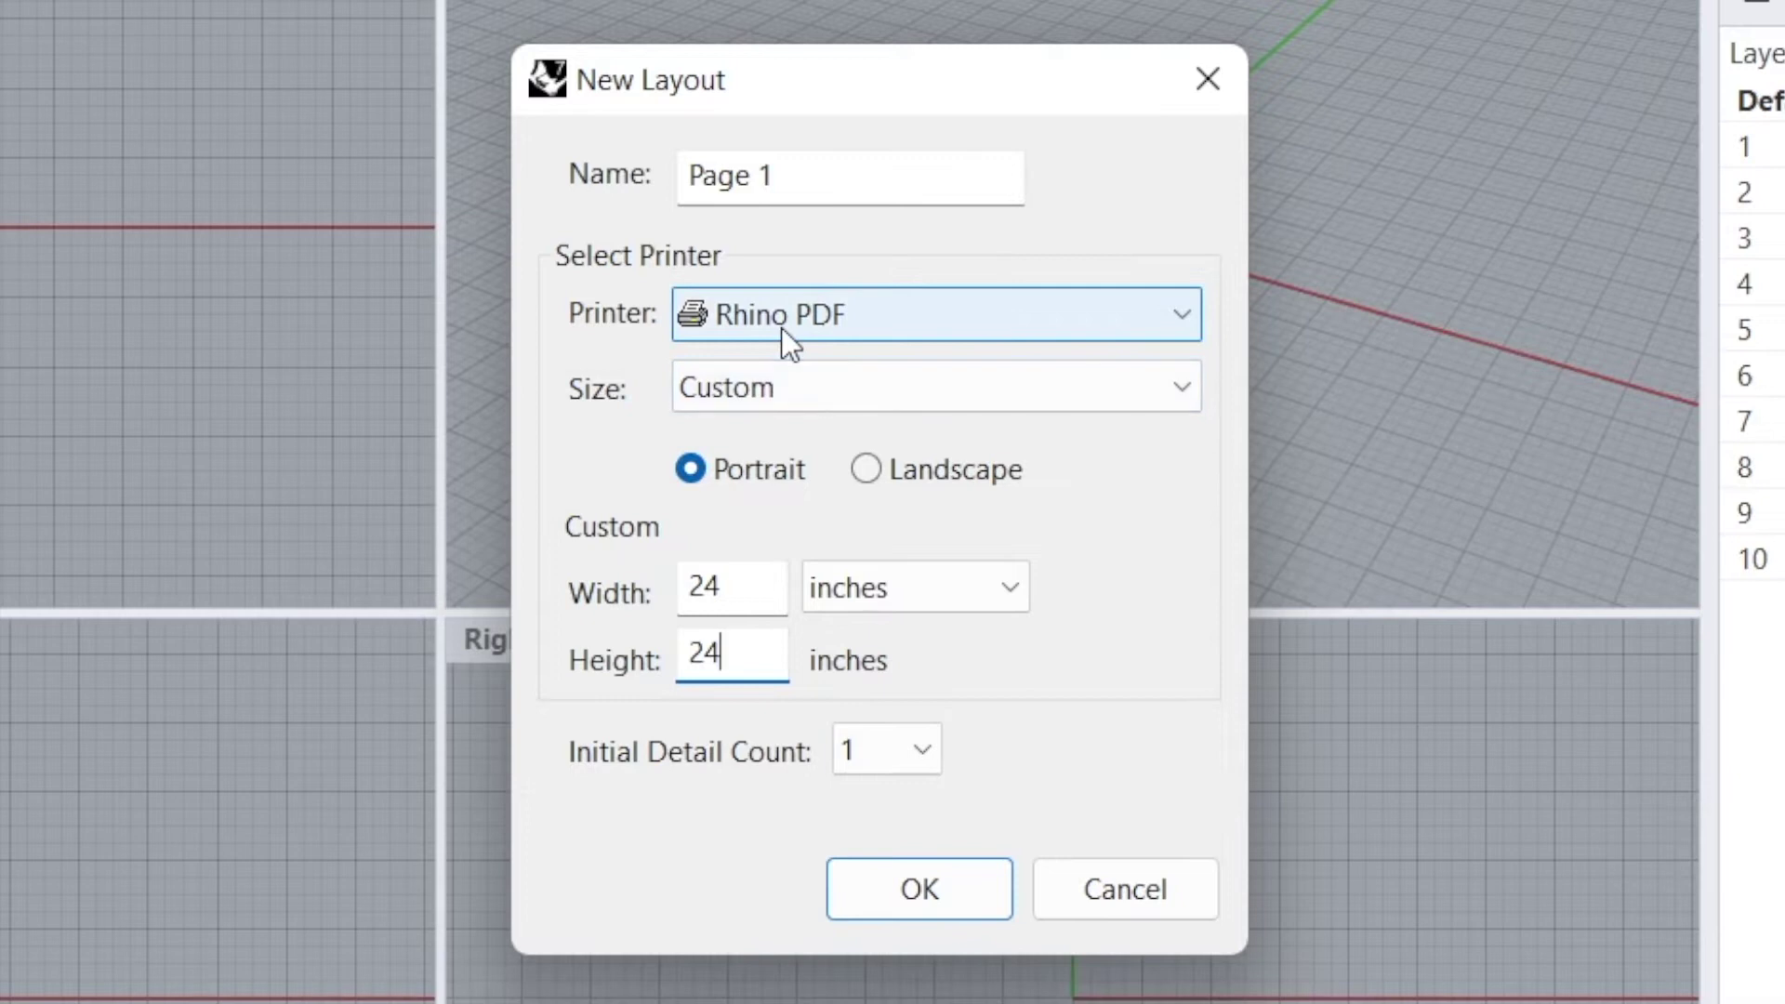
left_click(807, 328)
left_click(807, 329)
left_click(894, 873)
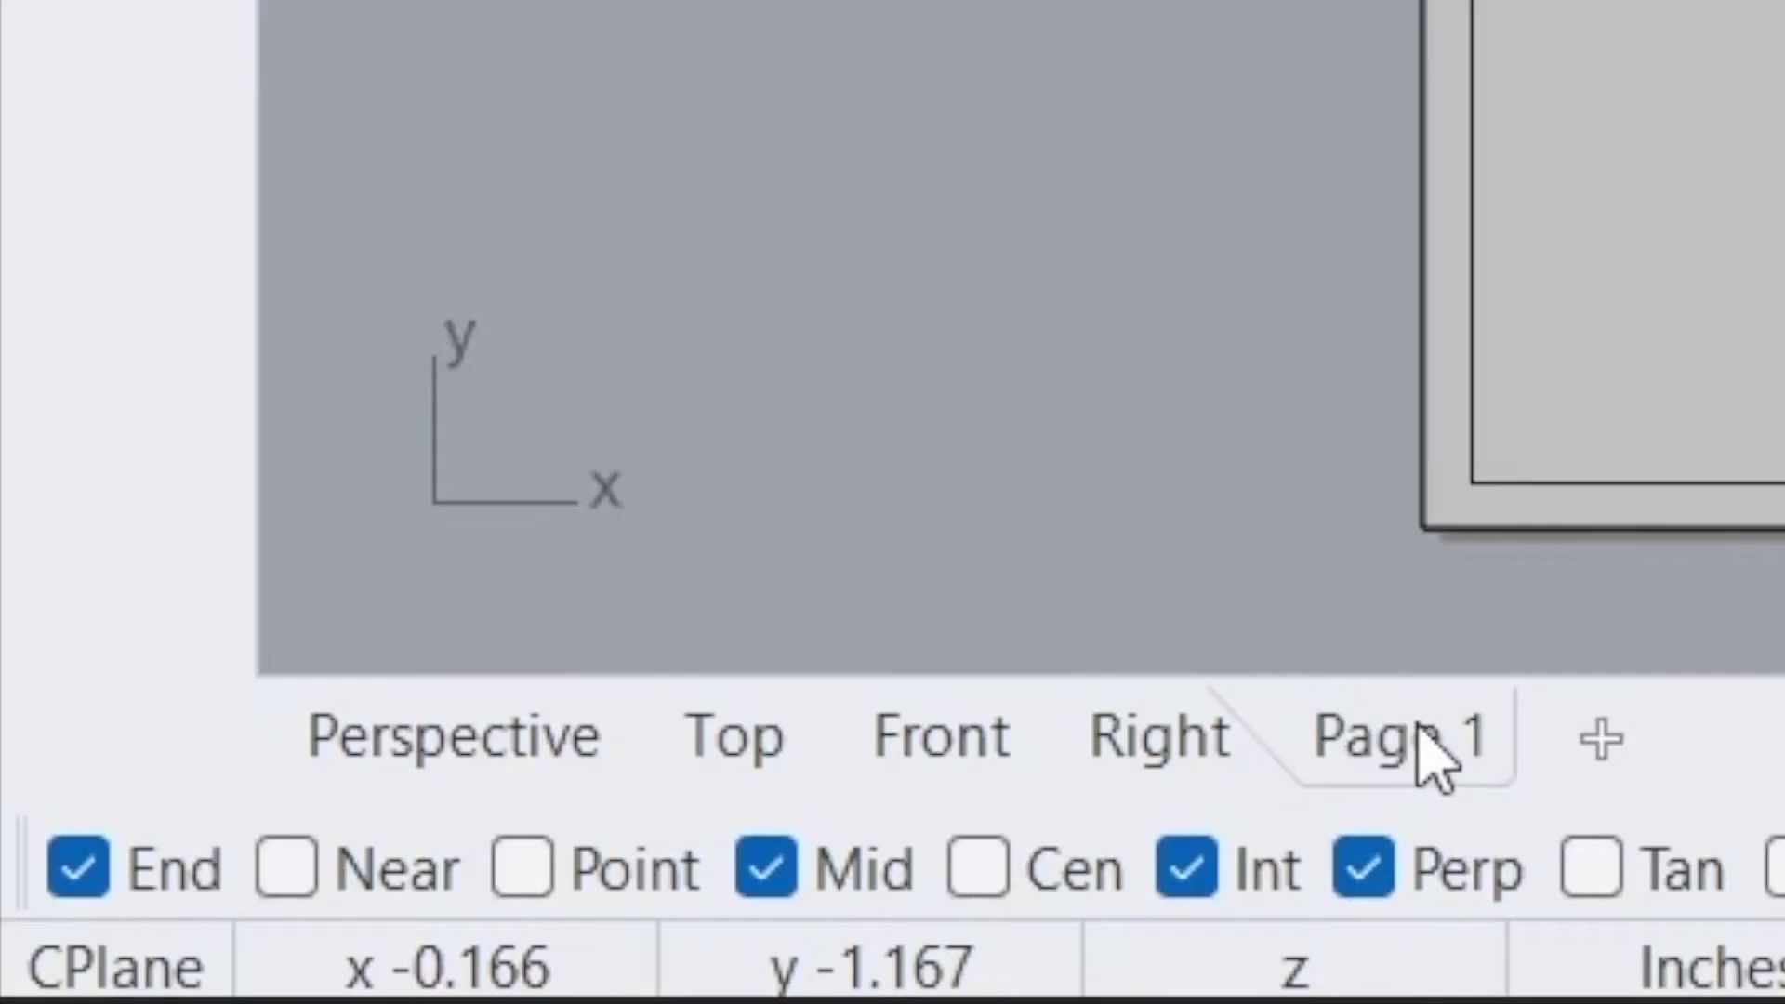
Draw a horizontal line across the Page 1 layout from its left to right side
left_click(421, 734)
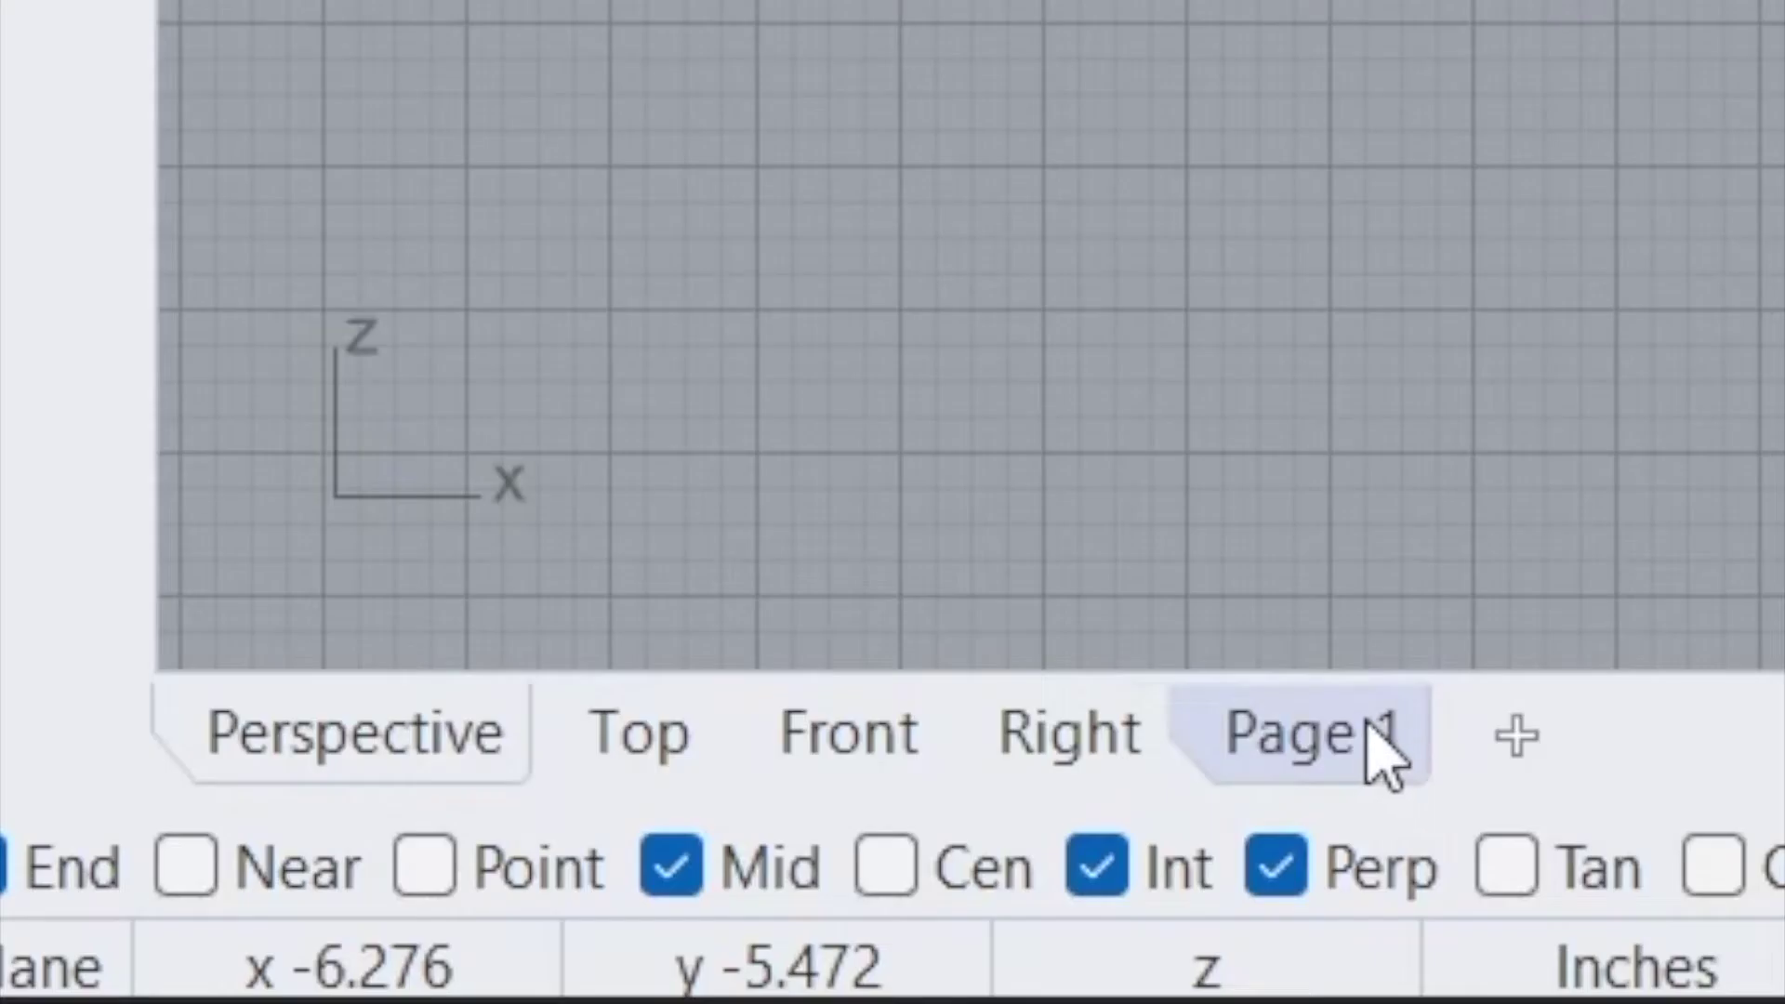
left_click(337, 940)
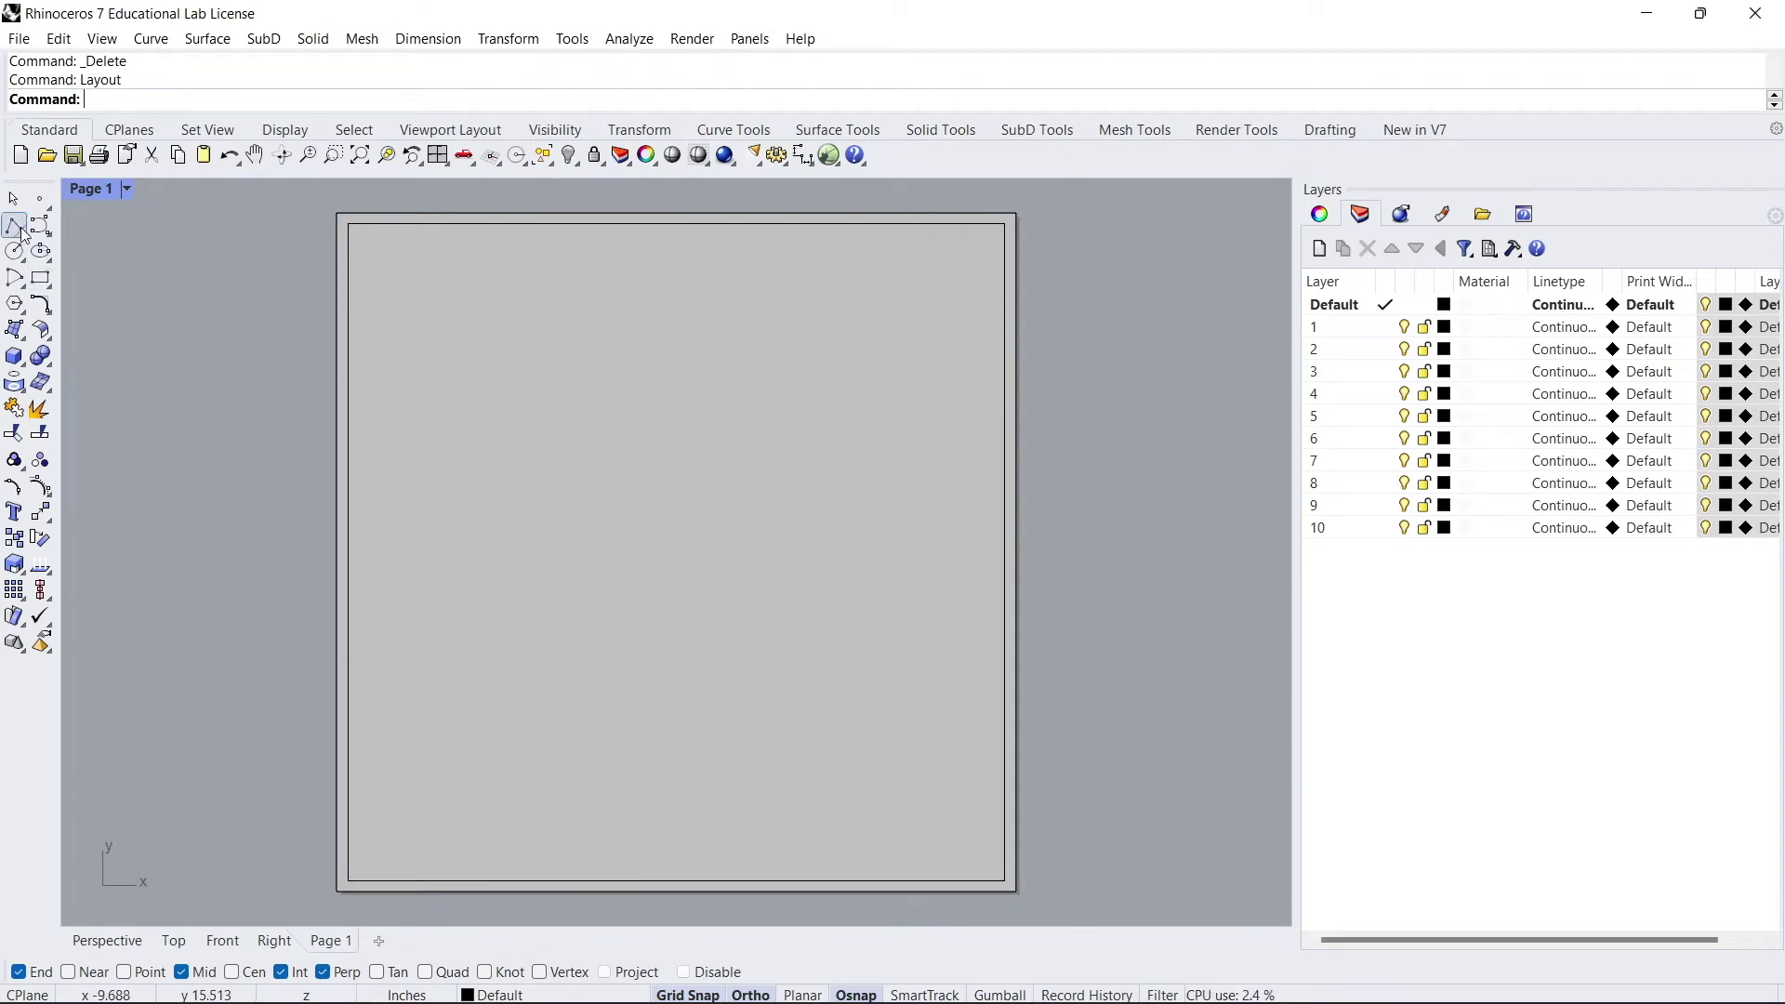
type("Line")
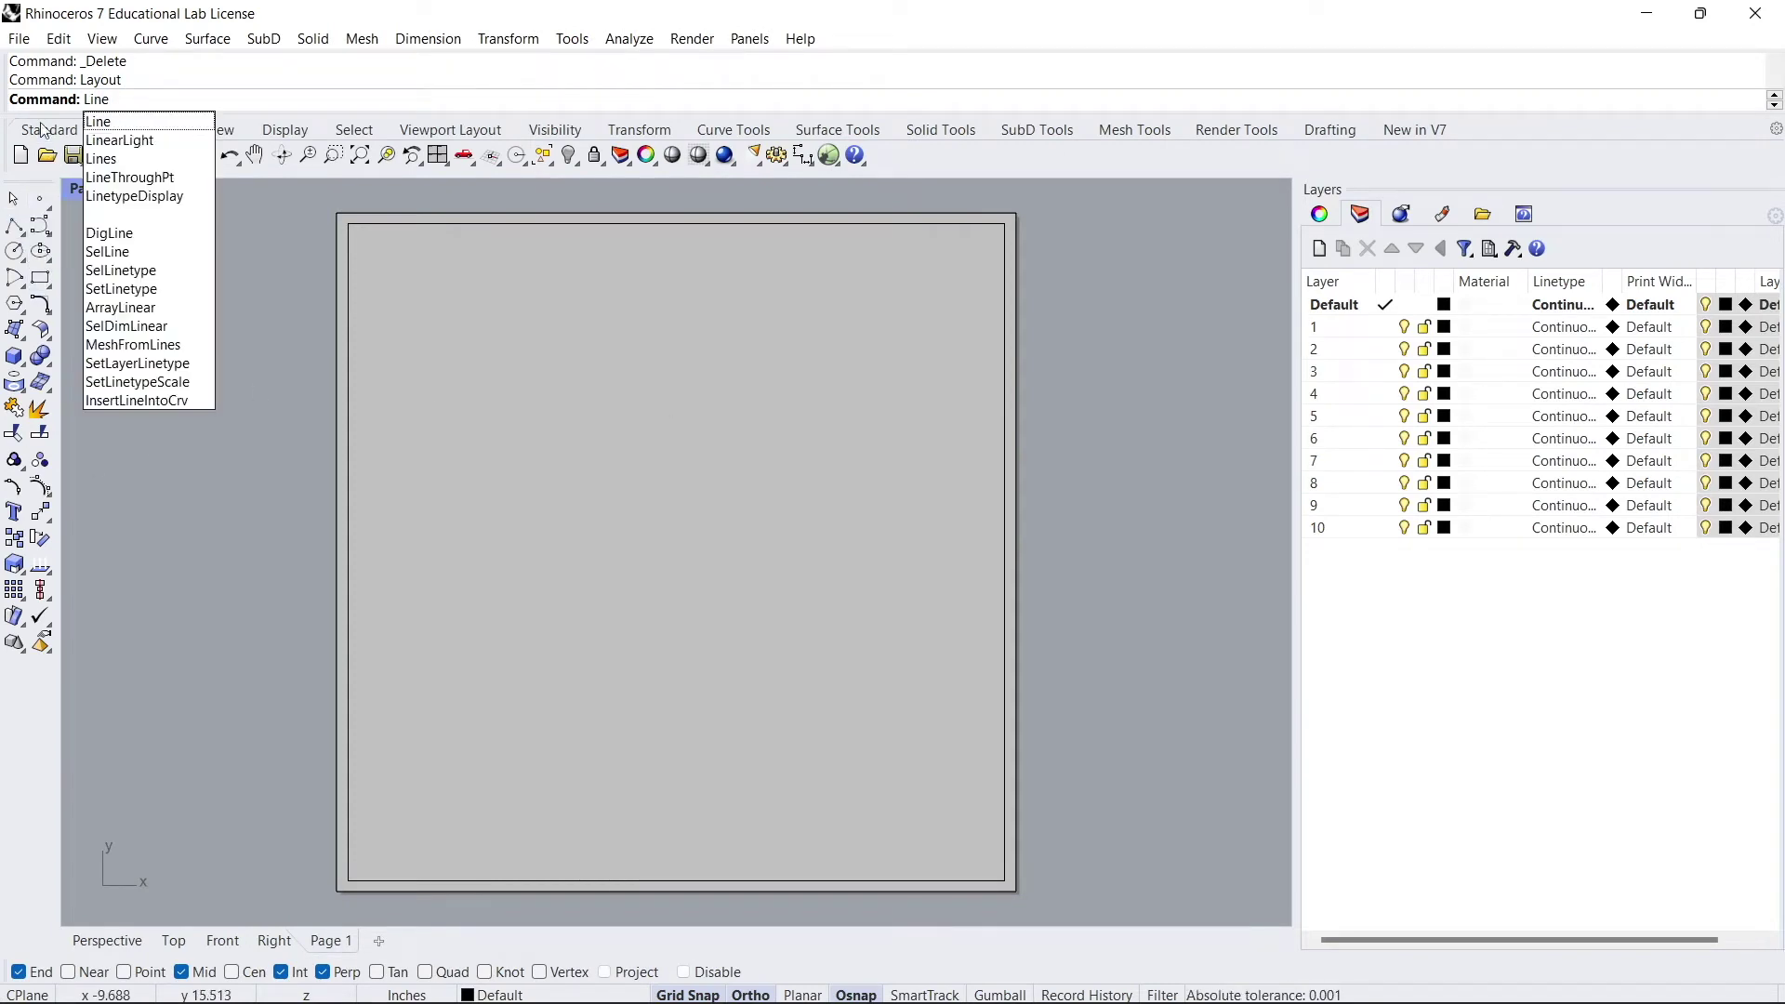
key("Return")
left_click(365, 467)
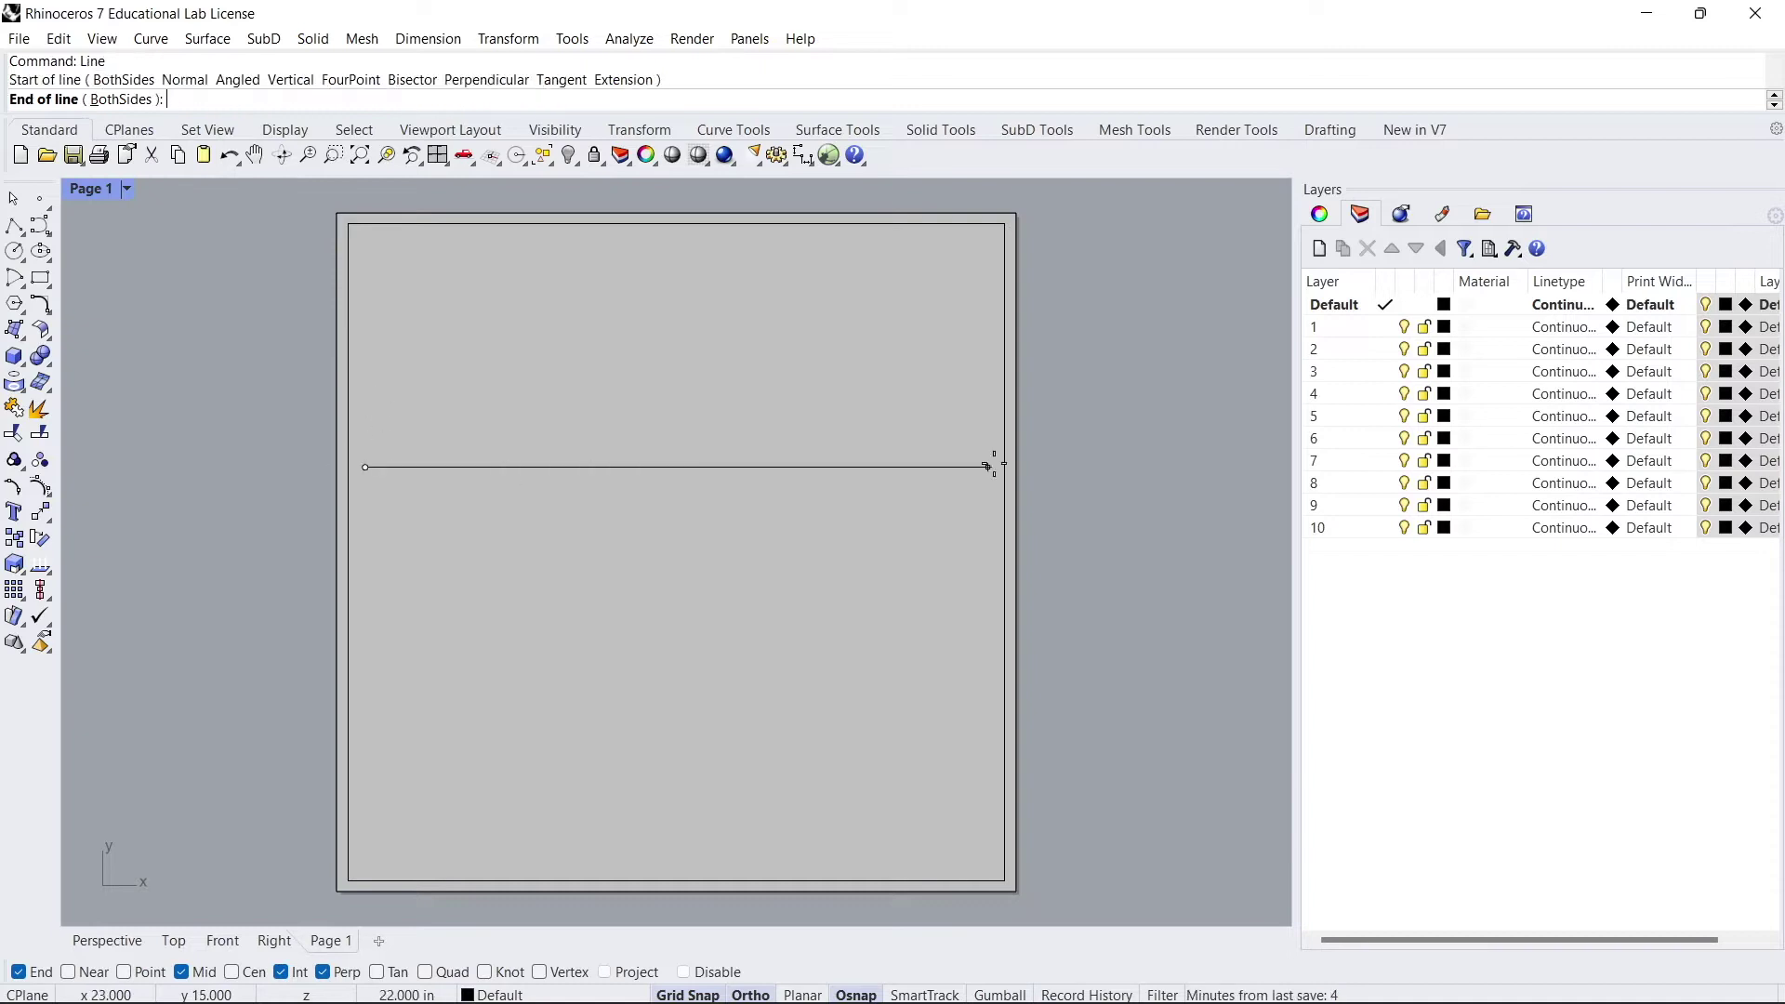
left_click(998, 464)
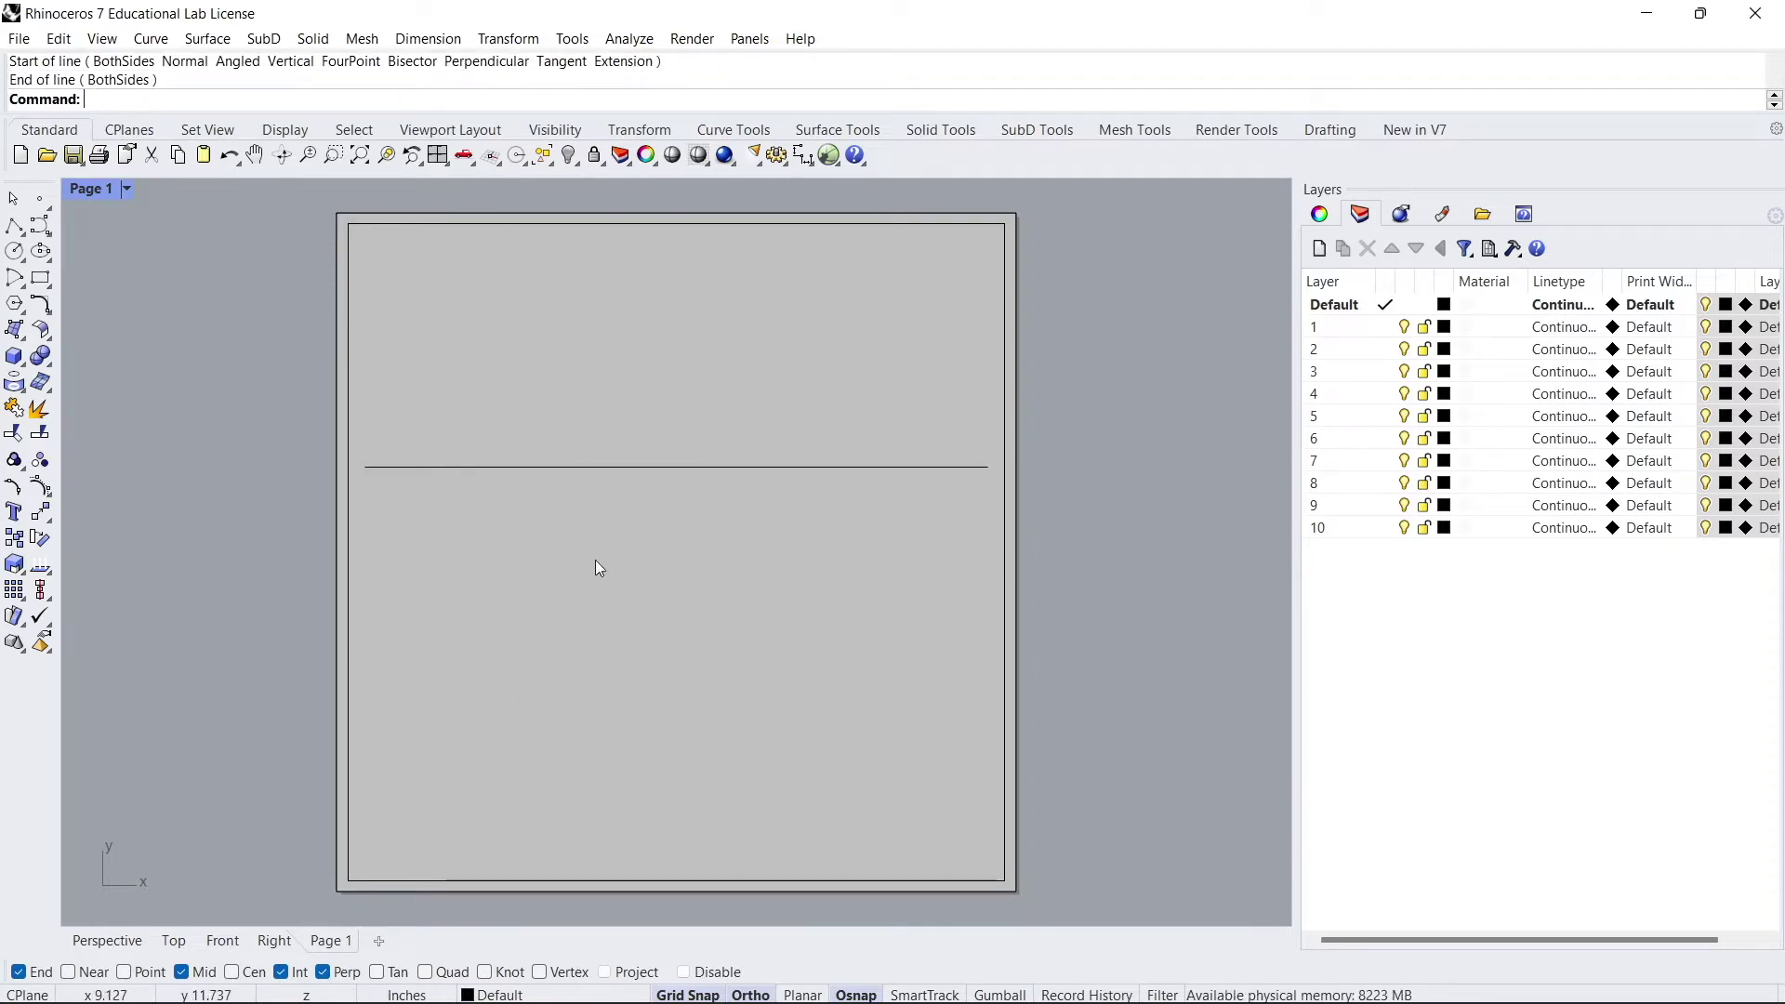
In the Top model view, draw a horizontal two-point polyline
left_click(108, 941)
scroll(388, 455, "down", 5)
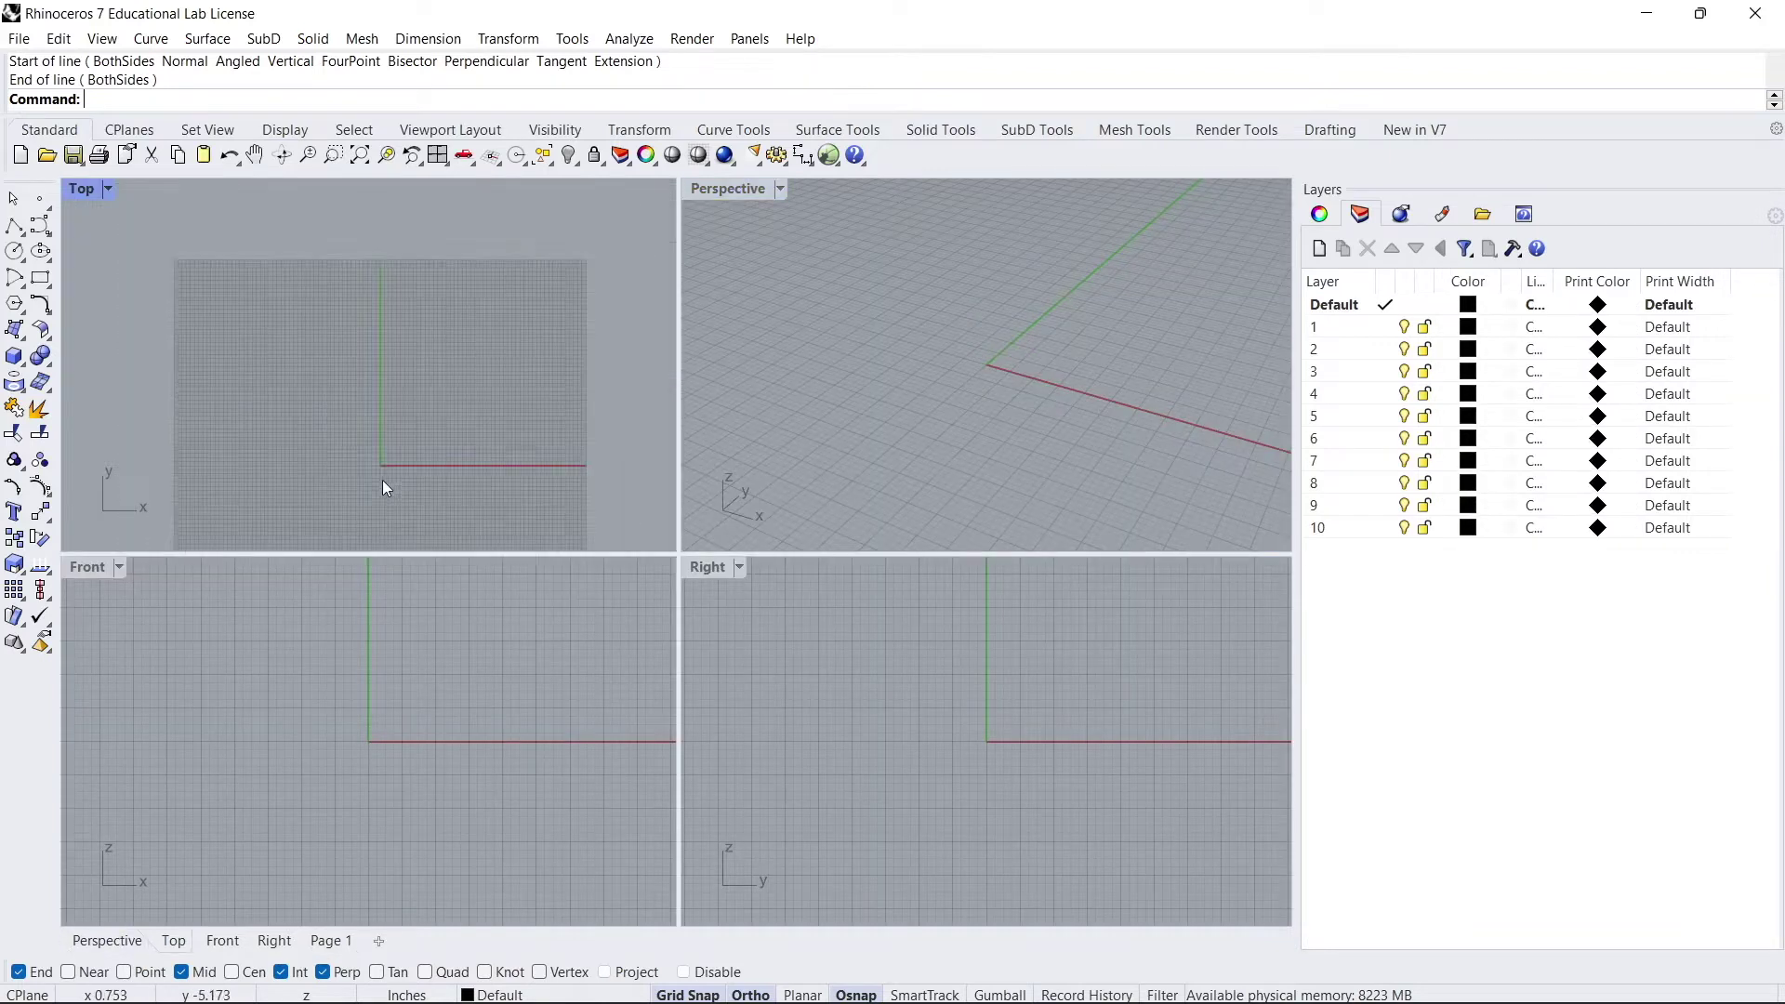
right_click_drag(391, 470, 480, 392)
scroll(480, 392, "up", 5)
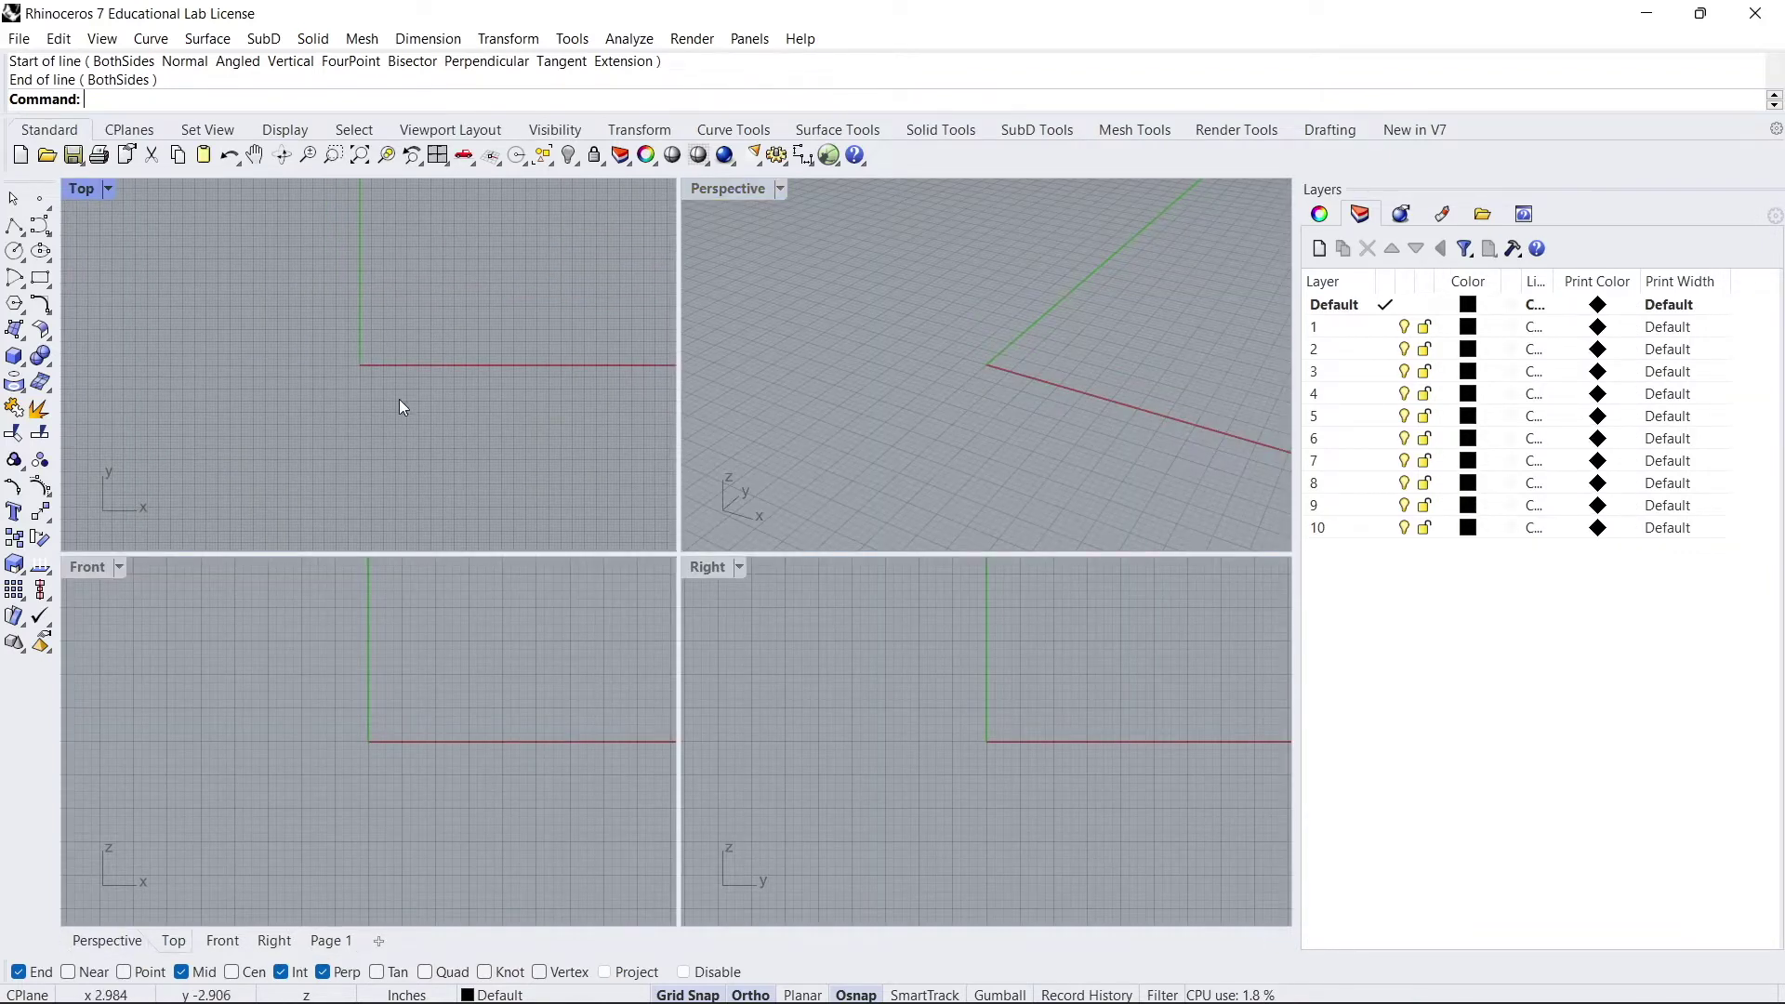
left_click(24, 229)
left_click(204, 341)
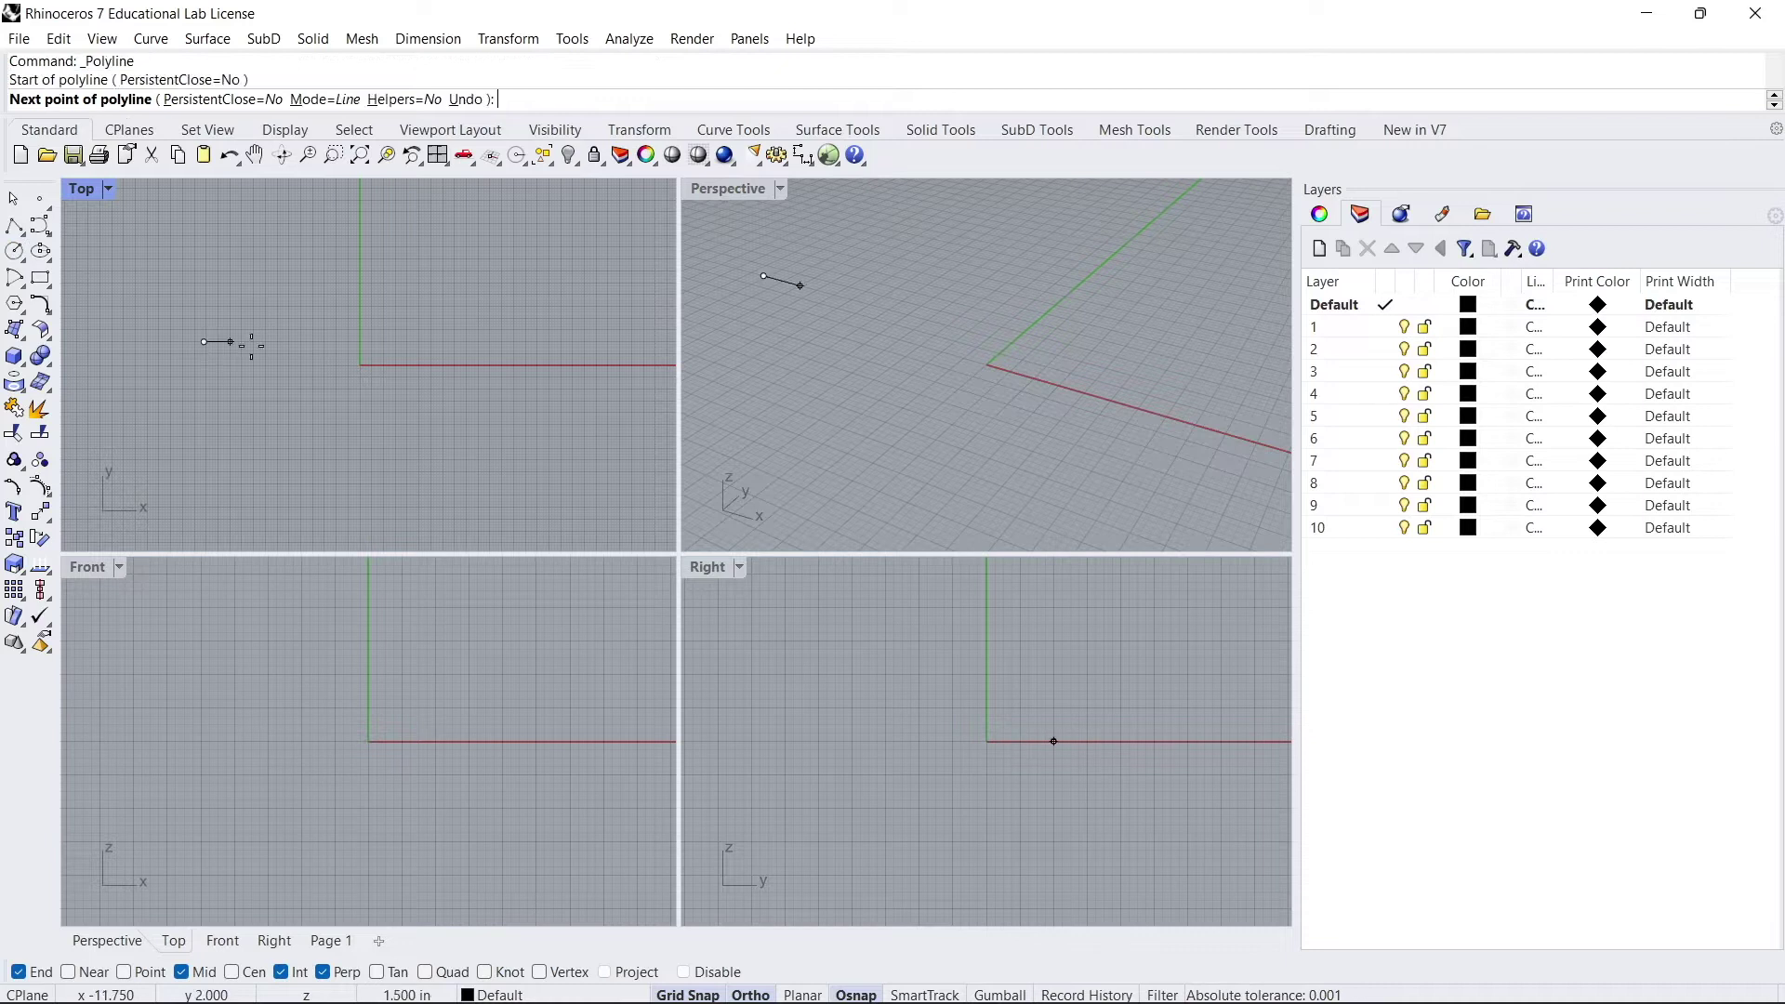
left_click(632, 341)
key("Return")
Activate the Page 1 detail, draw a rectangle spanning it, and delete the two horizontal lines
left_click(333, 941)
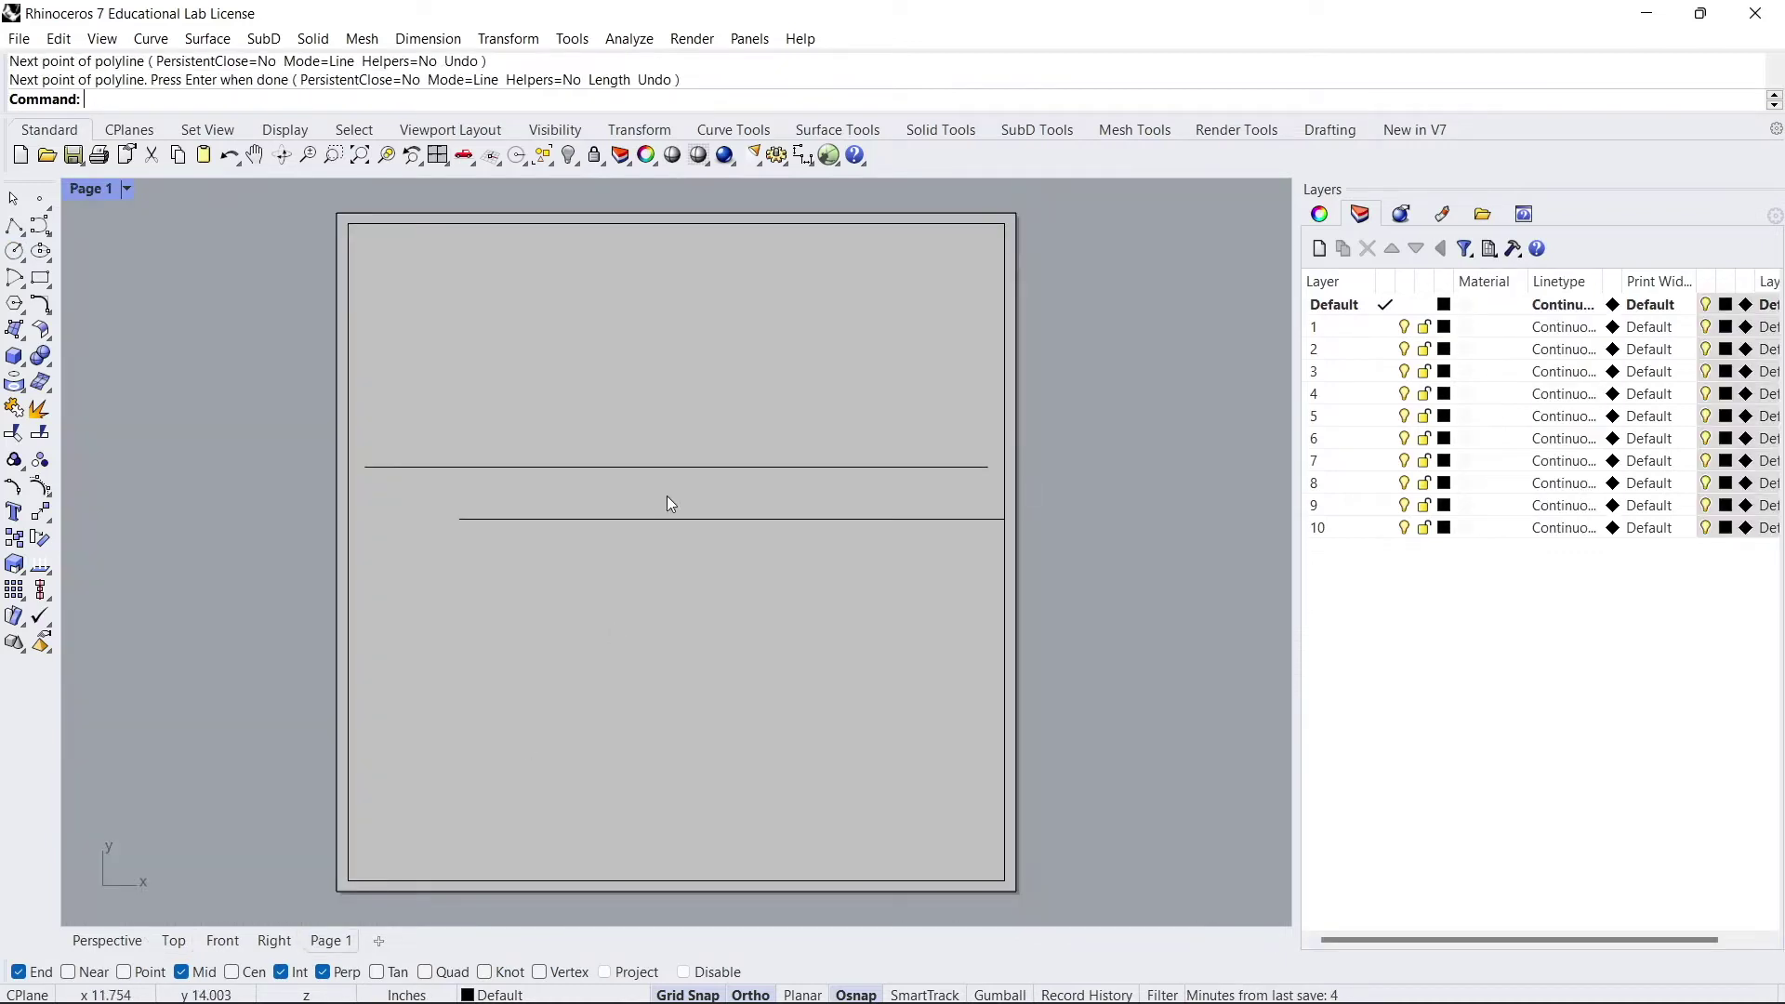
left_click(591, 466)
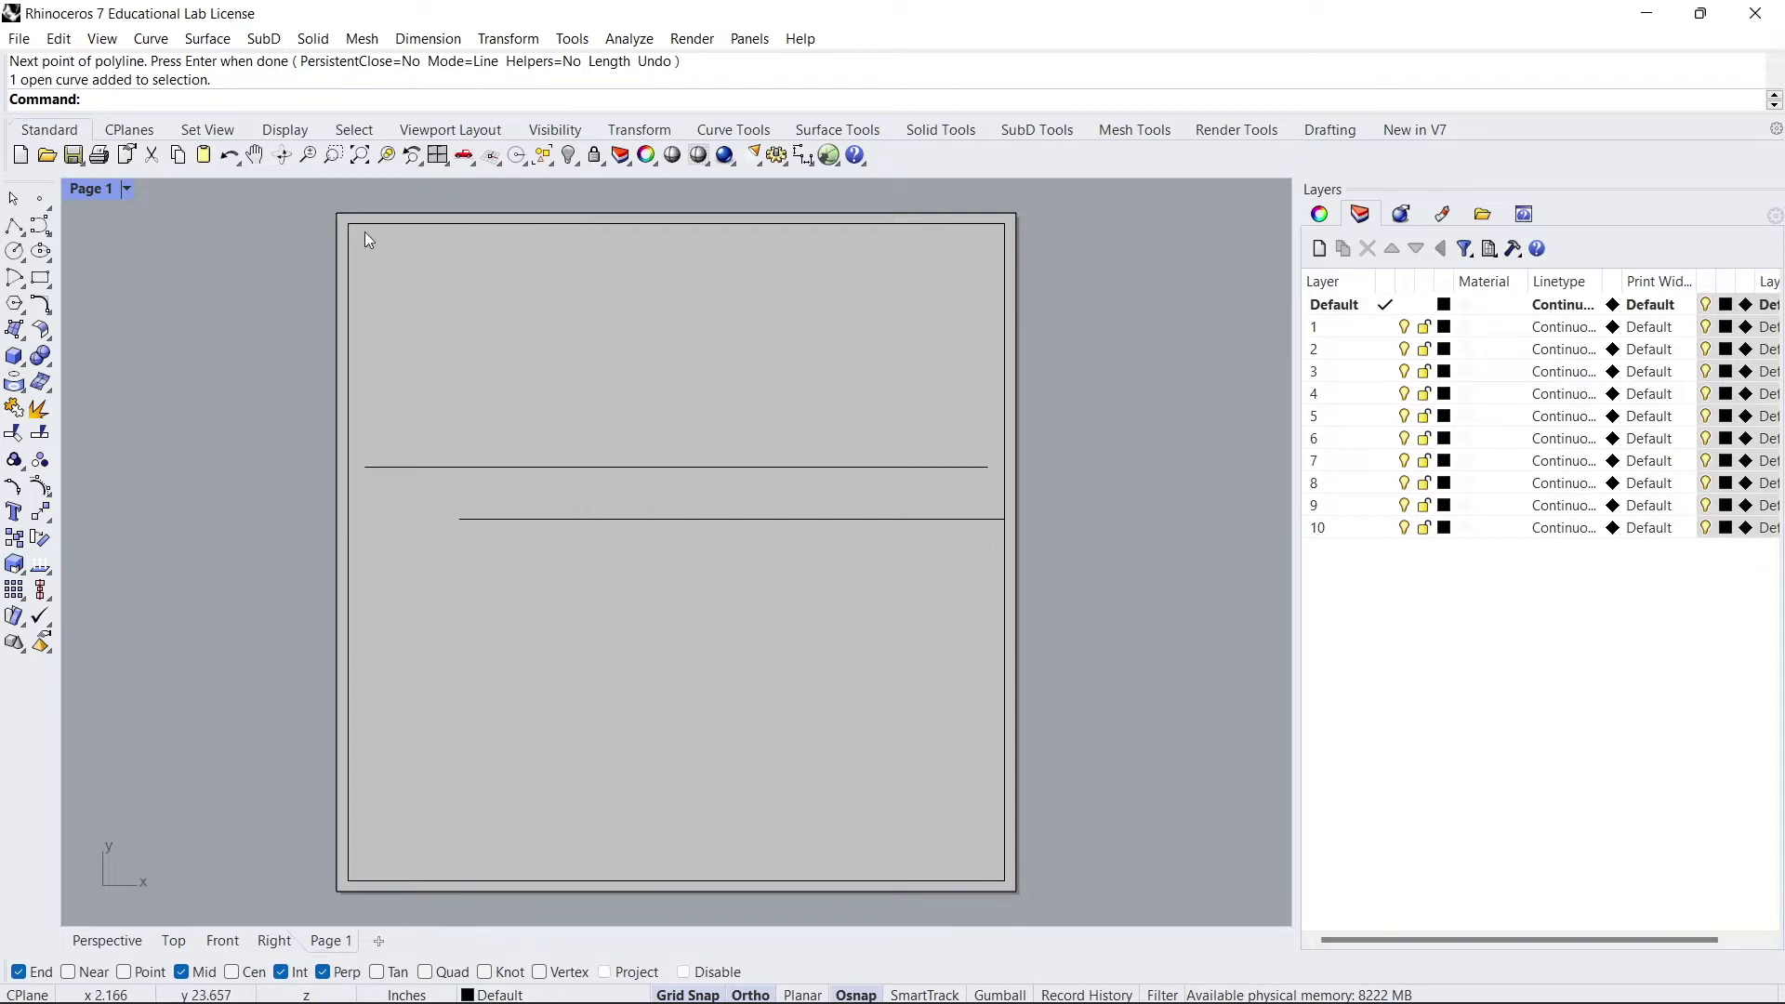
double_click(578, 364)
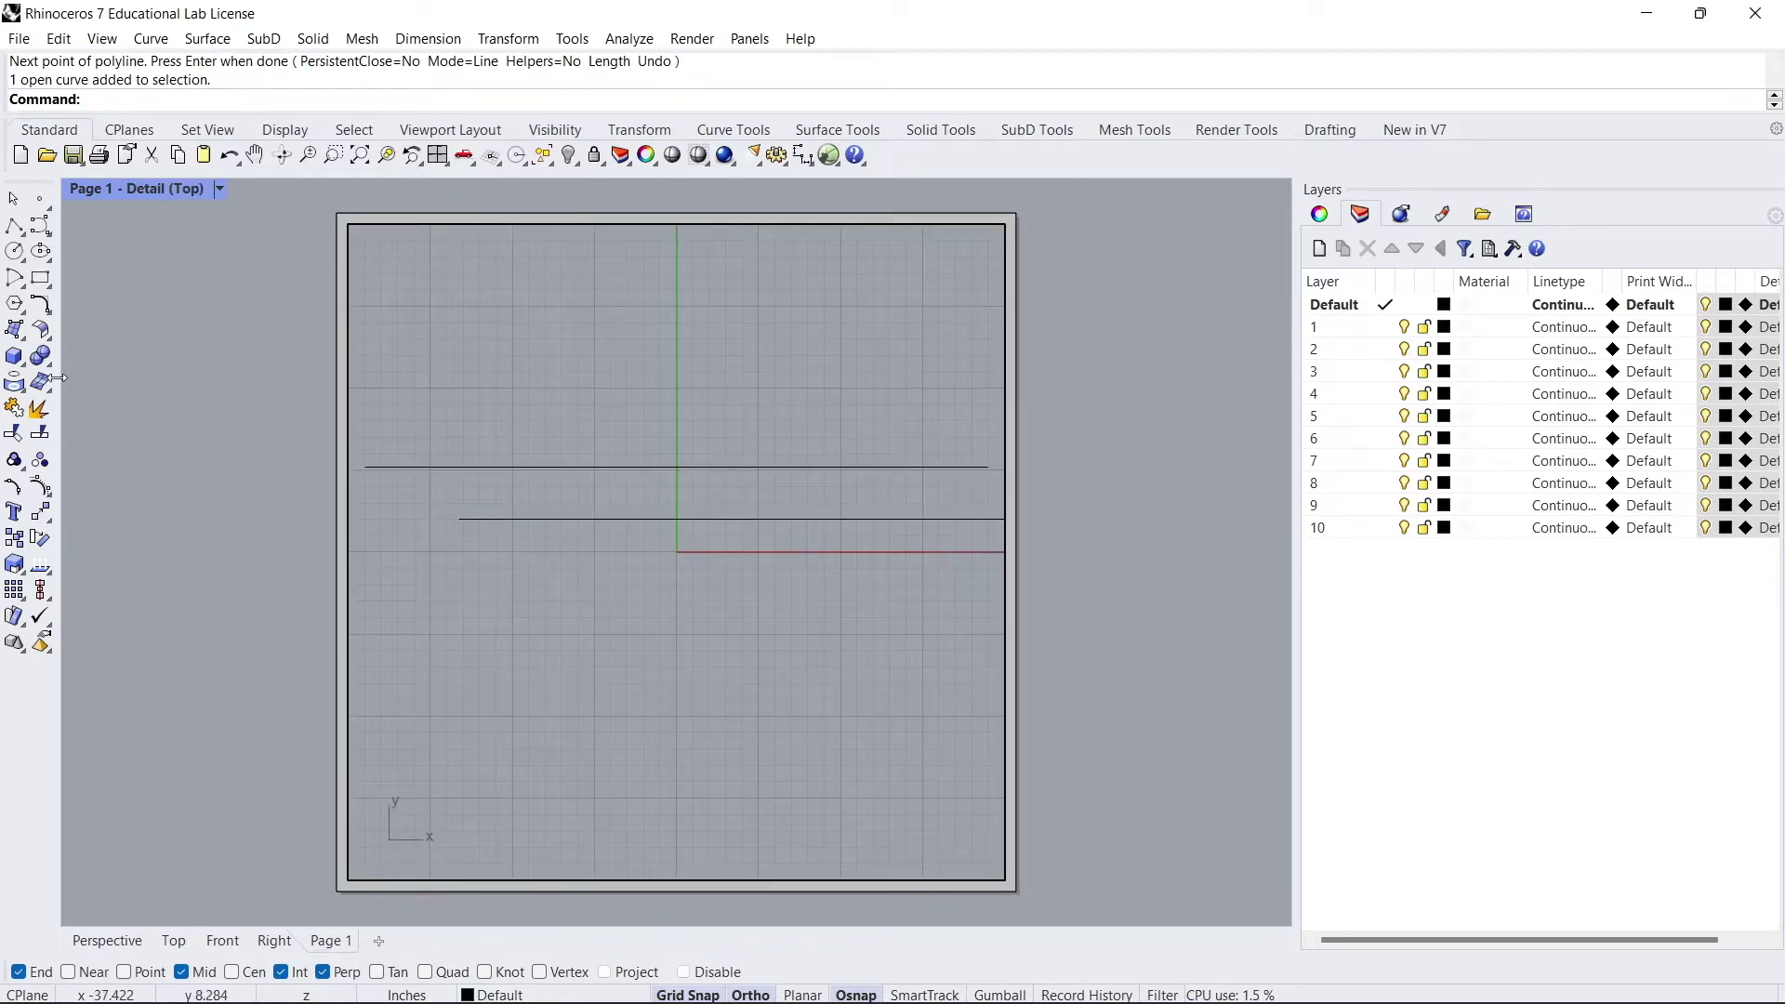
left_click(40, 277)
left_click(348, 223)
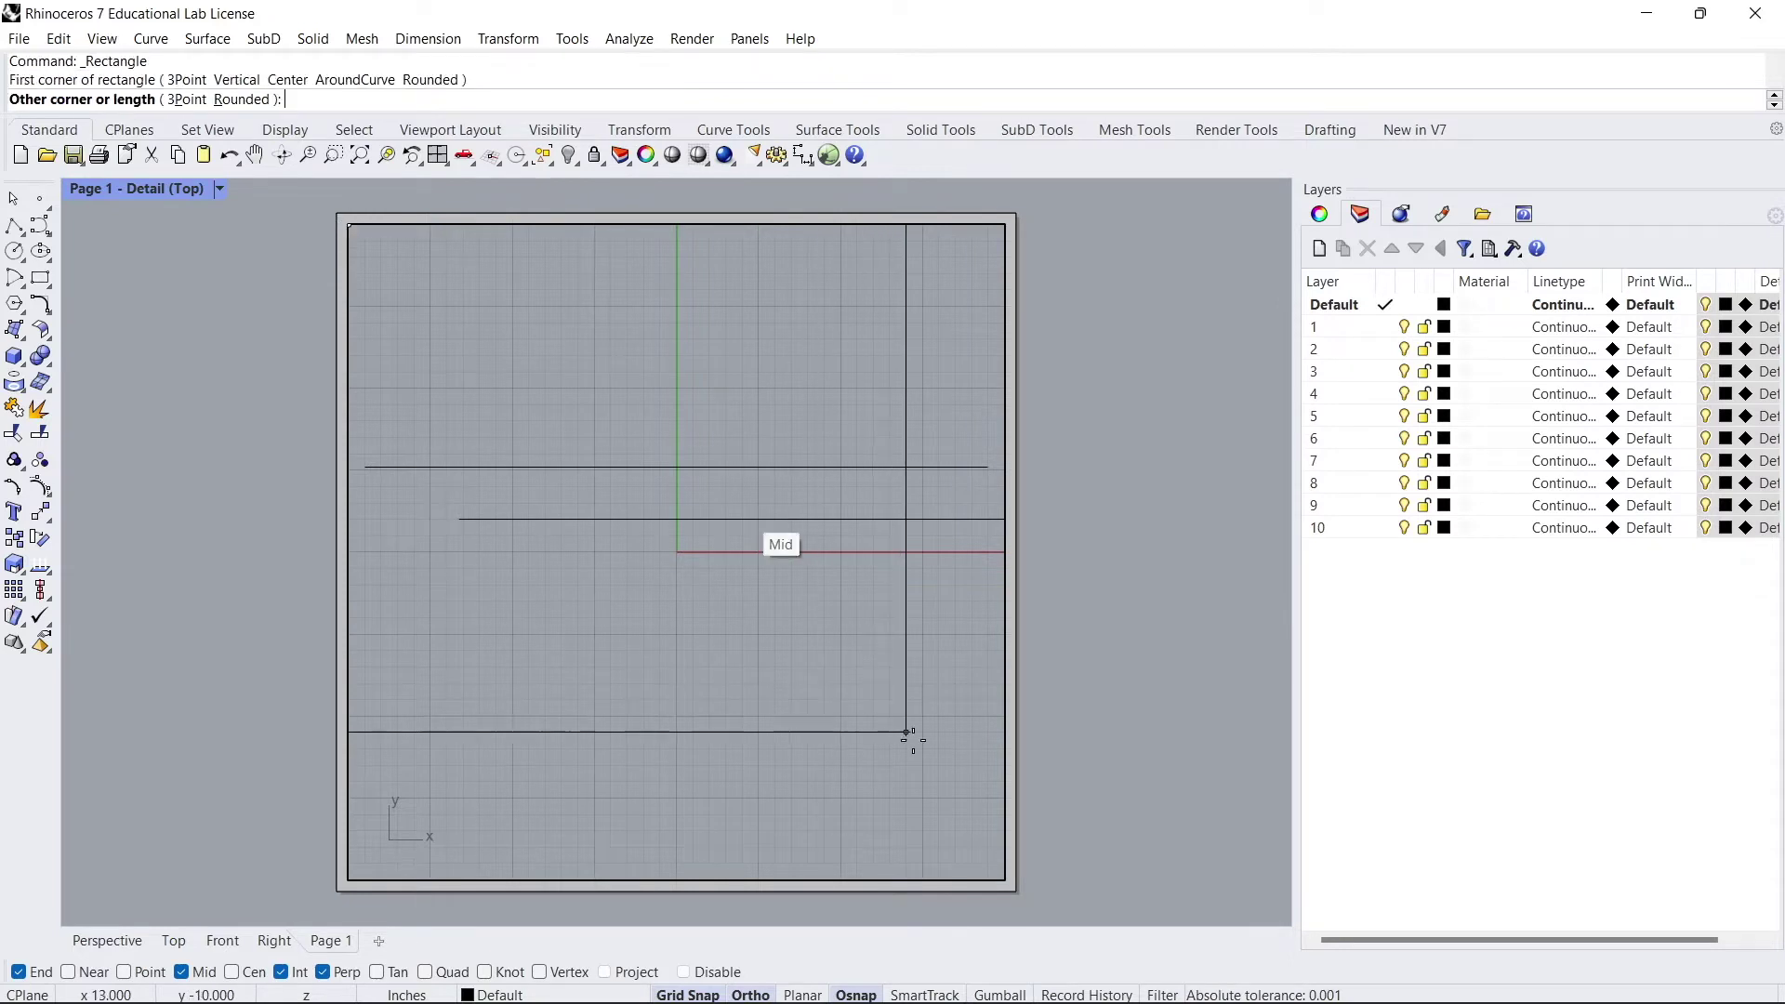
left_click(1000, 881)
key("Delete")
Draw a full-width horizontal line in the detail and a rectangle from the left edge midpoint
left_click(14, 225)
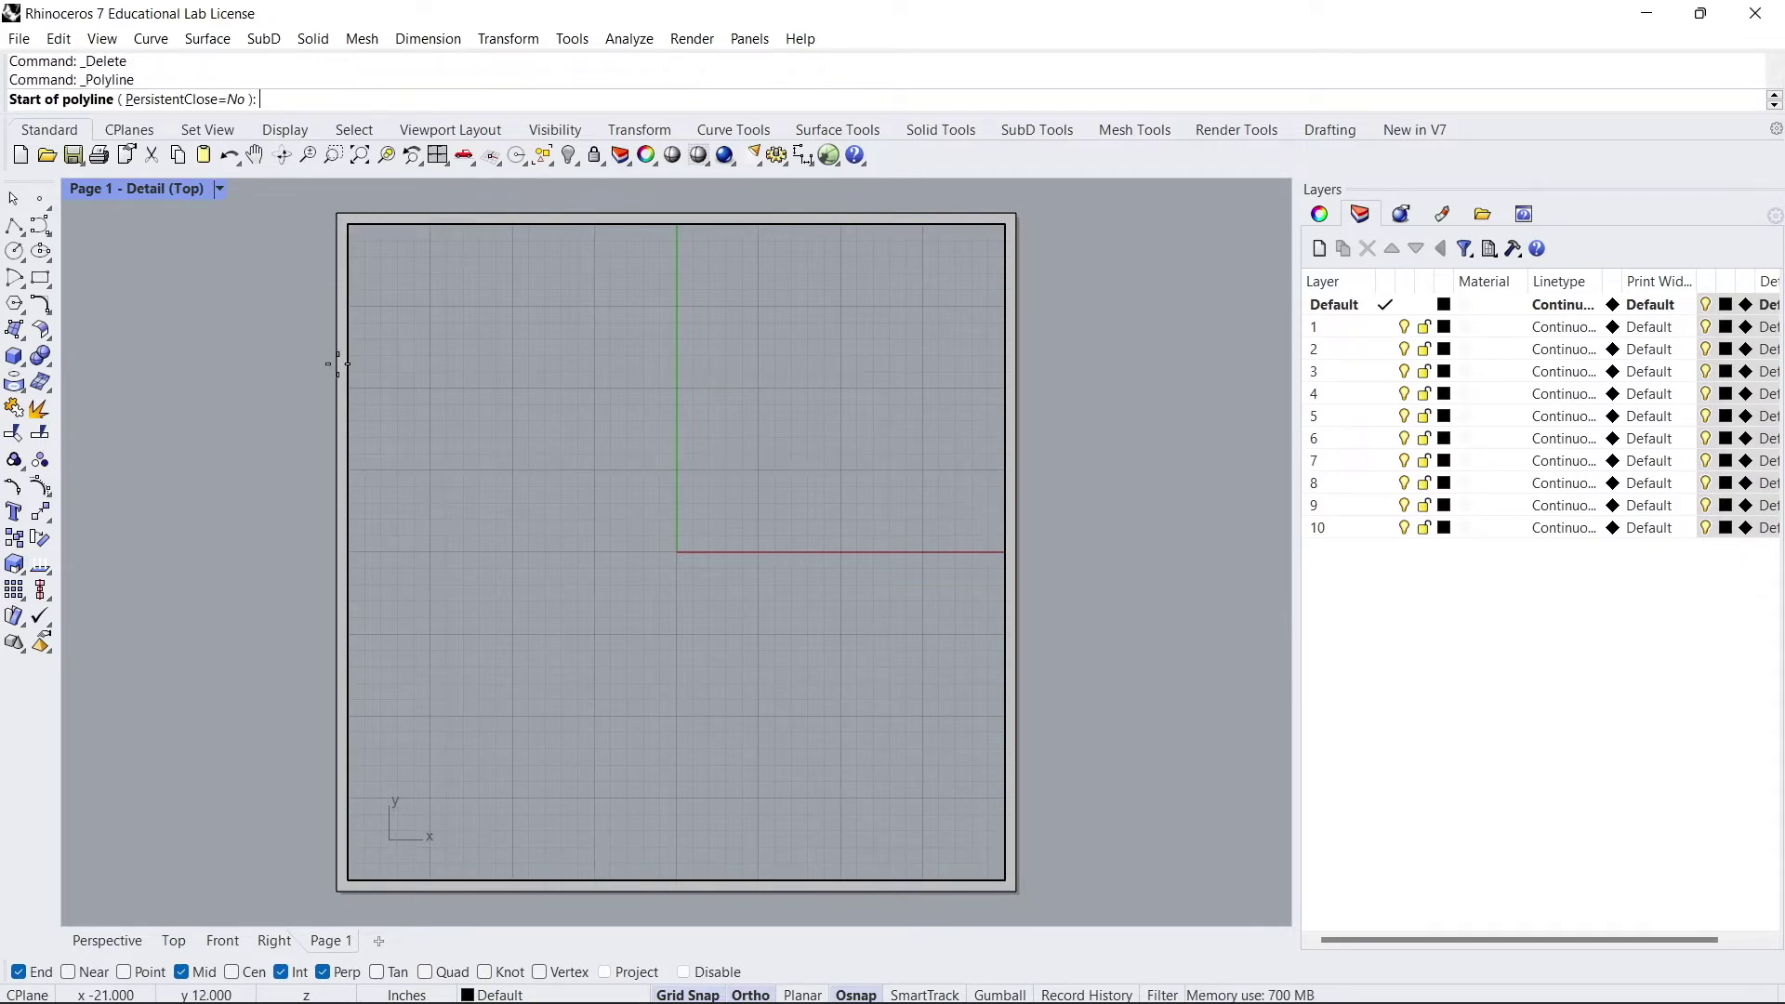
left_click(349, 356)
left_click(1004, 356)
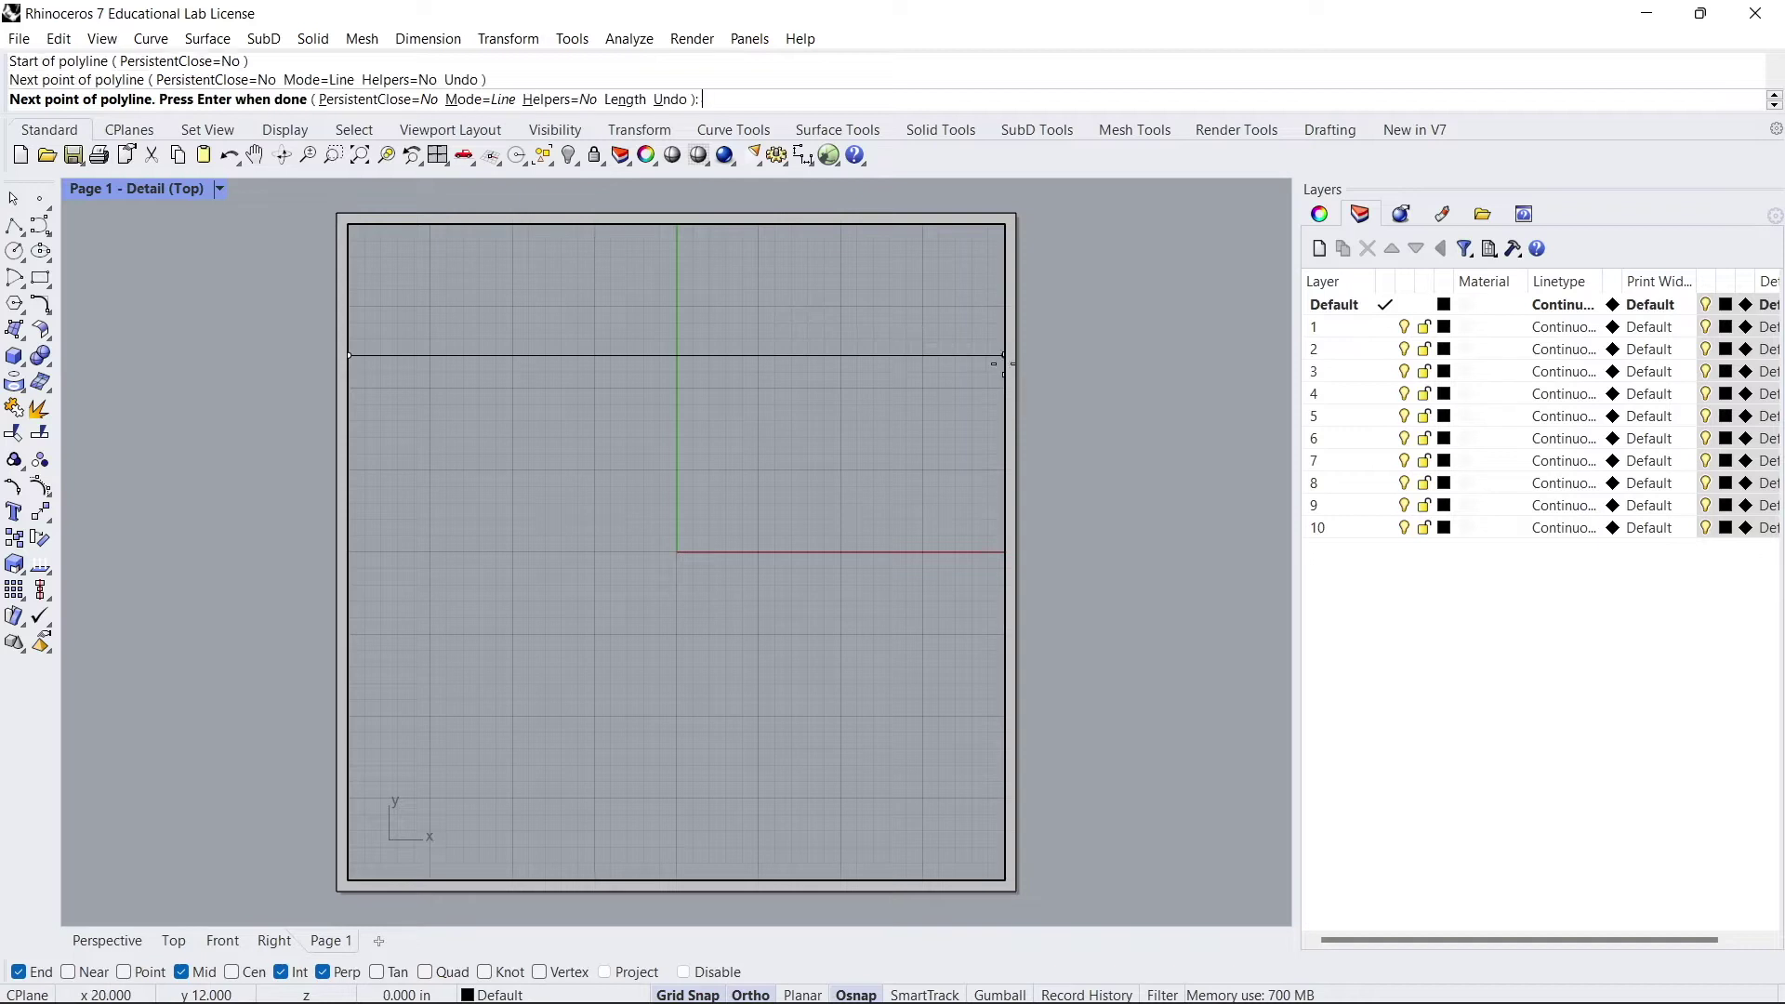
key("Return")
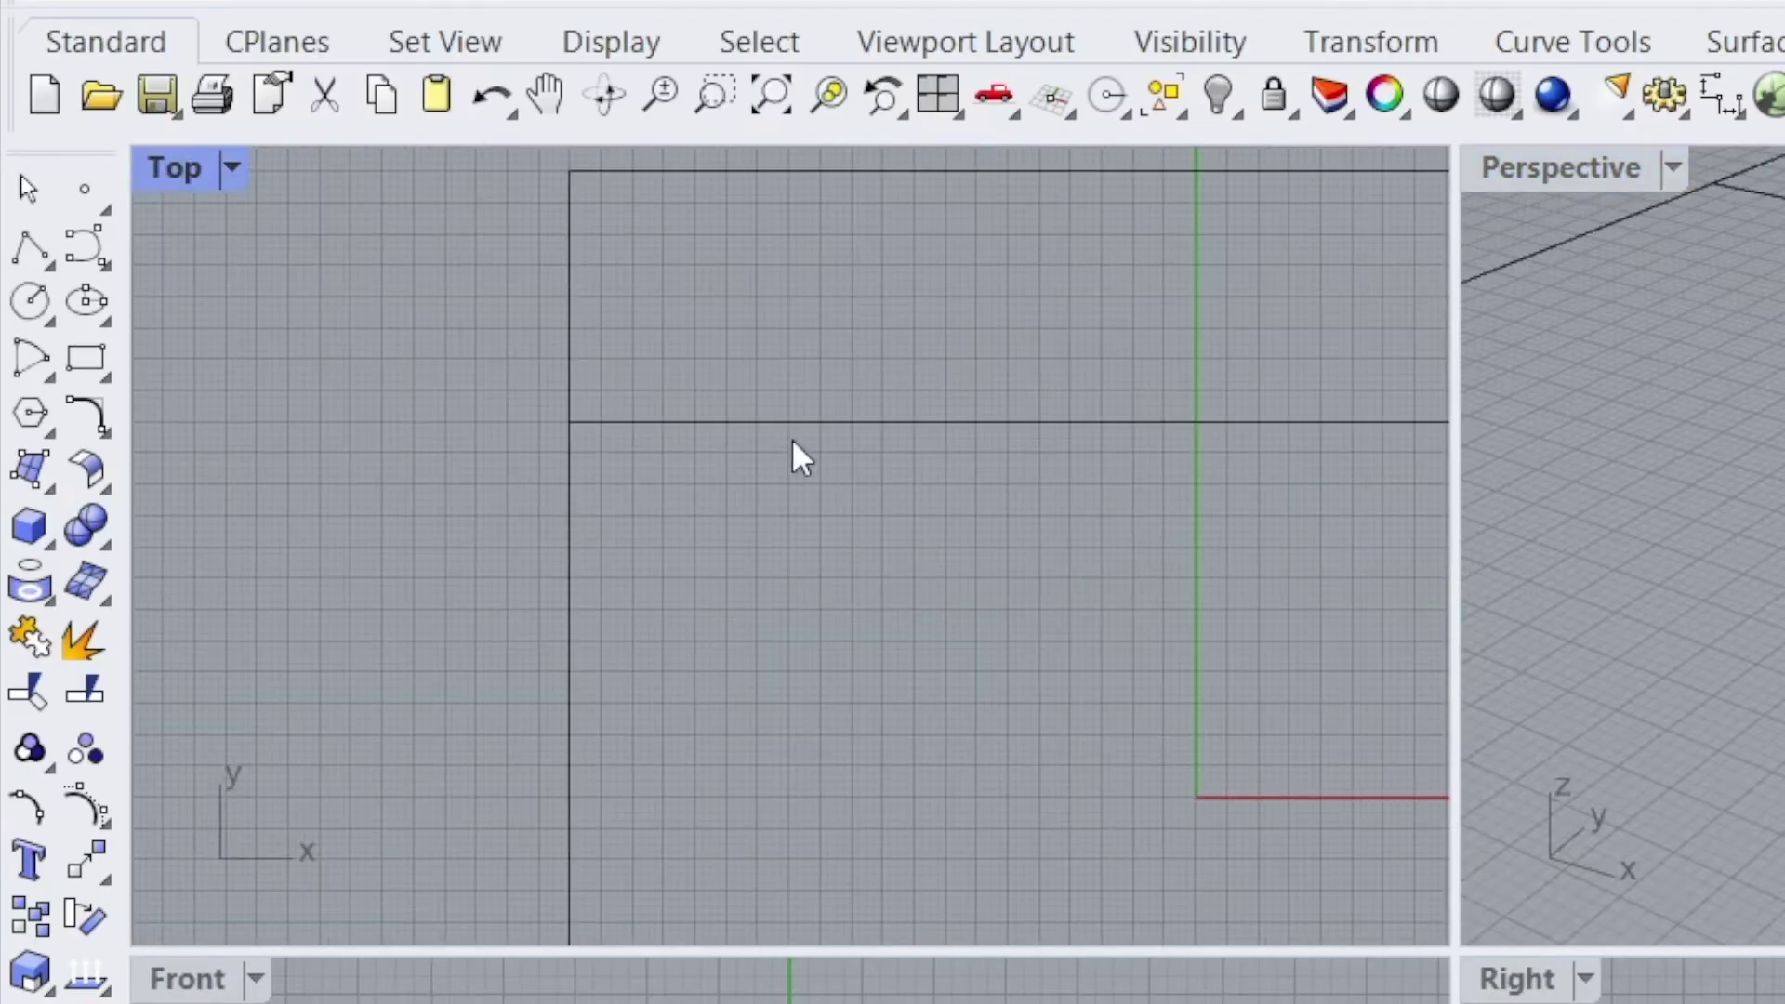
scroll(793, 455, "down", 5)
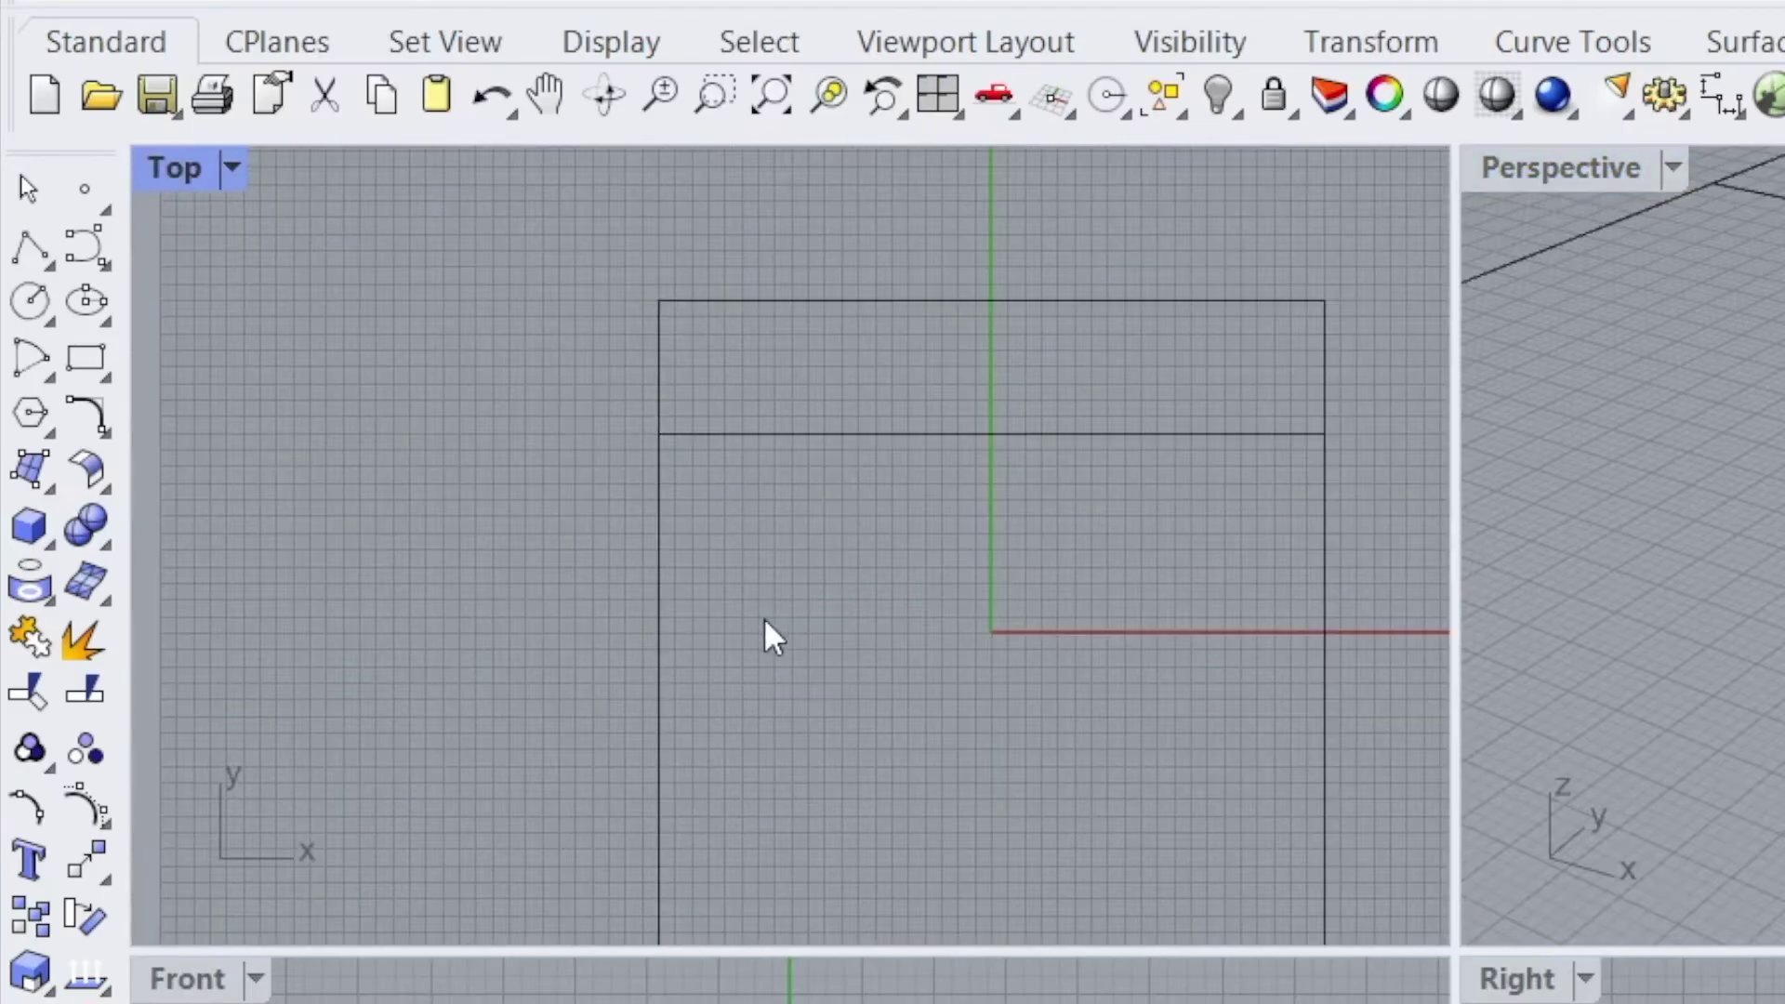
left_click(86, 358)
left_click(661, 632)
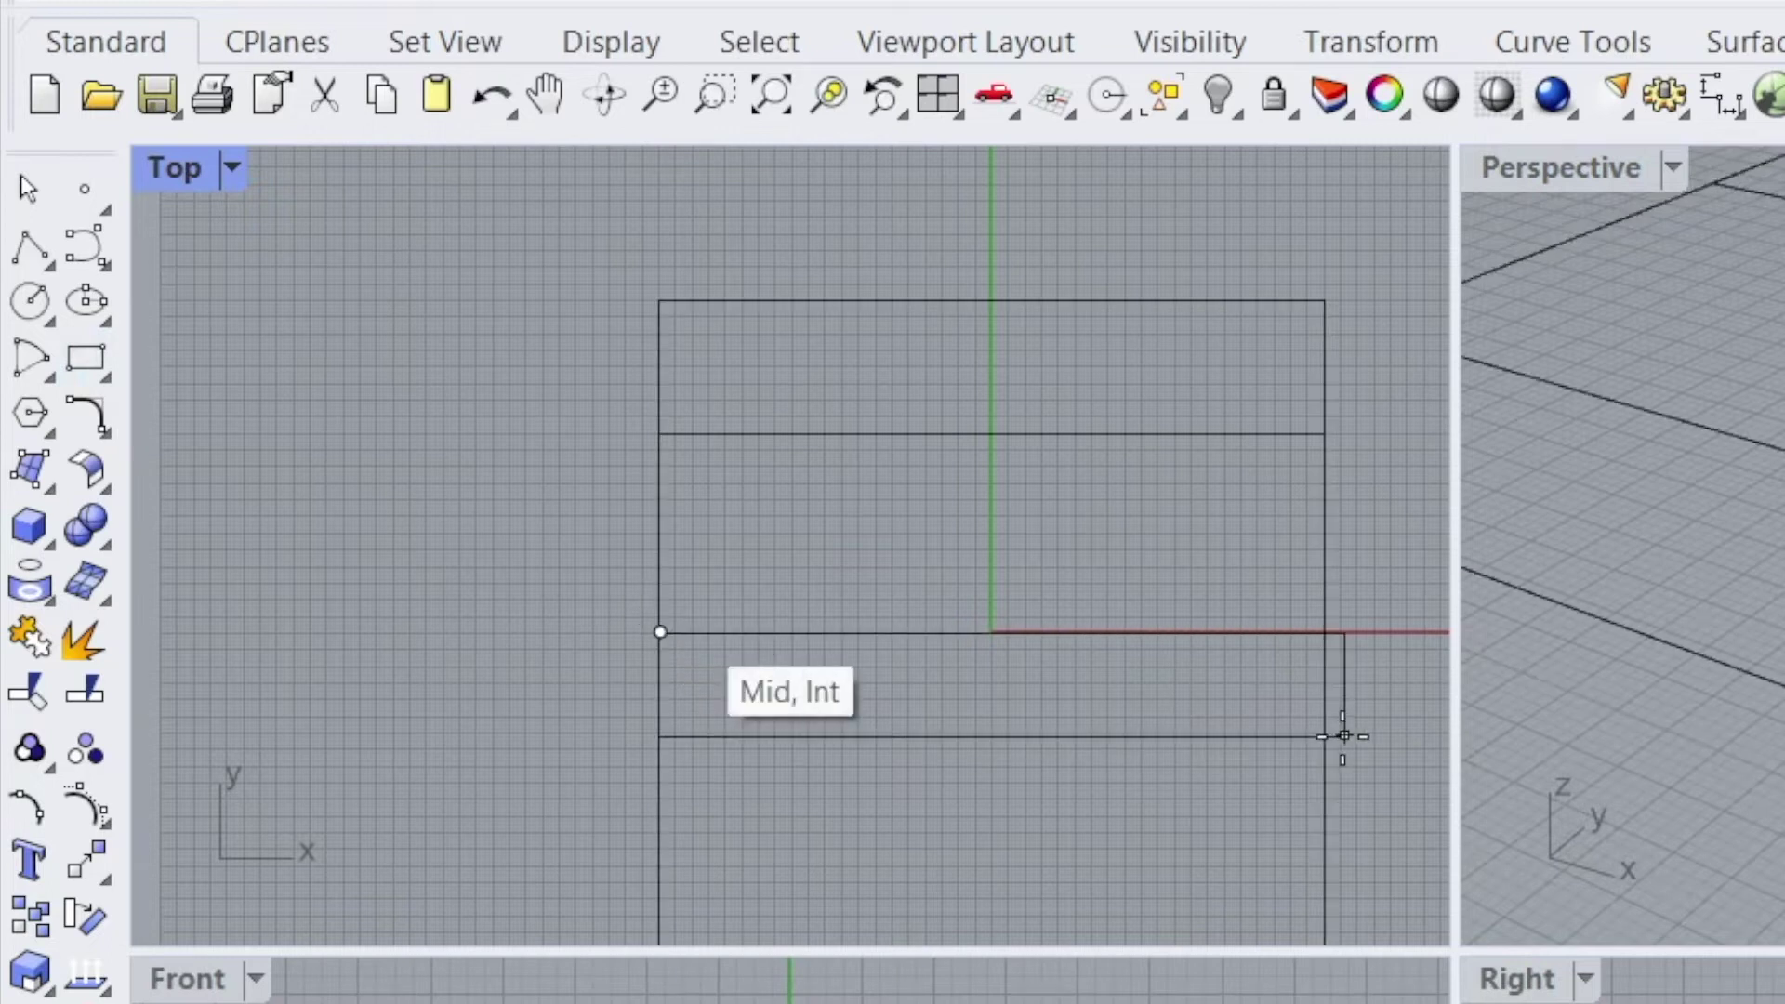
left_click(1321, 745)
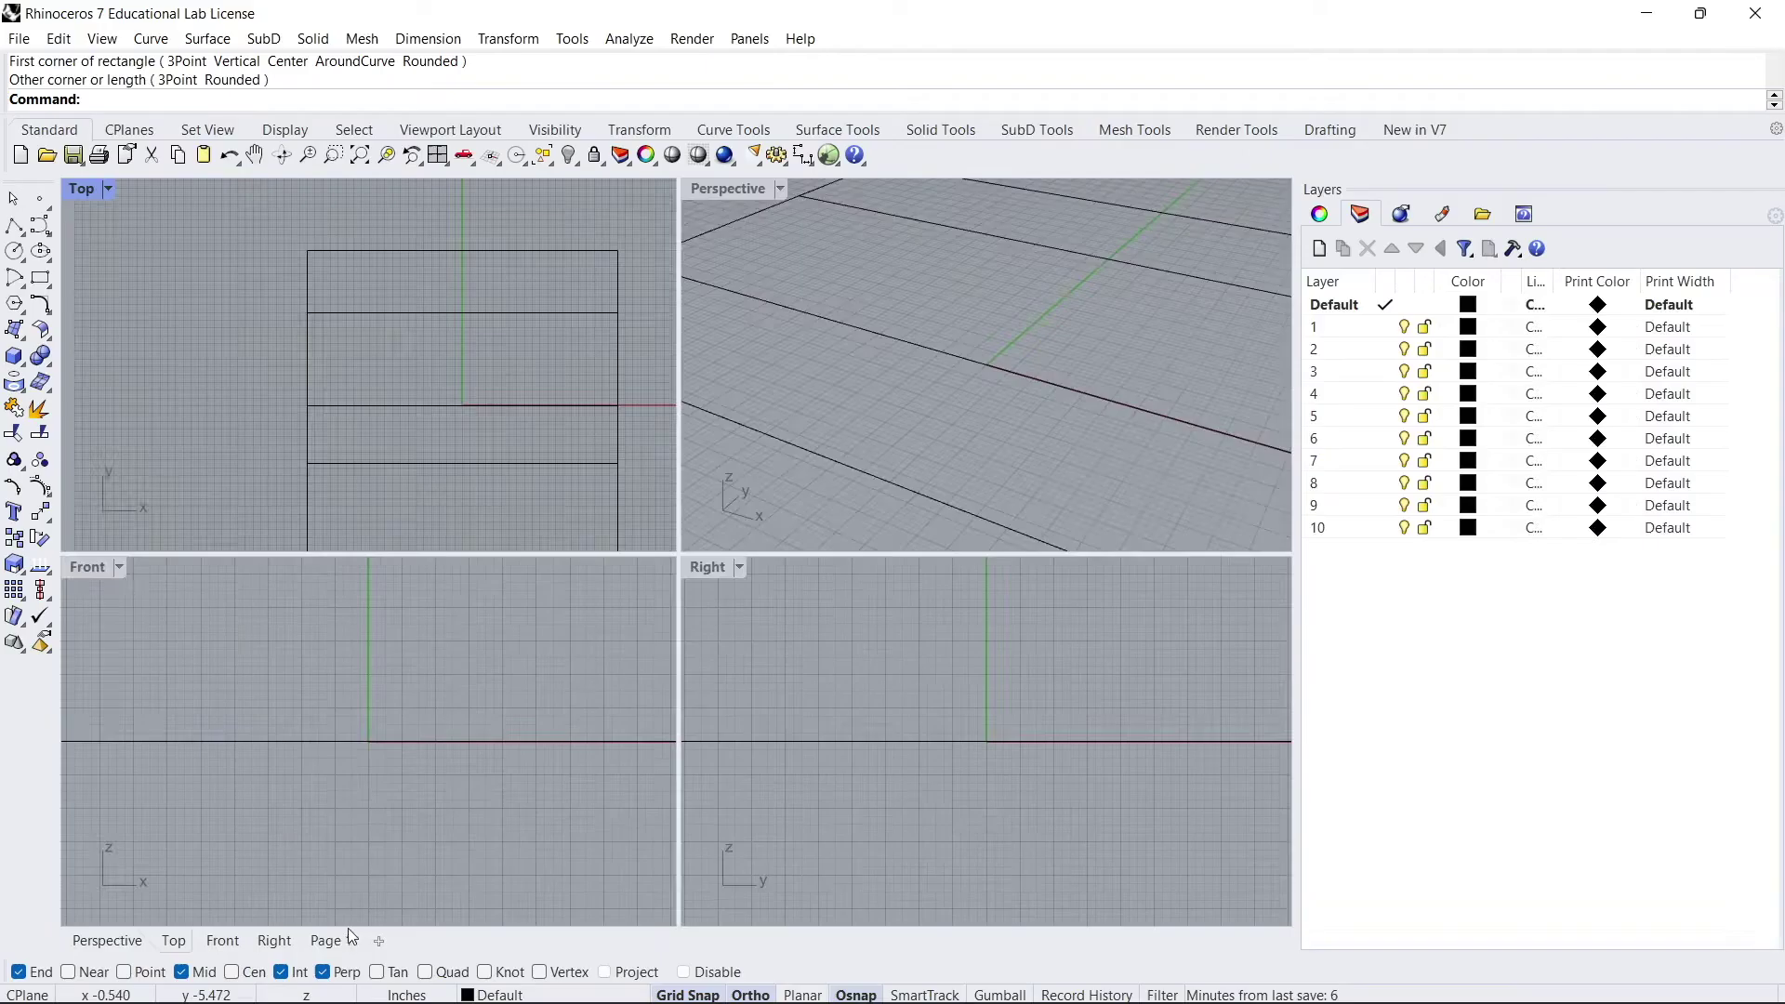
left_click(331, 942)
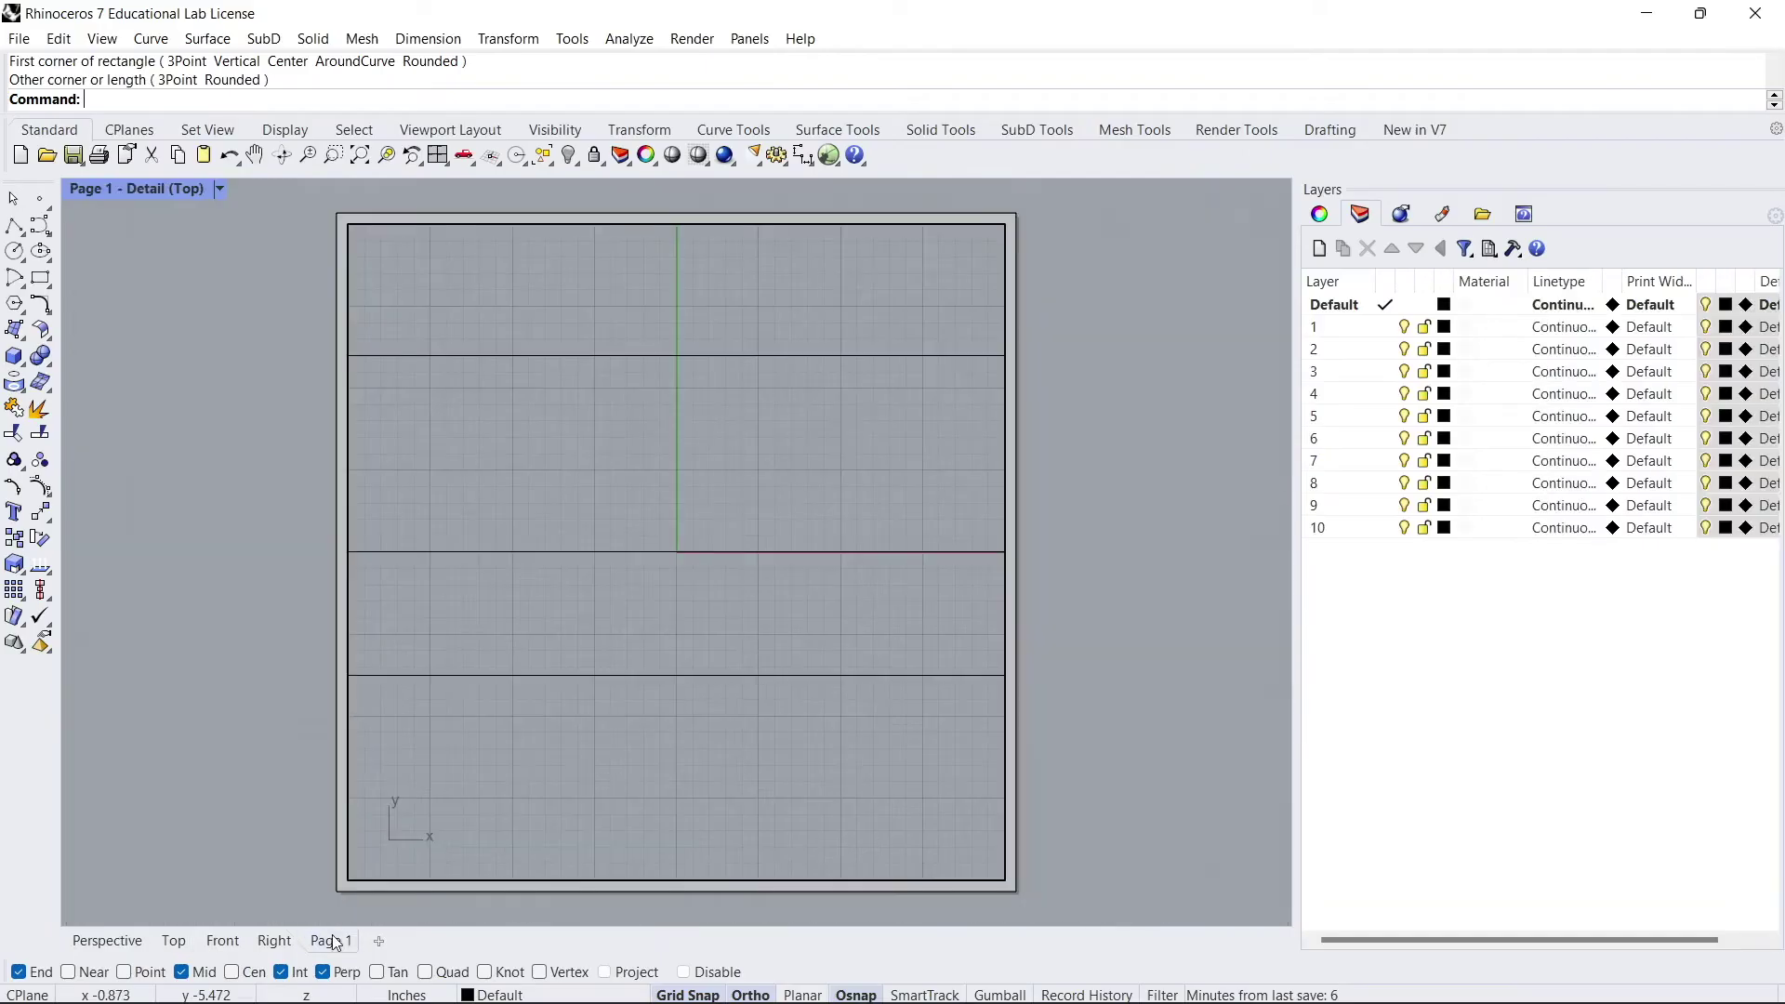
double_click(210, 447)
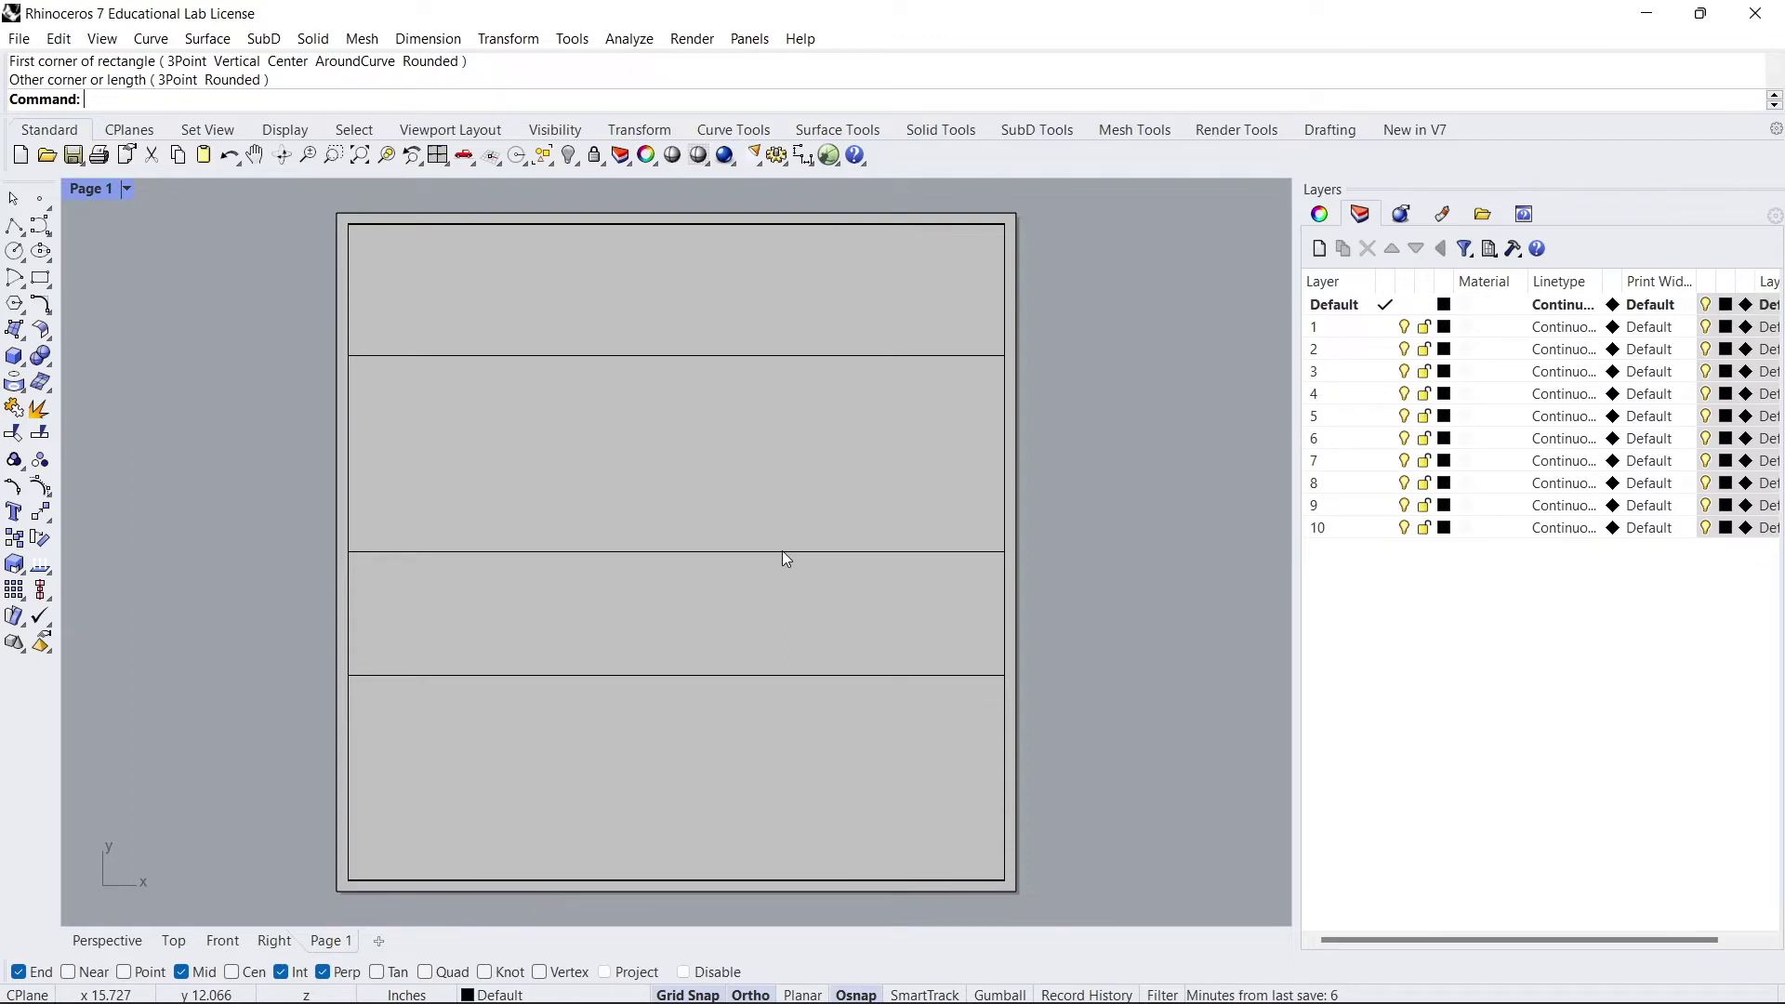
double_click(768, 505)
Delete the rectangle and the remaining horizontal line from the Page 1 detail
left_click_drag(767, 735, 639, 539)
key("Delete")
left_click_drag(560, 350, 560, 350)
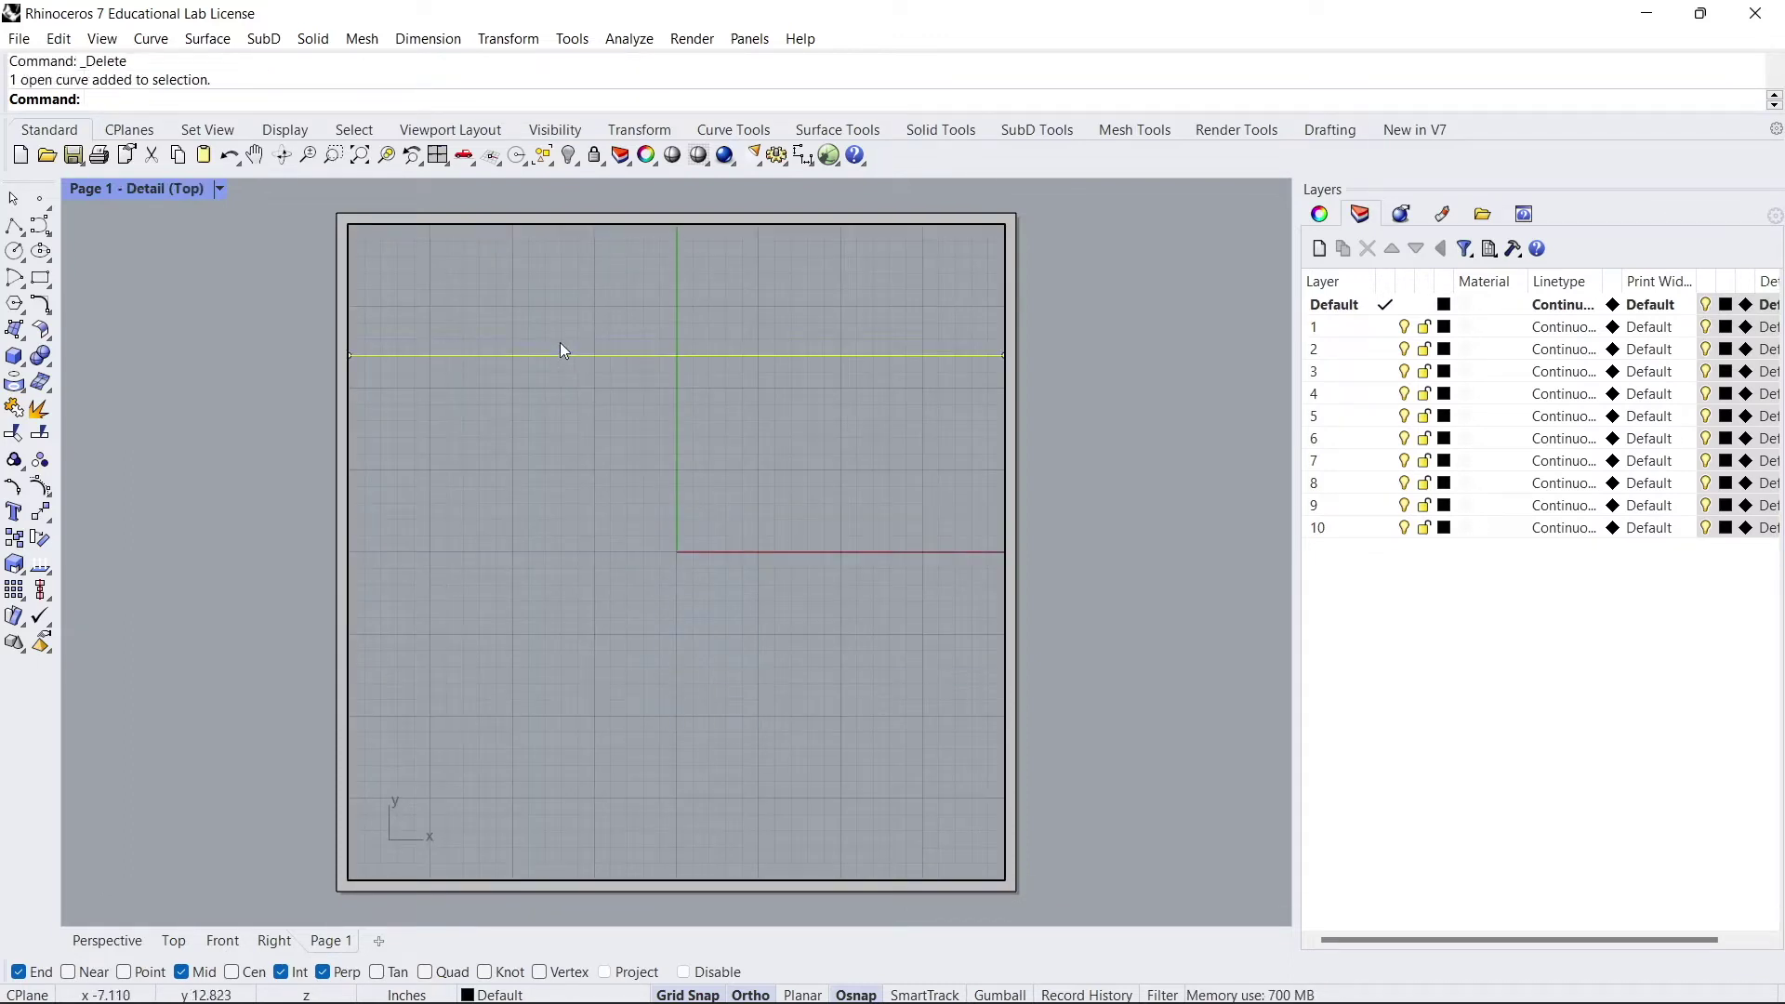
key("Delete")
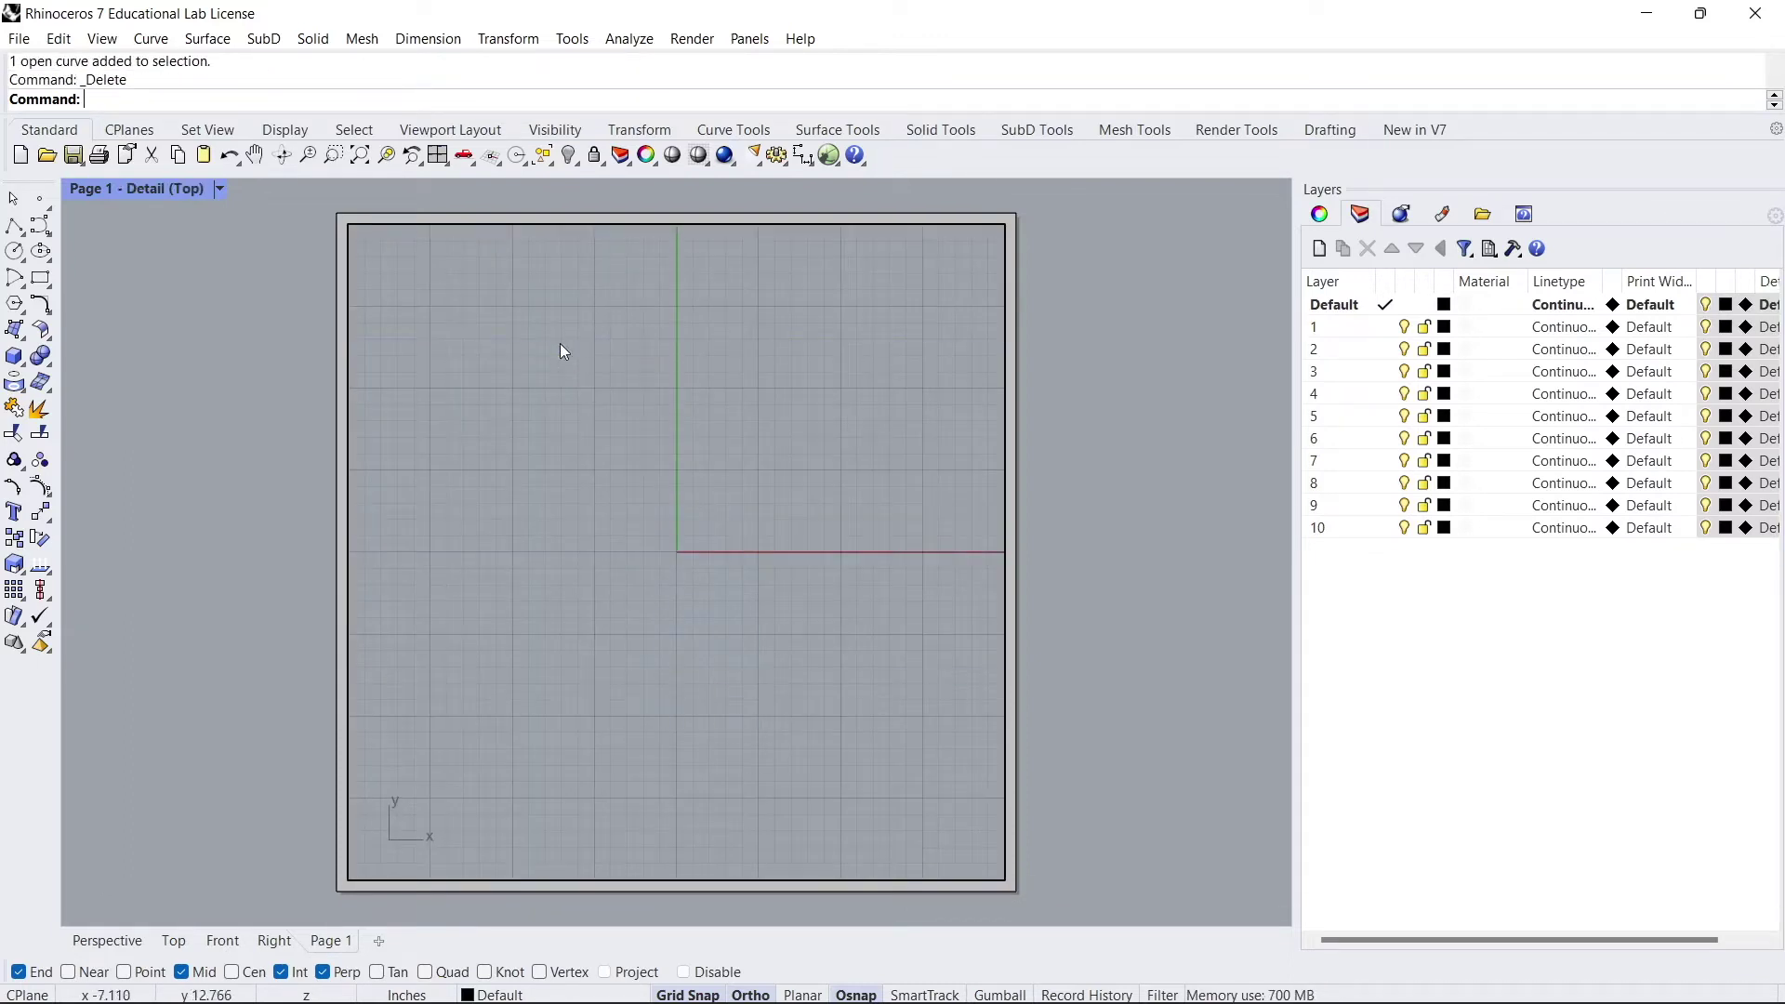
Draw a vertical polyline from the top to the bottom border near the detail's left edge
left_click(14, 225)
left_click(431, 226)
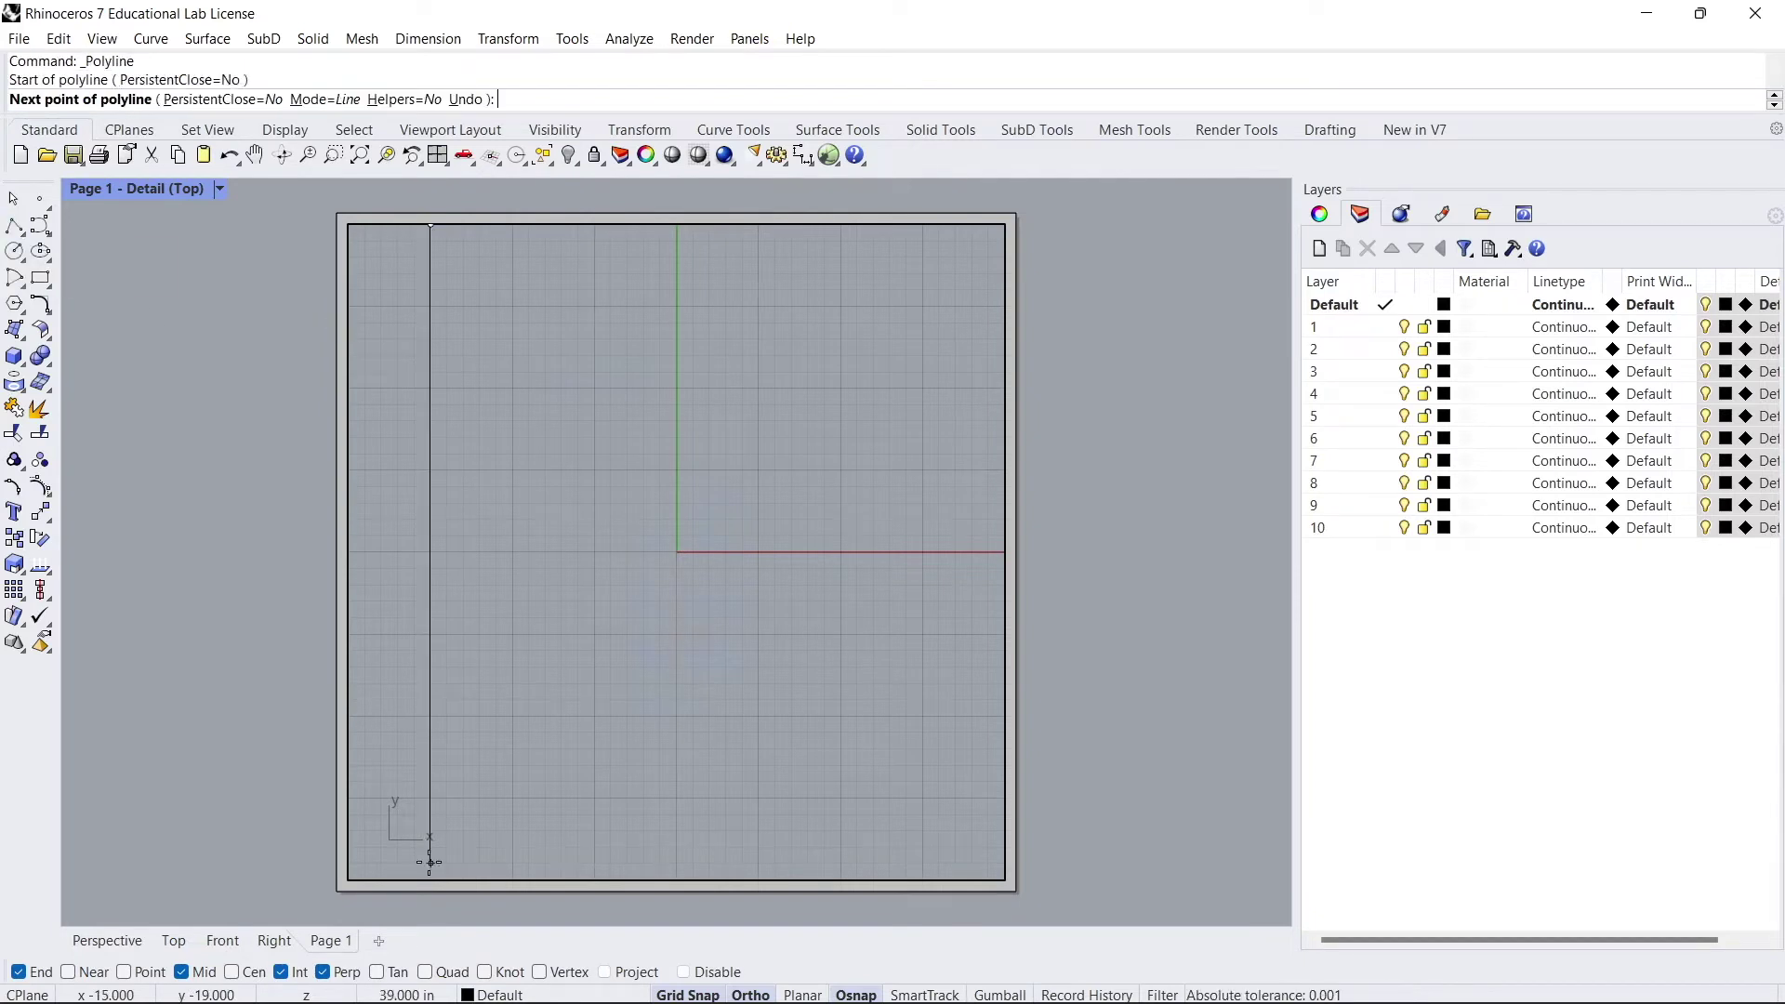
left_click(430, 878)
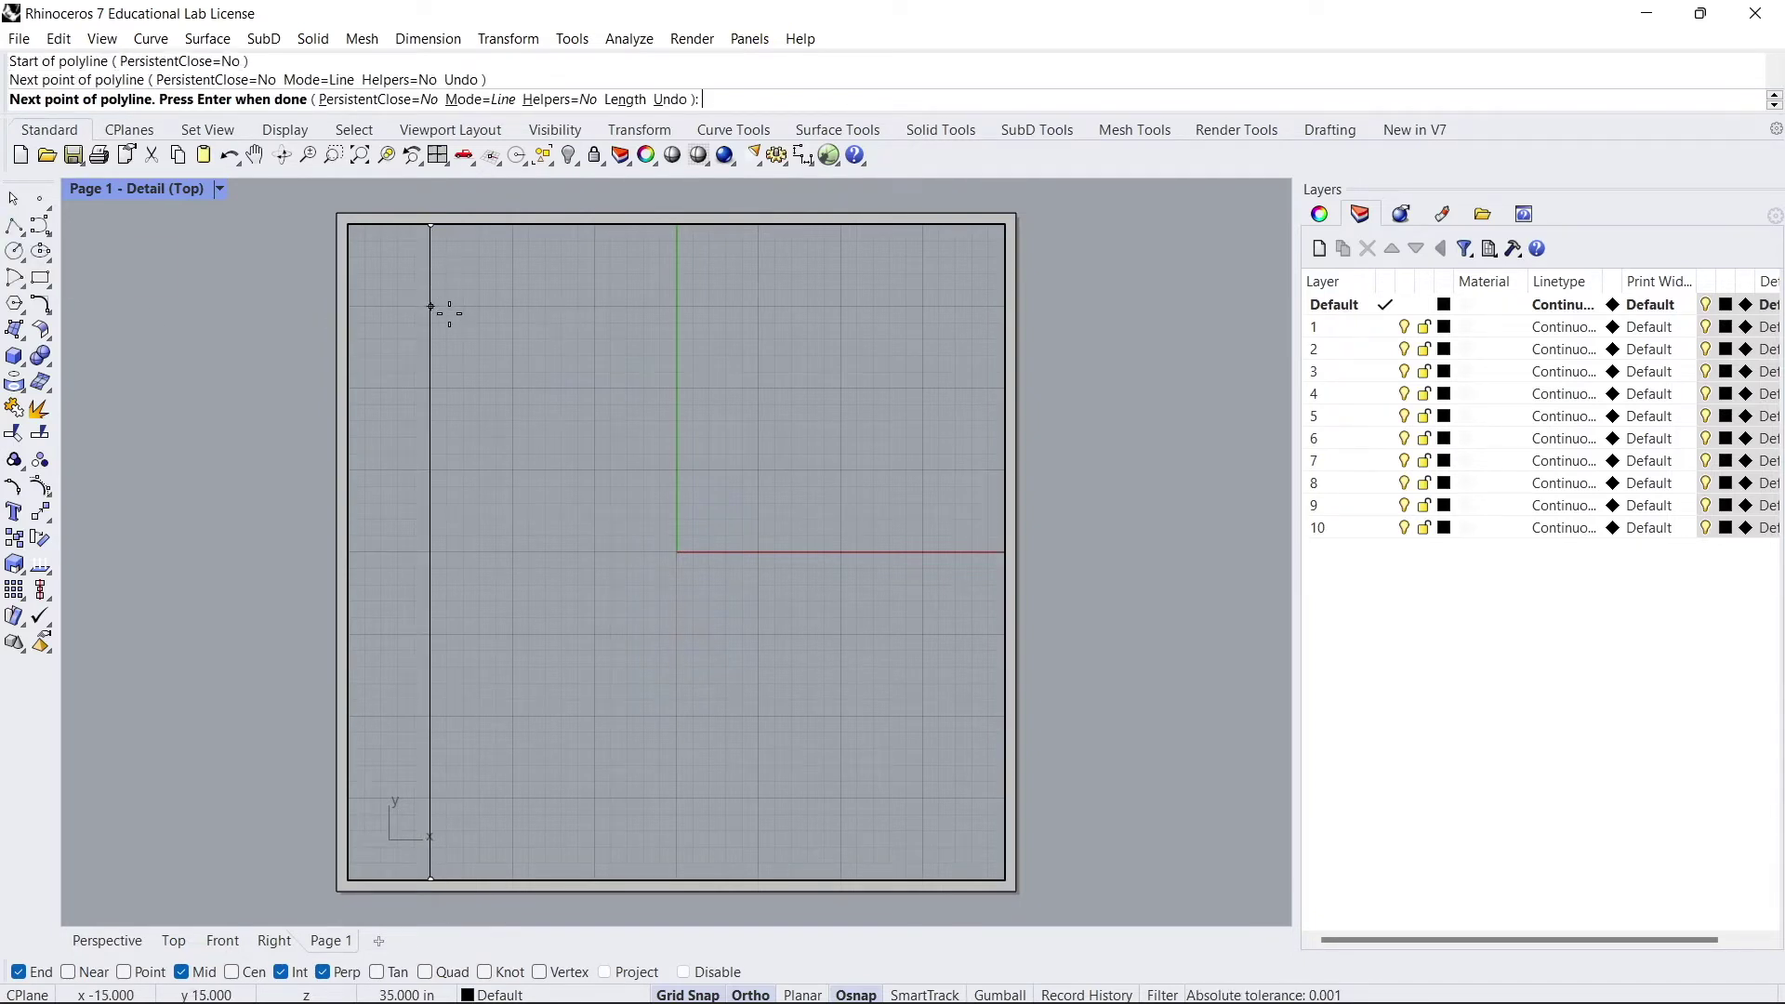
key("Return")
scroll(426, 225, "up", 3)
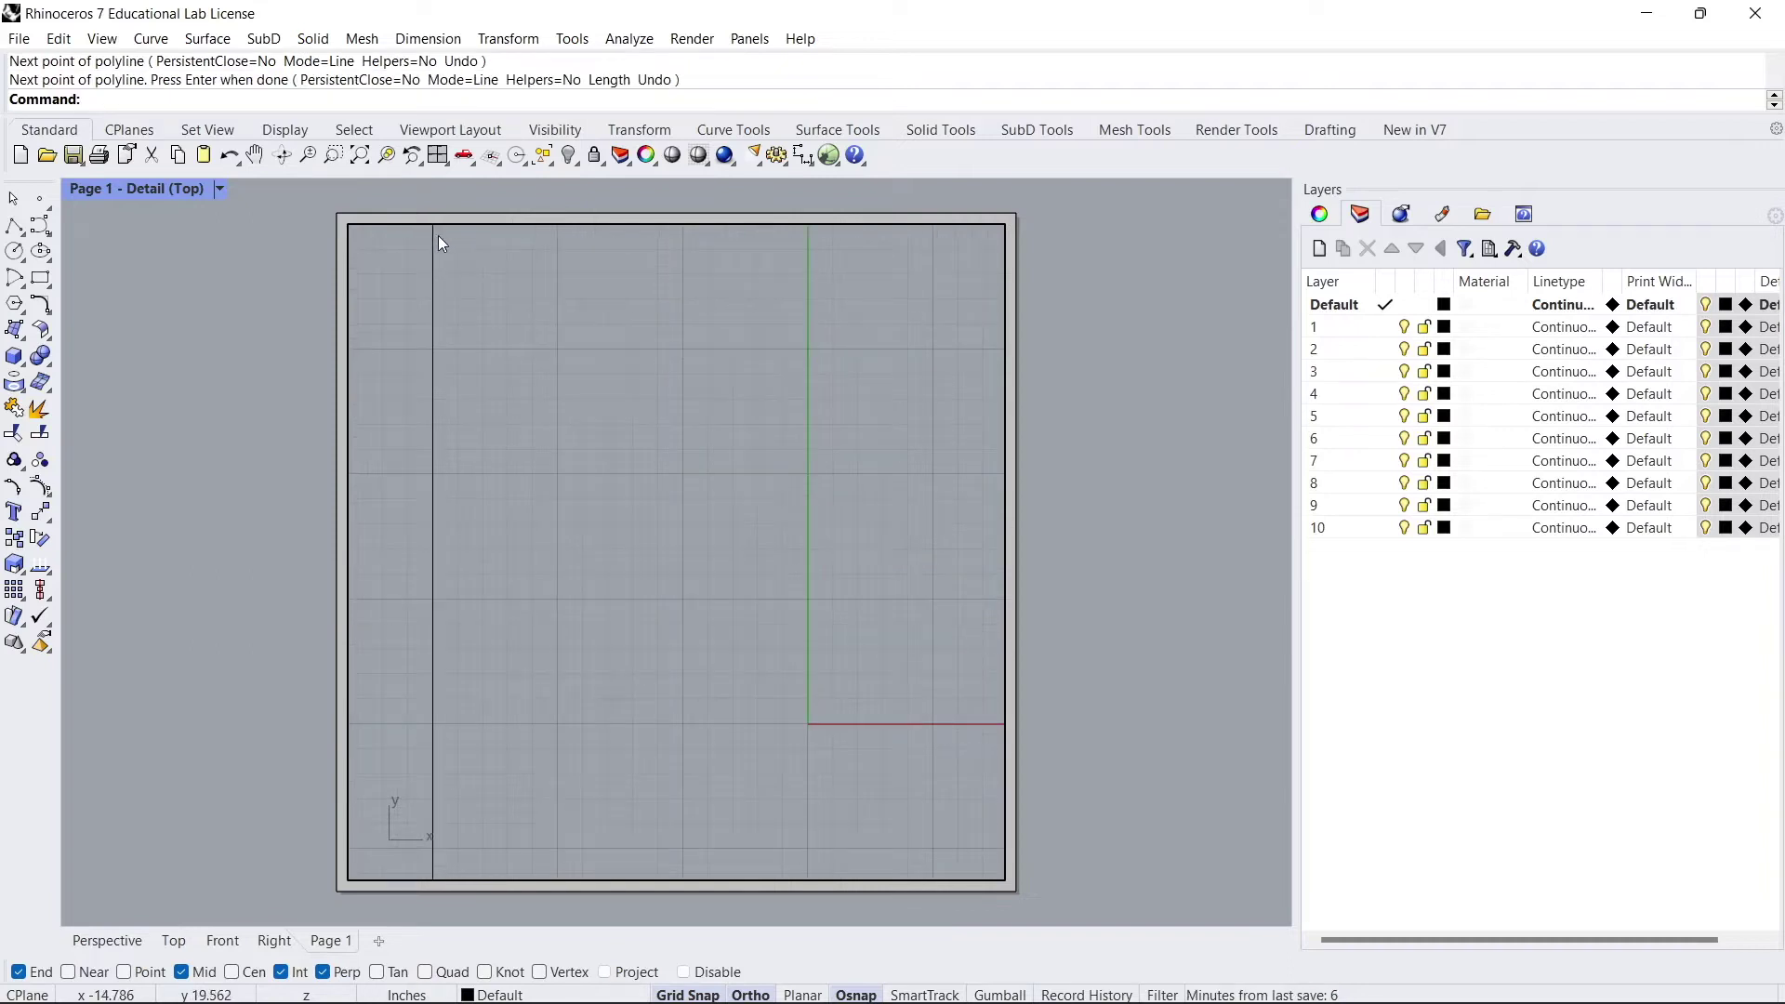
scroll(438, 238, "down", 2)
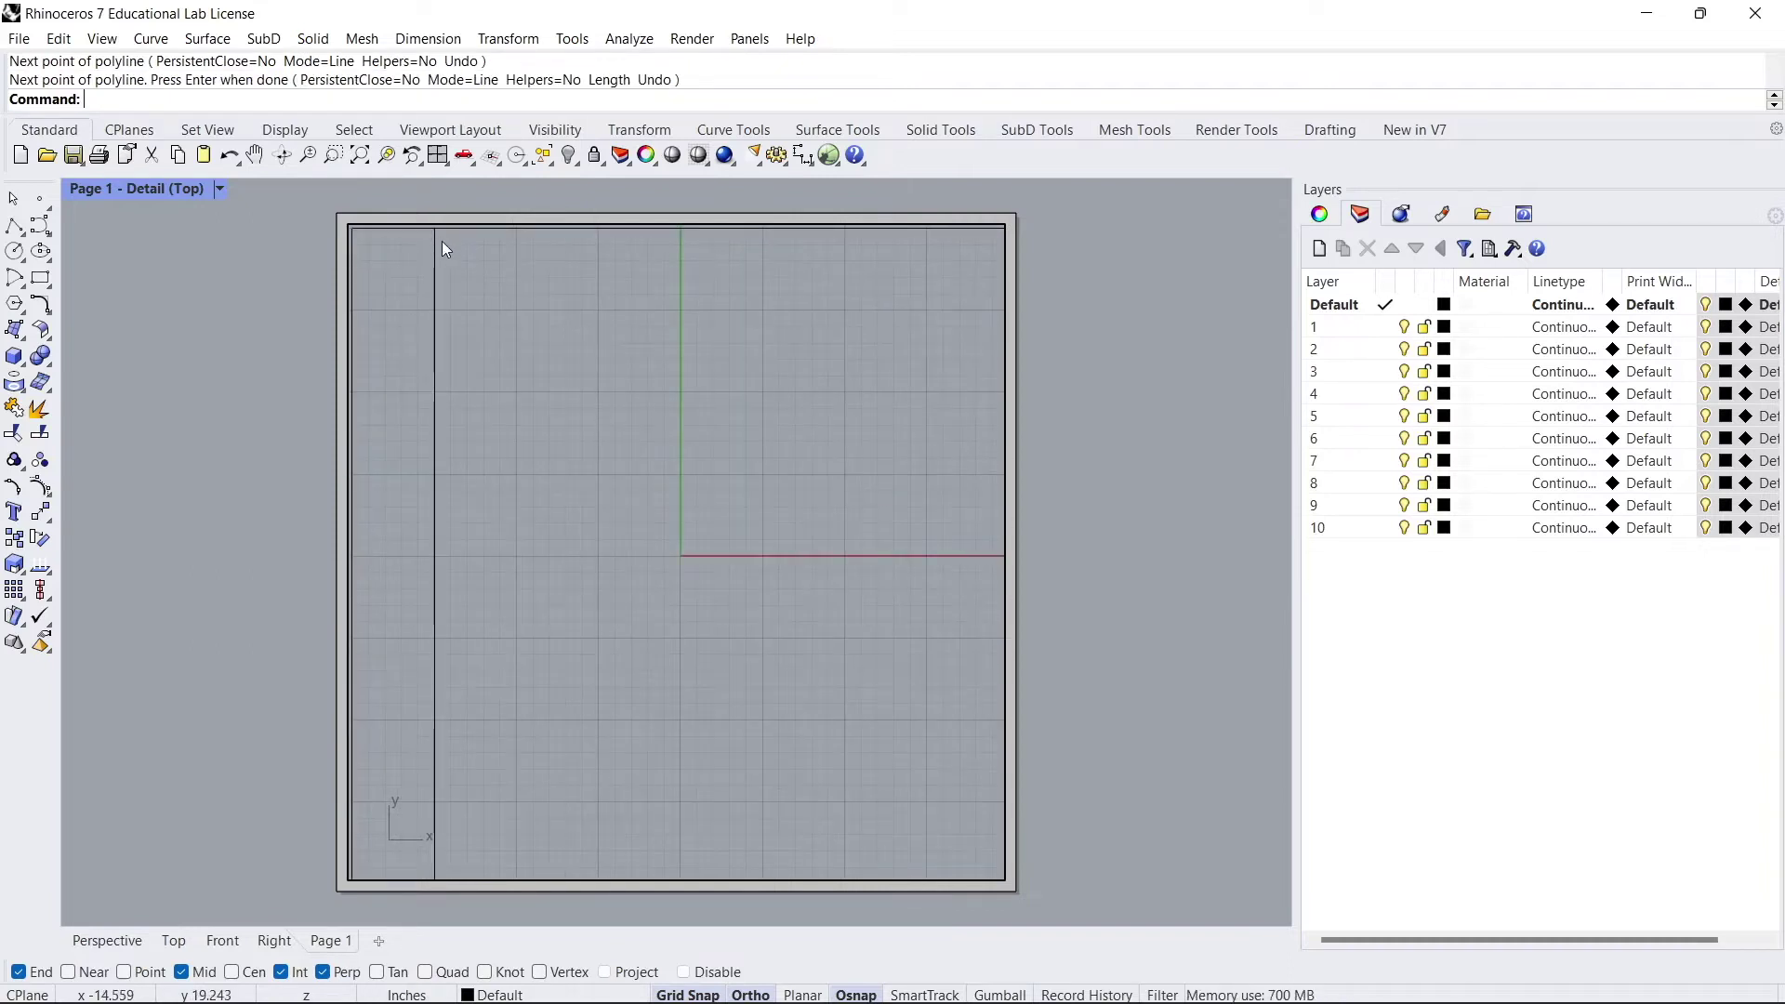
right_click_drag(444, 390, 442, 384)
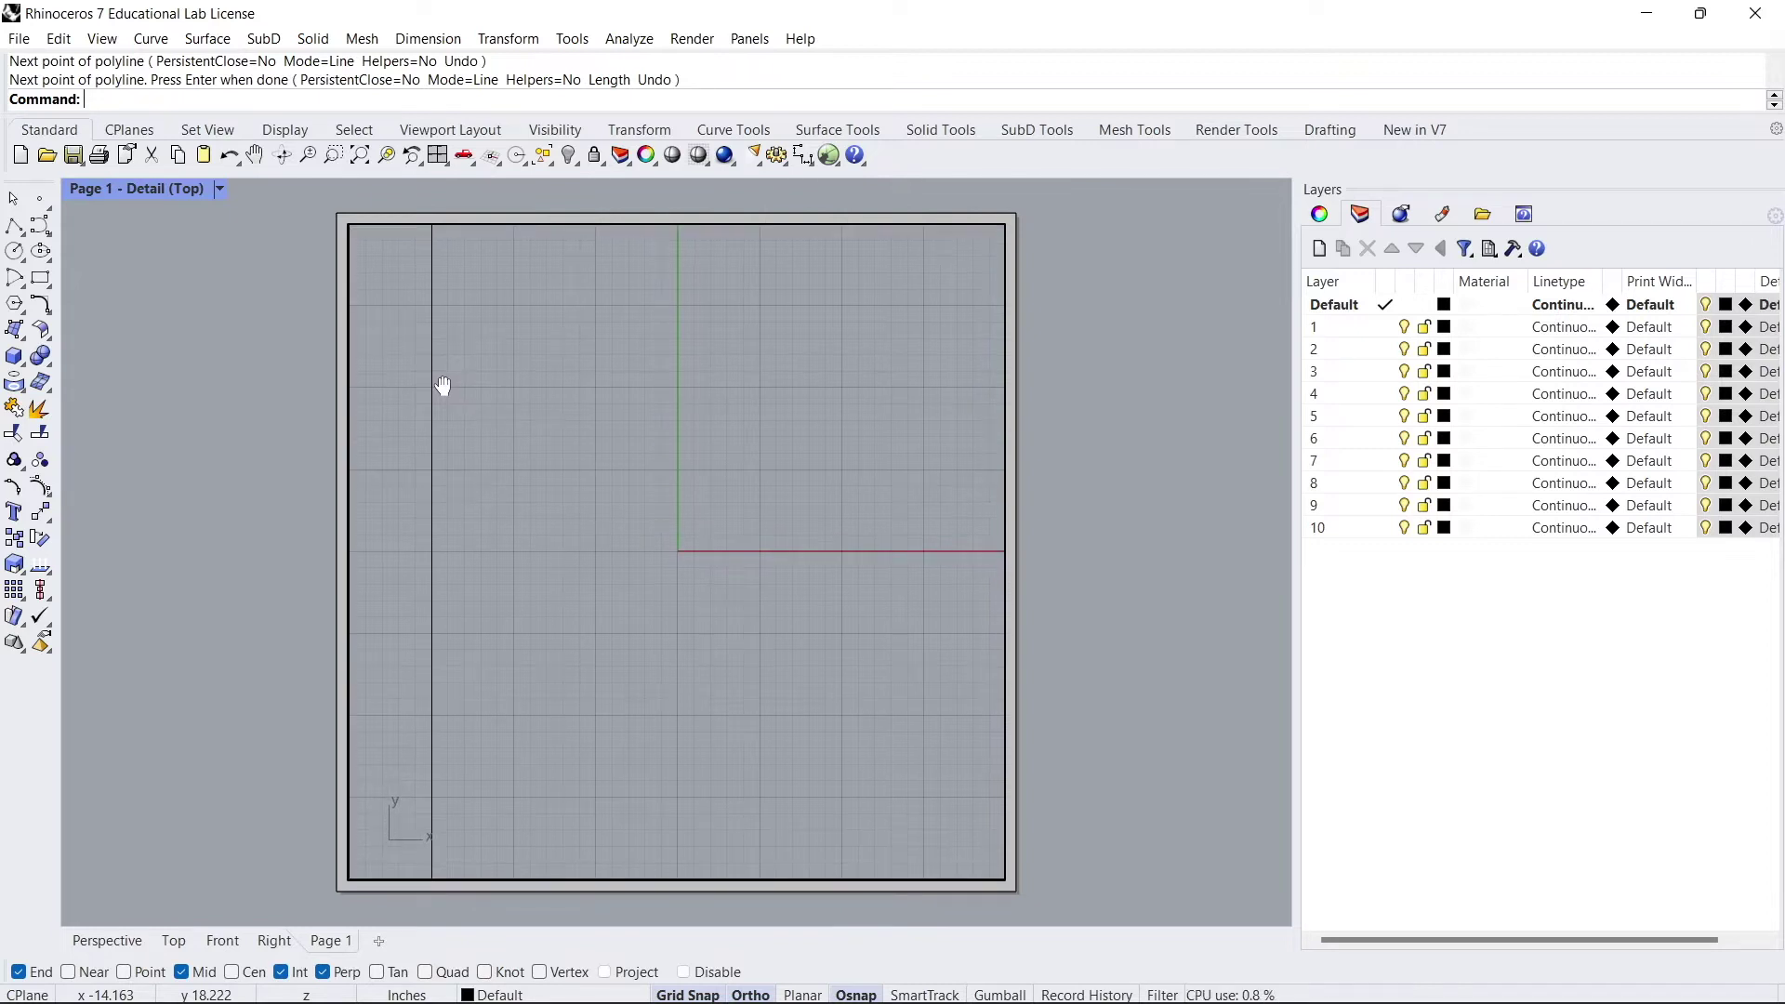
left_click(348, 364)
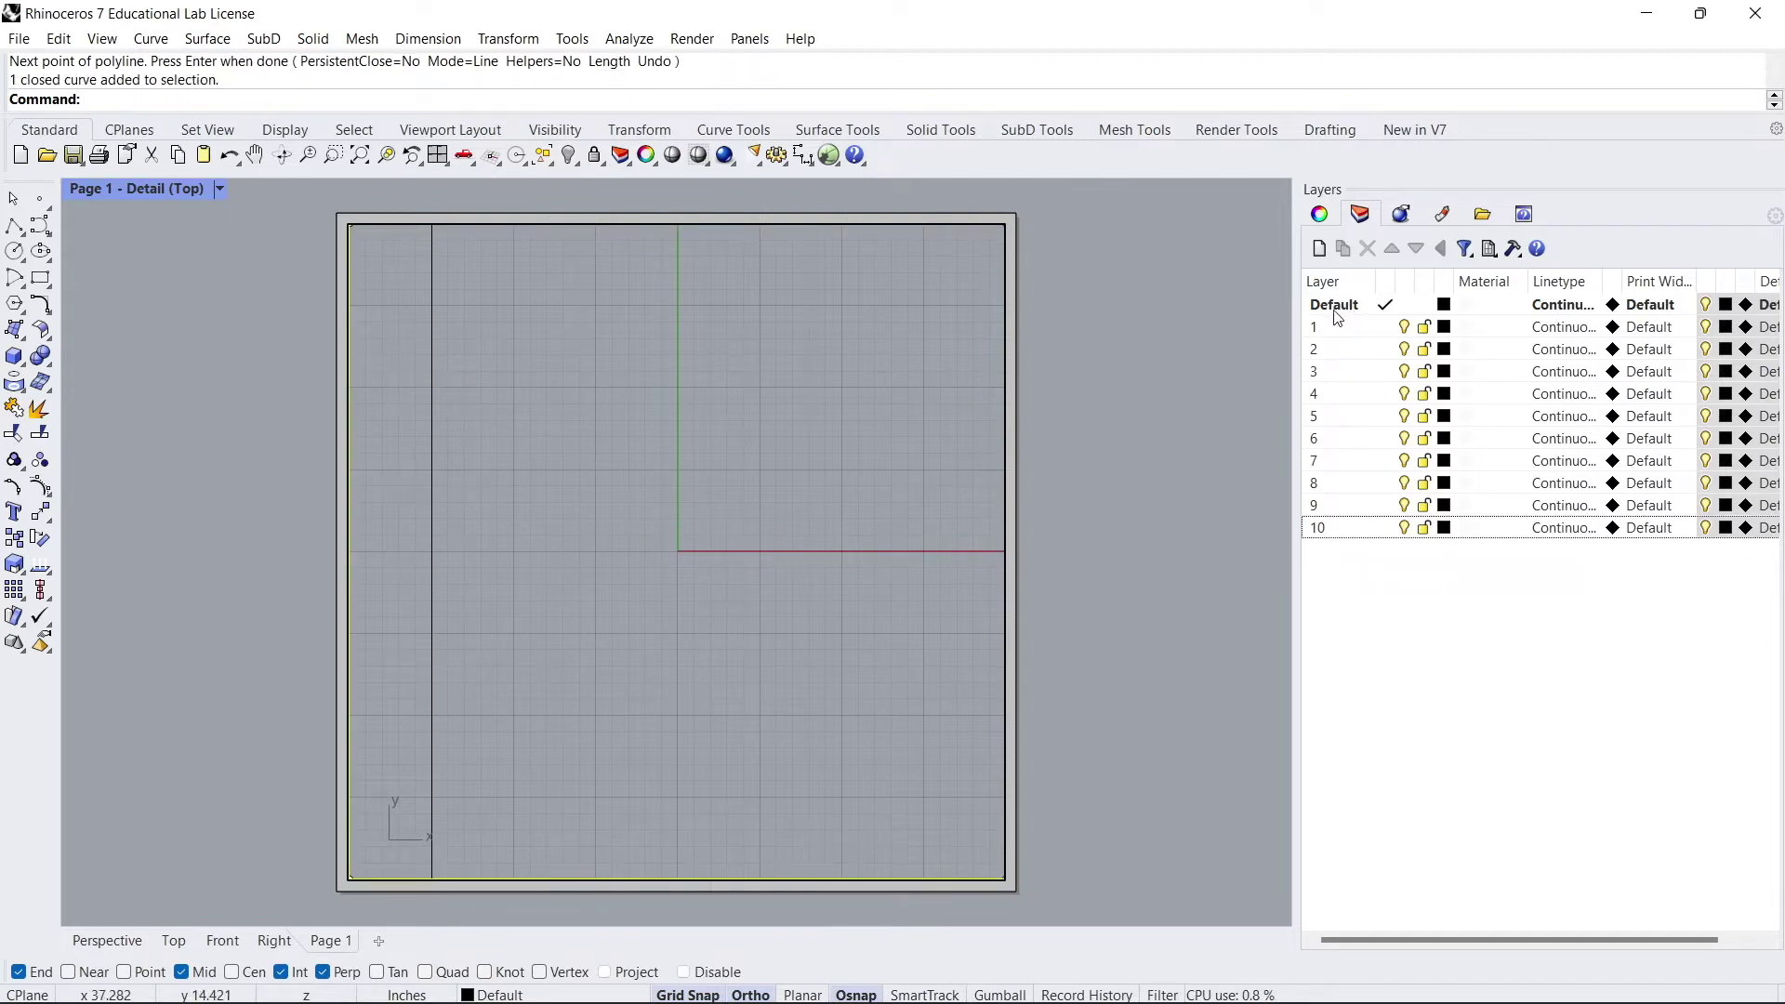
middle_click(722, 377)
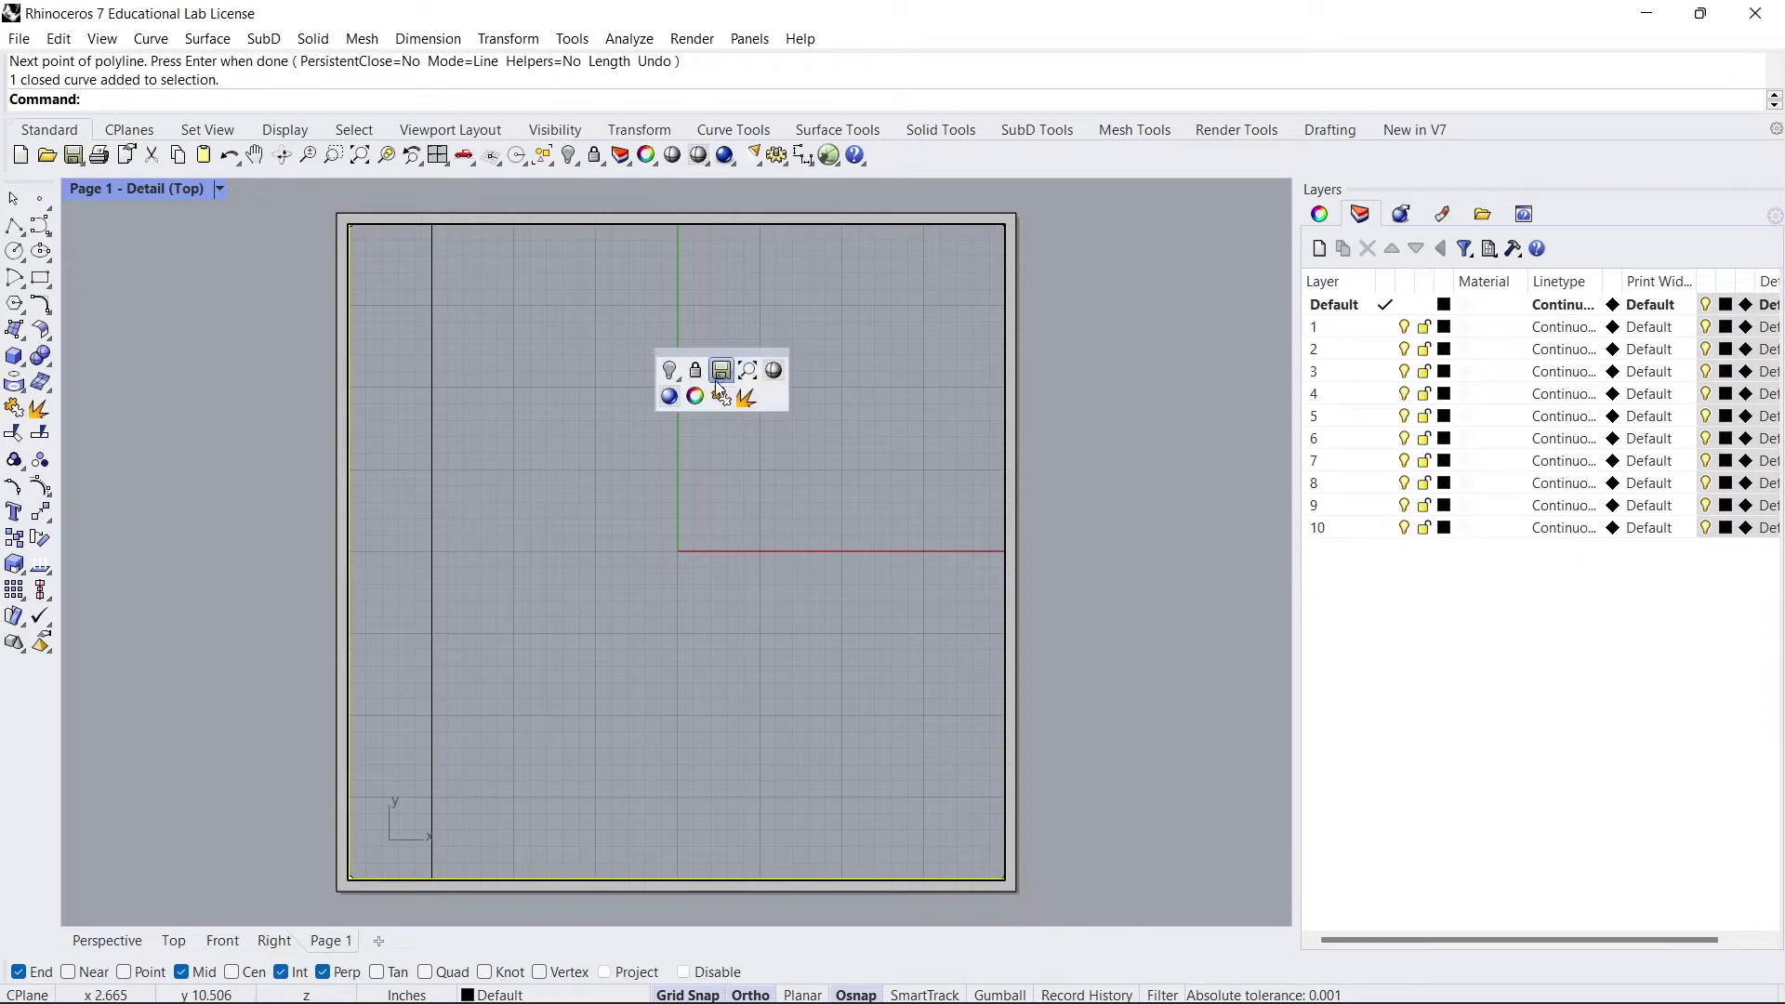
right_click_drag(606, 399, 607, 409)
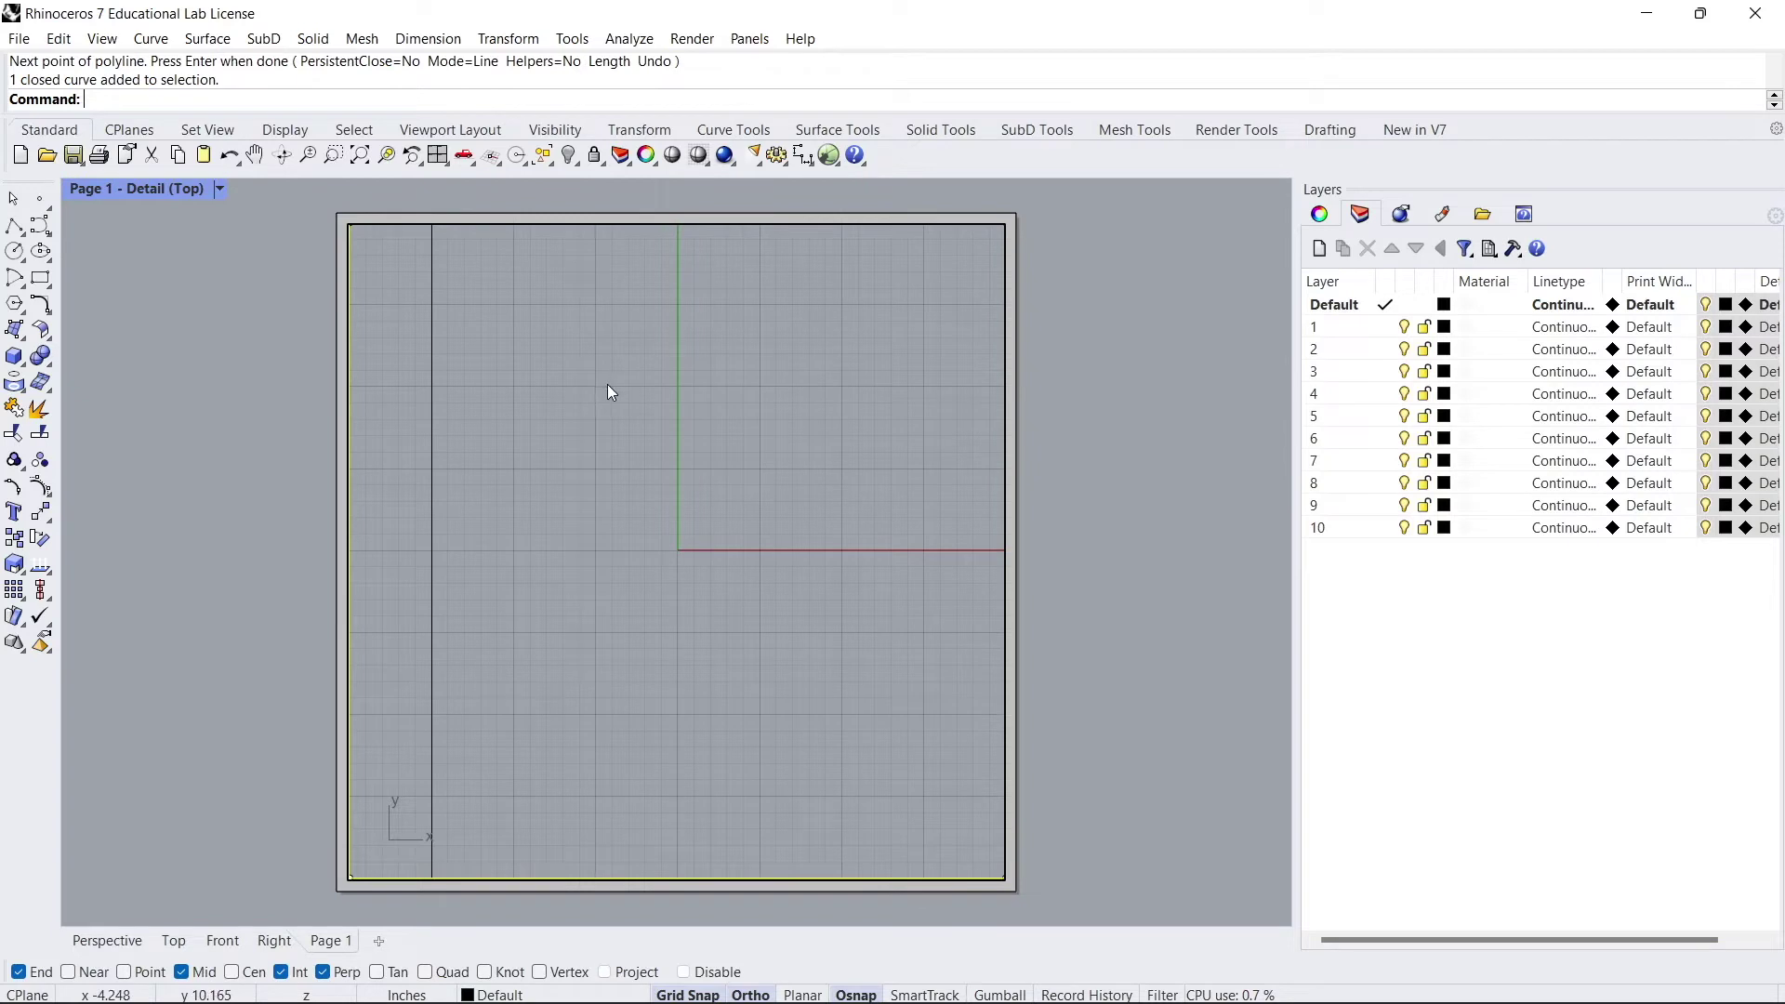
Copy the vertical line six times at even spacing across to the frame's right edge
left_click(460, 406)
left_click(431, 344)
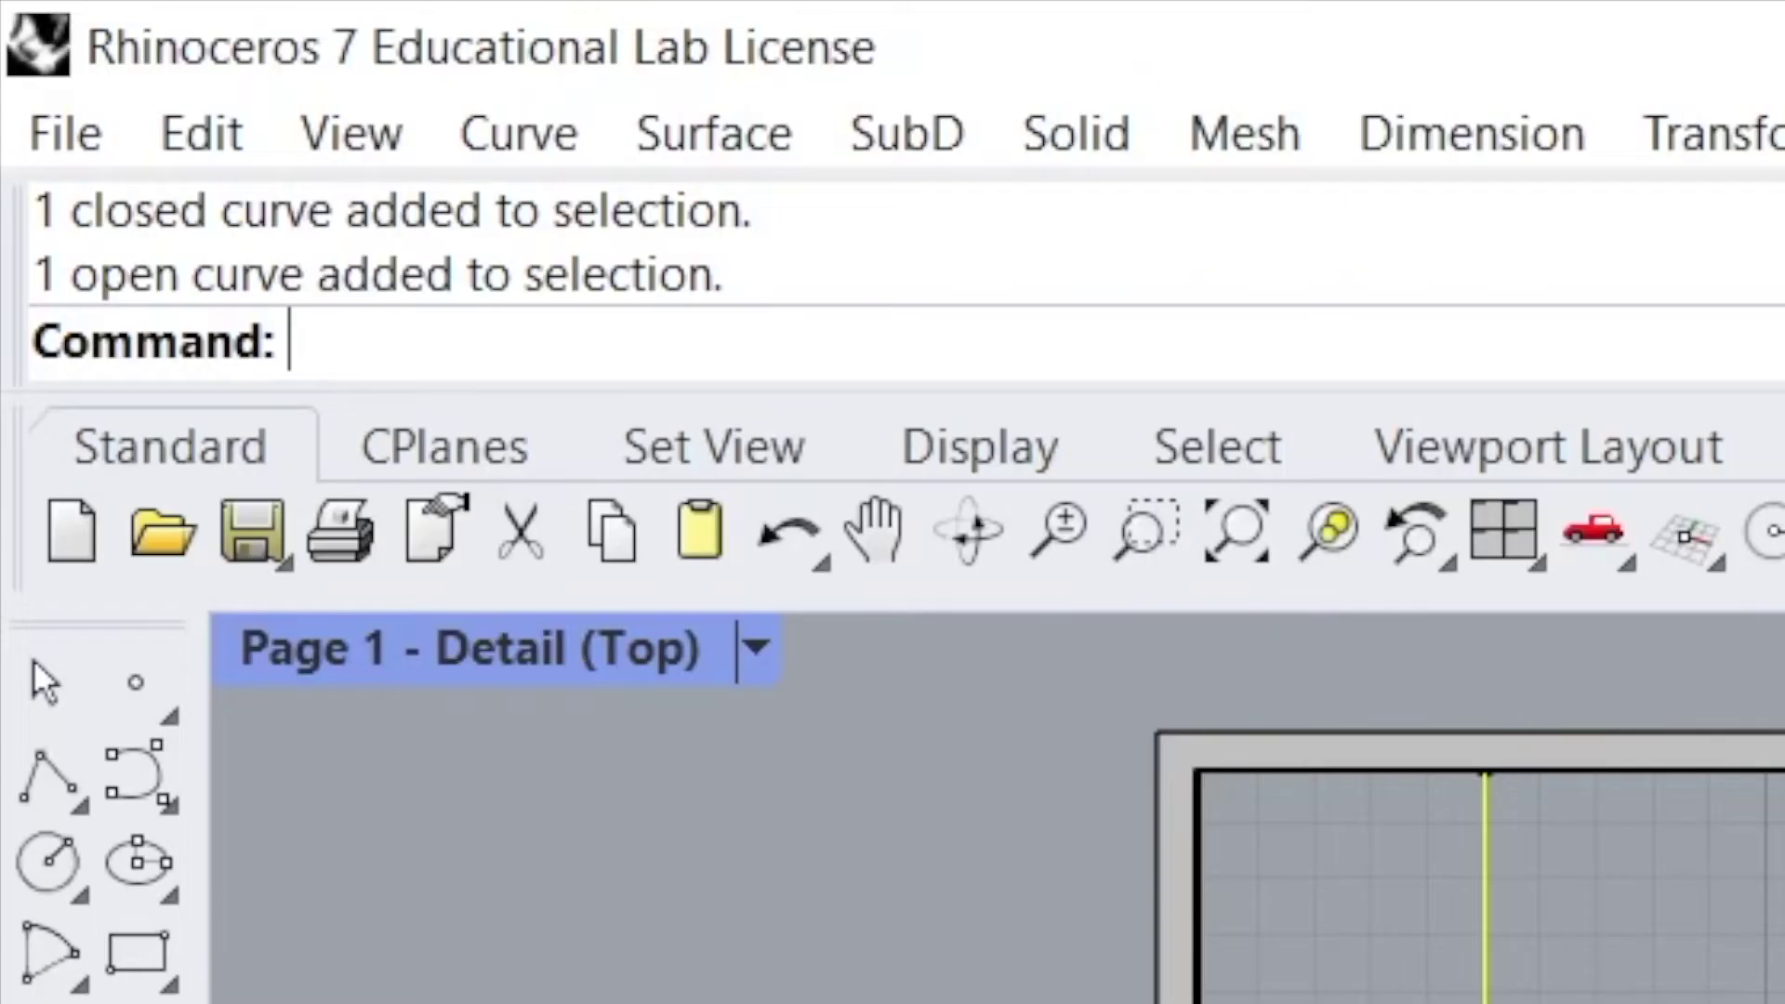
type("Copy")
key("Return")
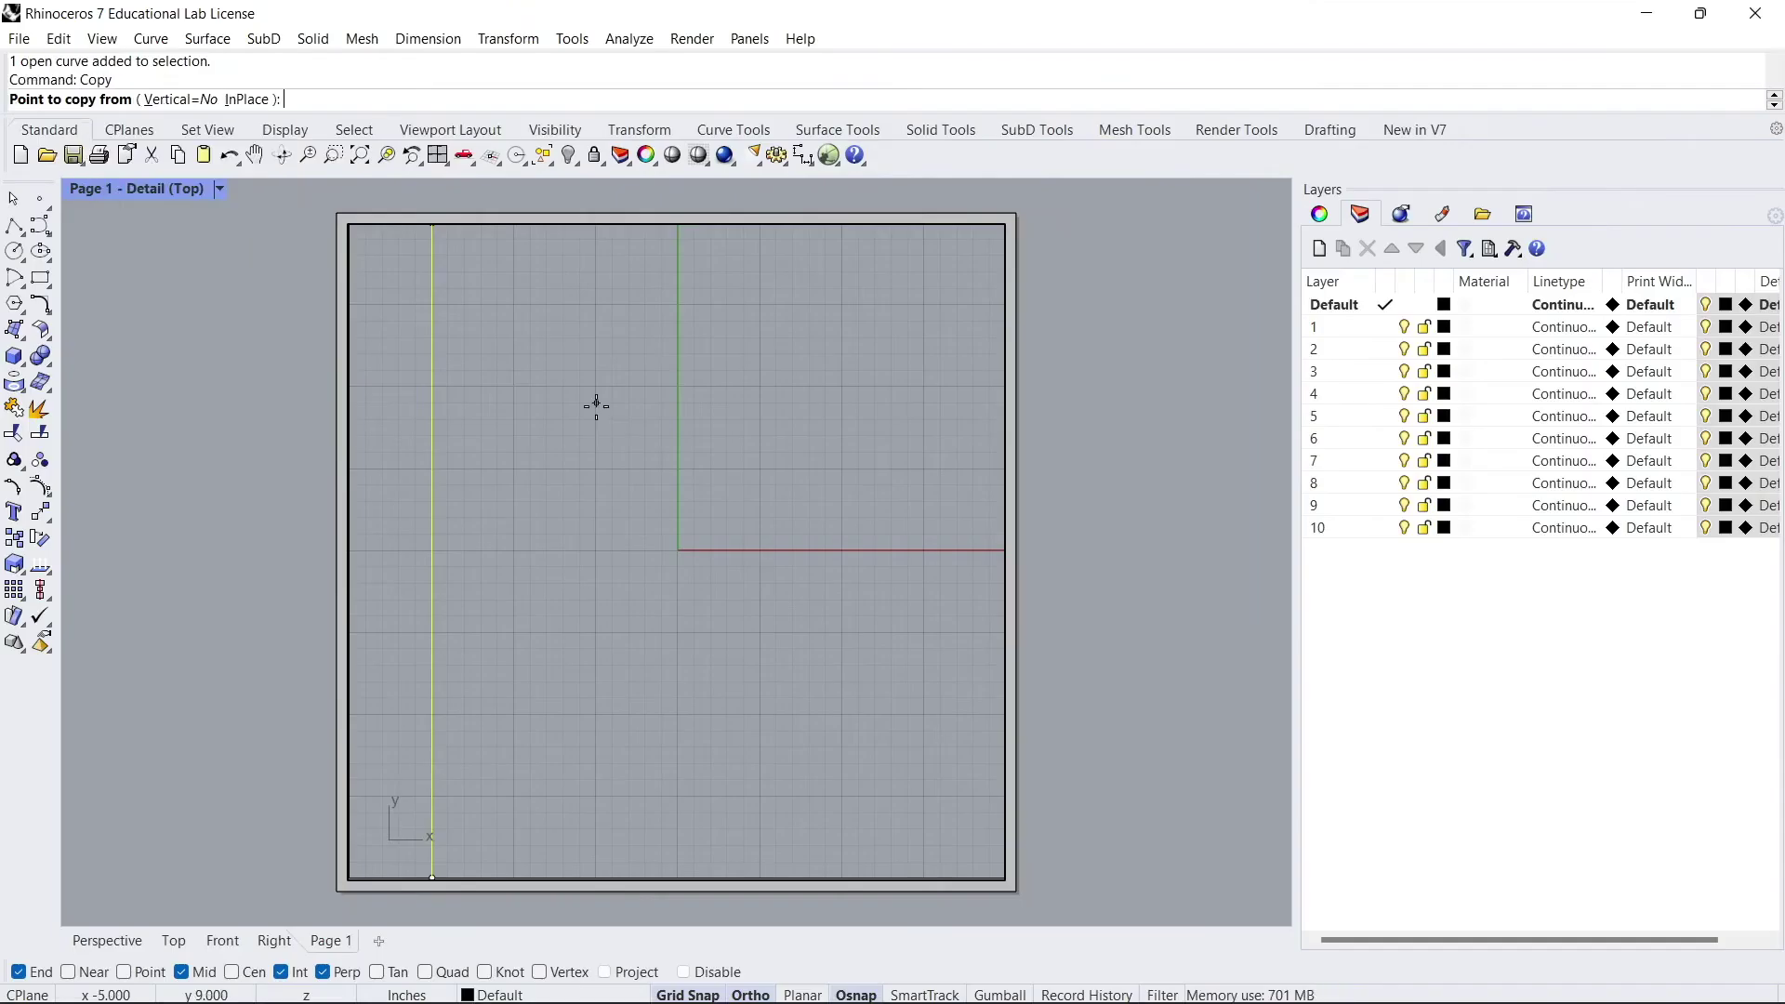
left_click(432, 227)
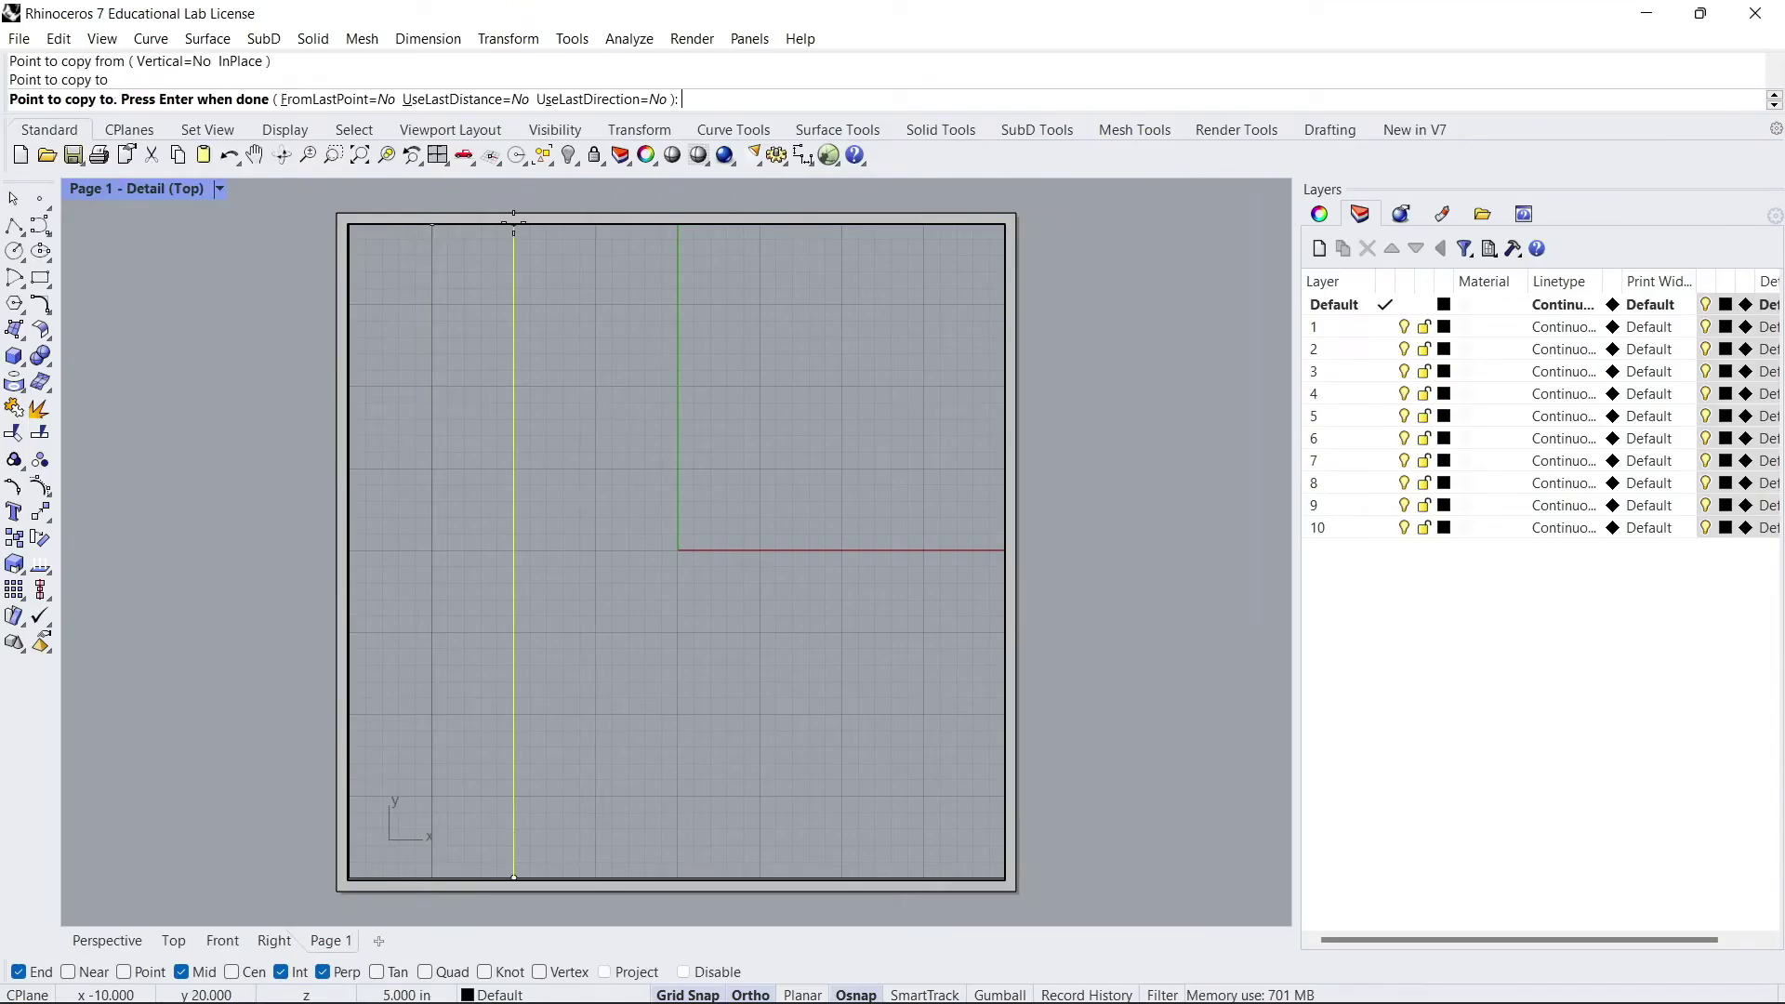
left_click(514, 226)
left_click(596, 225)
left_click(677, 226)
left_click(760, 226)
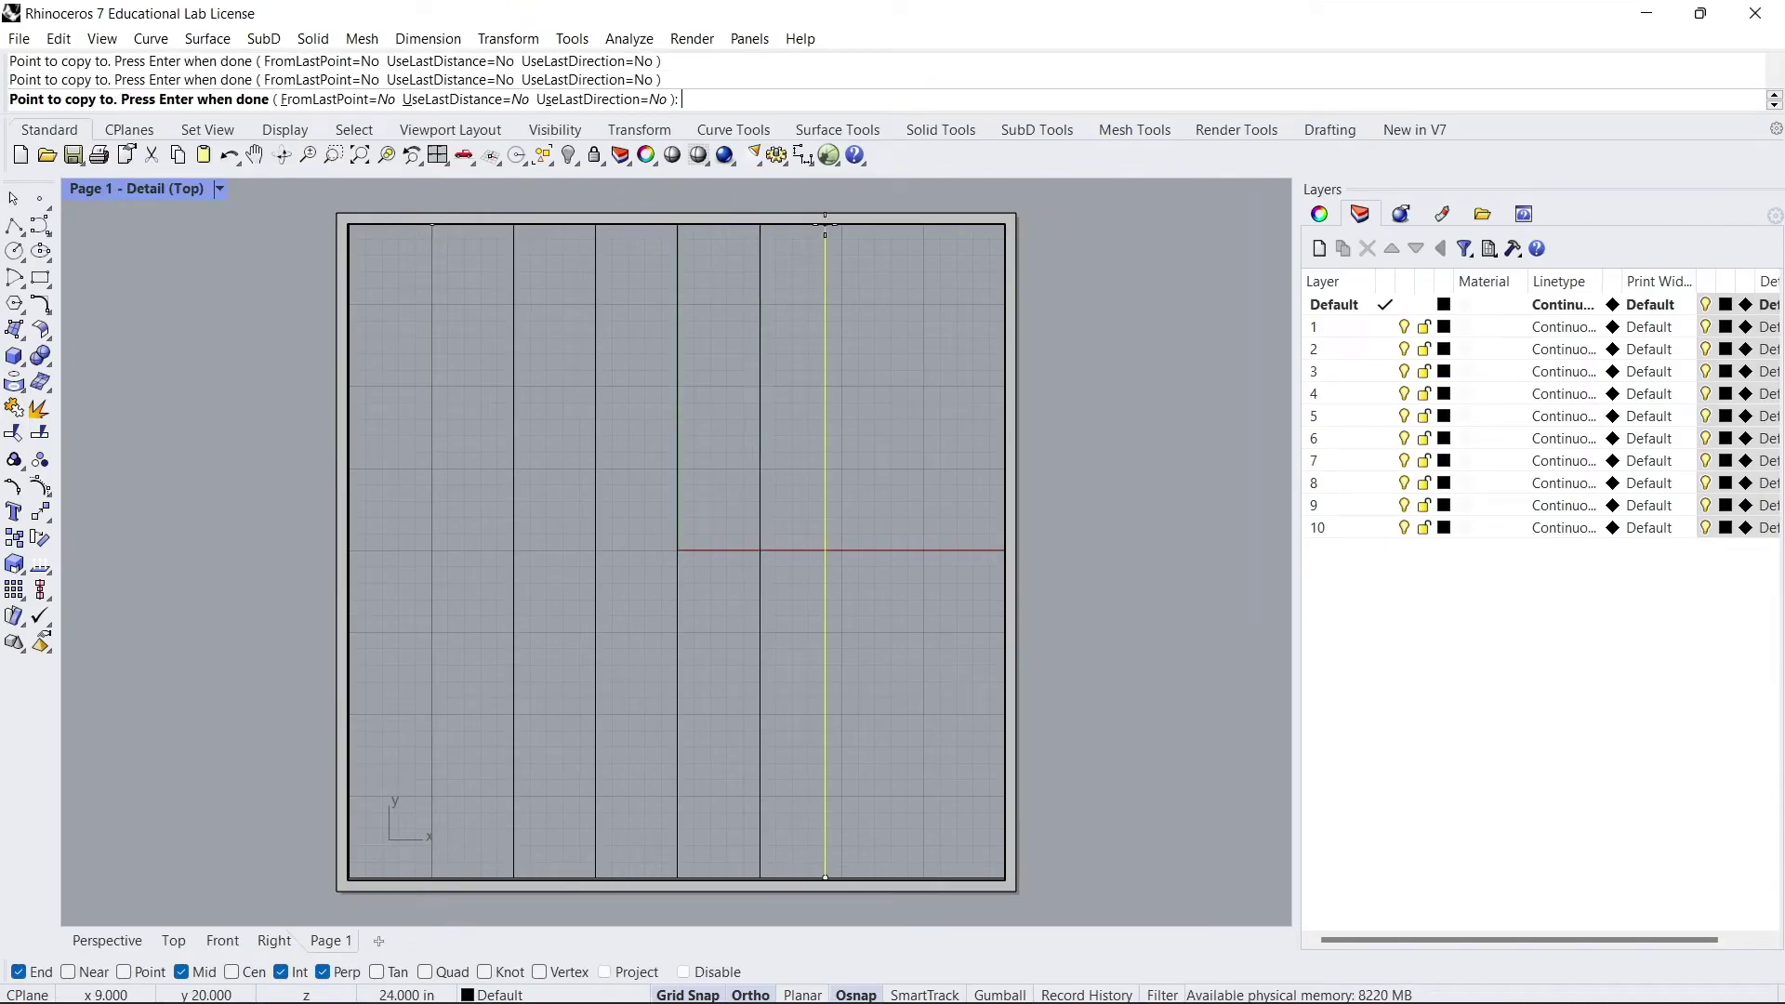
left_click(841, 225)
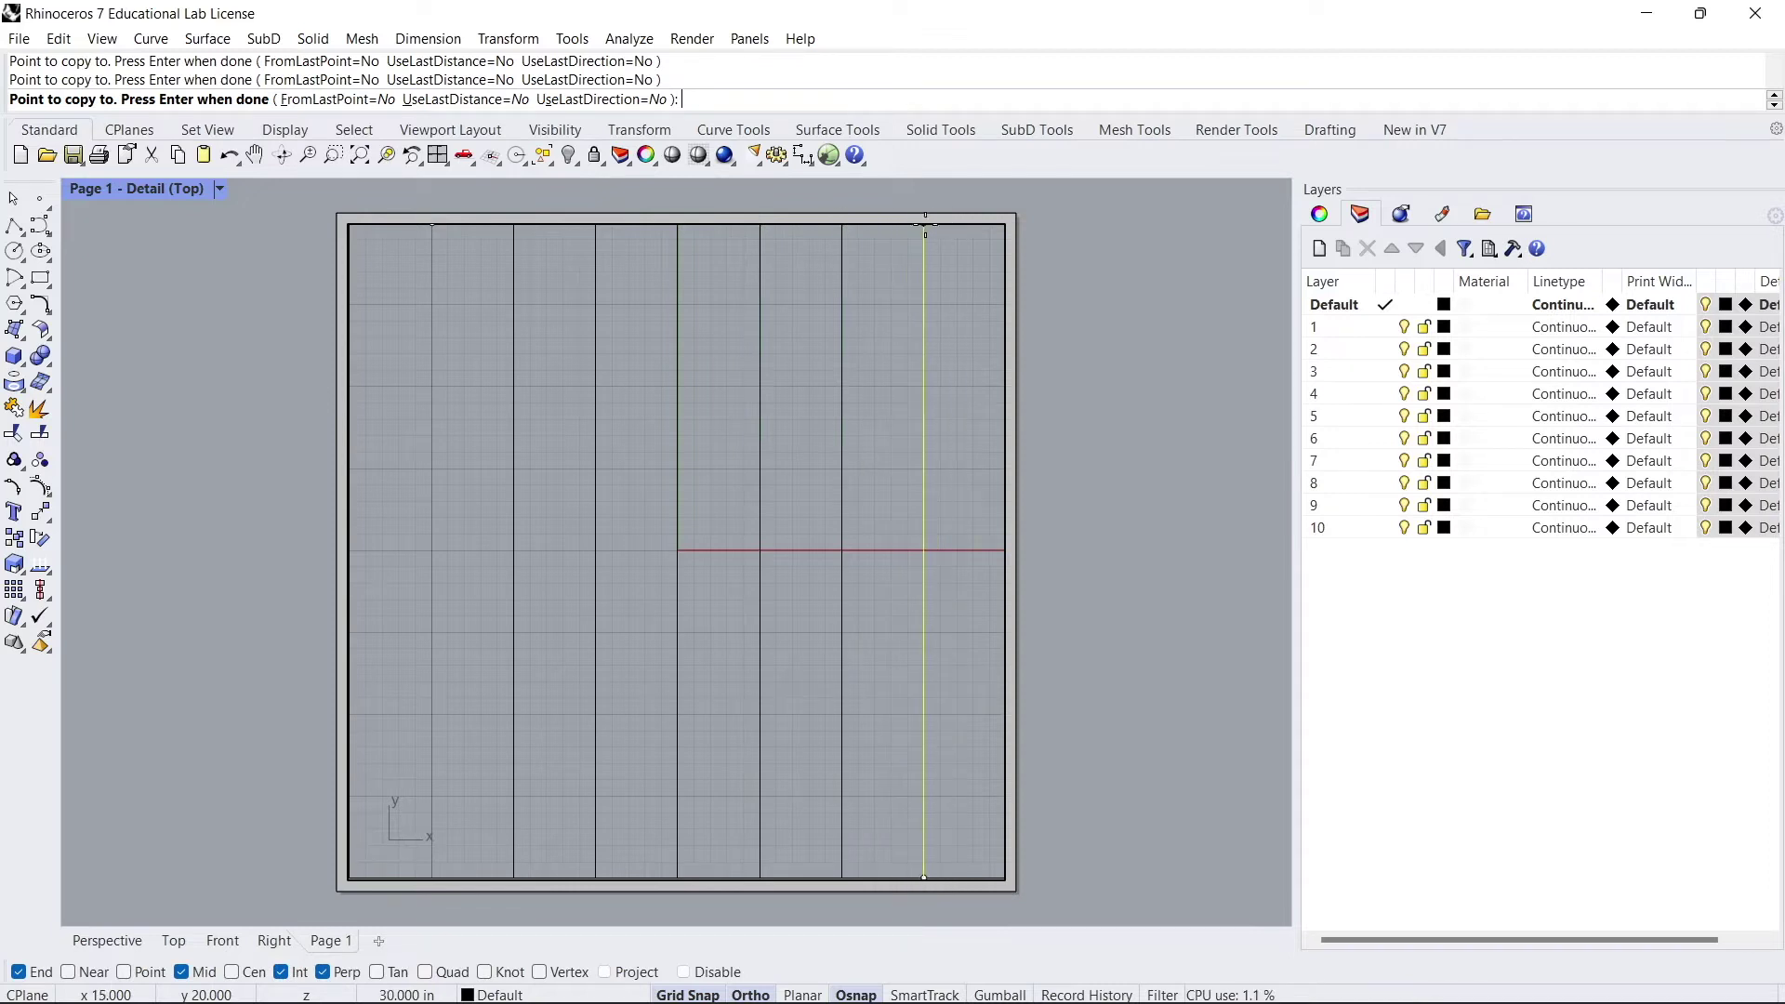
left_click(925, 225)
key("Return")
Draw a full-width horizontal line near the top and copy it three rows down
left_click(15, 226)
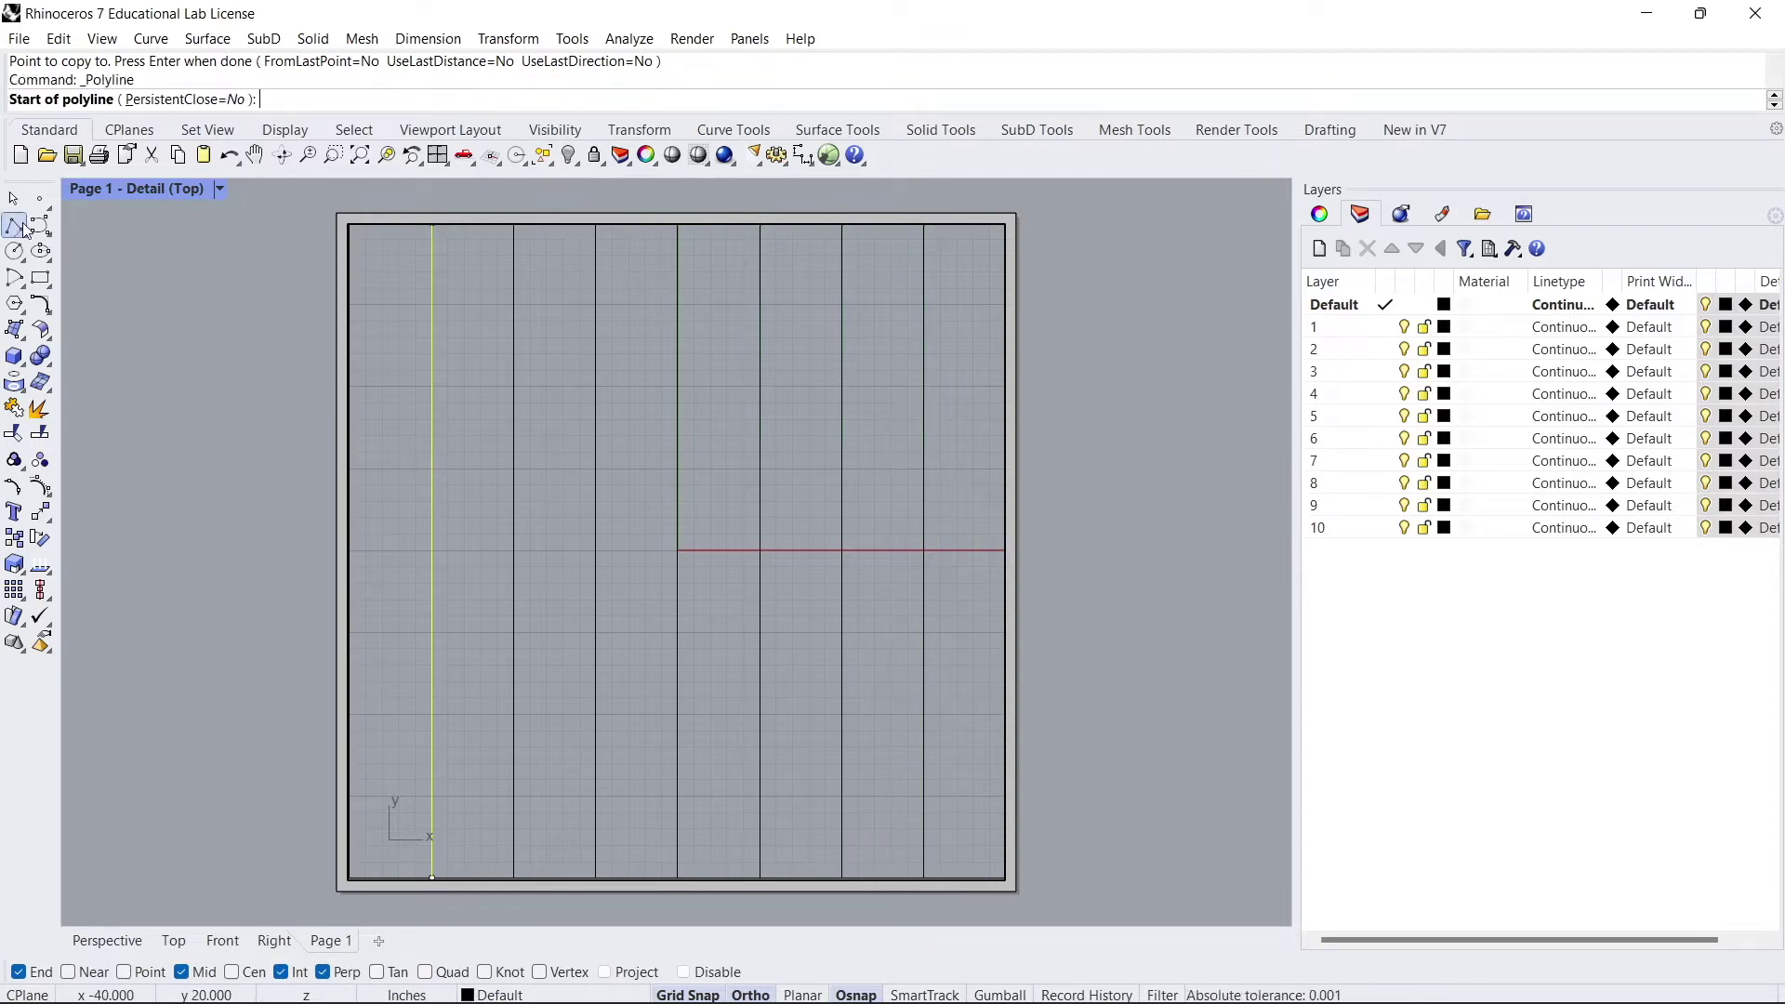
left_click(352, 305)
left_click(1005, 305)
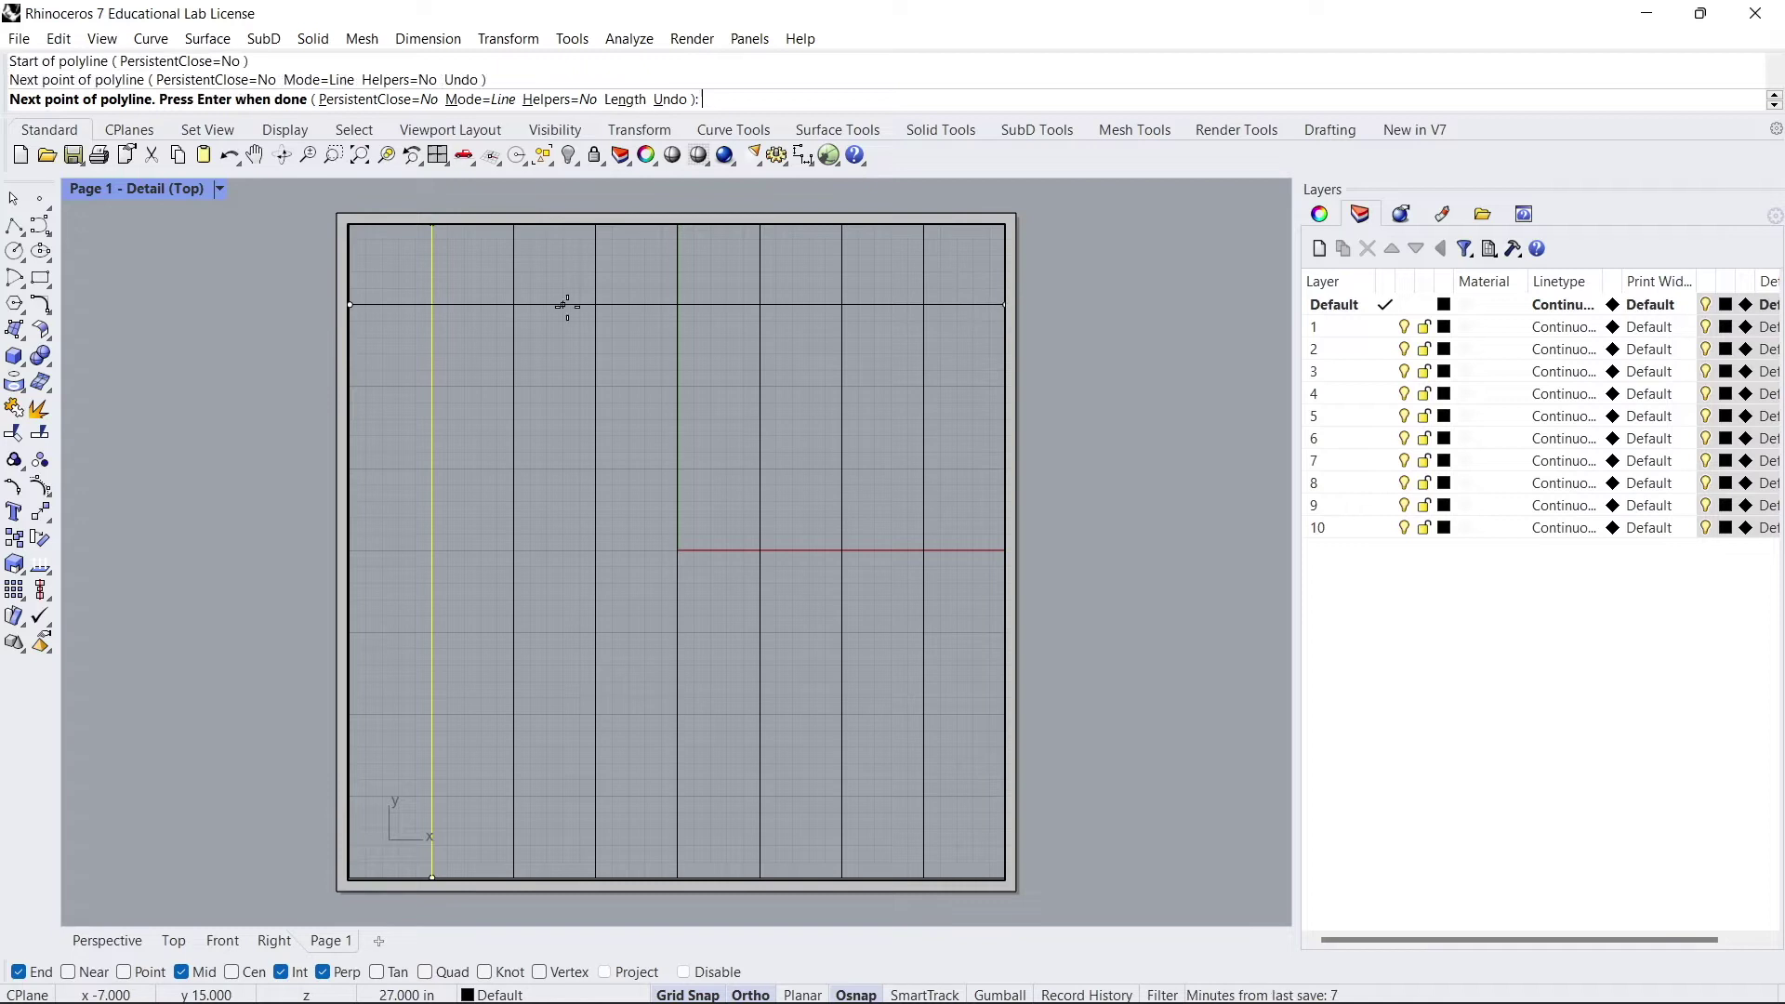
key("Return")
type("C")
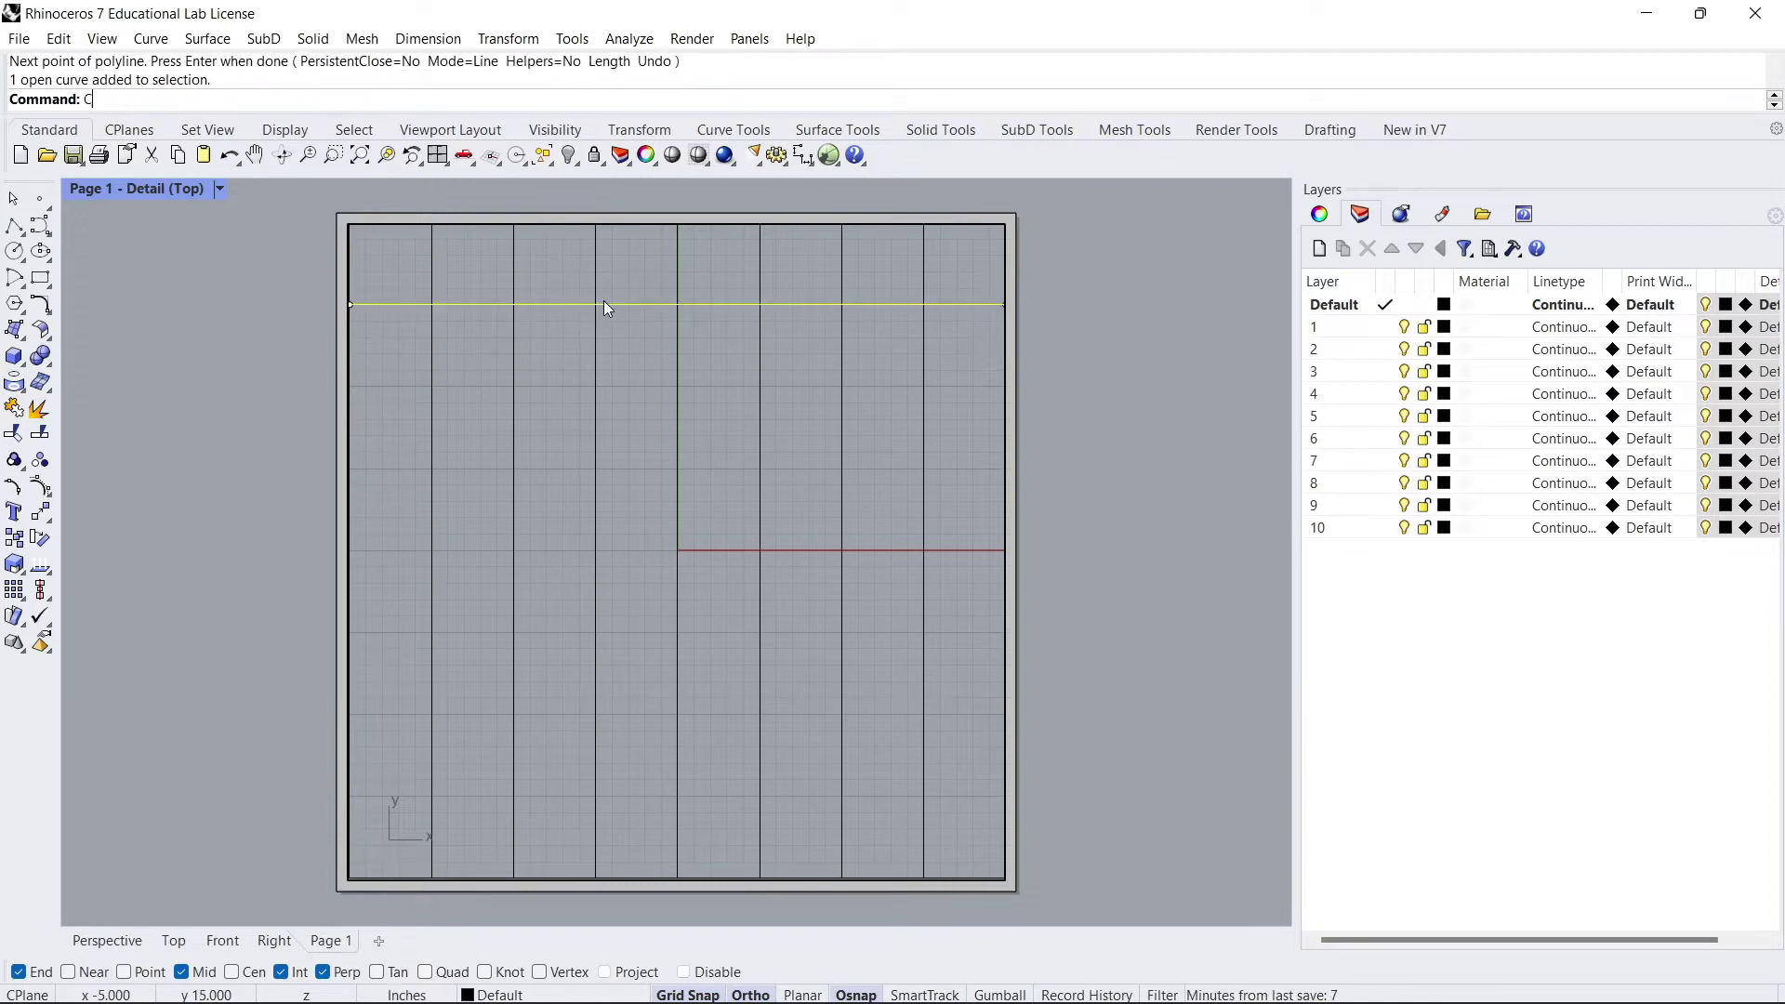
type("opy")
key("Return")
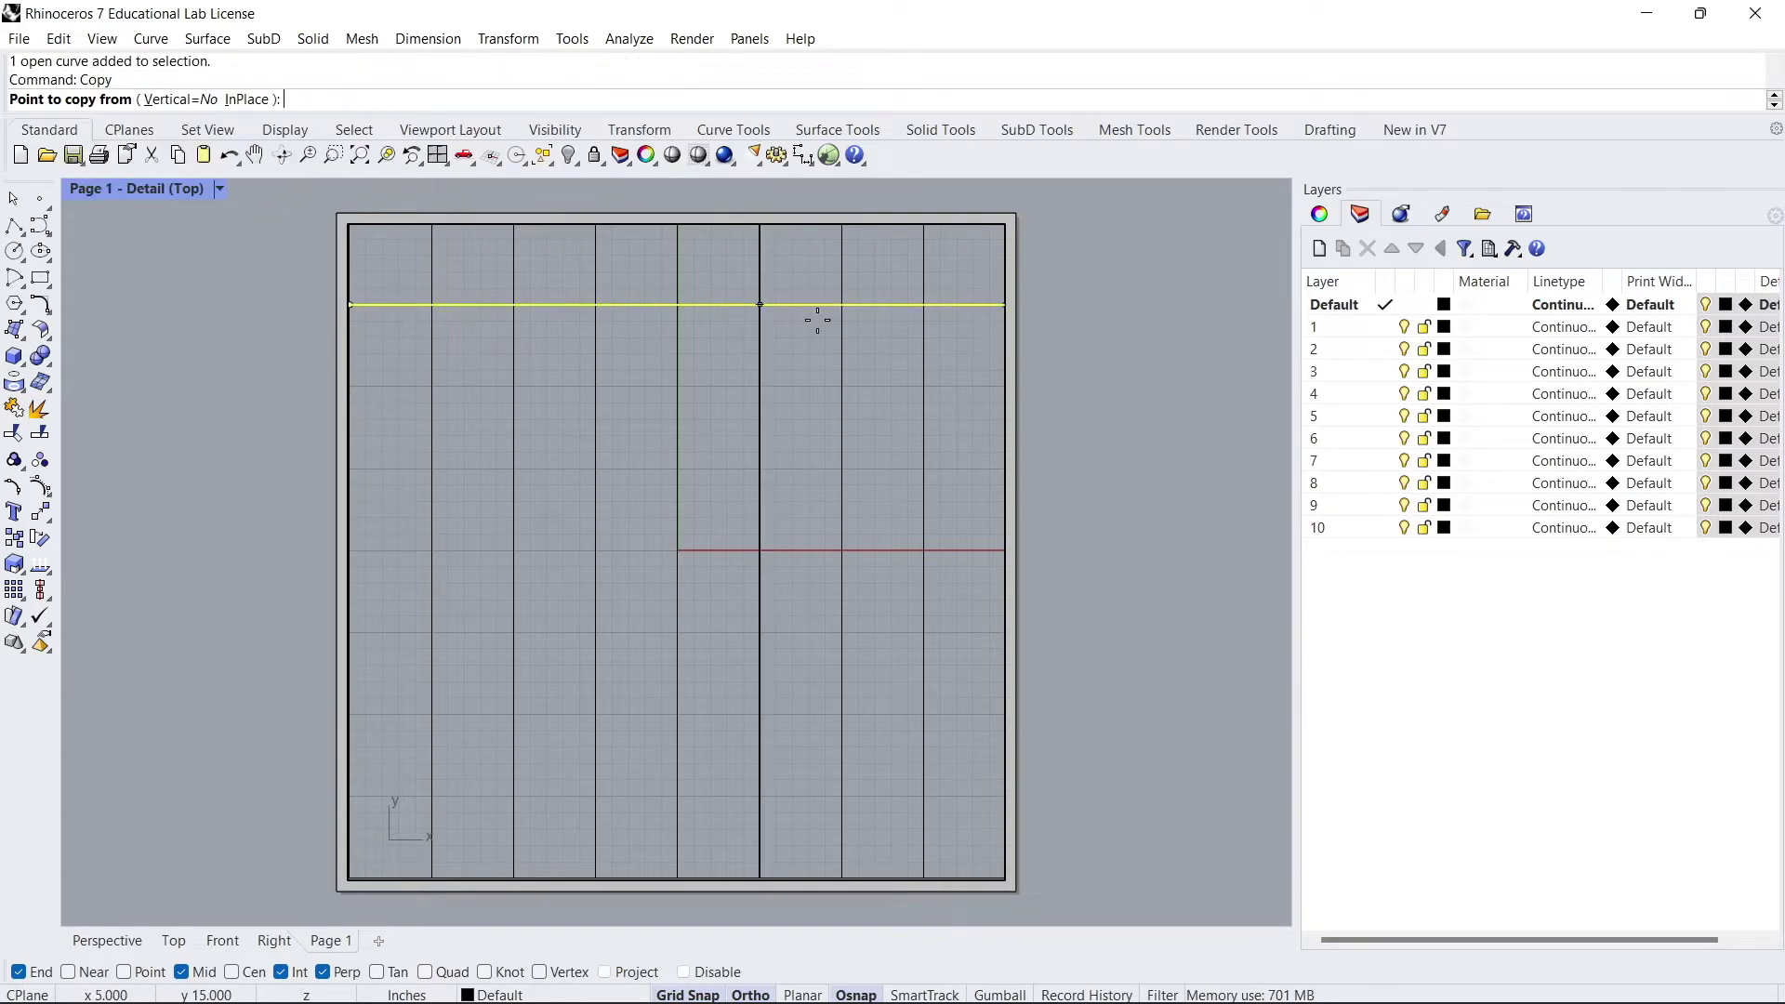
left_click(1005, 302)
left_click(1006, 386)
left_click(999, 468)
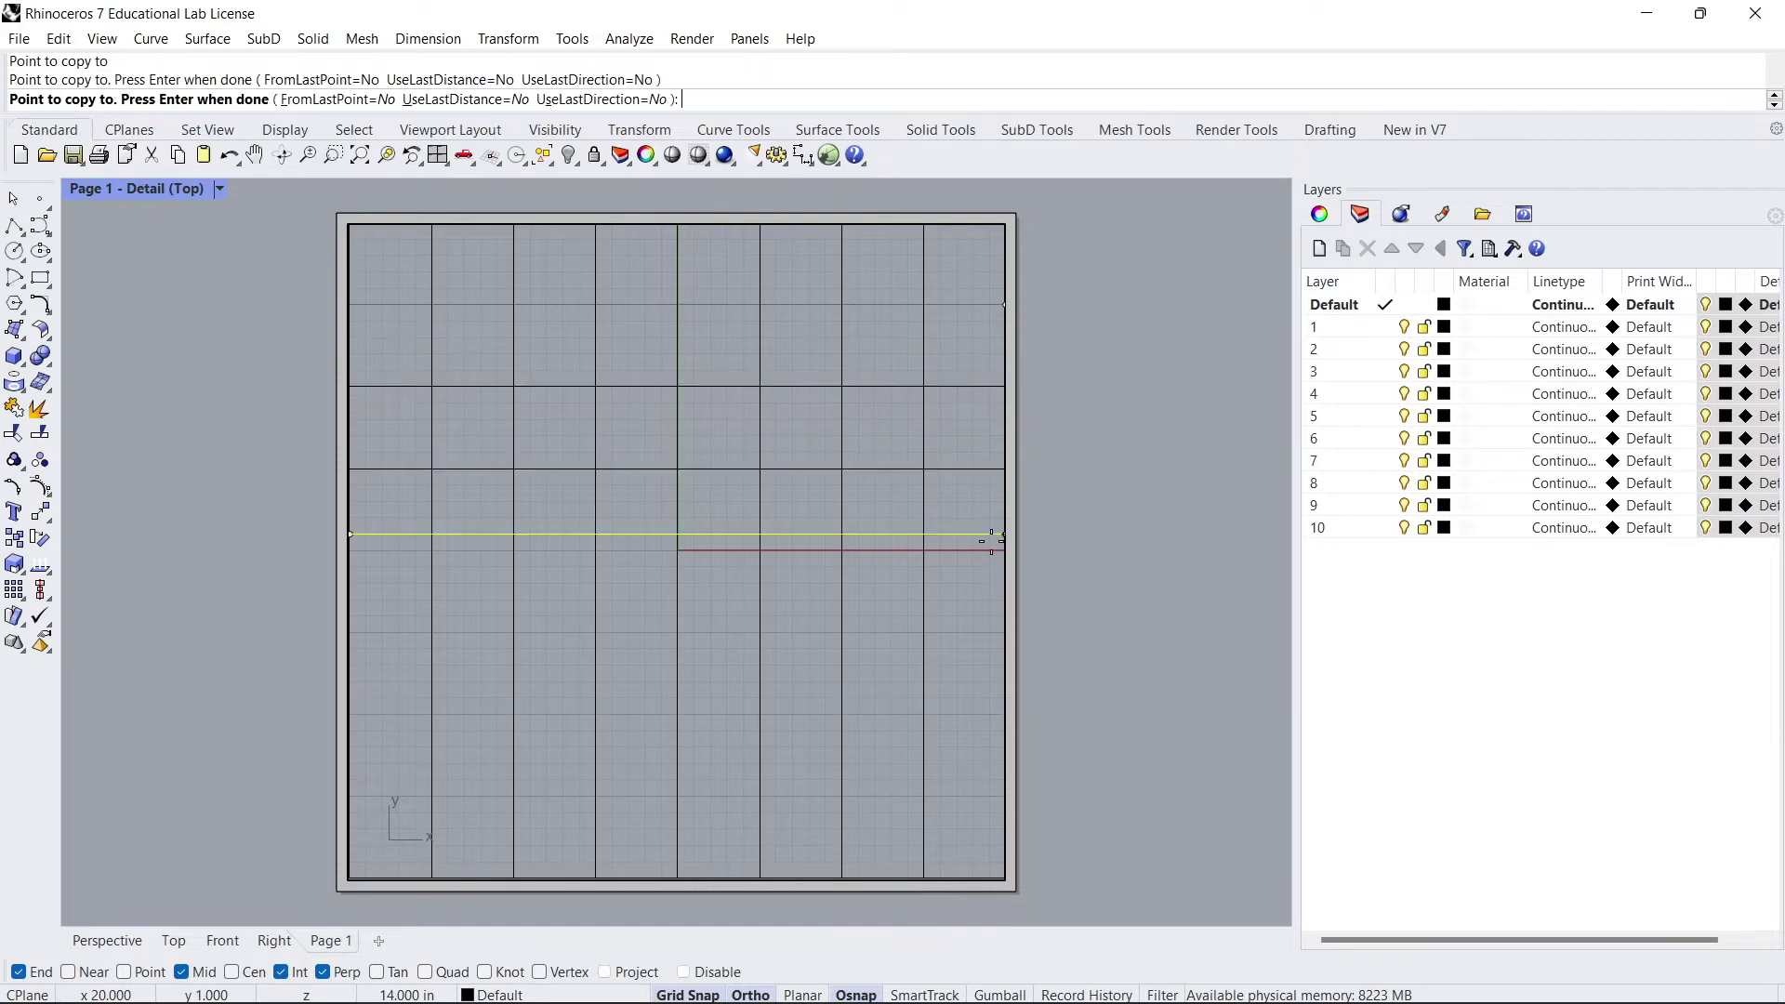
left_click(1003, 550)
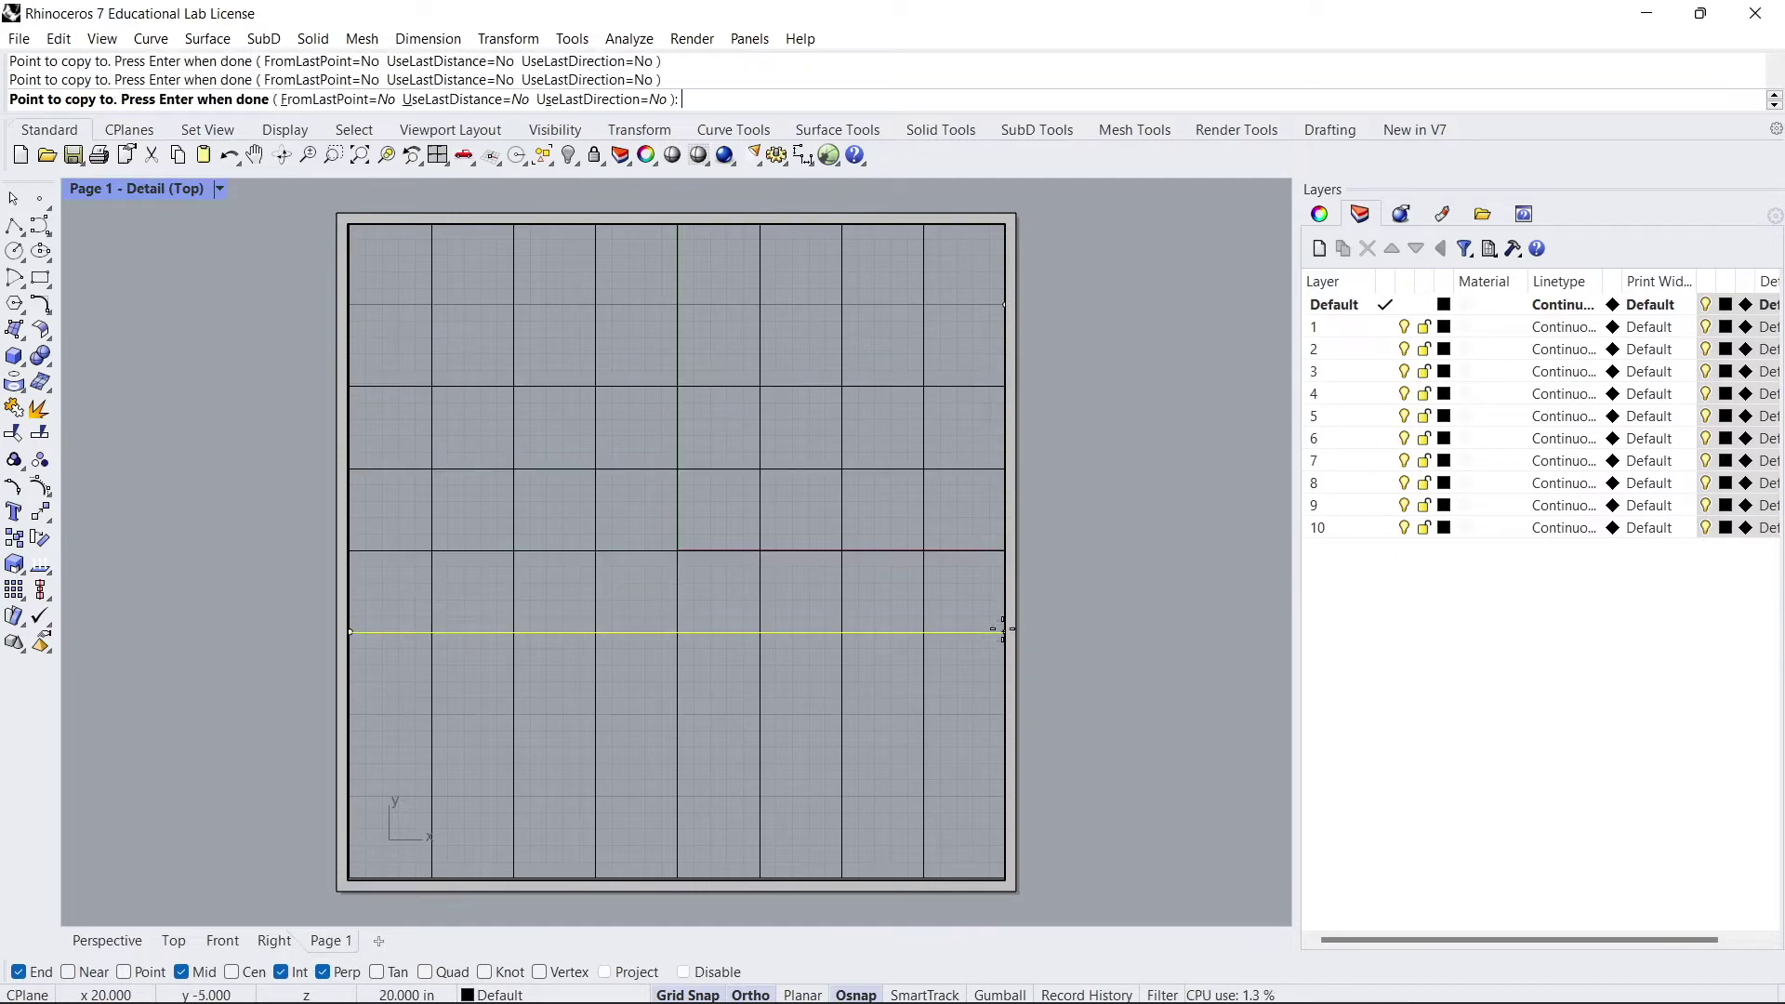
key("Return")
left_click(107, 941)
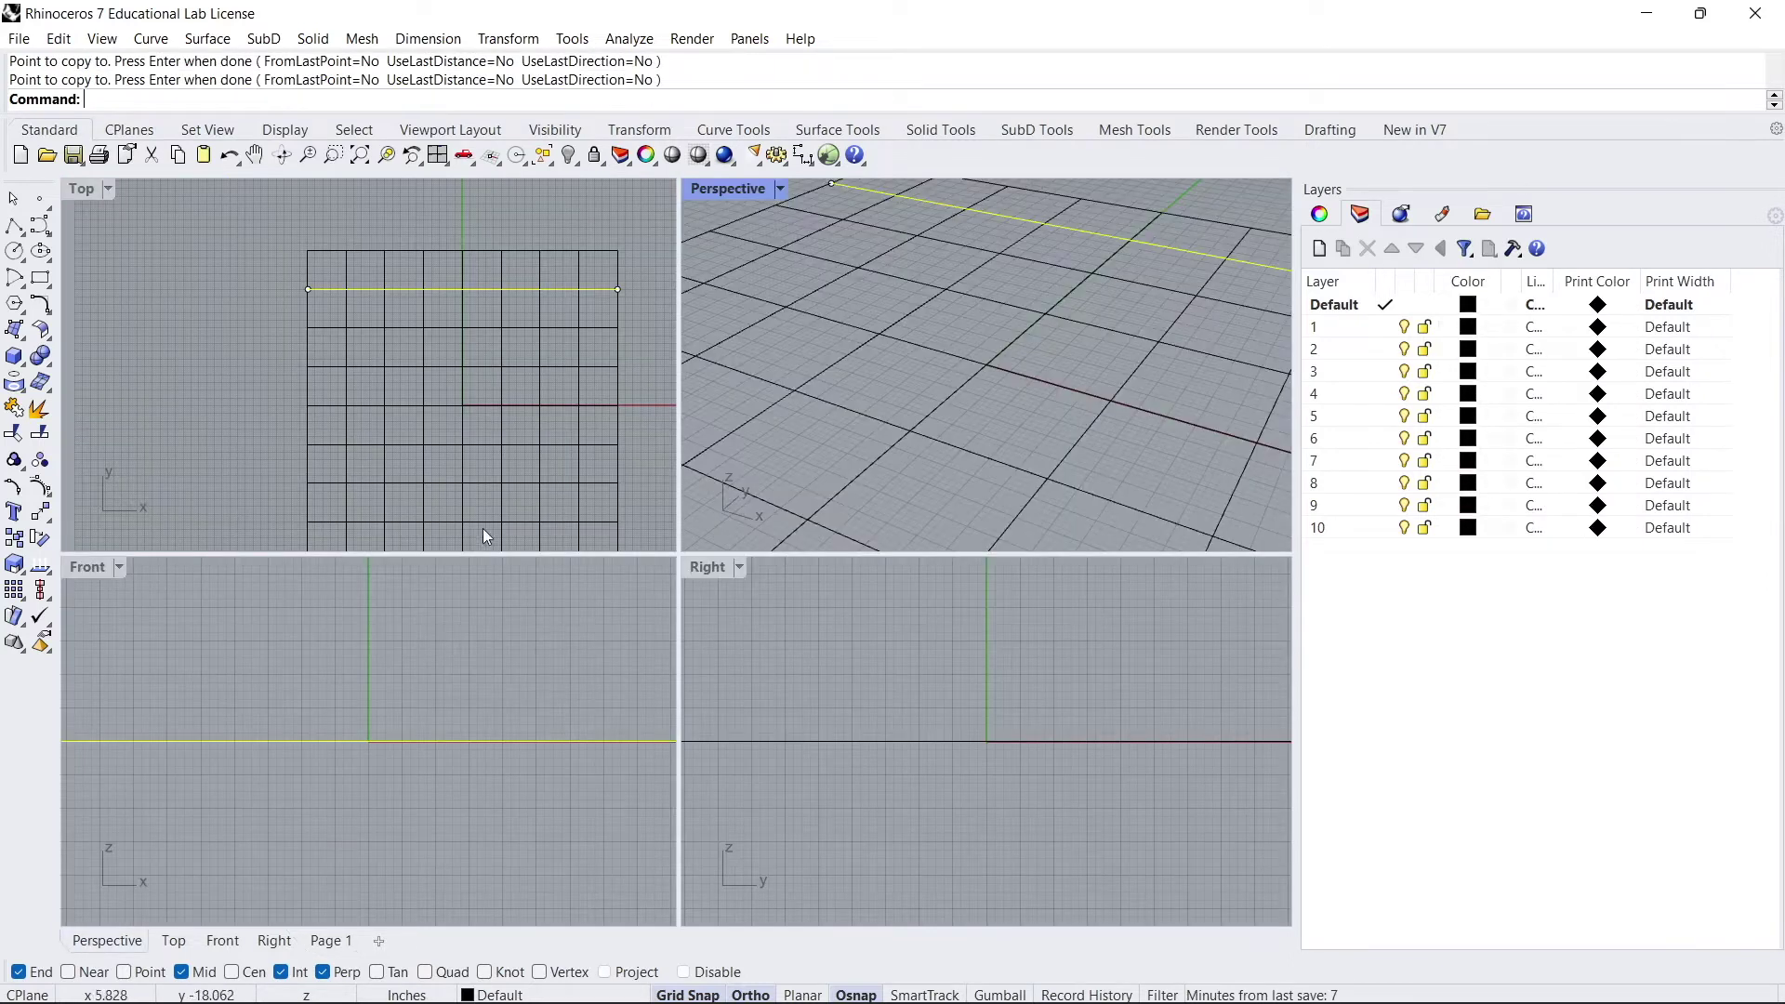
scroll(281, 443, "down", 4)
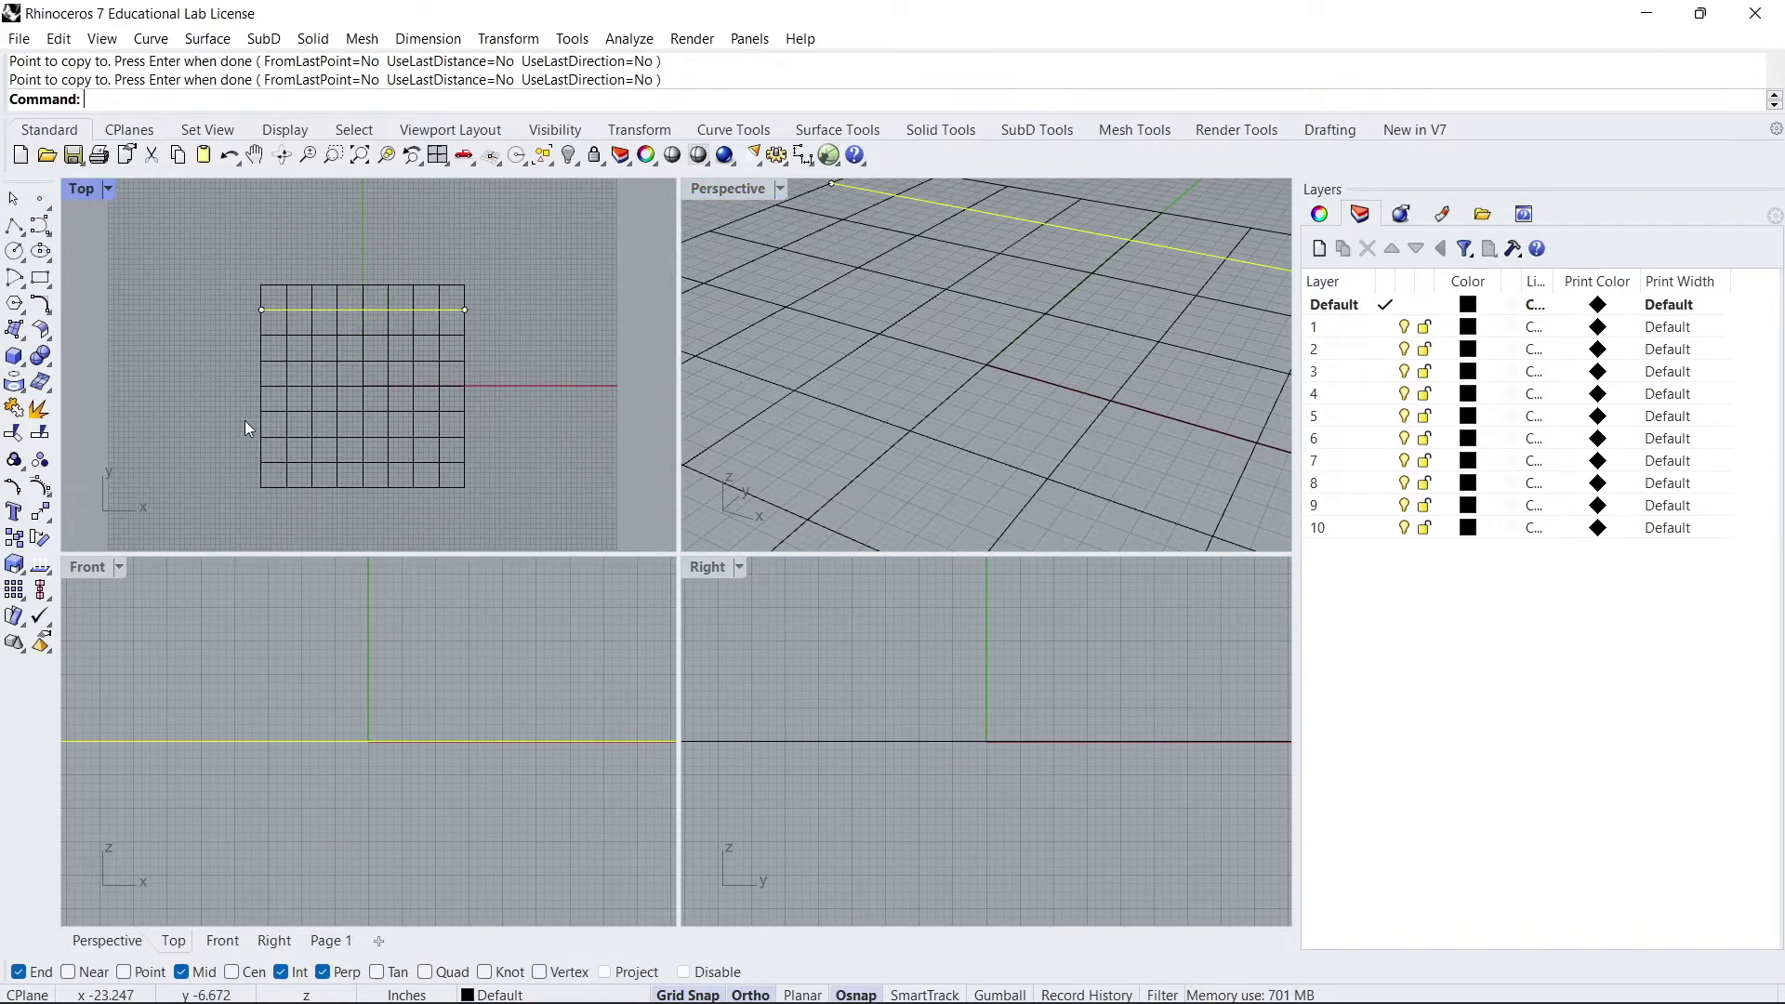
scroll(246, 427, "up", 4)
left_click(331, 941)
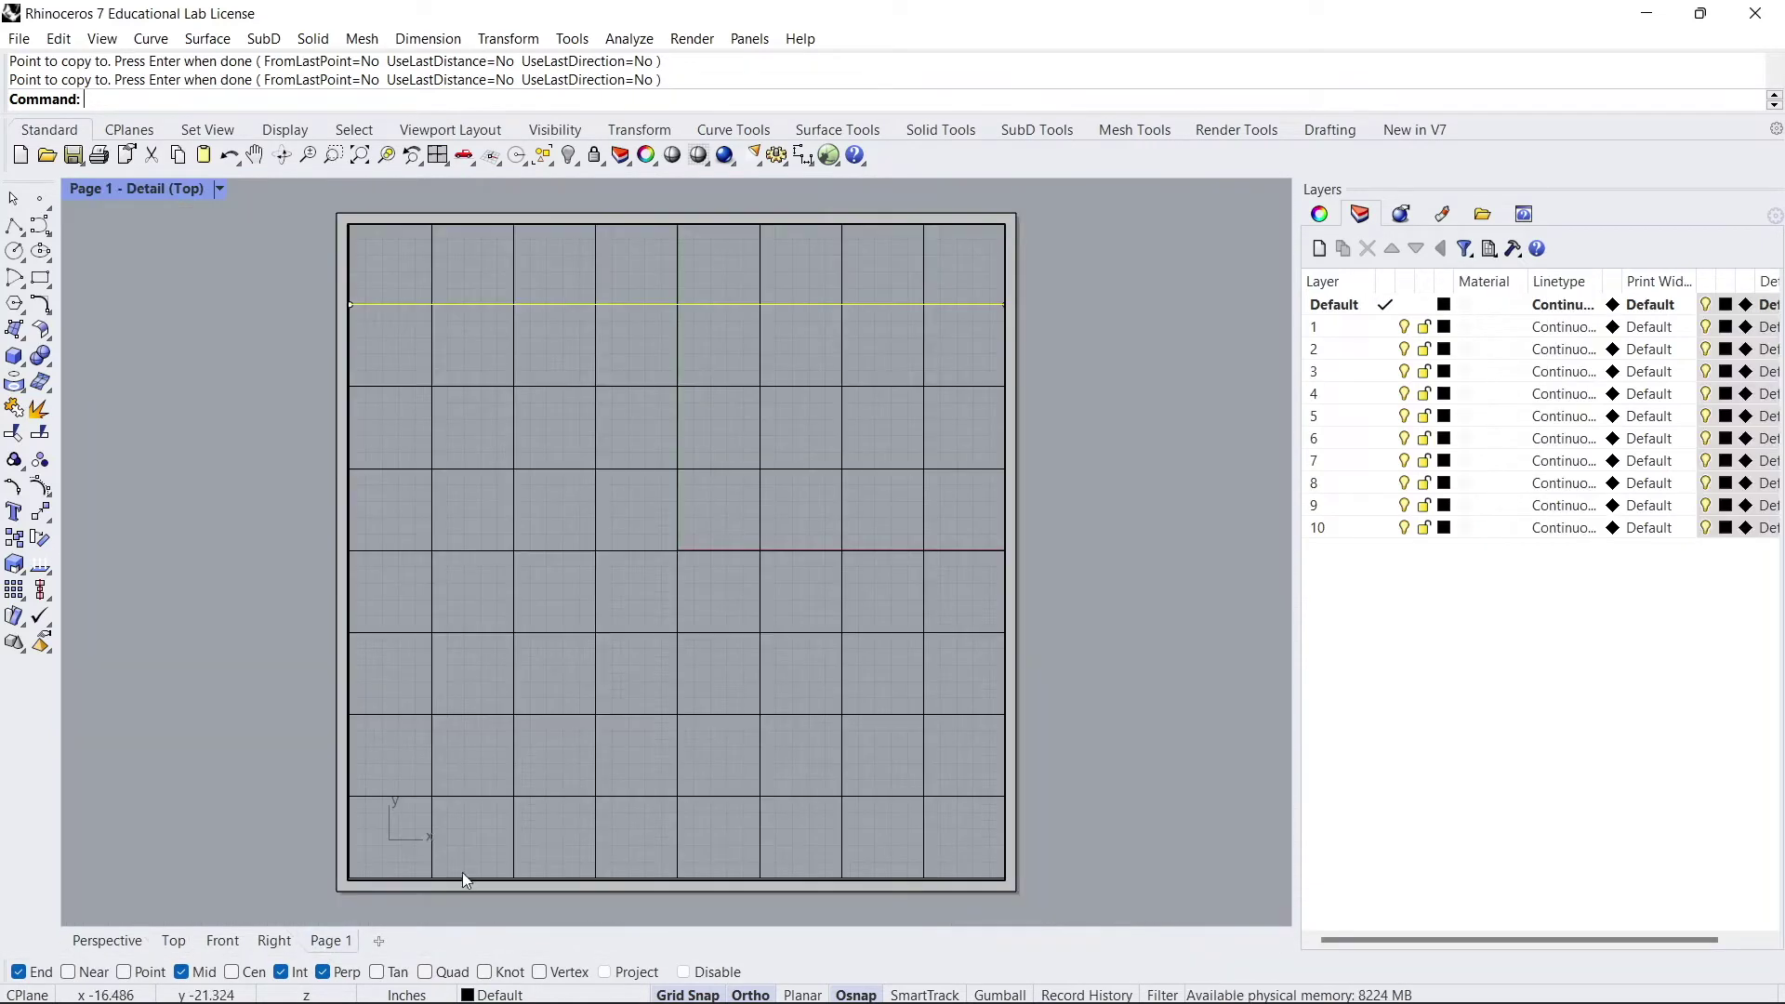
double_click(1078, 495)
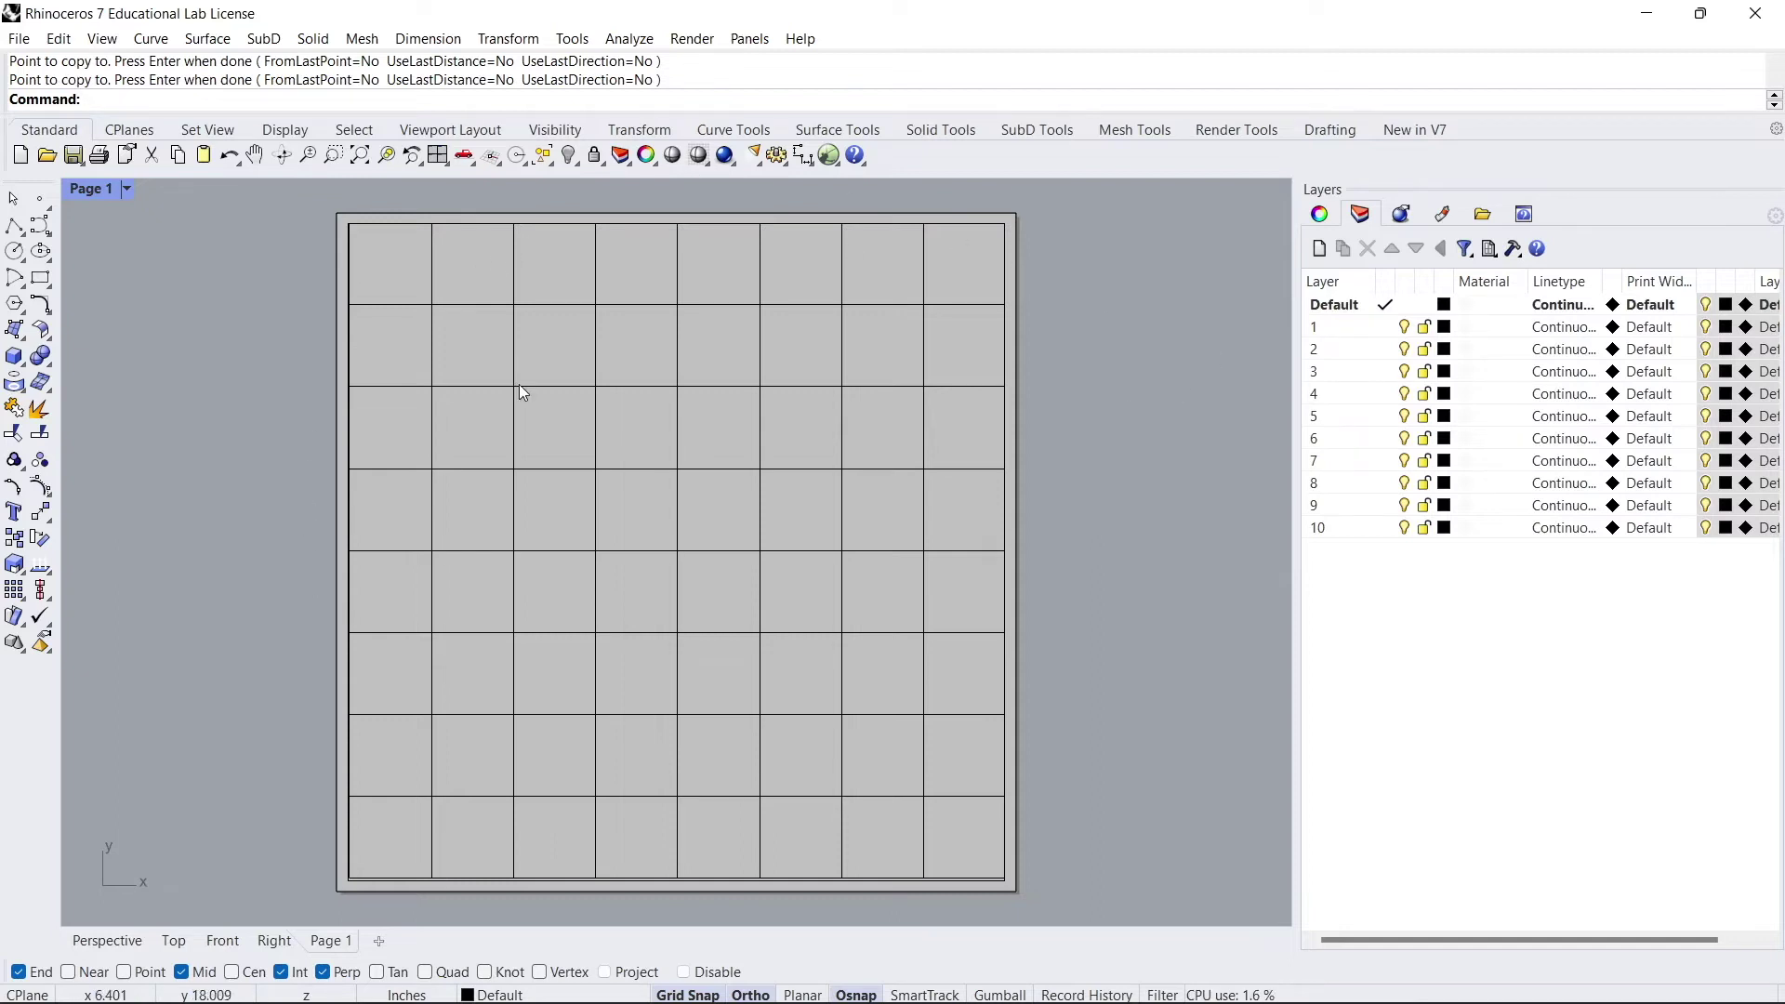
double_click(548, 427)
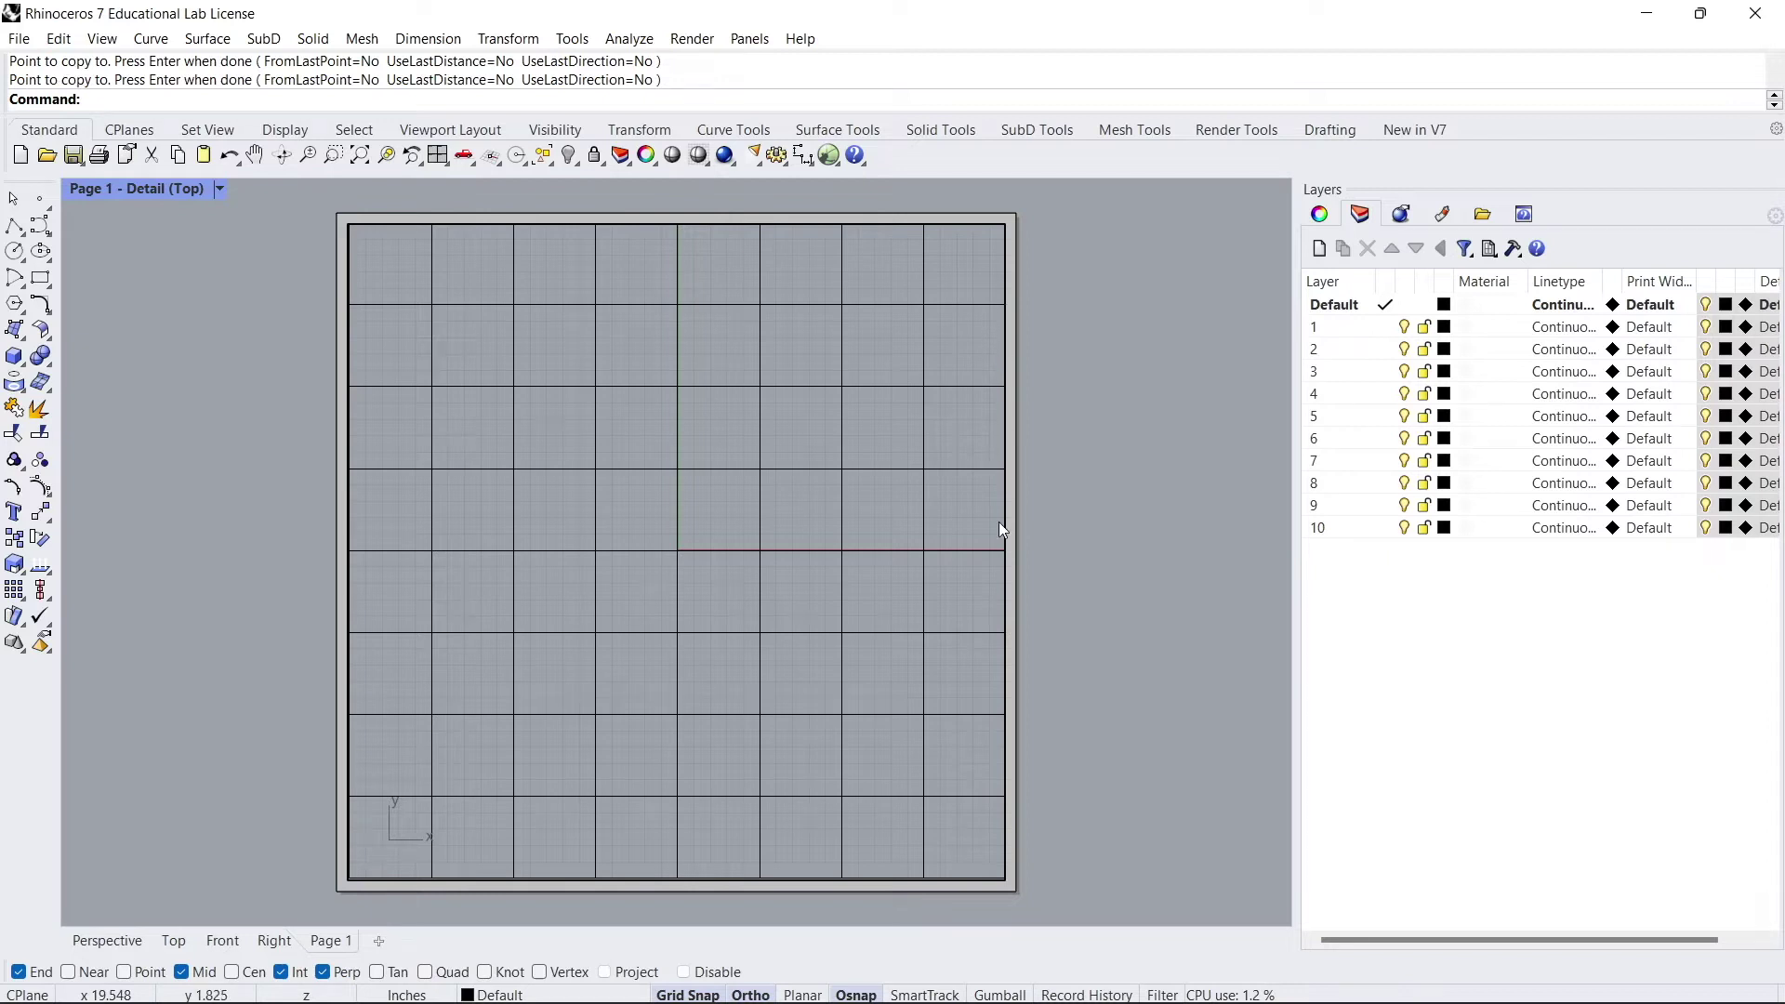
Color layer 1 red, layer 2 dark gray, and give layer 6 a new colour
left_click(1444, 327)
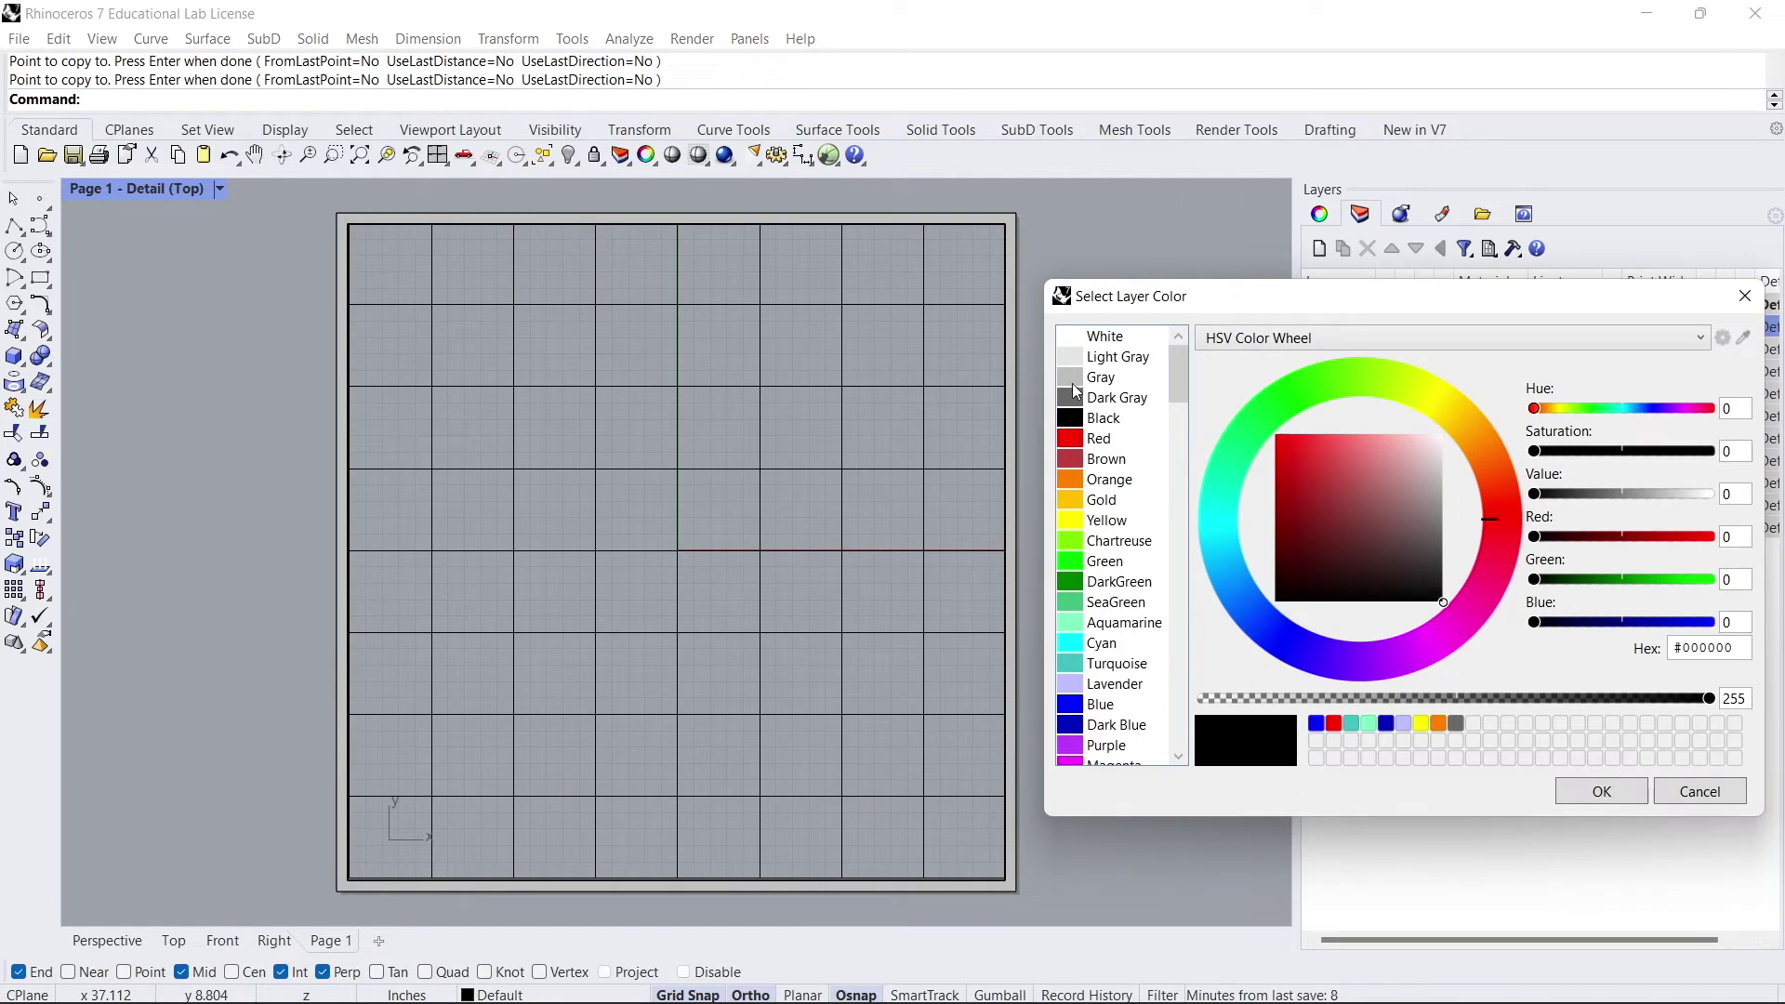
left_click(1071, 439)
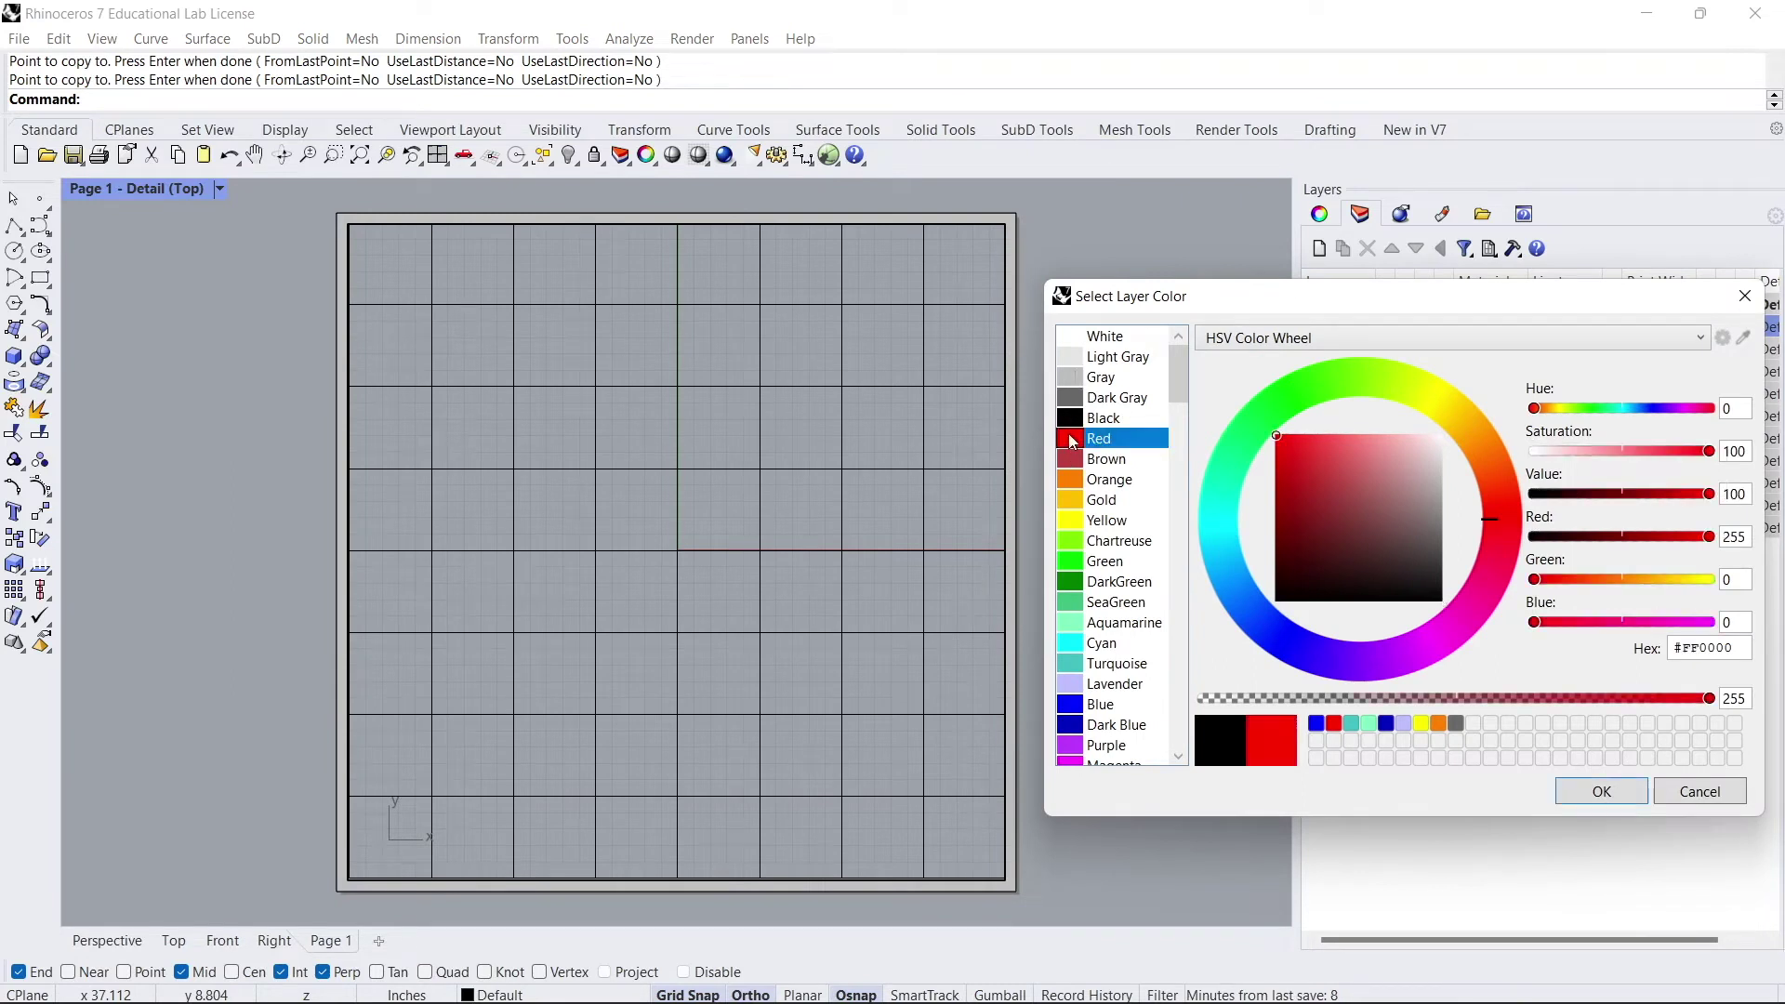
left_click(1592, 791)
left_click(1443, 349)
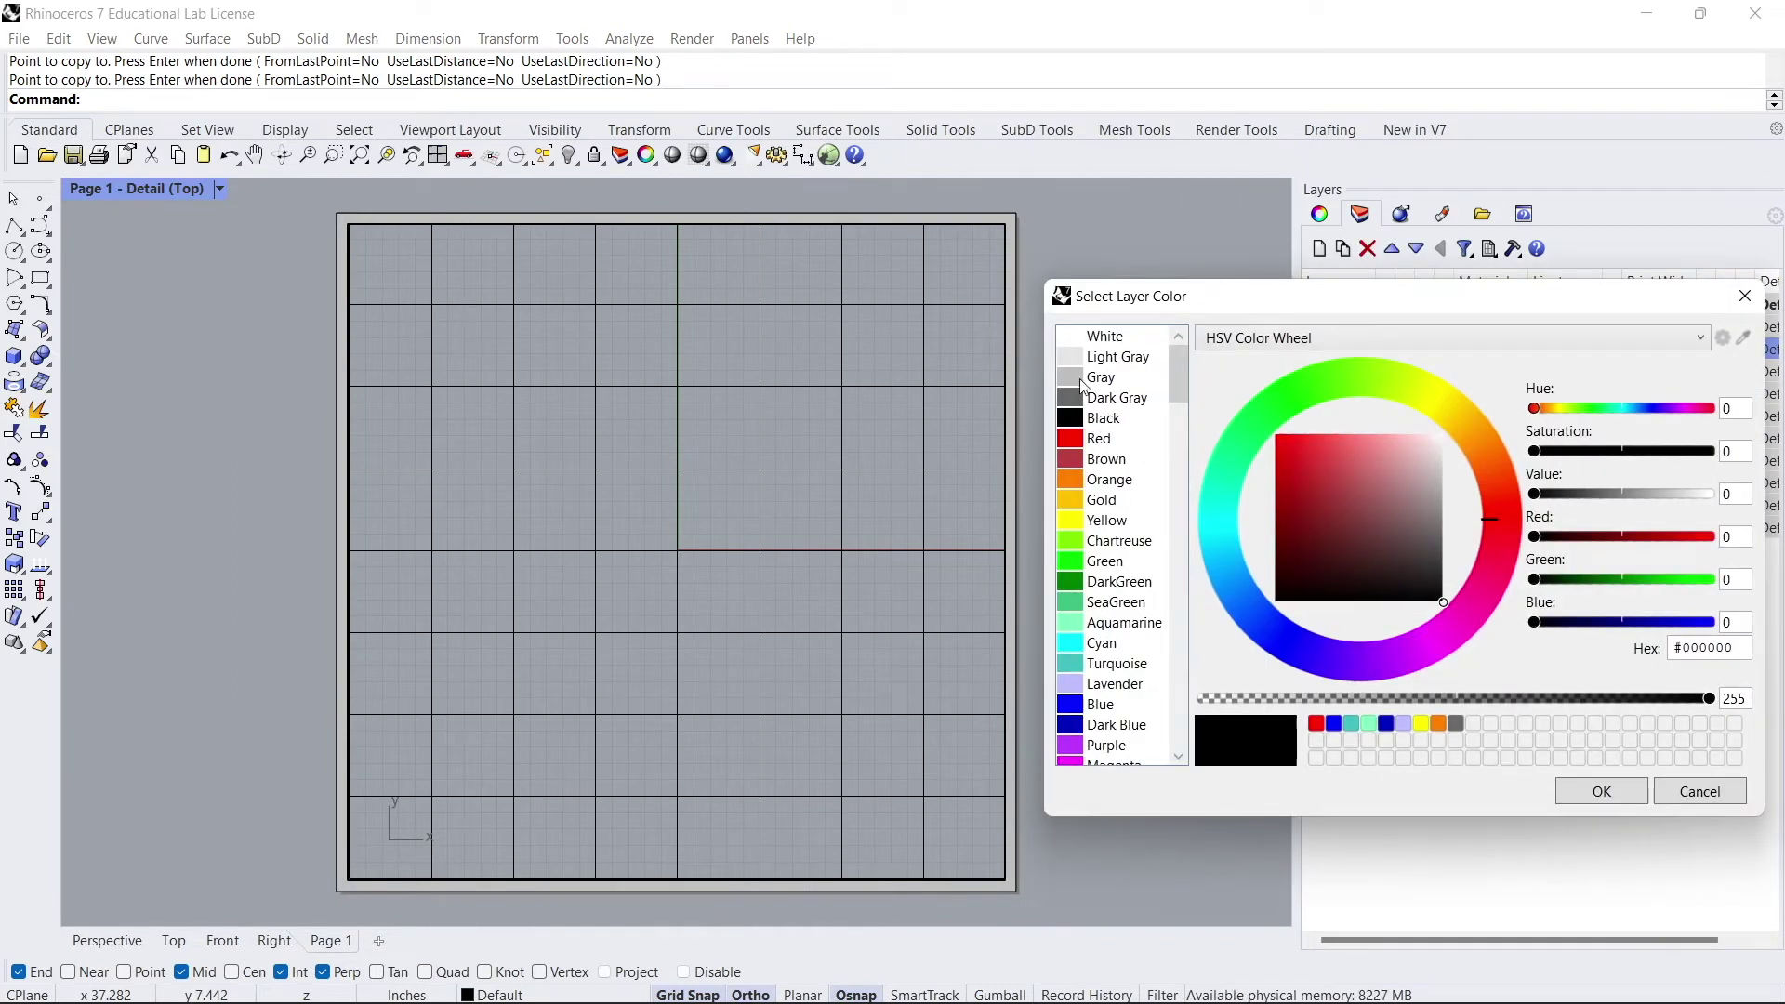
left_click(1071, 399)
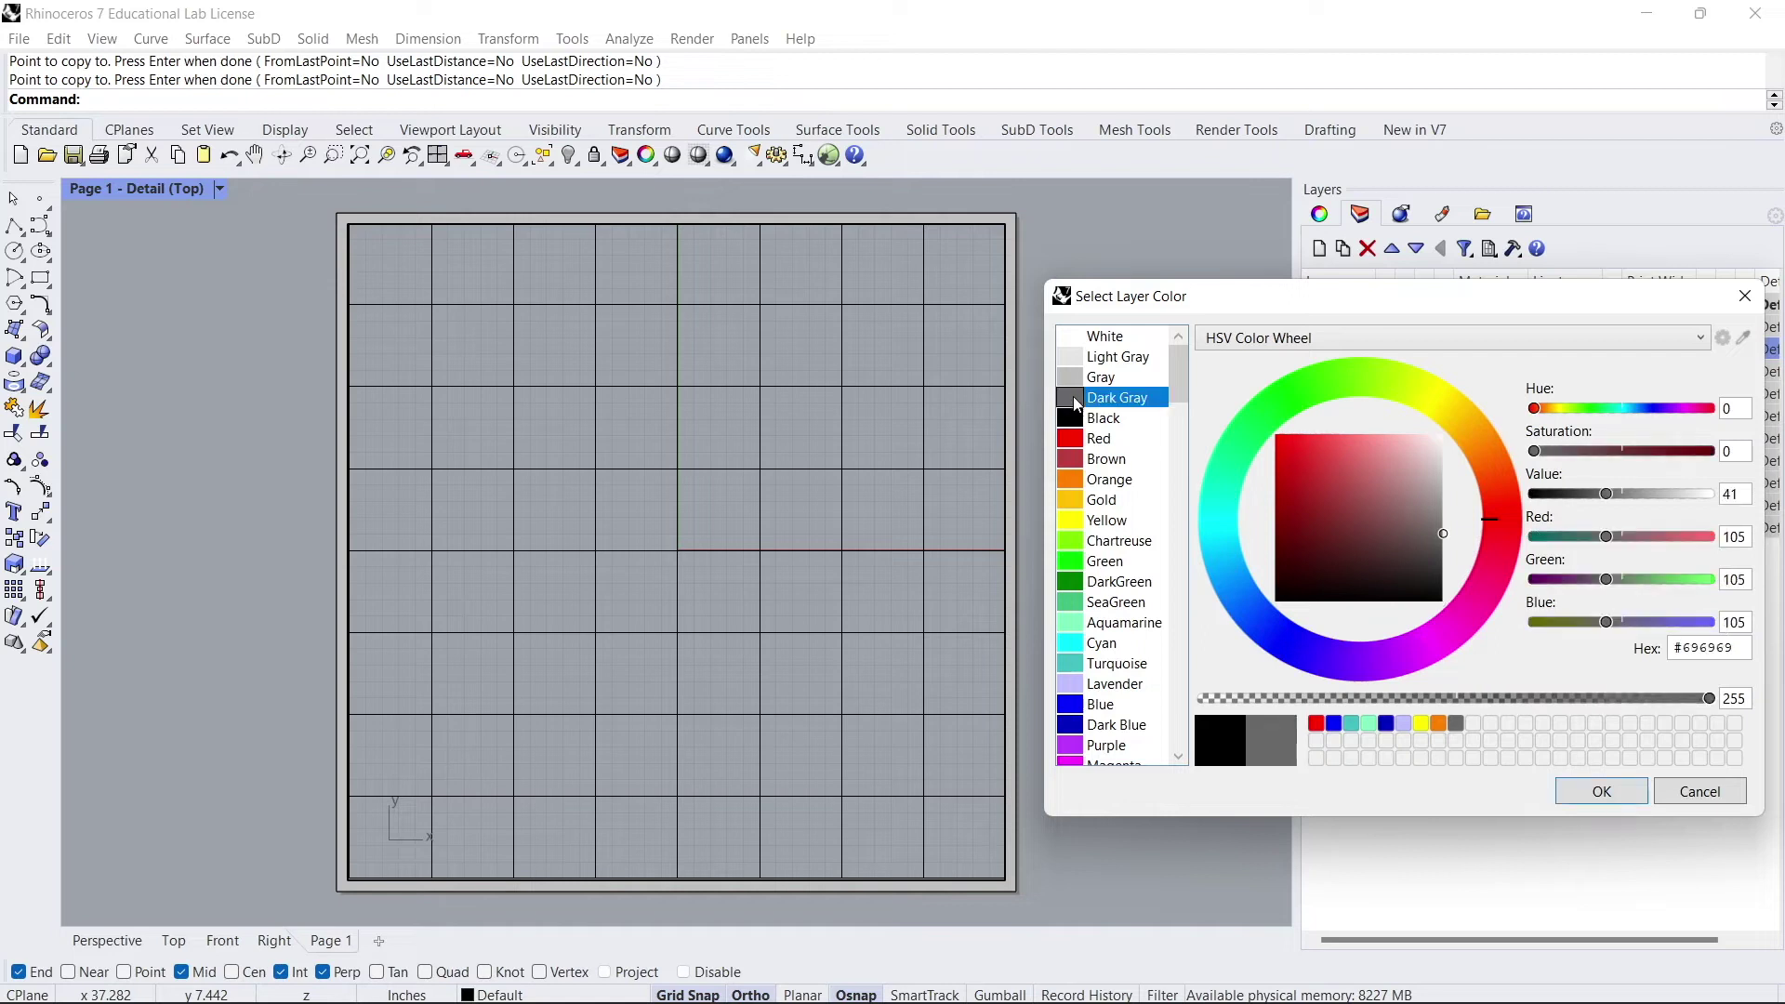
left_click(1601, 791)
left_click(1444, 438)
left_click(1071, 601)
left_click(1601, 791)
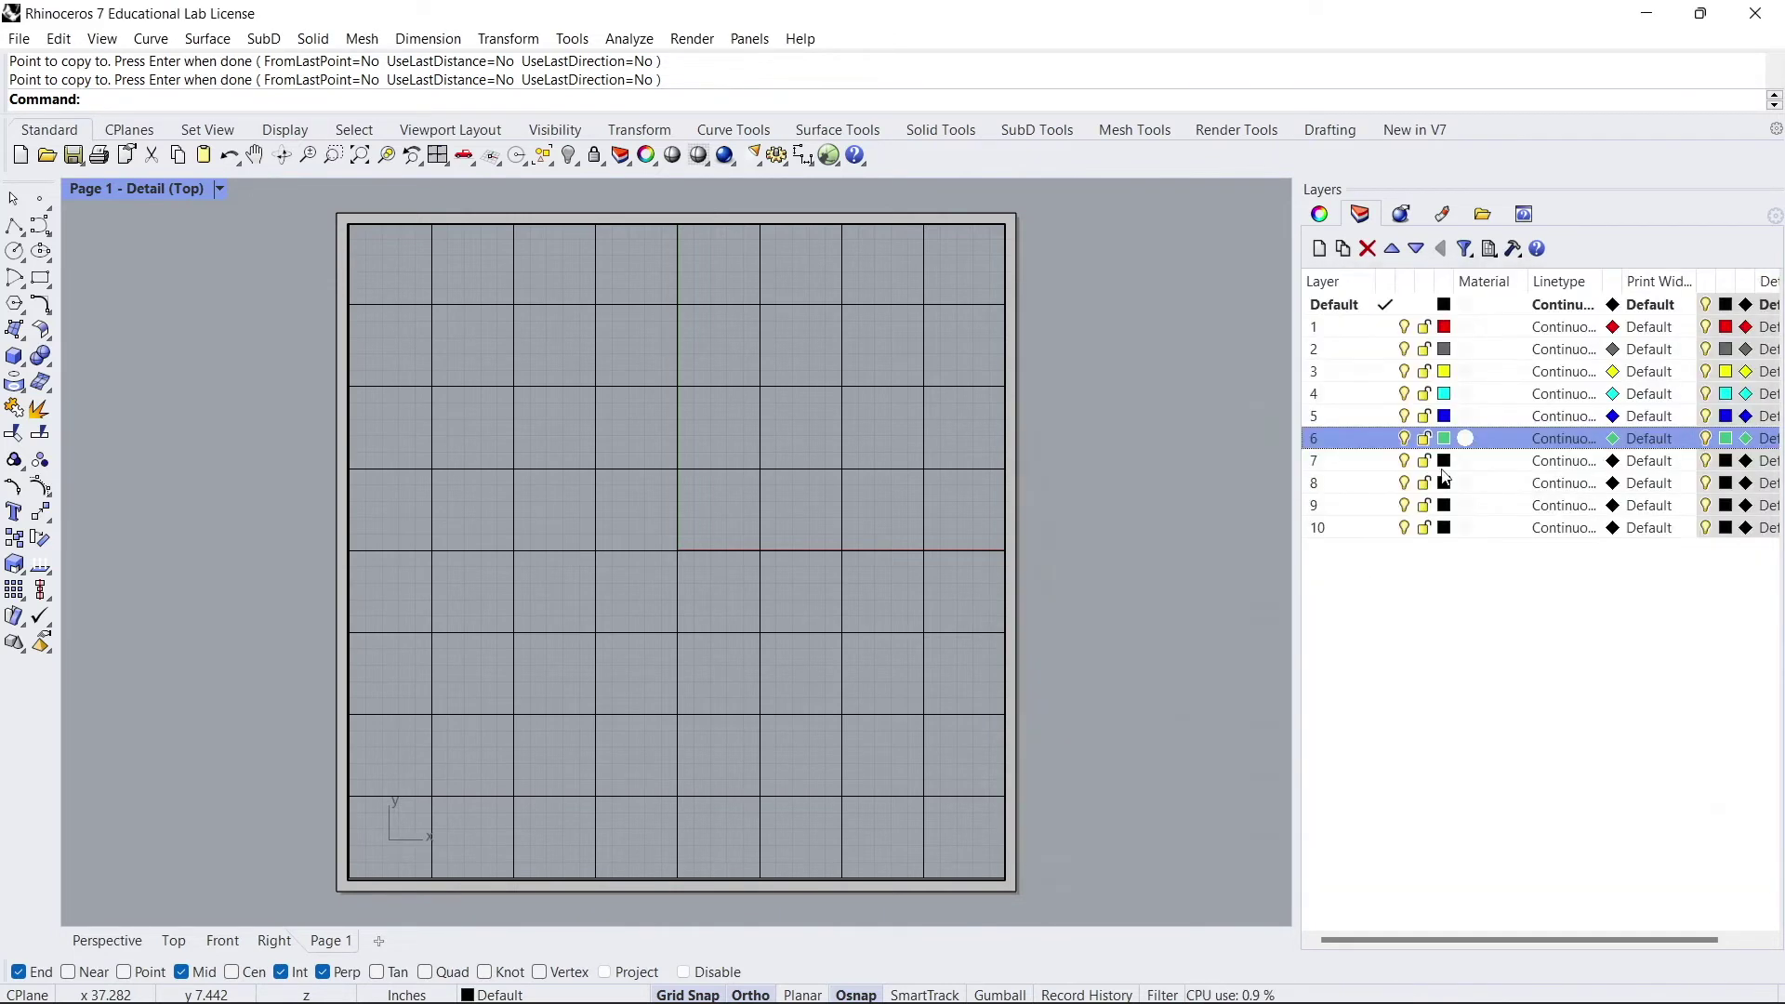
Assign new colours to layers 7, 8 and 9, and turquoise to layer 10
left_click(1443, 460)
left_click(1600, 791)
left_click(1444, 482)
left_click(1601, 791)
left_click(1443, 505)
left_click(1601, 791)
left_click(1444, 527)
left_click(1116, 663)
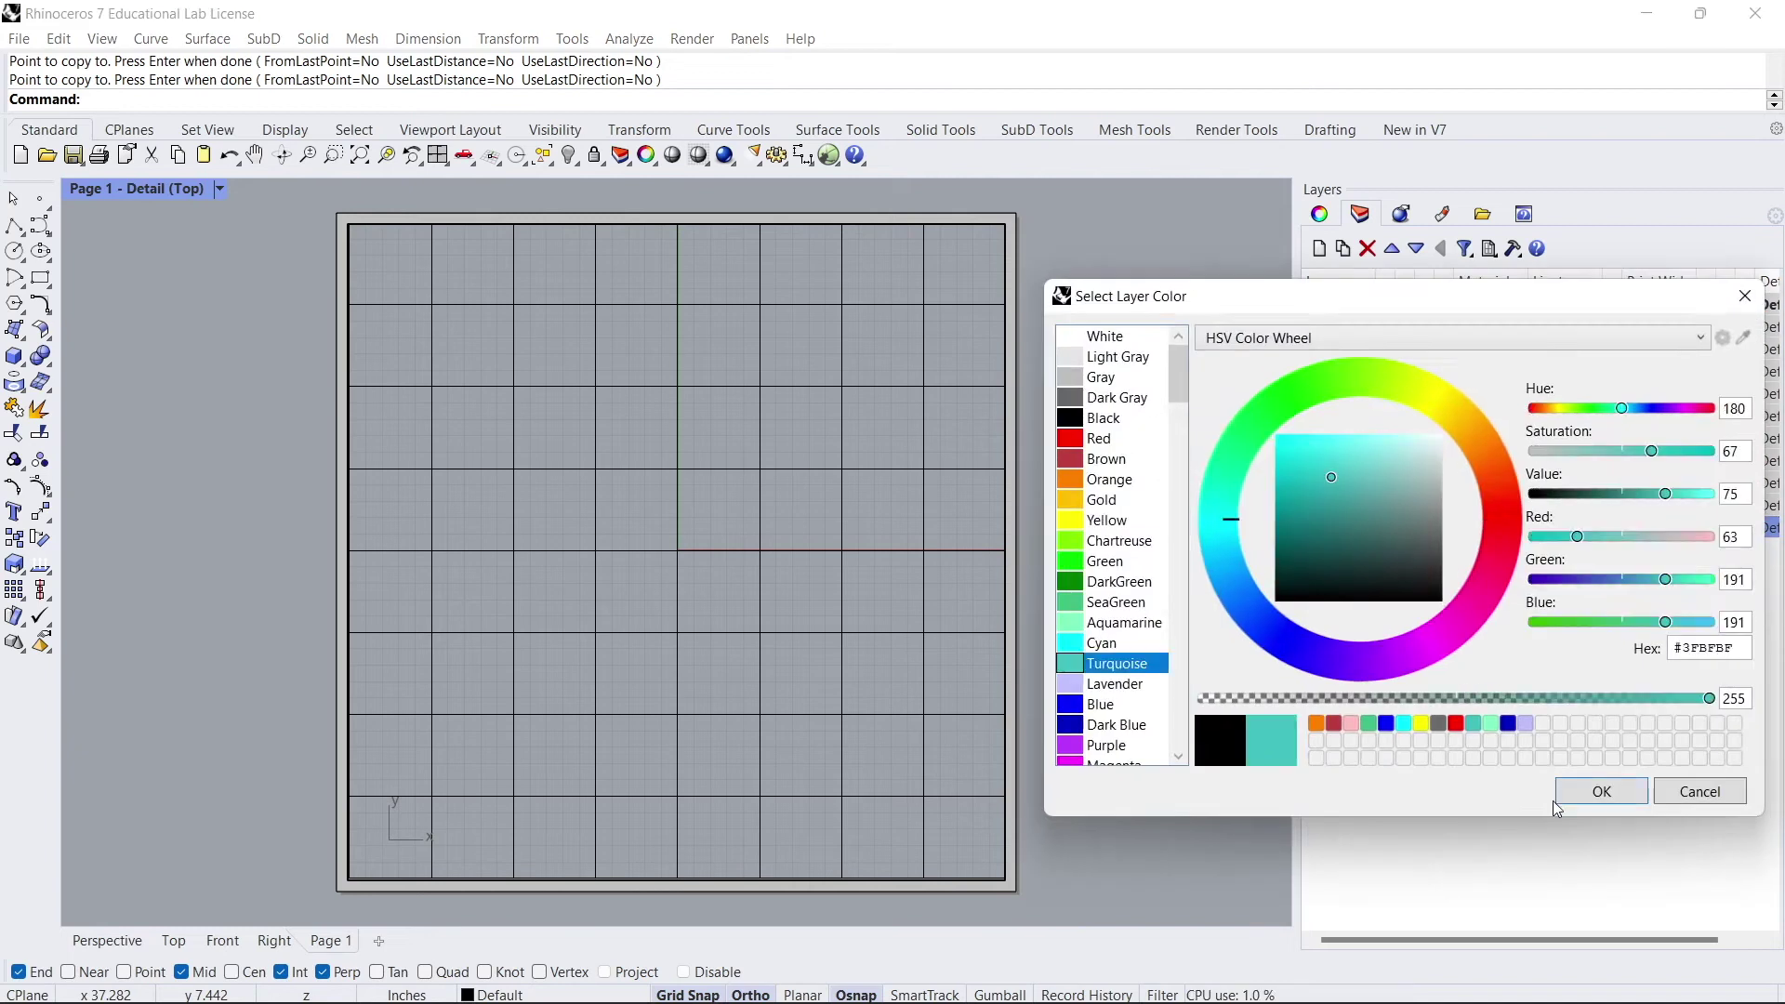
left_click(1560, 798)
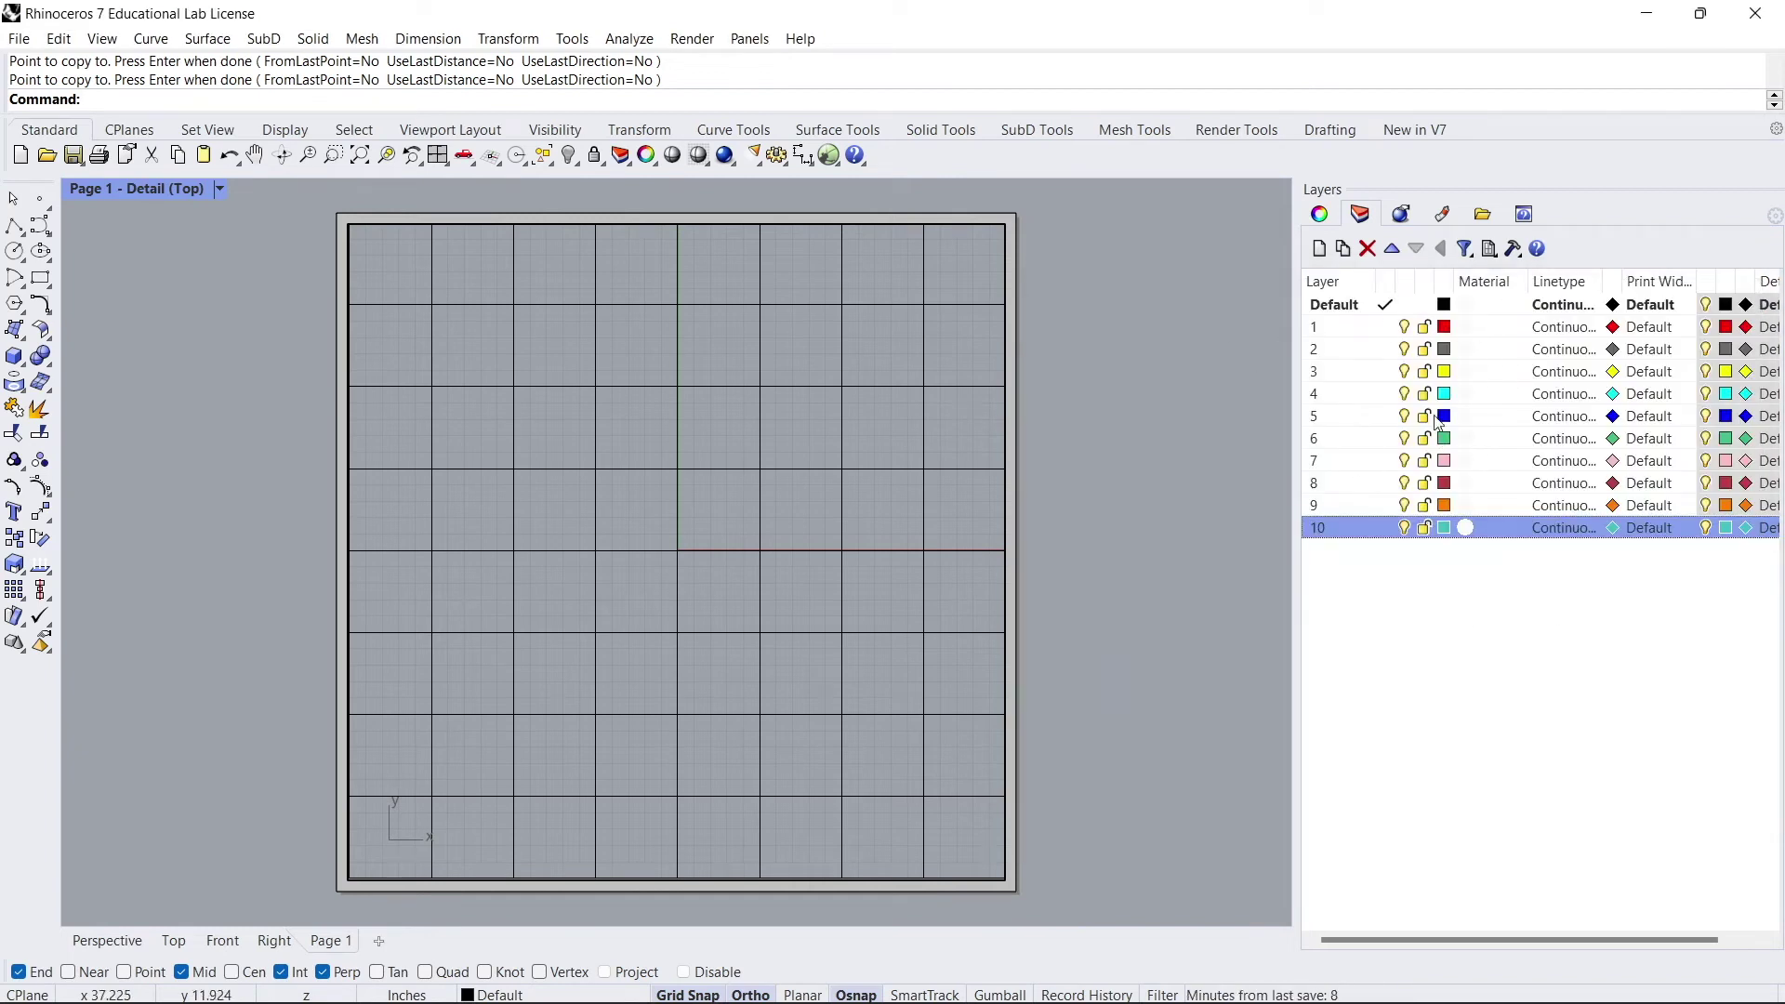
key("Return")
left_click(994, 350)
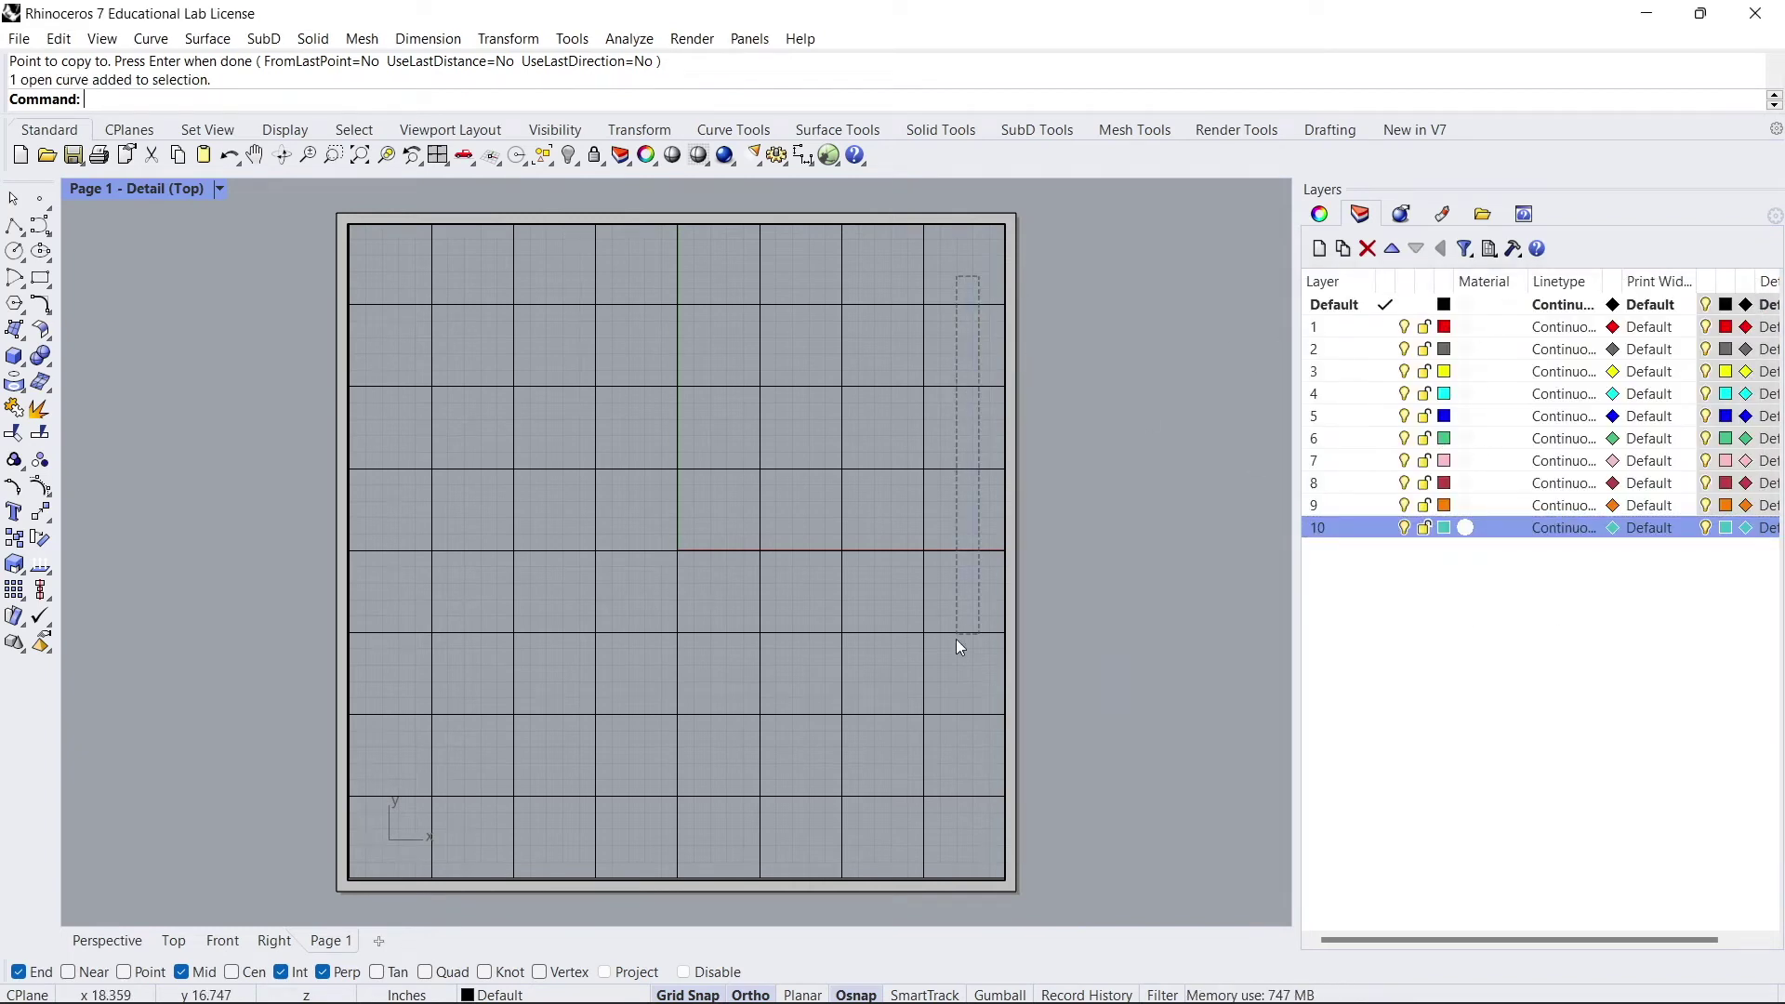
left_click_drag(956, 639, 941, 789)
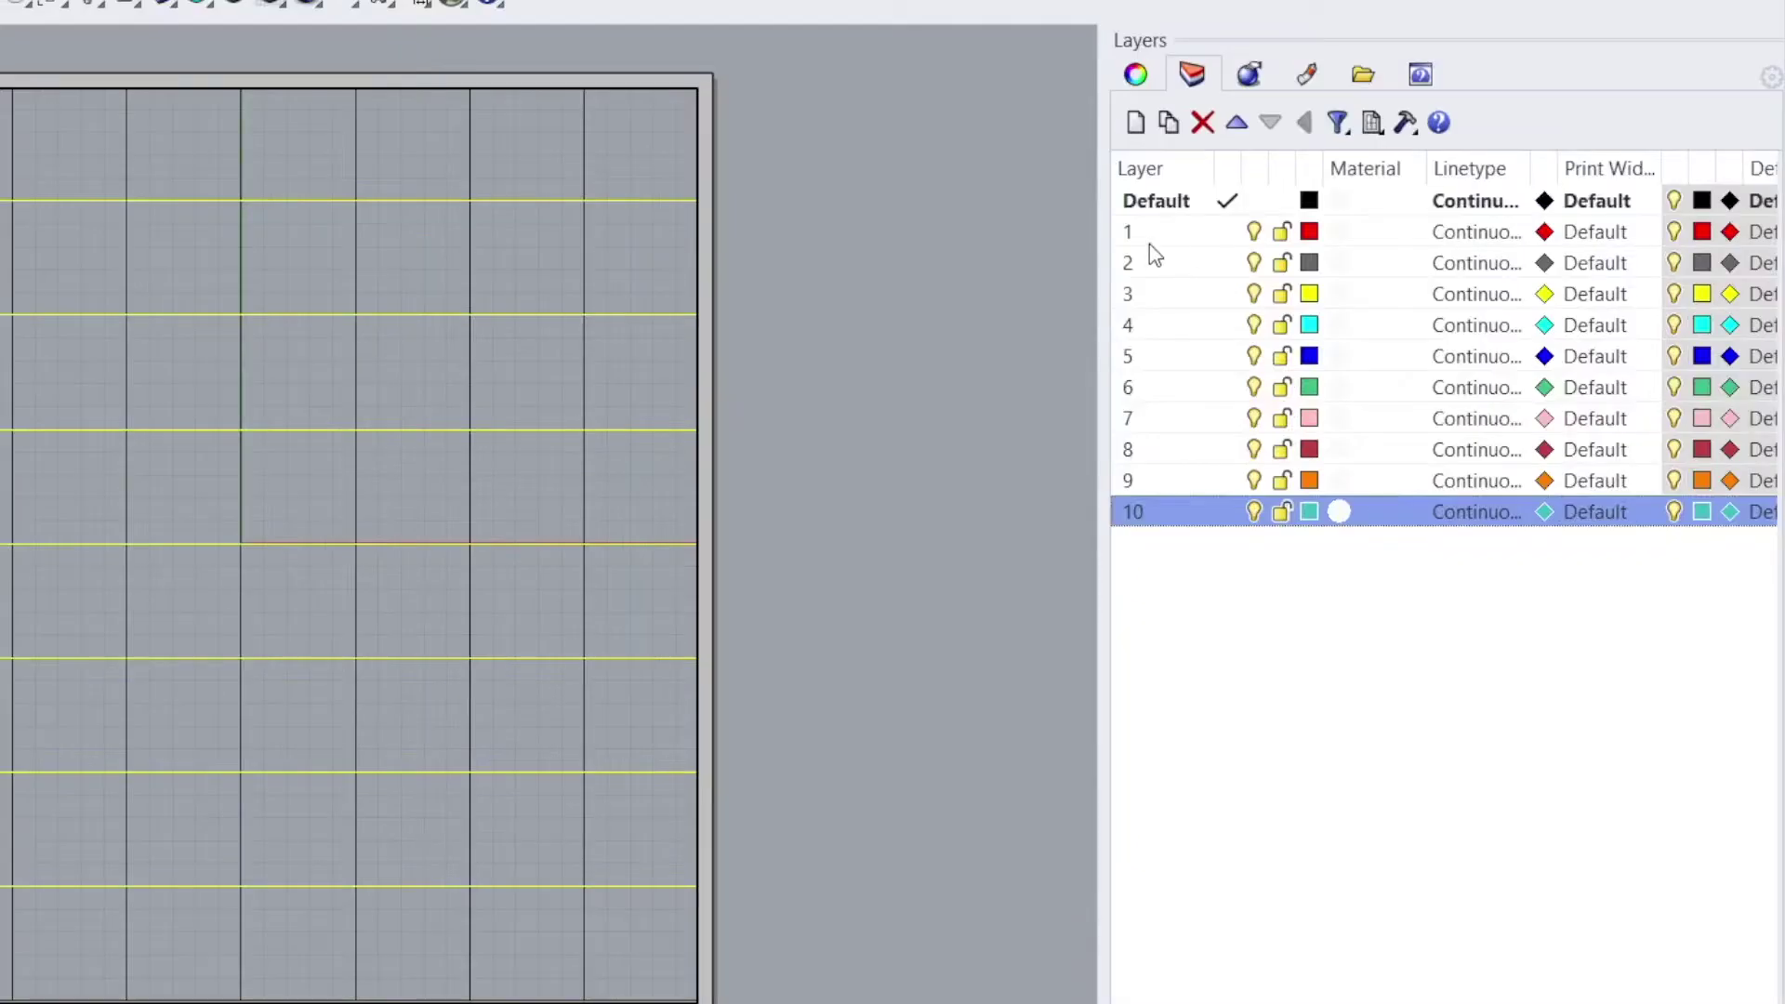
left_click(1151, 234)
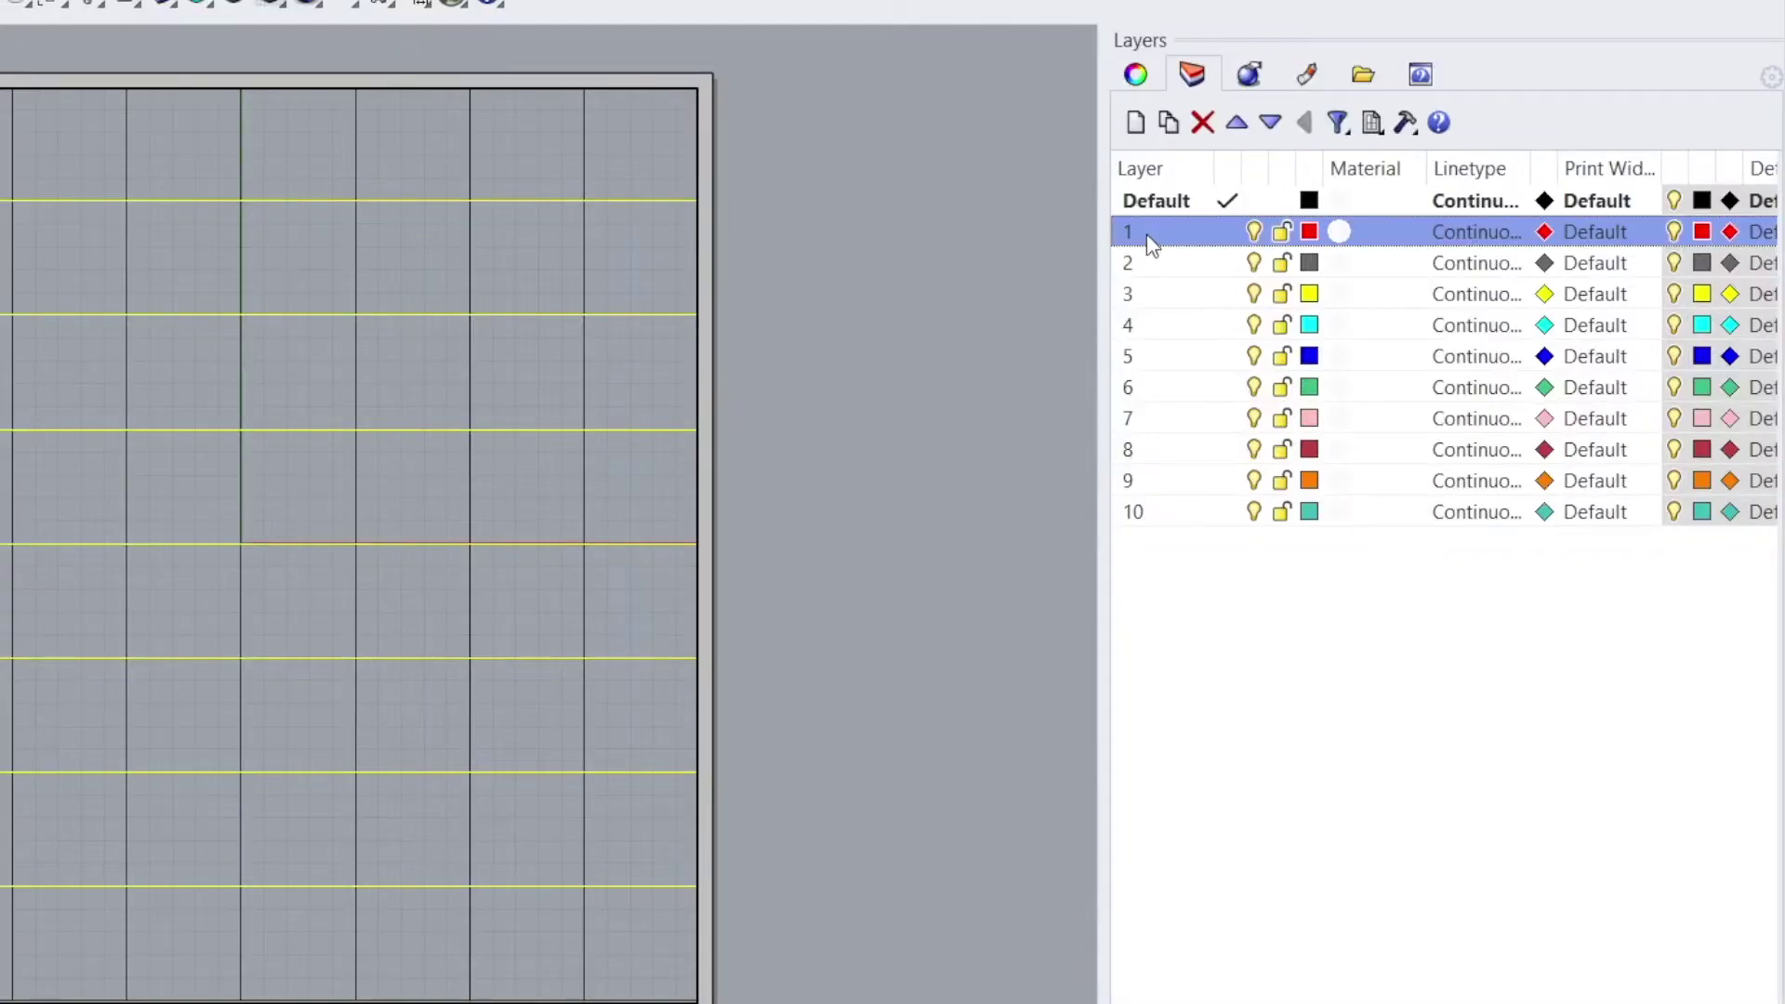
right_click(1152, 235)
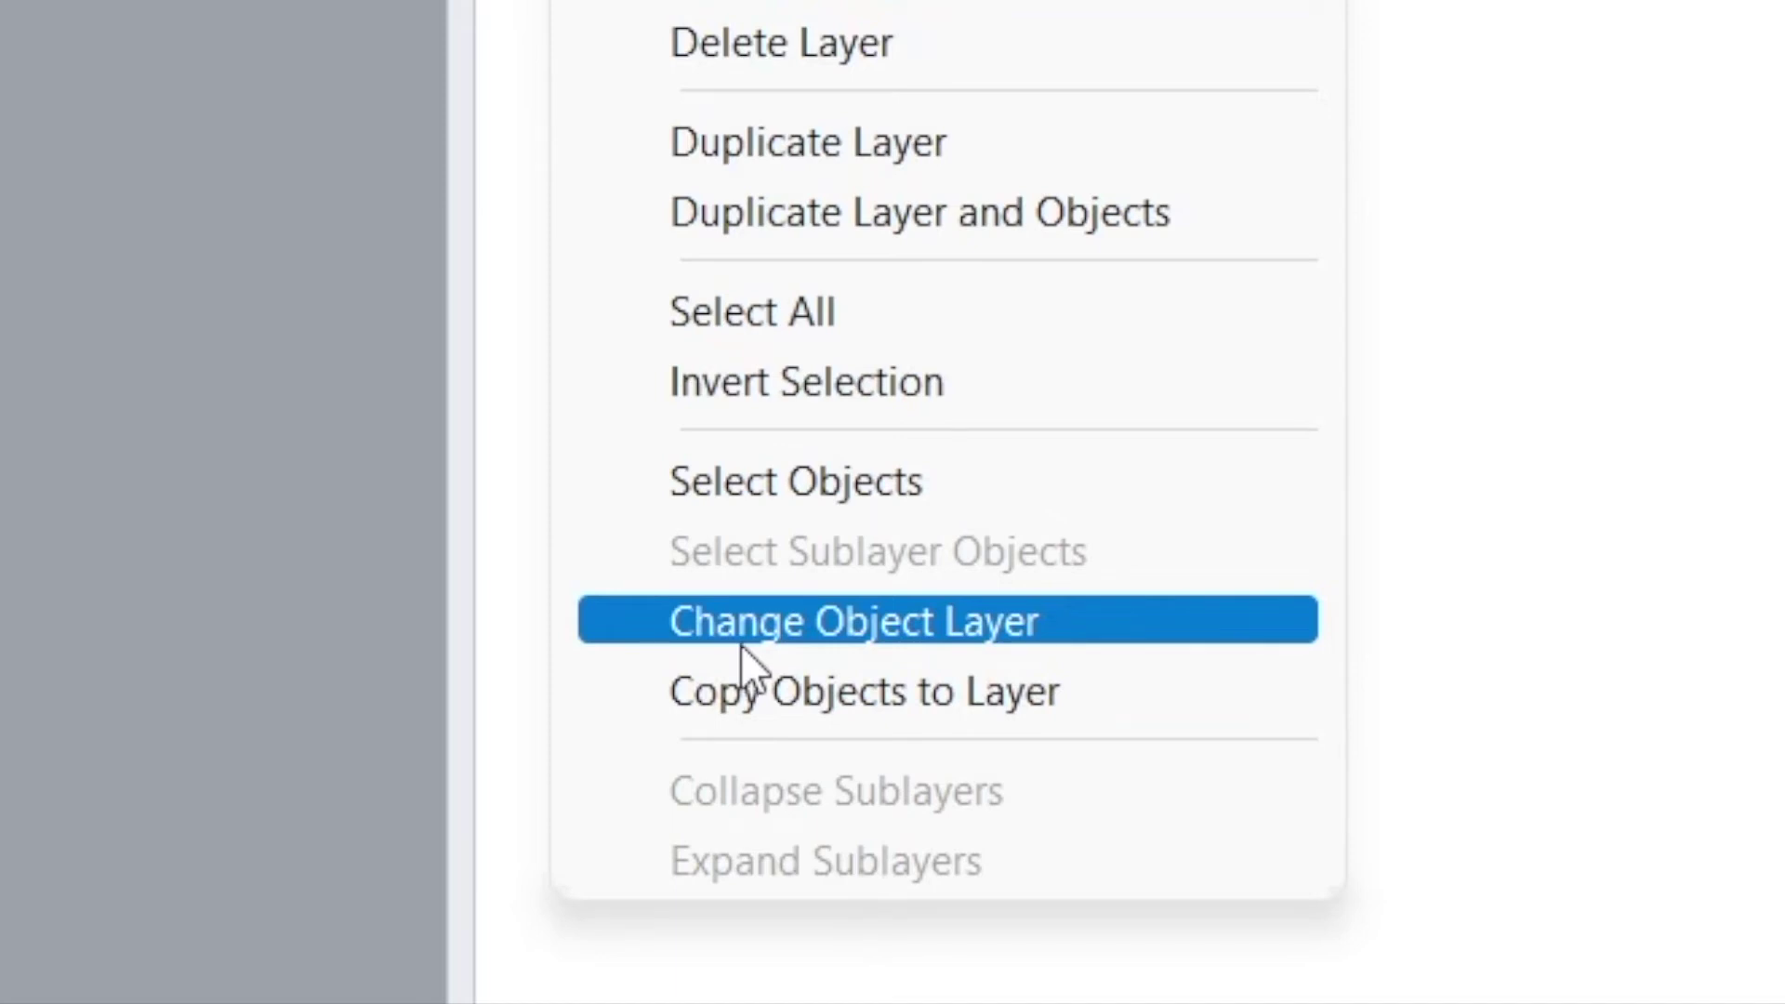
left_click(749, 635)
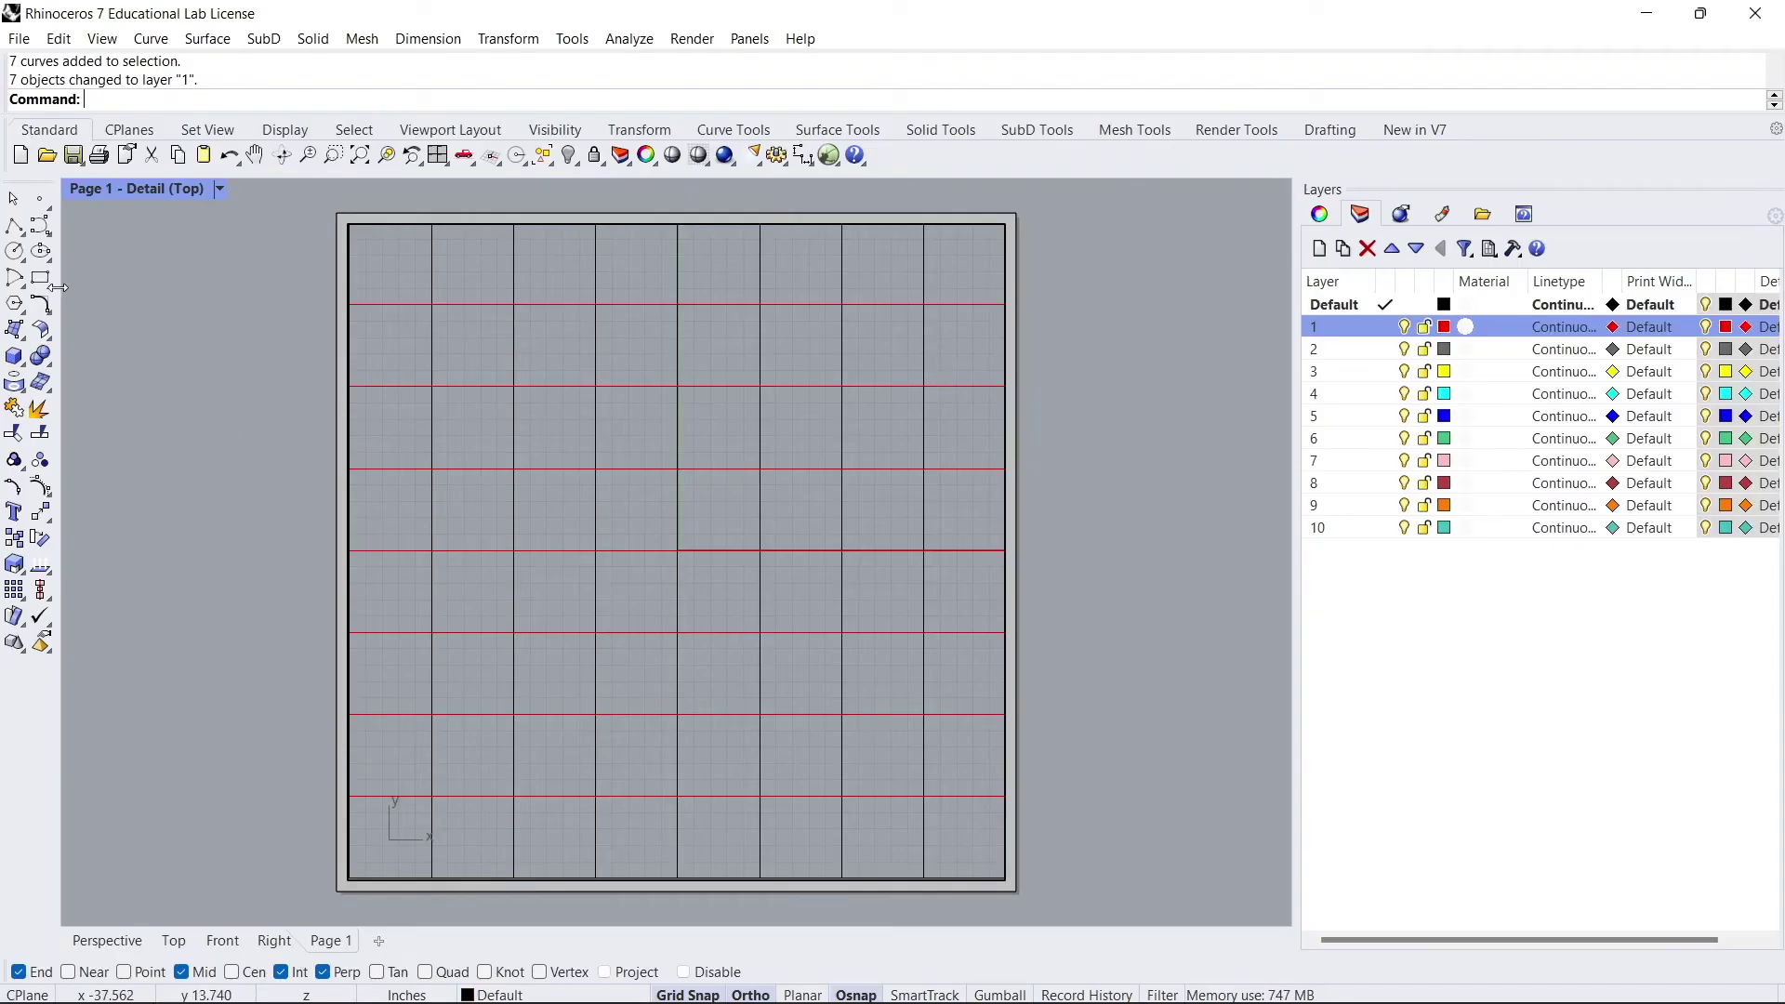
left_click(14, 226)
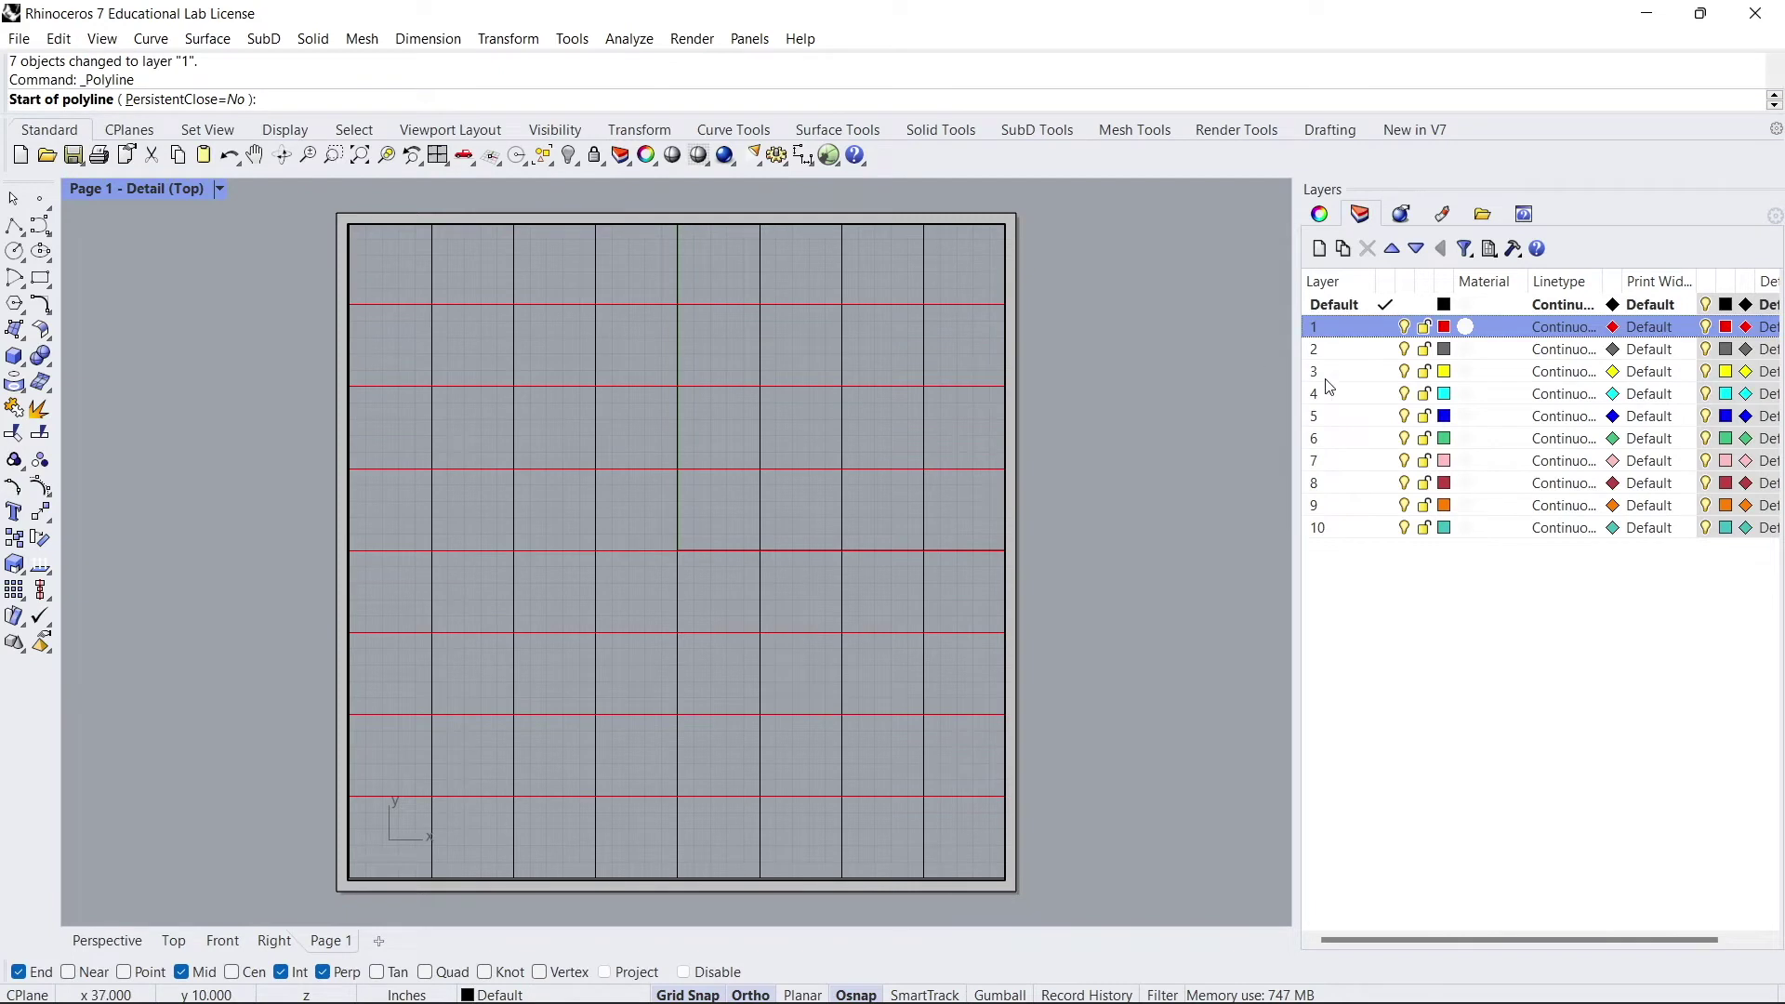
left_click(1351, 409)
left_click(1385, 415)
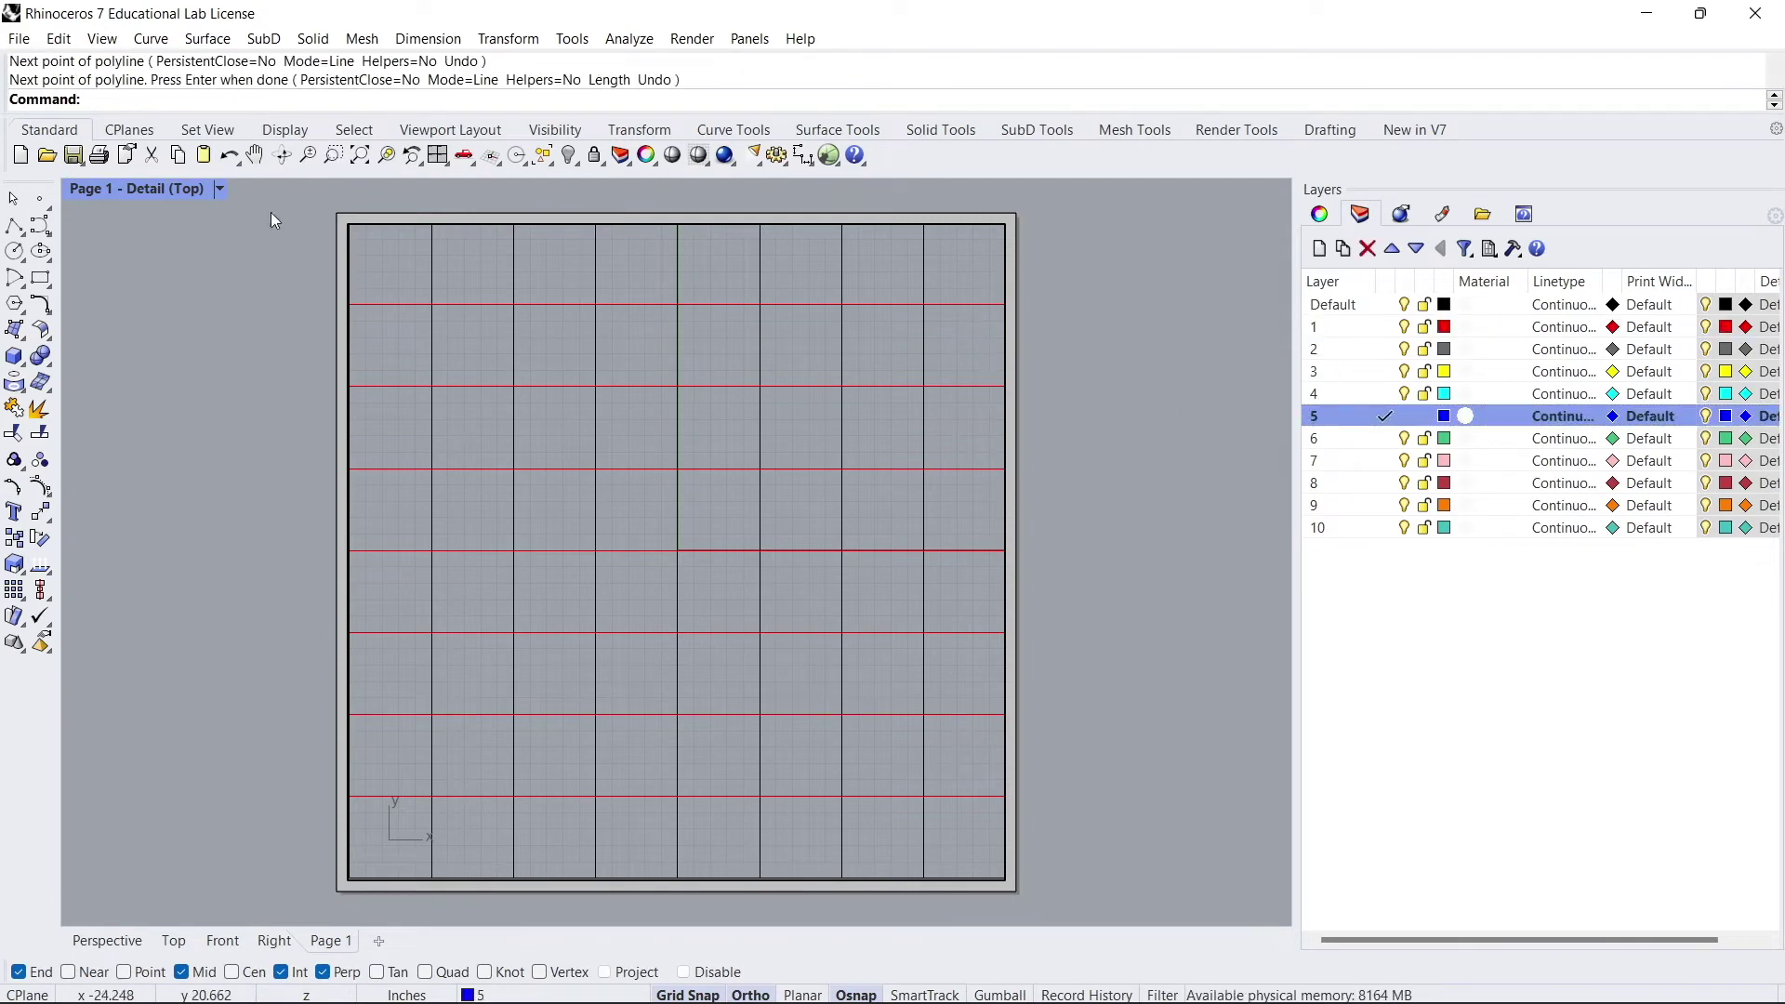
type("Line")
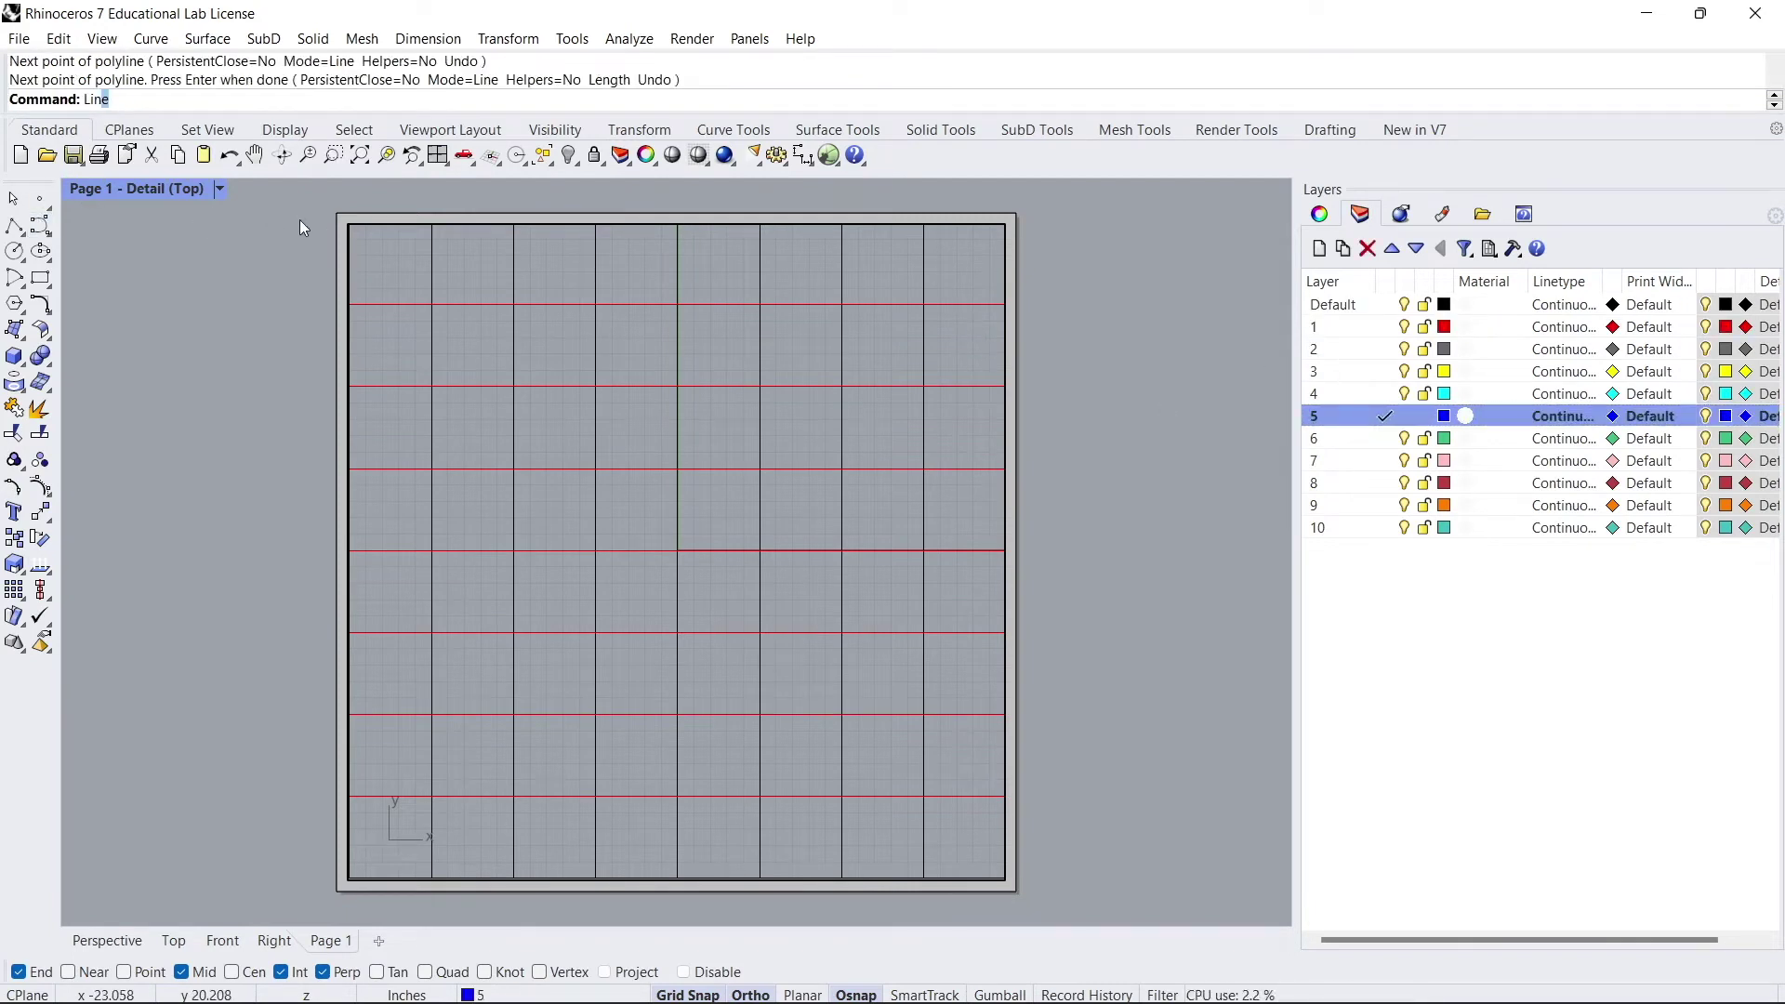
key("Return")
left_click(957, 290)
left_click(946, 745)
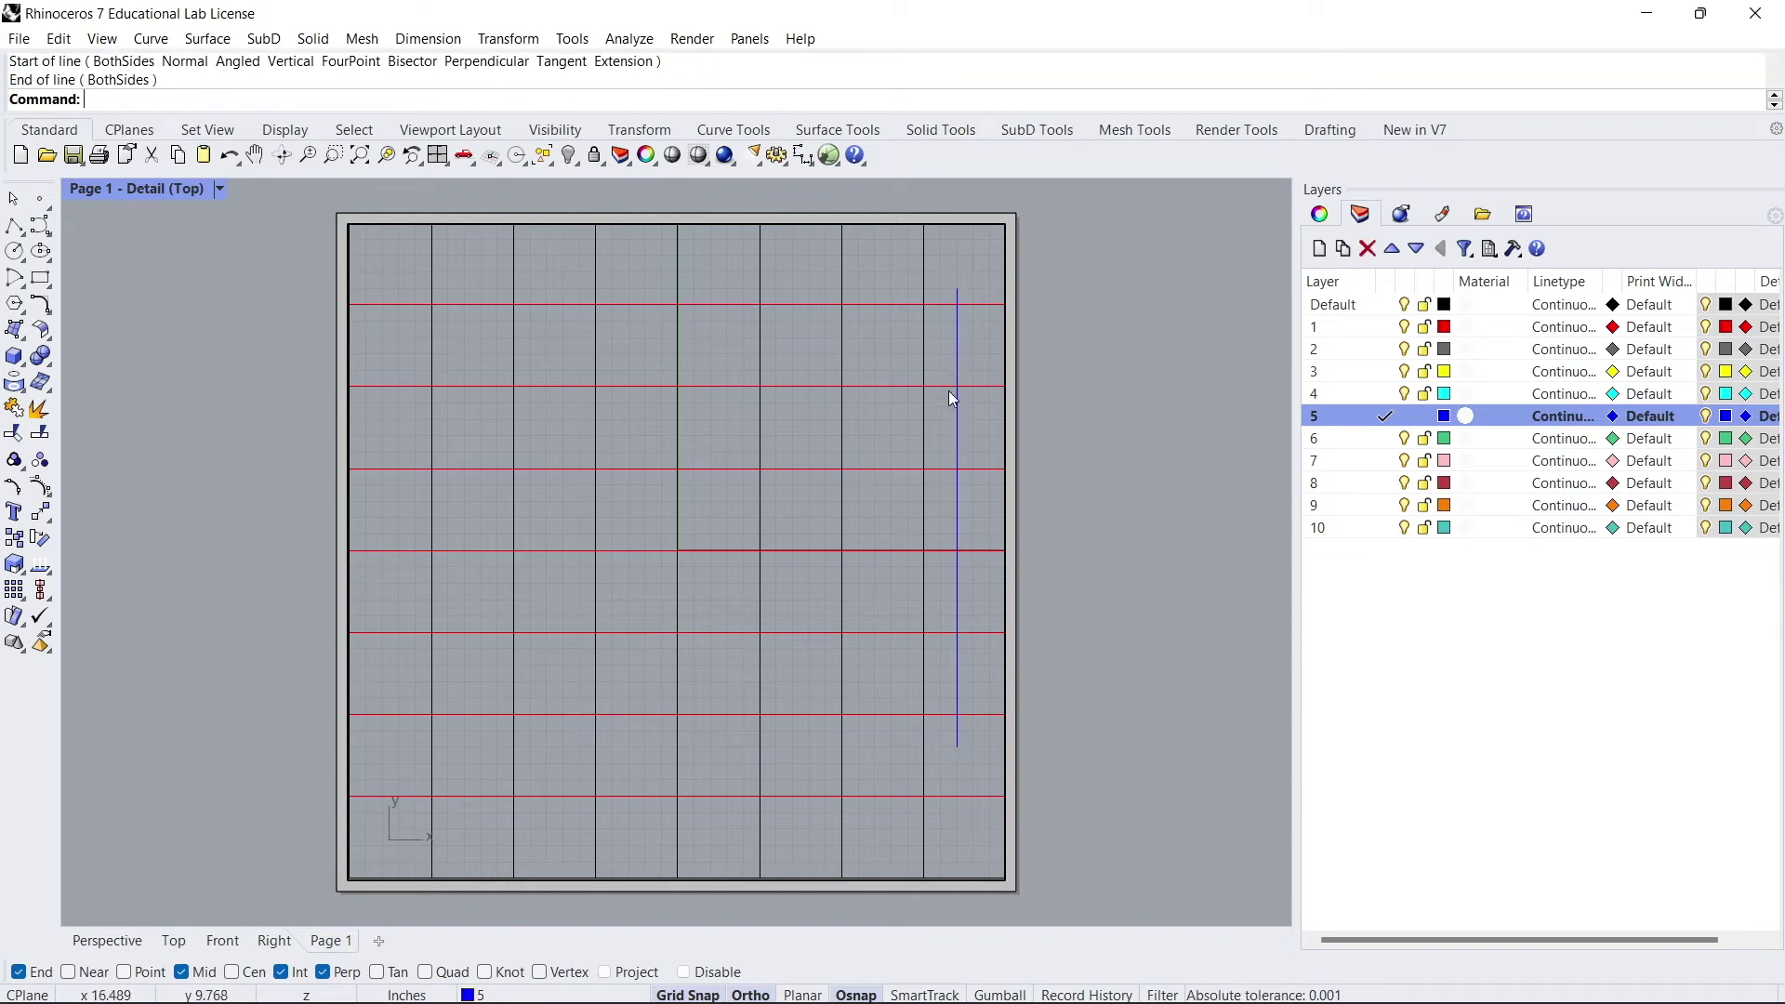
left_click(1388, 307)
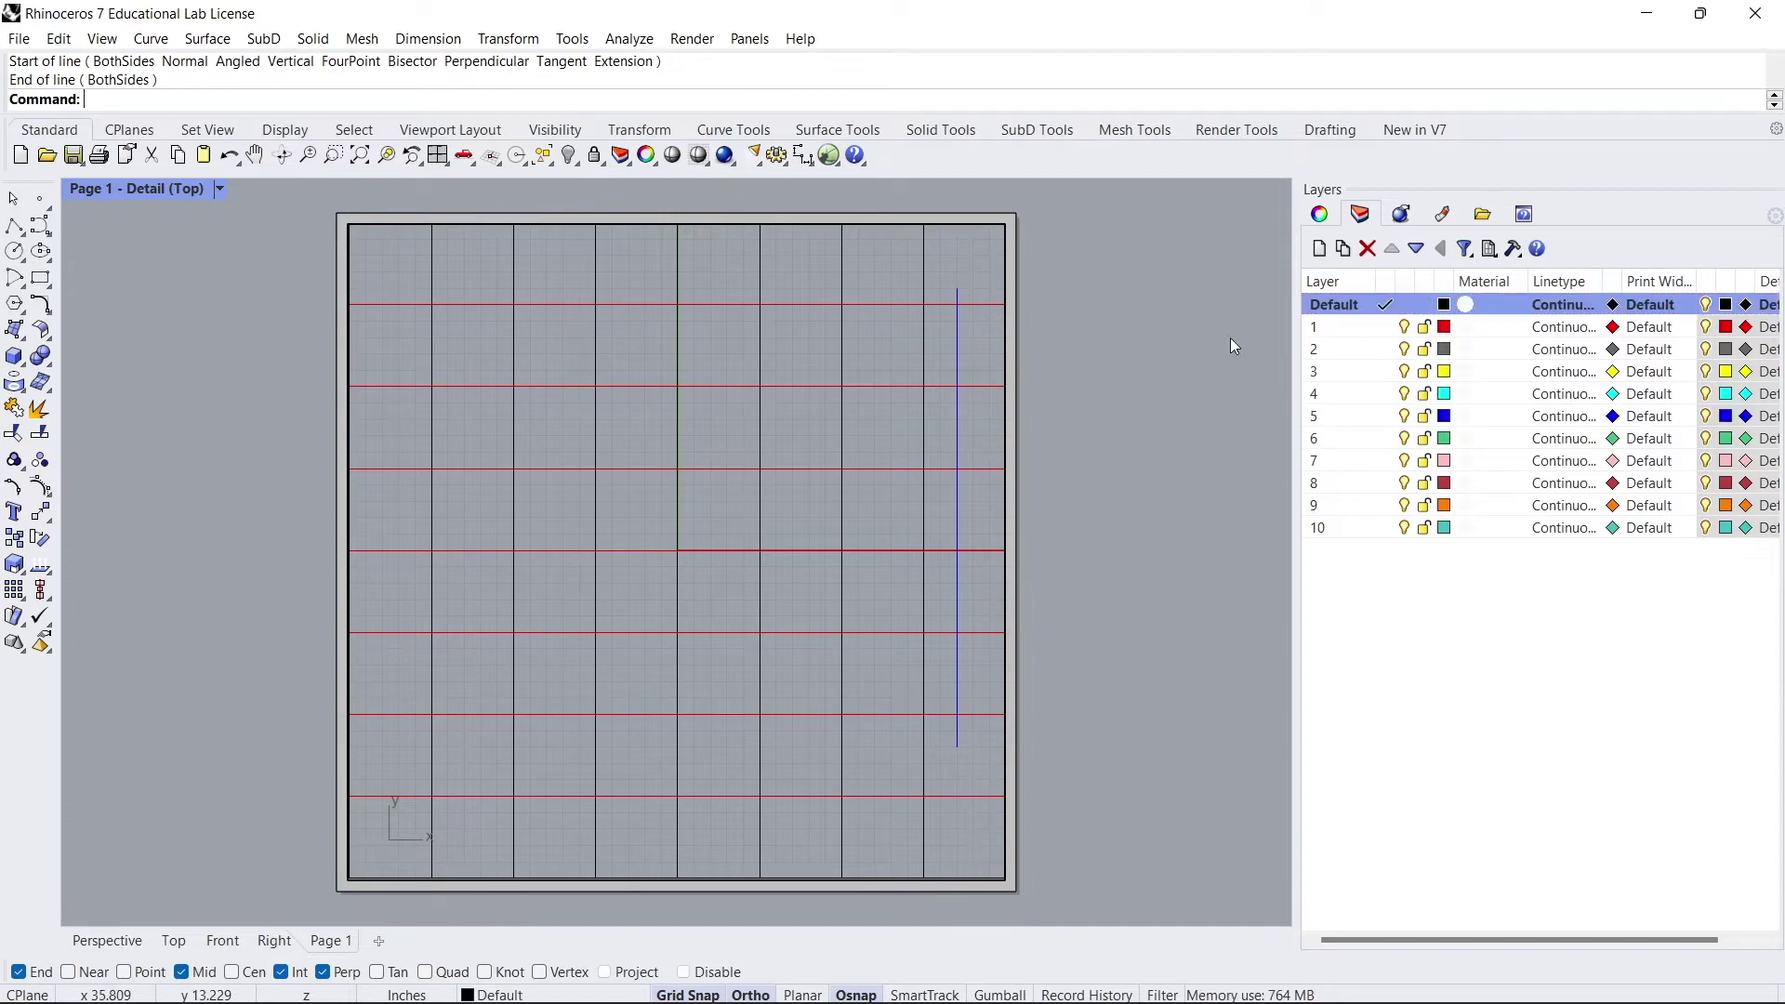
left_click(963, 344)
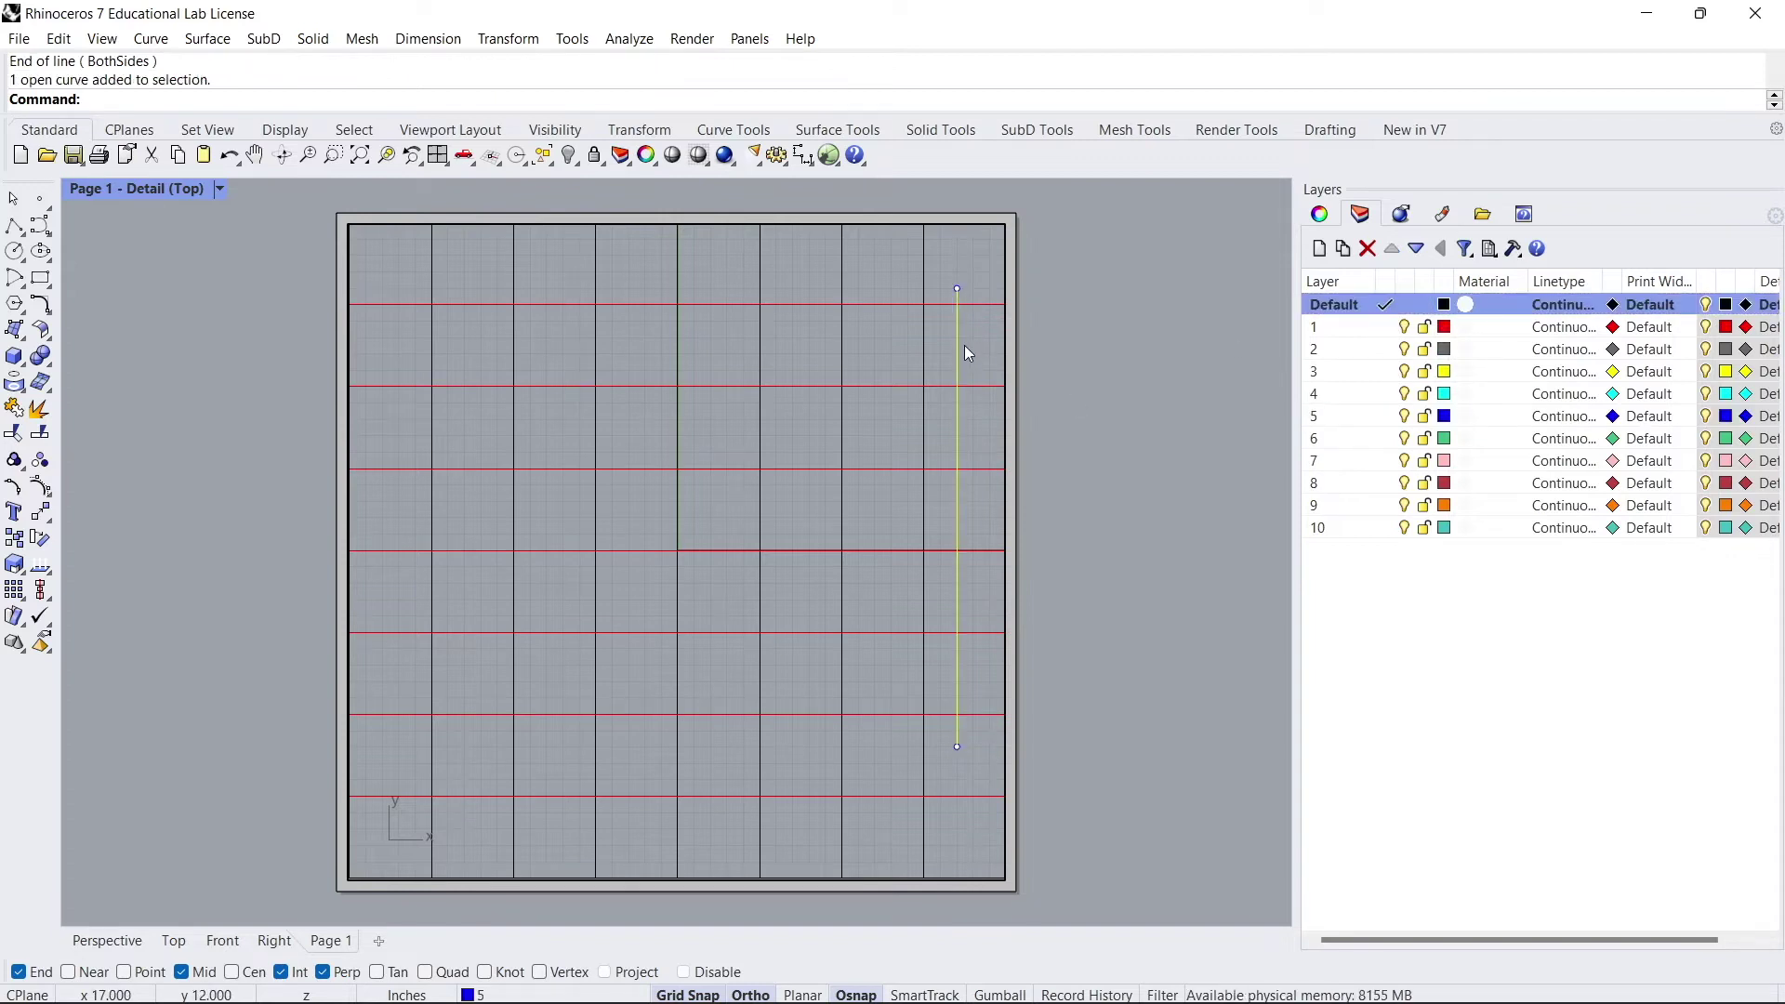
key("Delete")
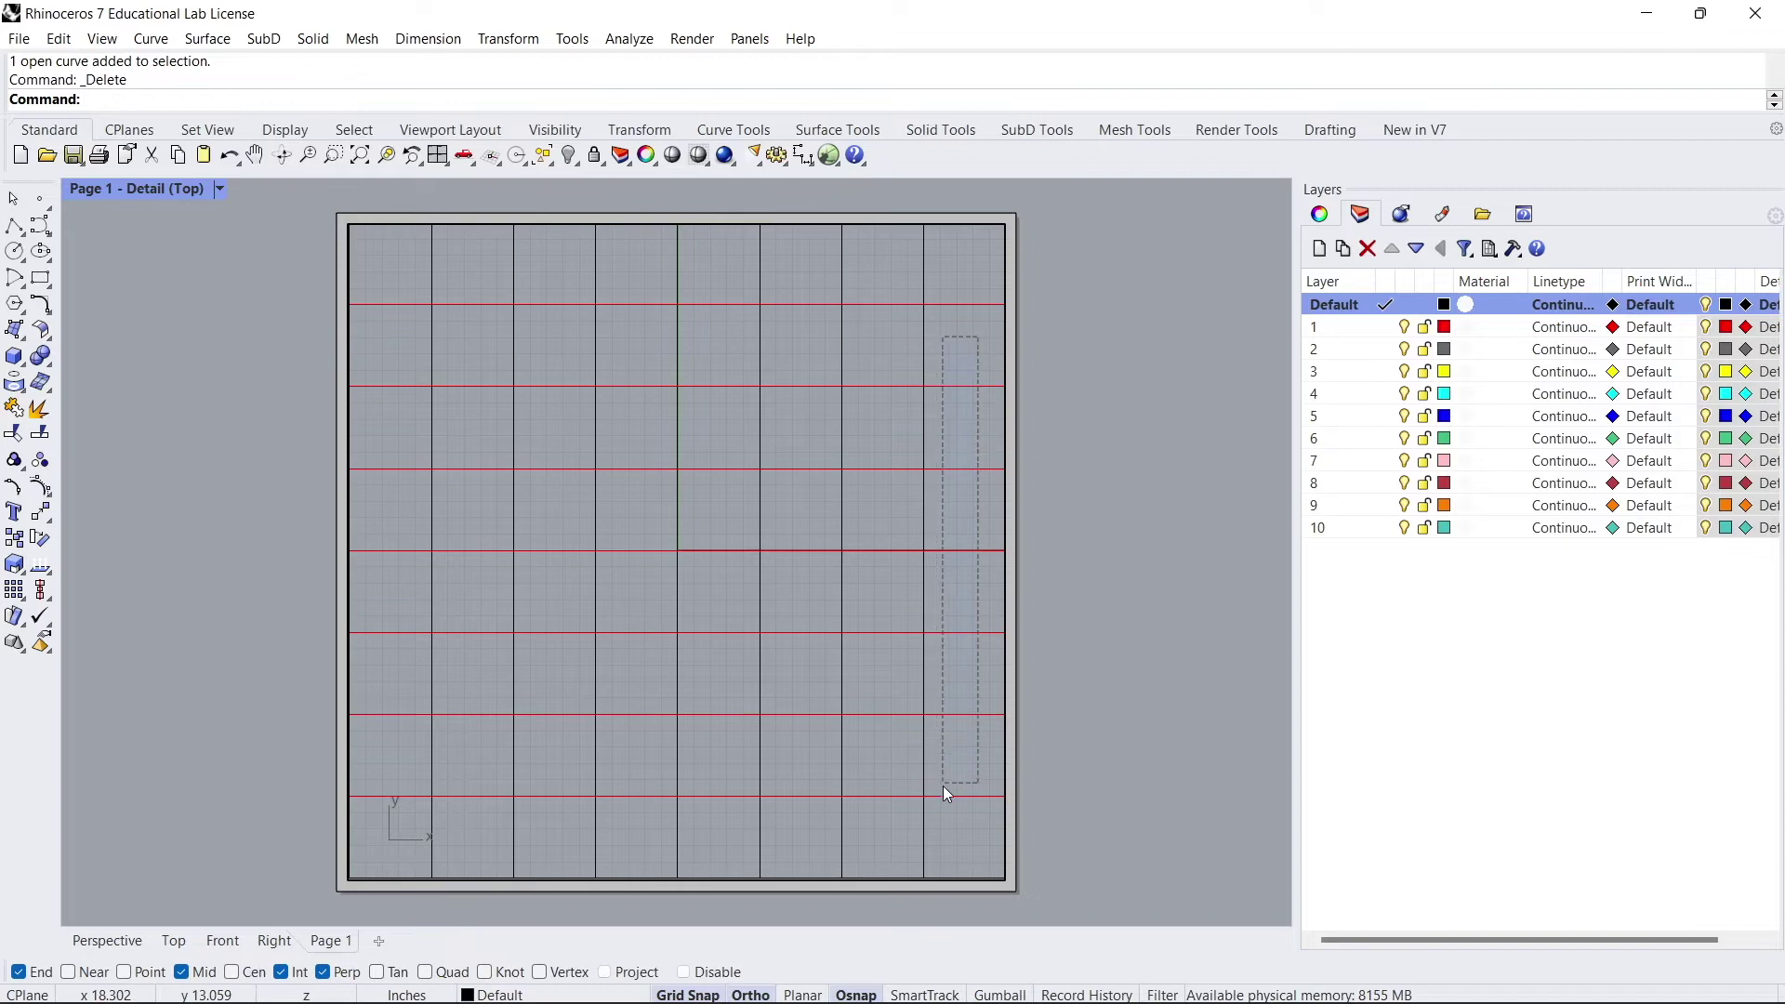
Move the first groups of horizontal grid lines onto layers 2, 3 and 4
left_click_drag(943, 811, 944, 820)
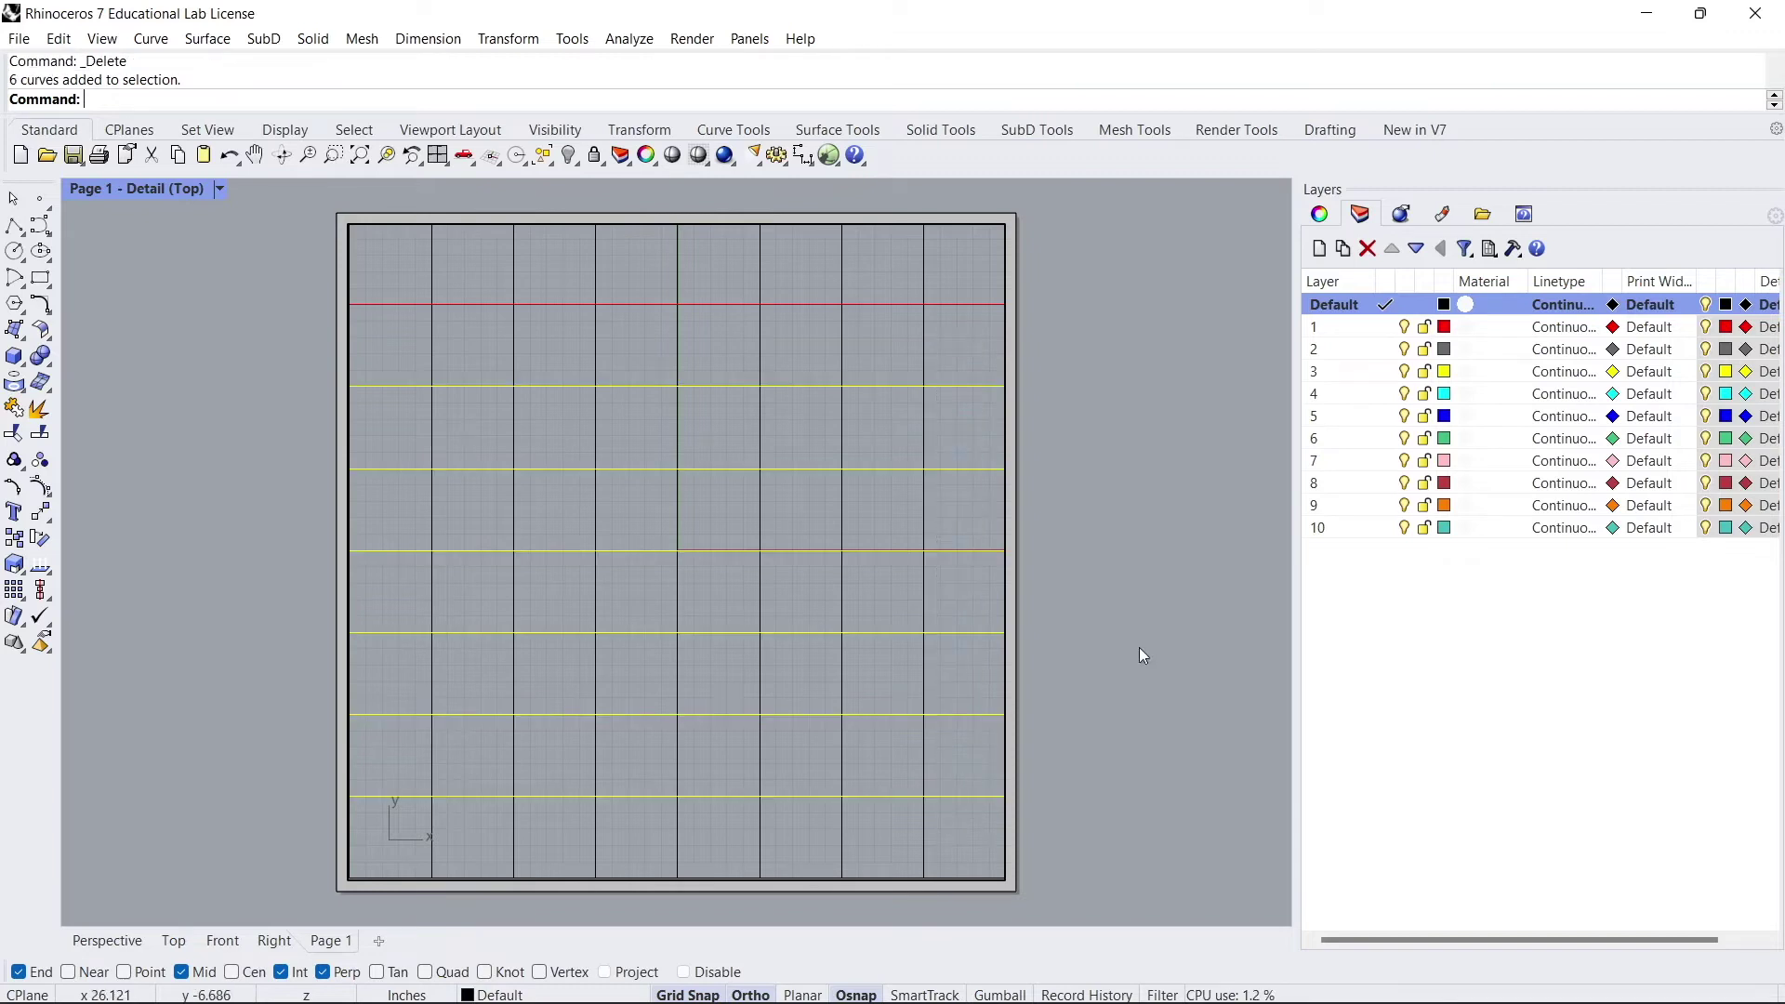
left_click(1356, 353)
right_click(1355, 353)
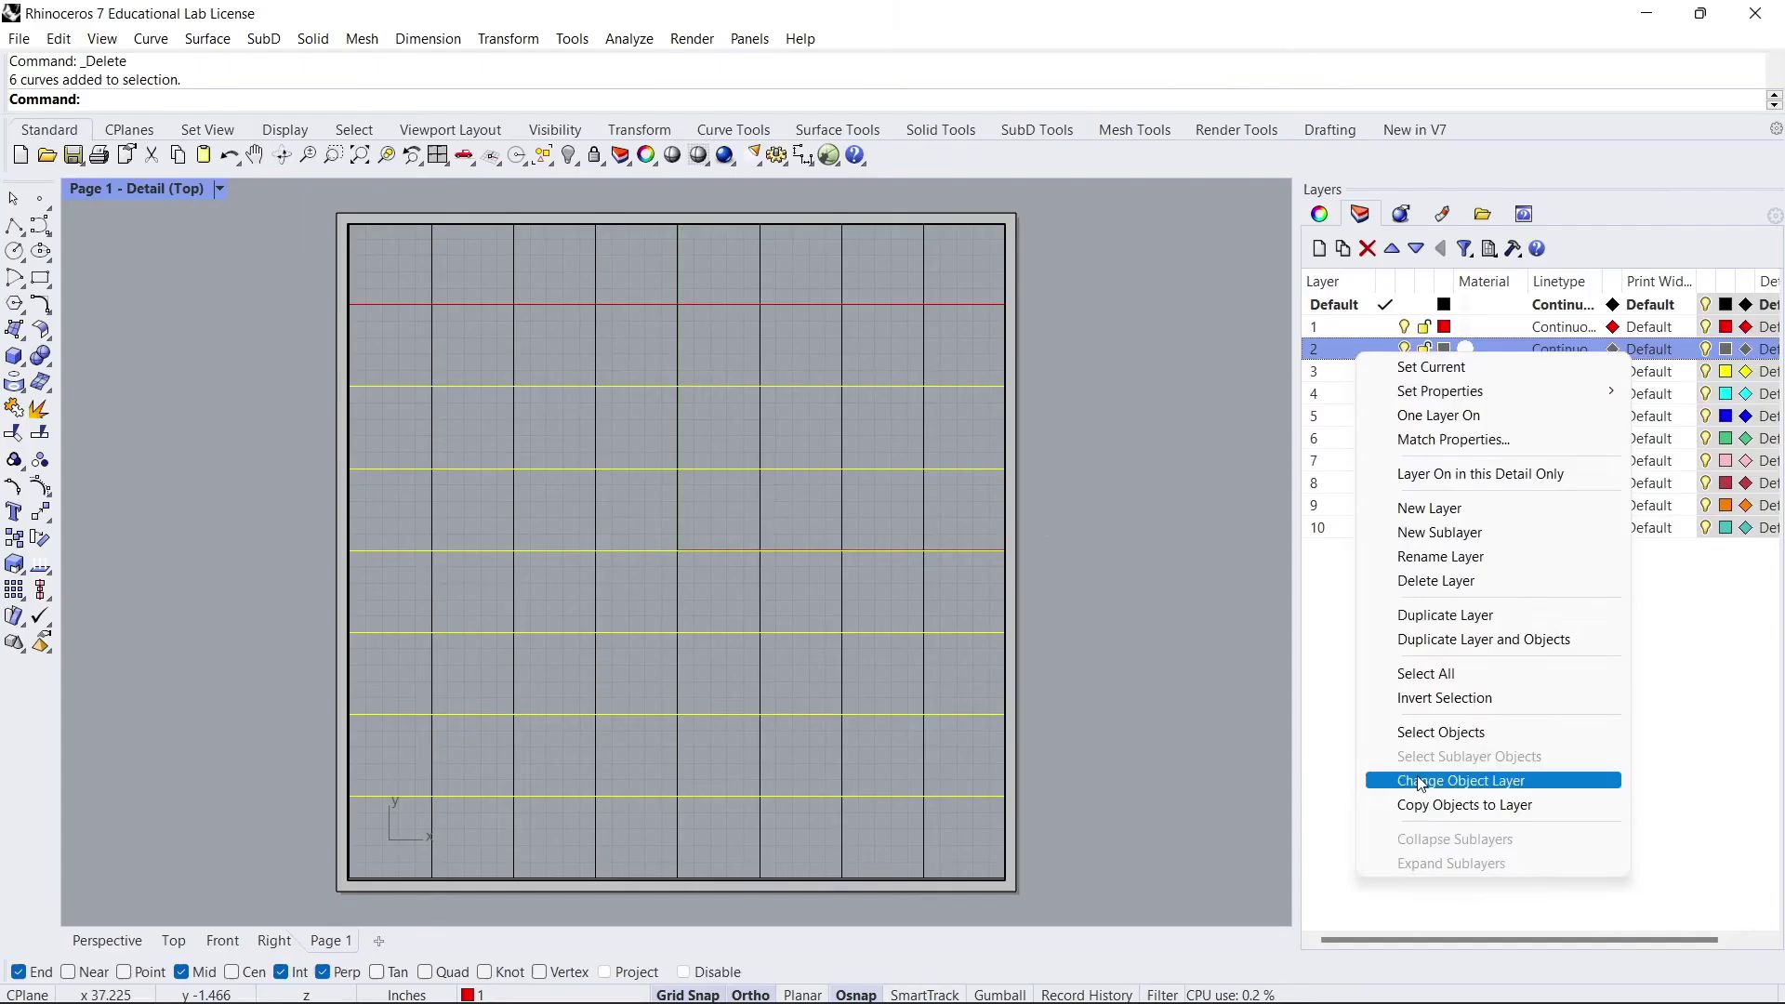
left_click(539, 428)
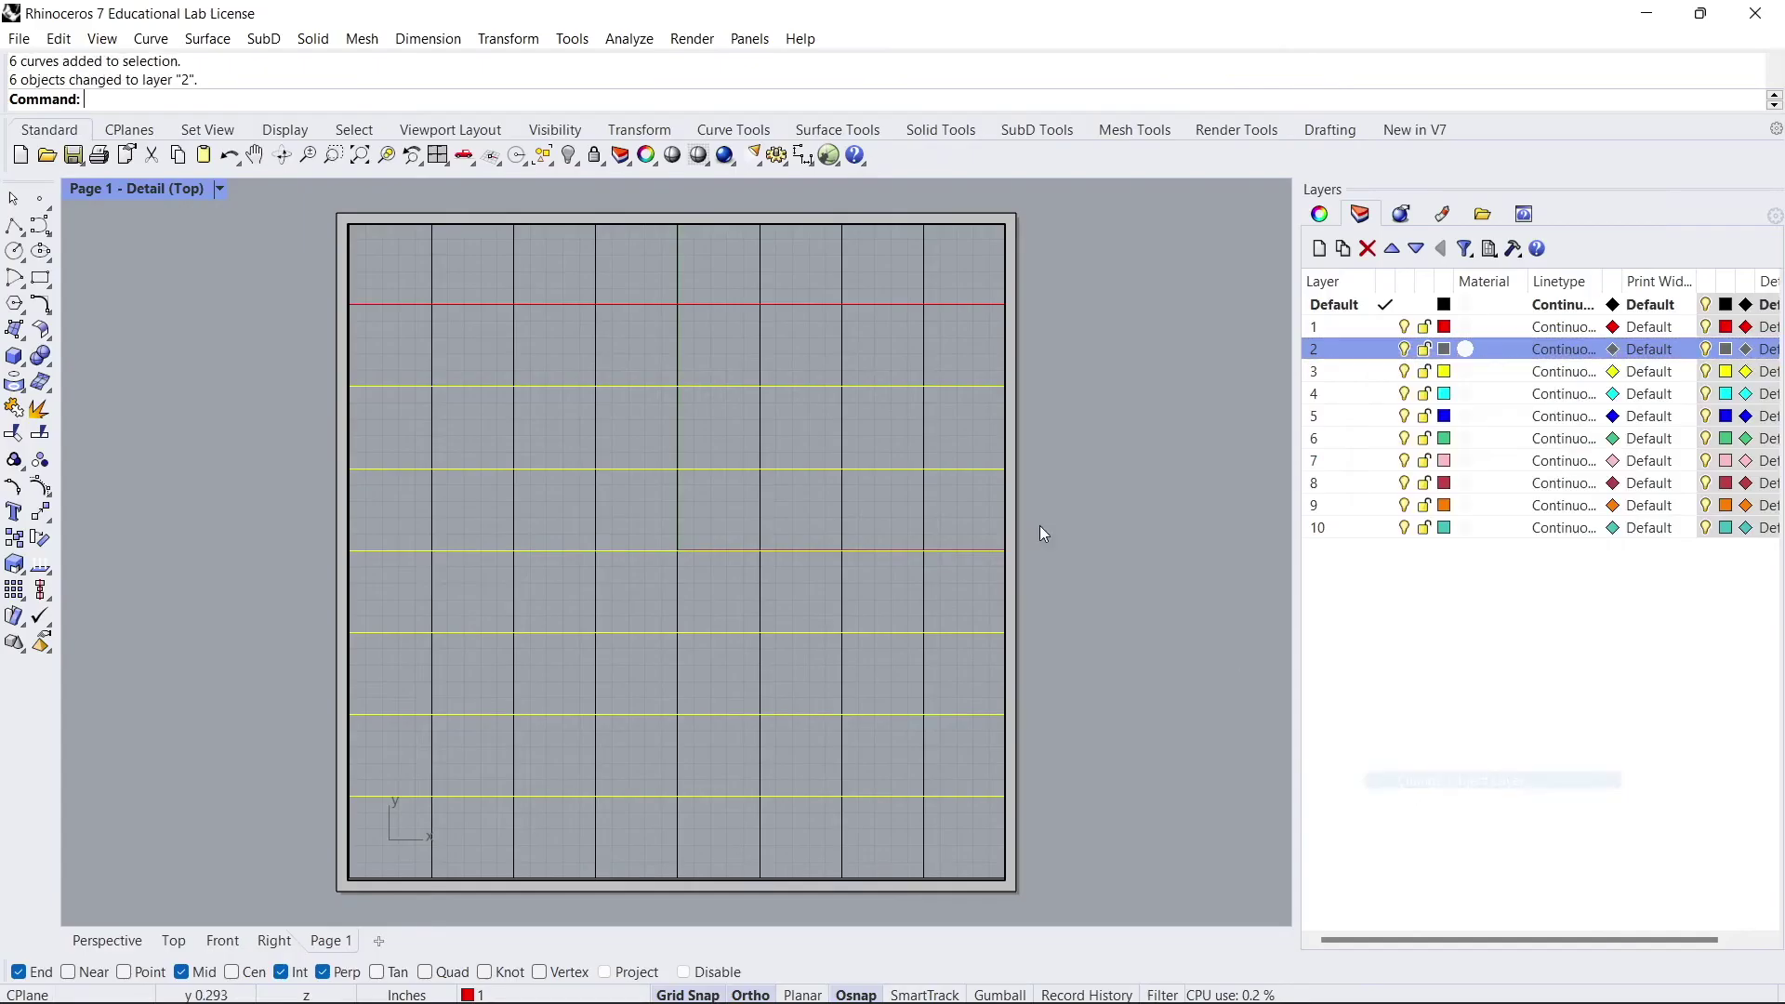
left_click_drag(961, 419, 945, 772)
left_click(1423, 371)
right_click(1330, 394)
left_click(1469, 824)
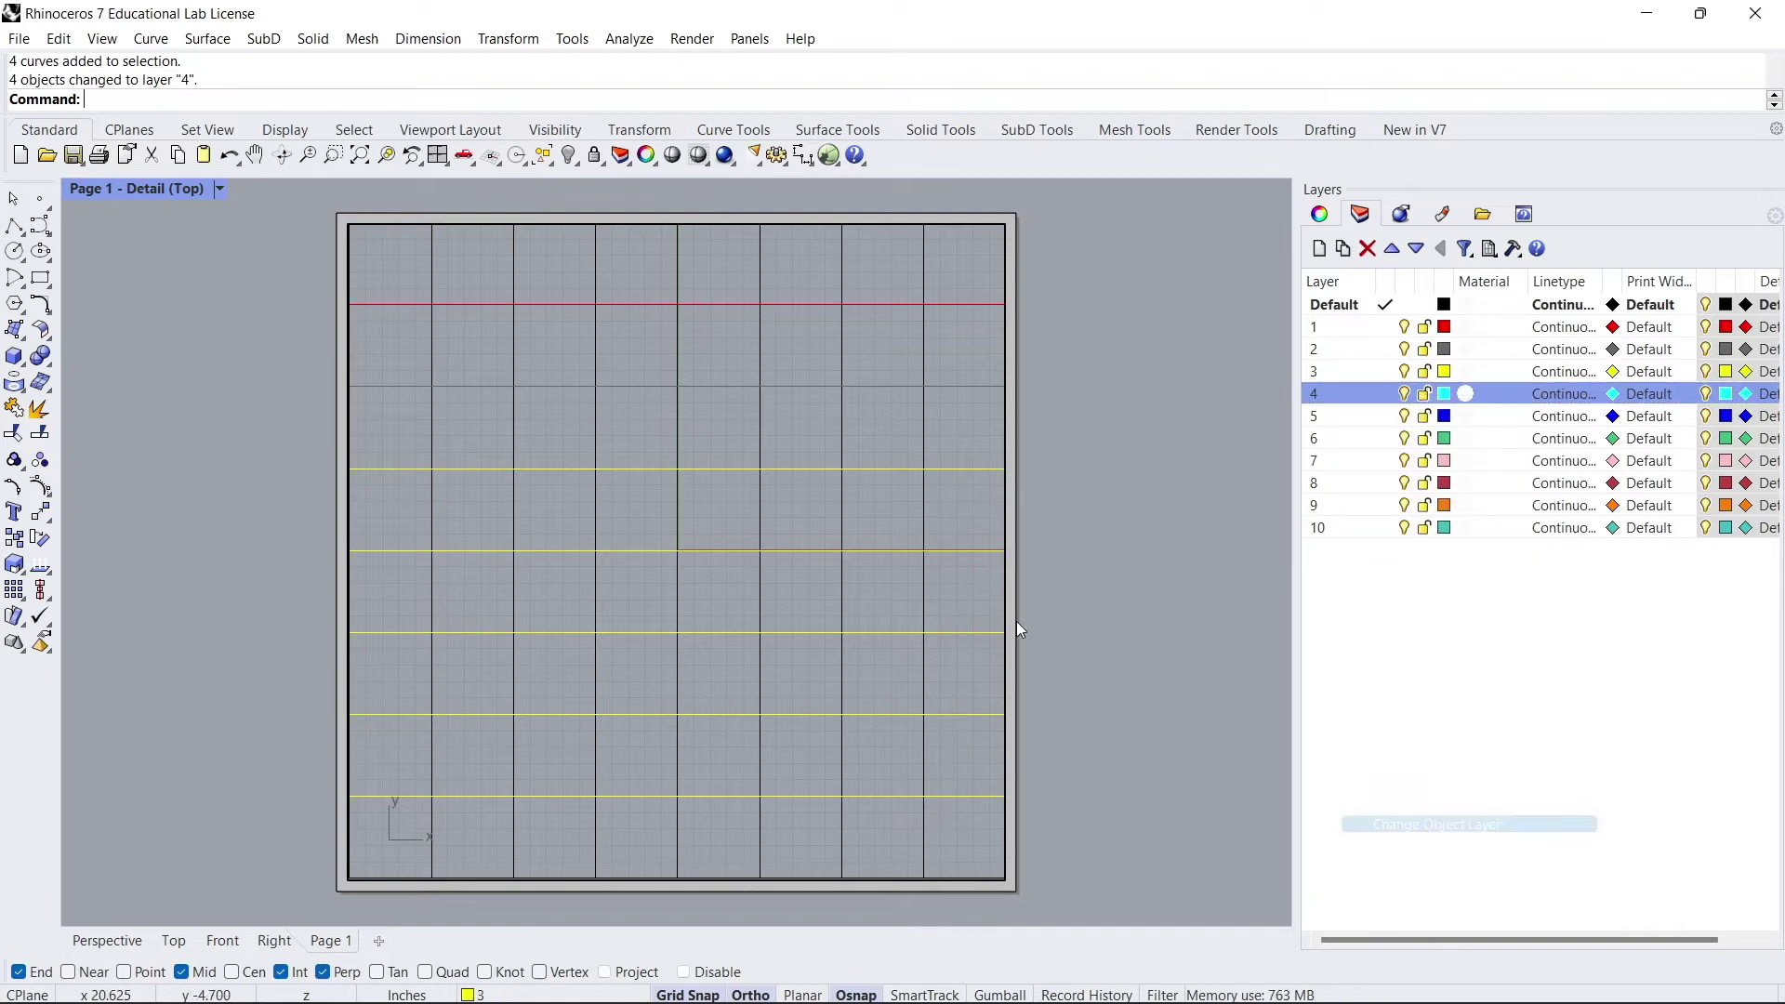
Move the remaining lower horizontal lines onto layers 5 and 6, and the bottom line onto layer 7
left_click_drag(1017, 621, 986, 809)
right_click(1353, 415)
left_click(1488, 846)
left_click_drag(1041, 688, 976, 818)
right_click(1348, 438)
left_click(1478, 868)
left_click_drag(1058, 756, 977, 811)
right_click(1343, 460)
left_click(1381, 896)
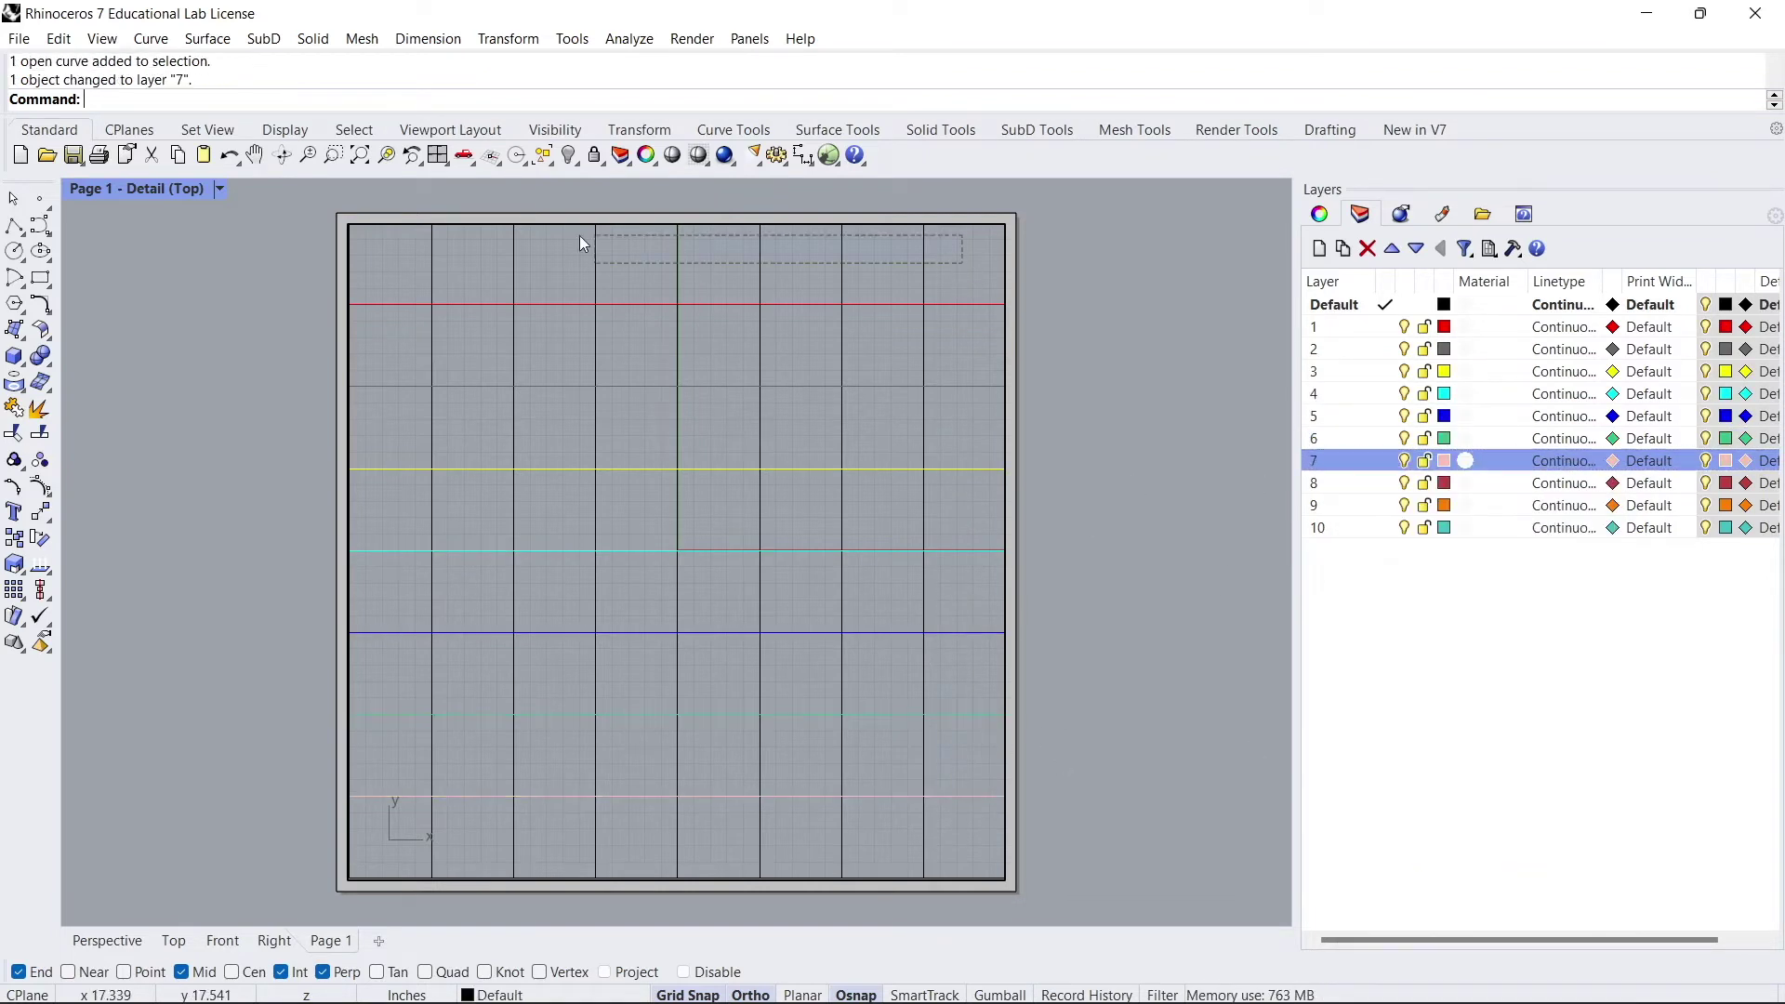
Put the vertical grid lines on layers 8, 9 and 10, with the last three on layer 10
left_click_drag(416, 234, 416, 235)
right_click(1343, 483)
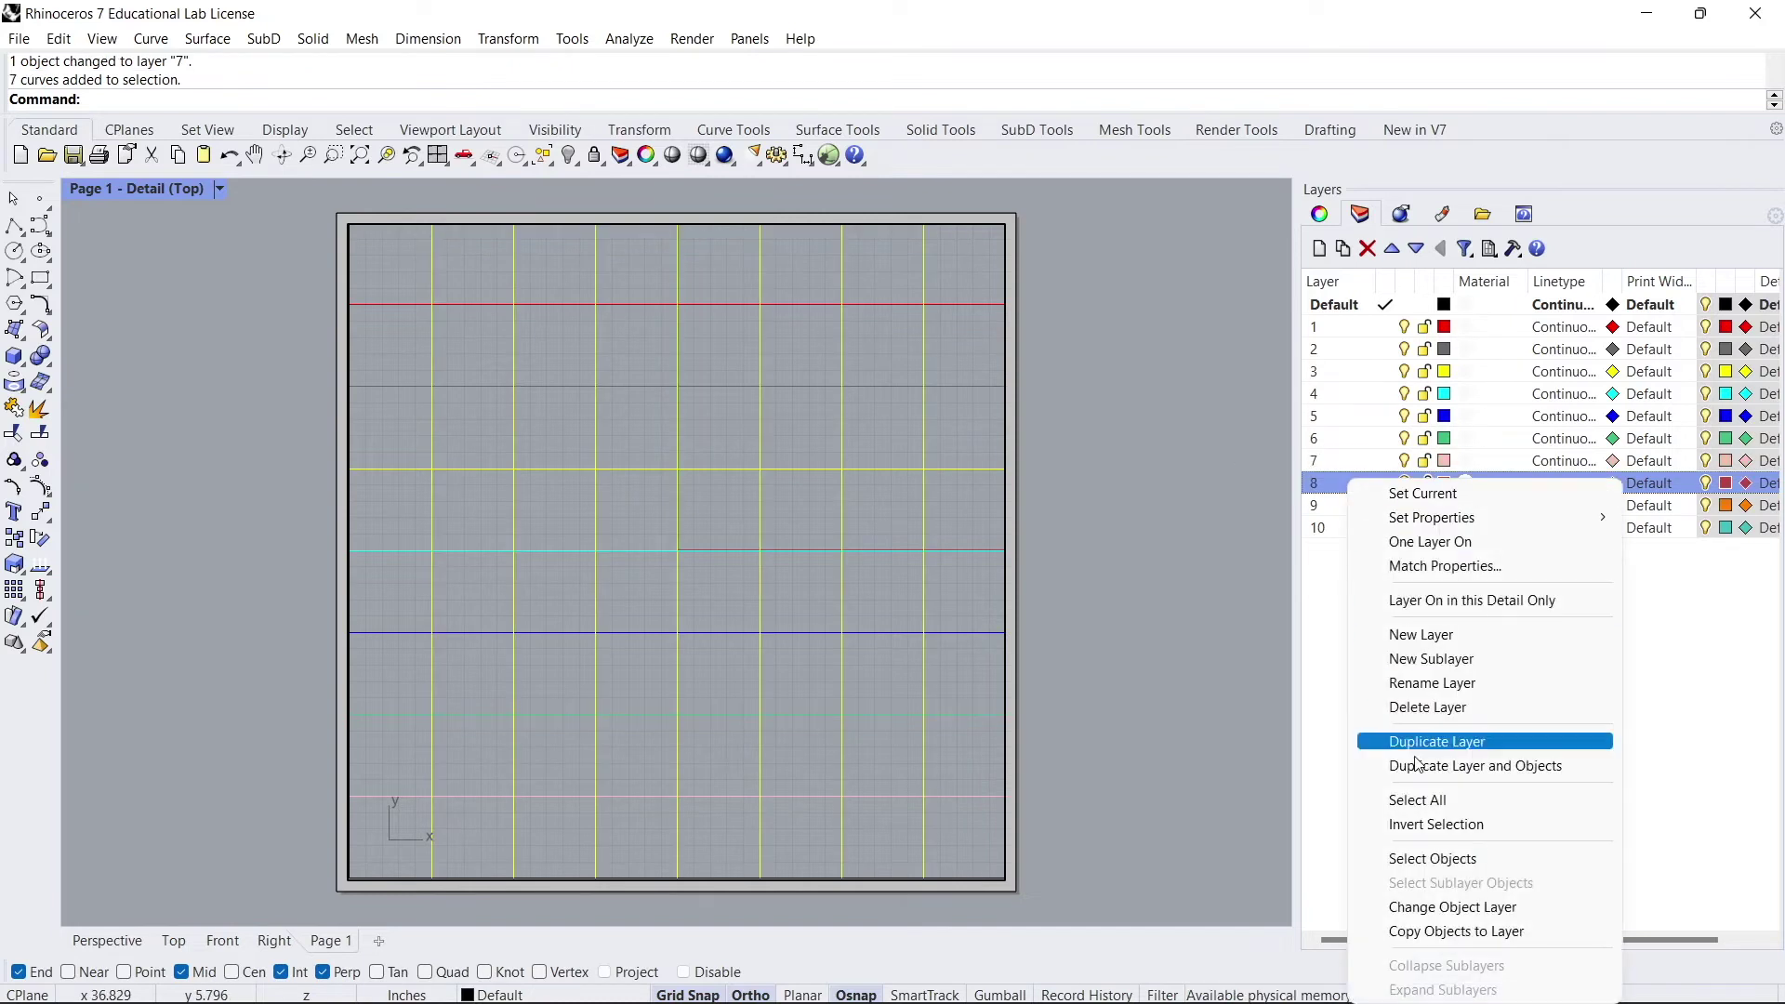
left_click(1450, 907)
left_click(842, 288)
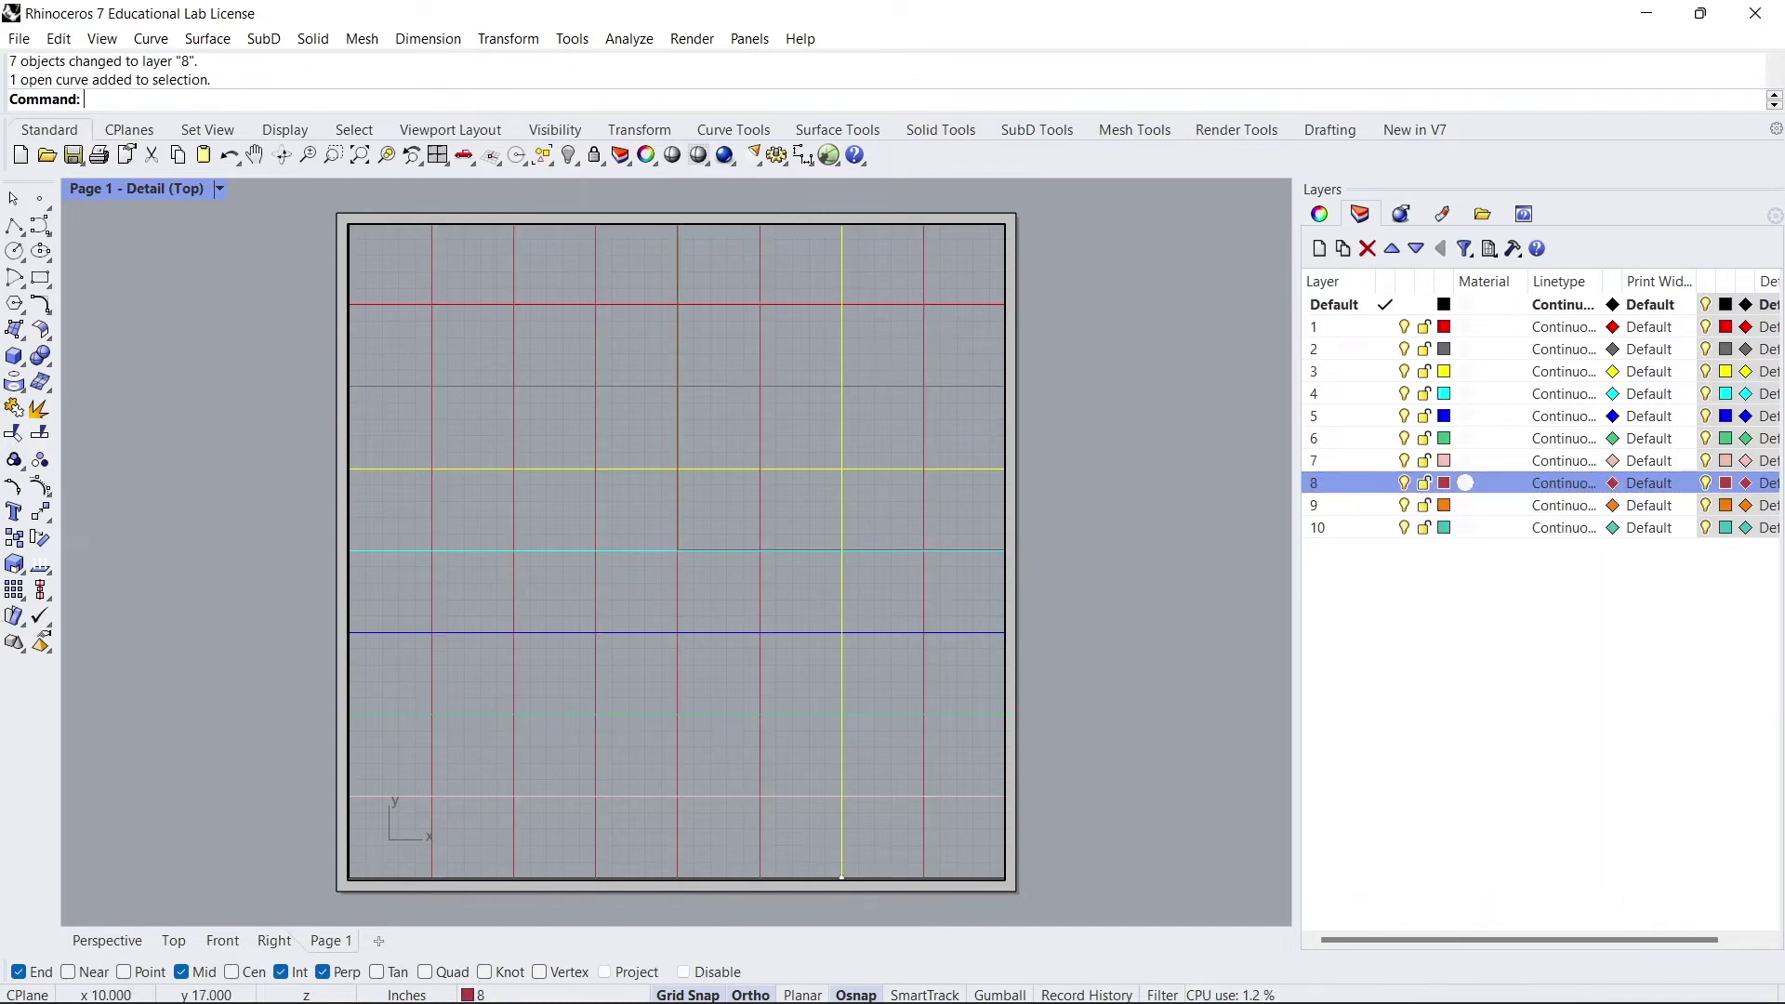
left_click(760, 269)
left_click_drag(676, 243, 463, 260)
right_click(1343, 505)
left_click(1450, 930)
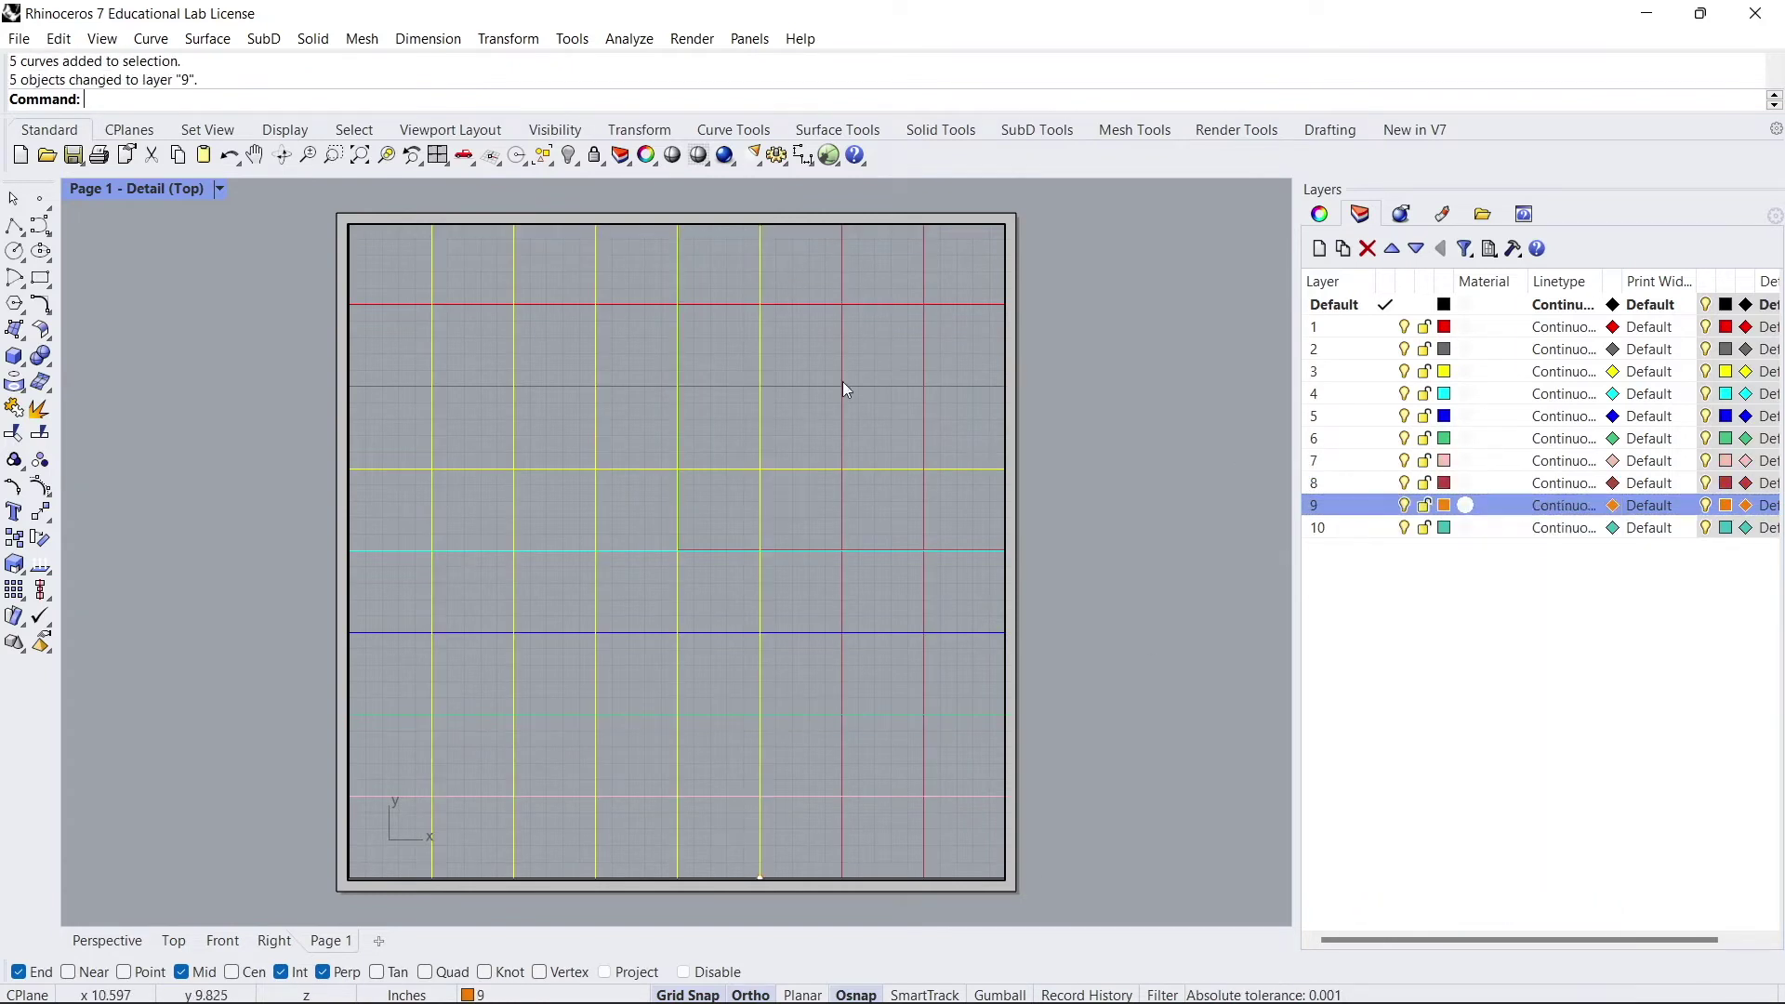
right_click(1345, 530)
left_click(1450, 897)
left_click(1159, 427)
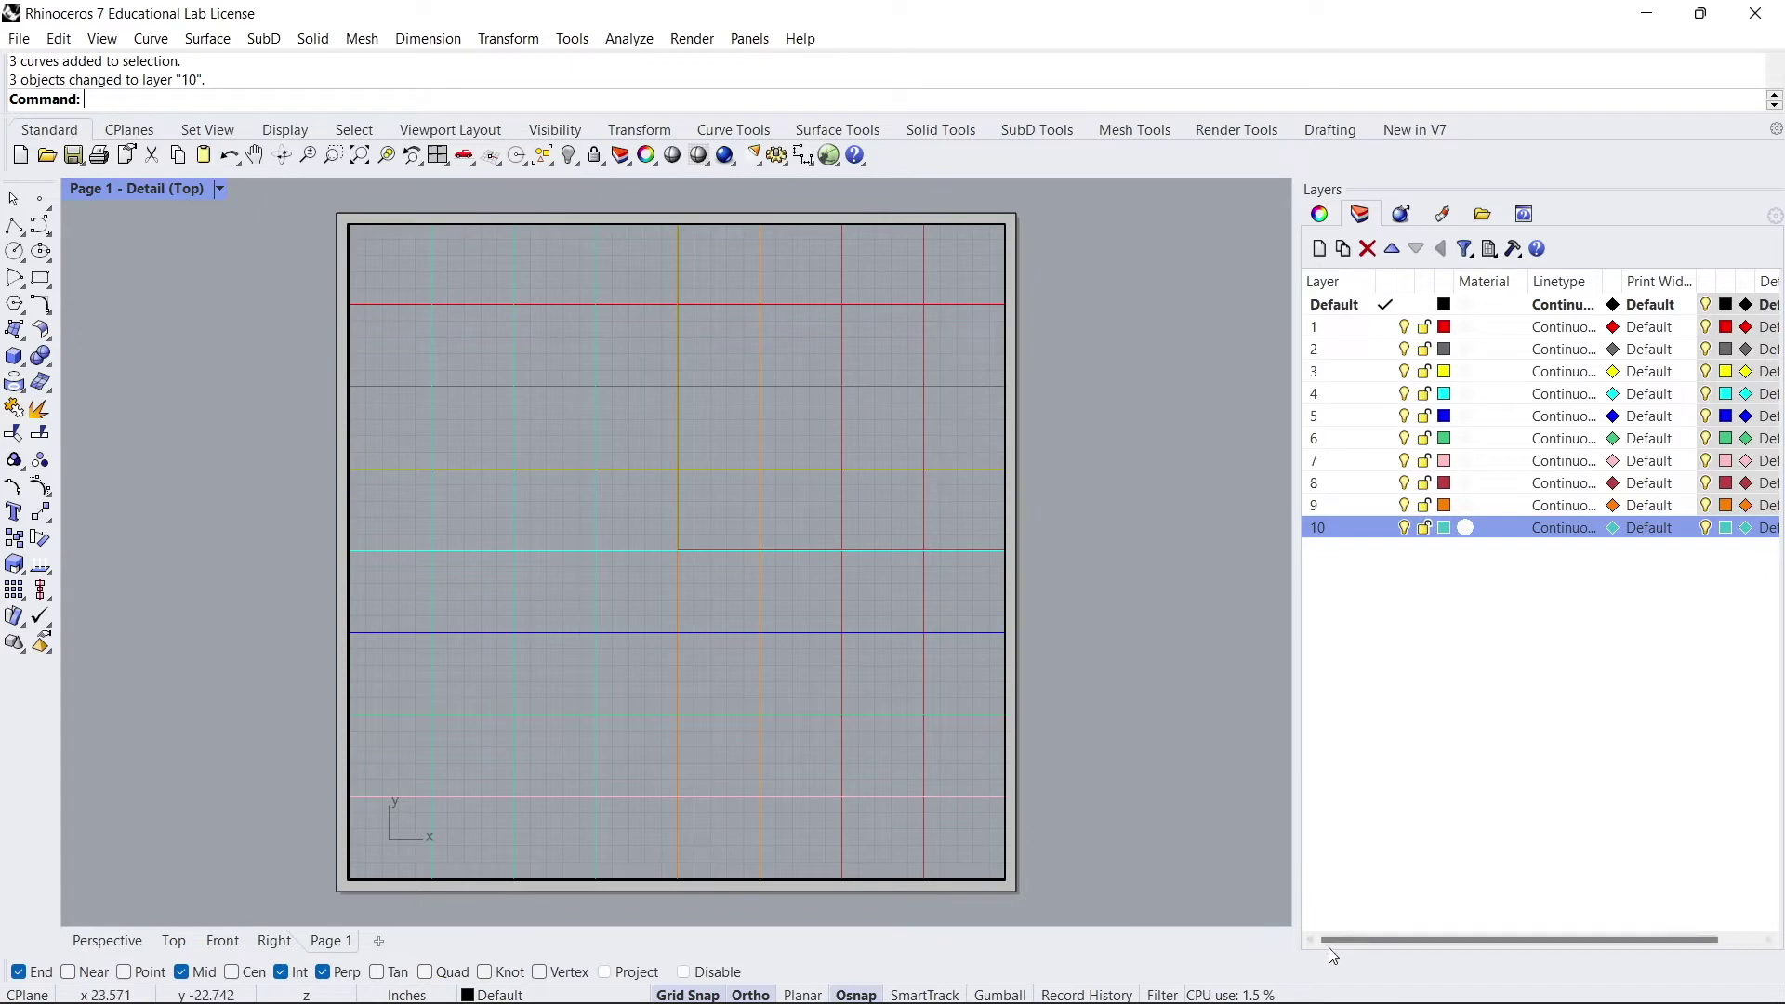
left_click_drag(1341, 940, 1431, 943)
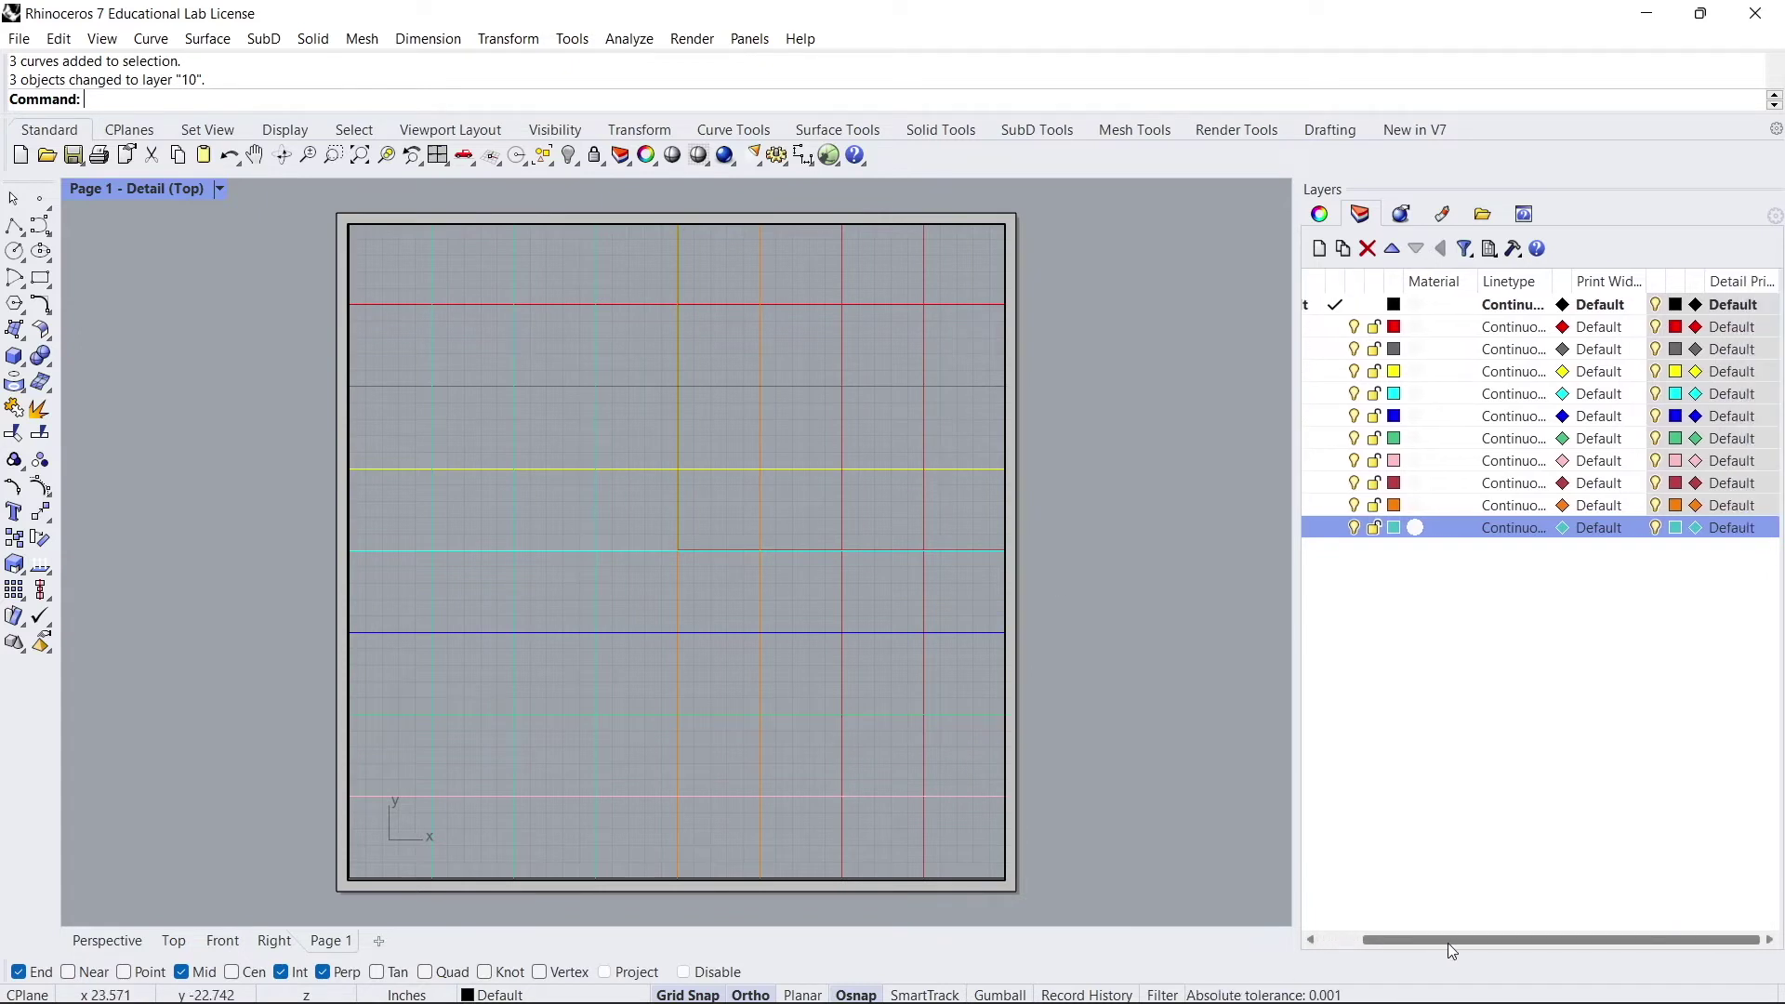
Reactivate the detail view and widen the Layers panel's Print Width column
double_click(259, 550)
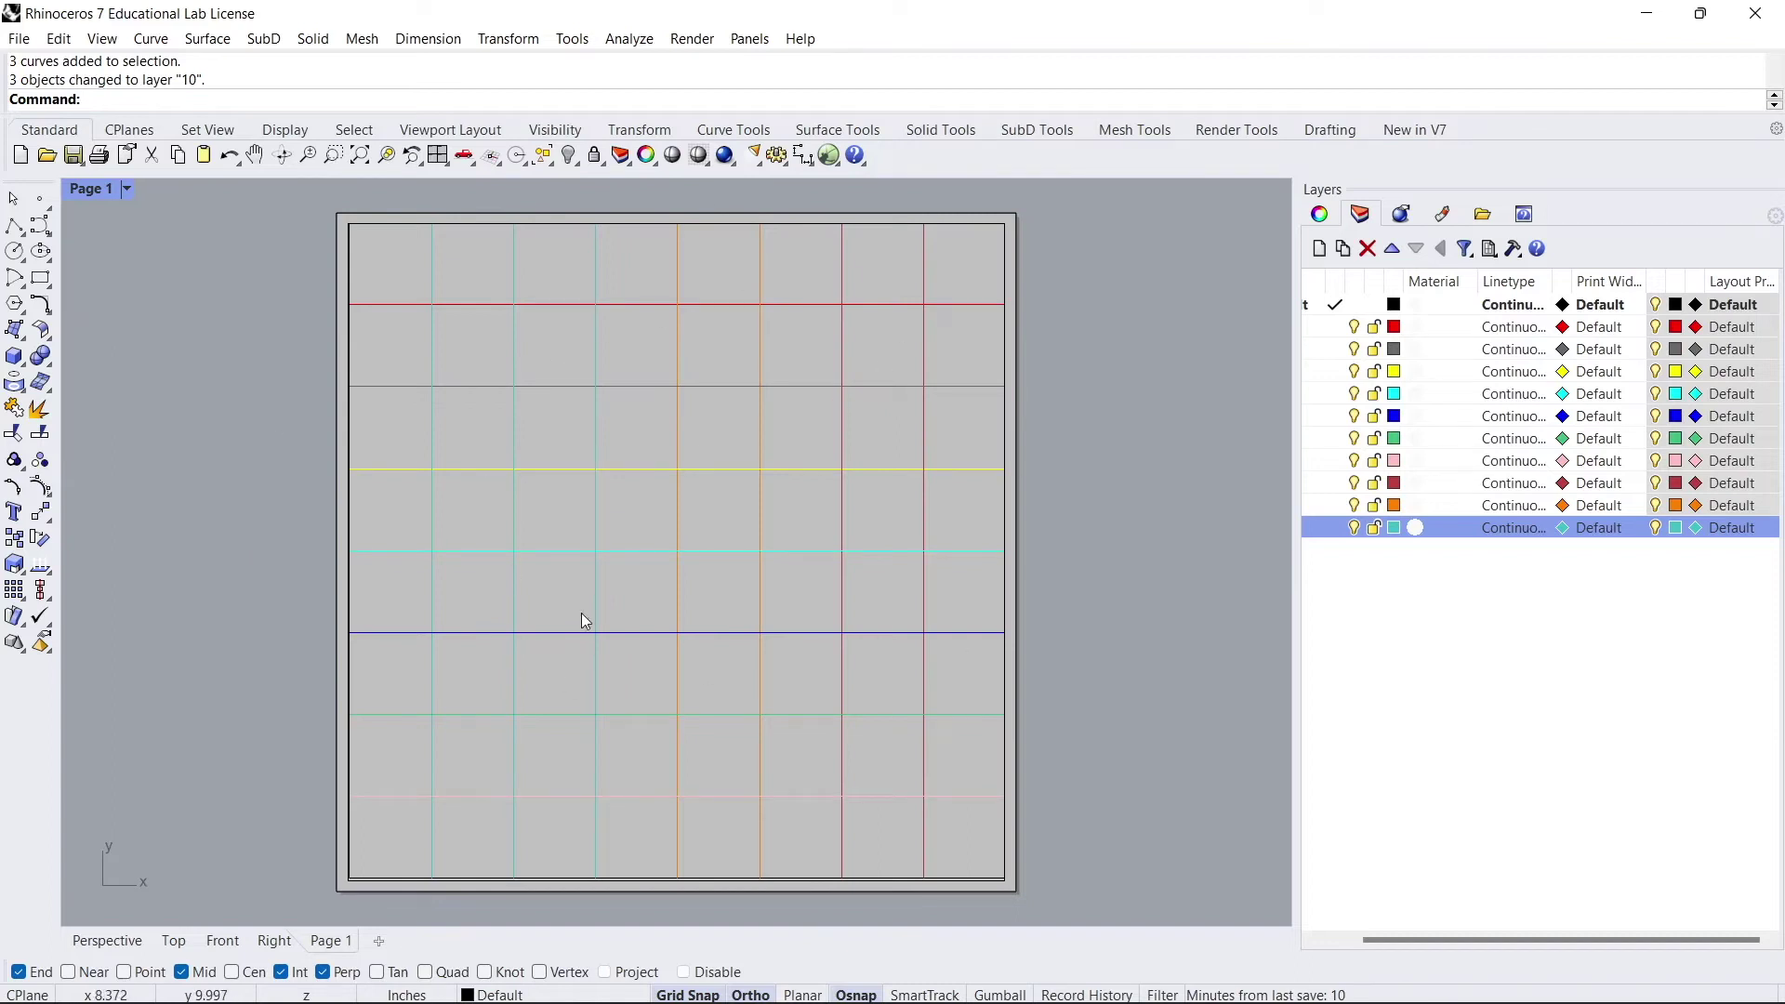
double_click(611, 433)
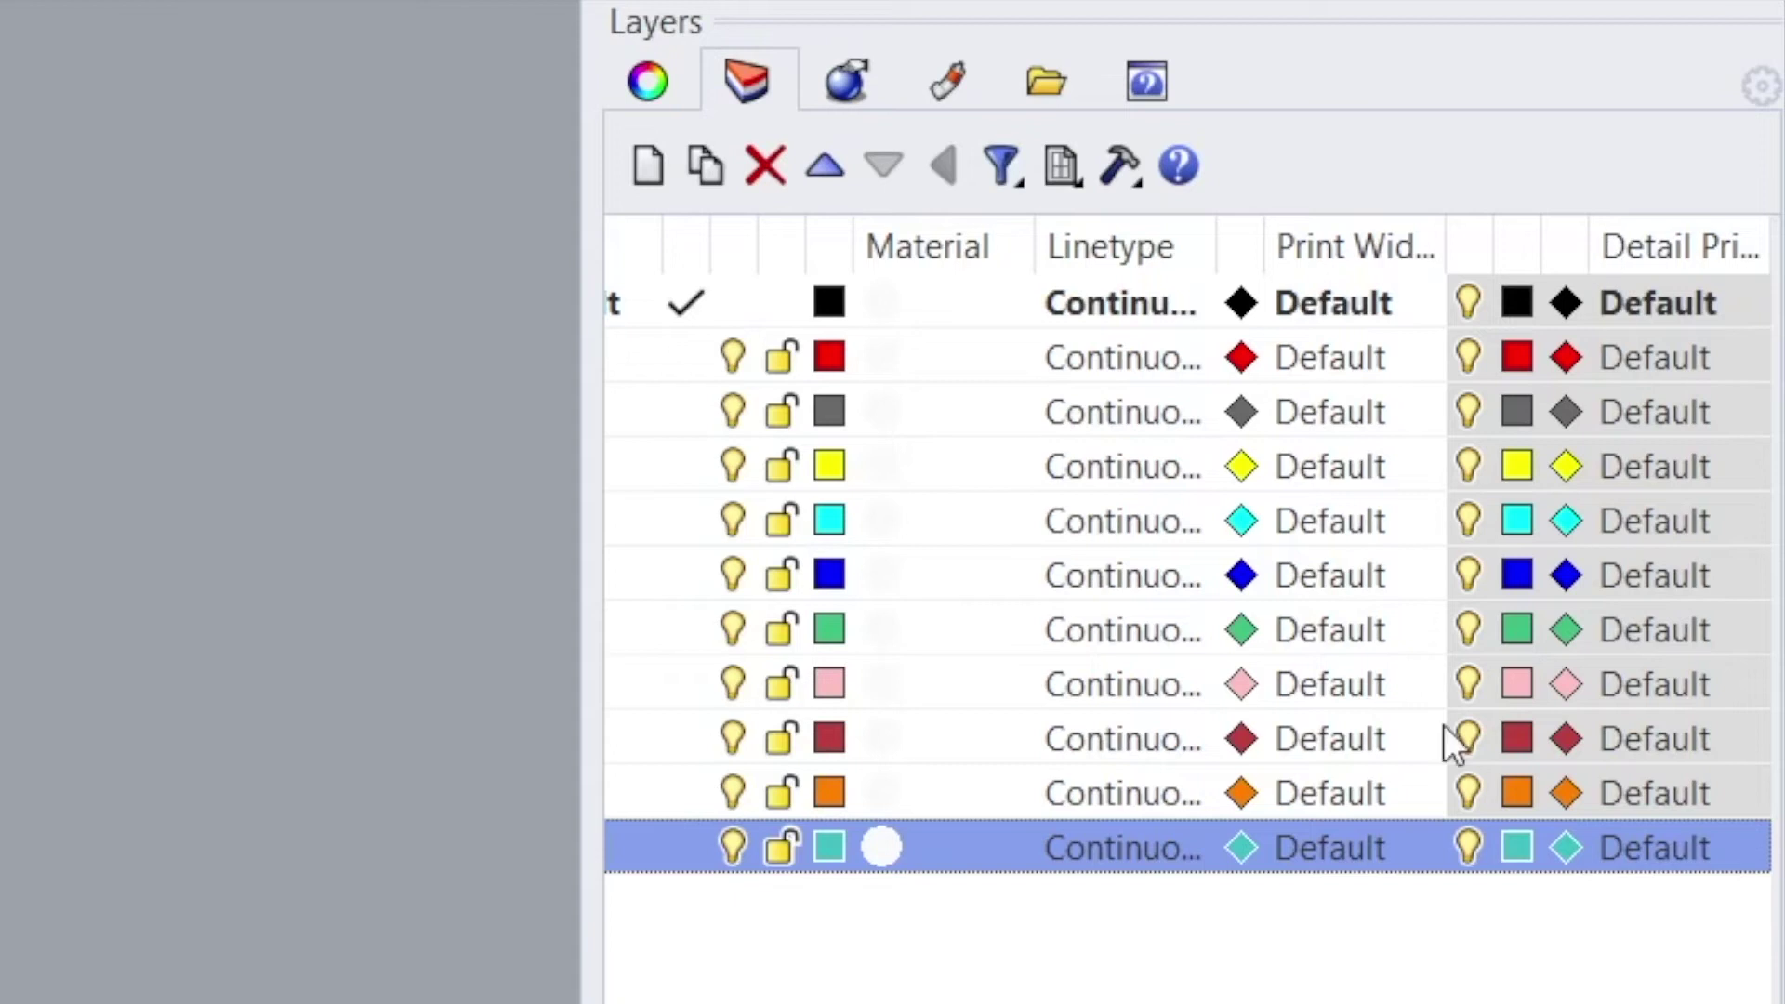
key("Escape")
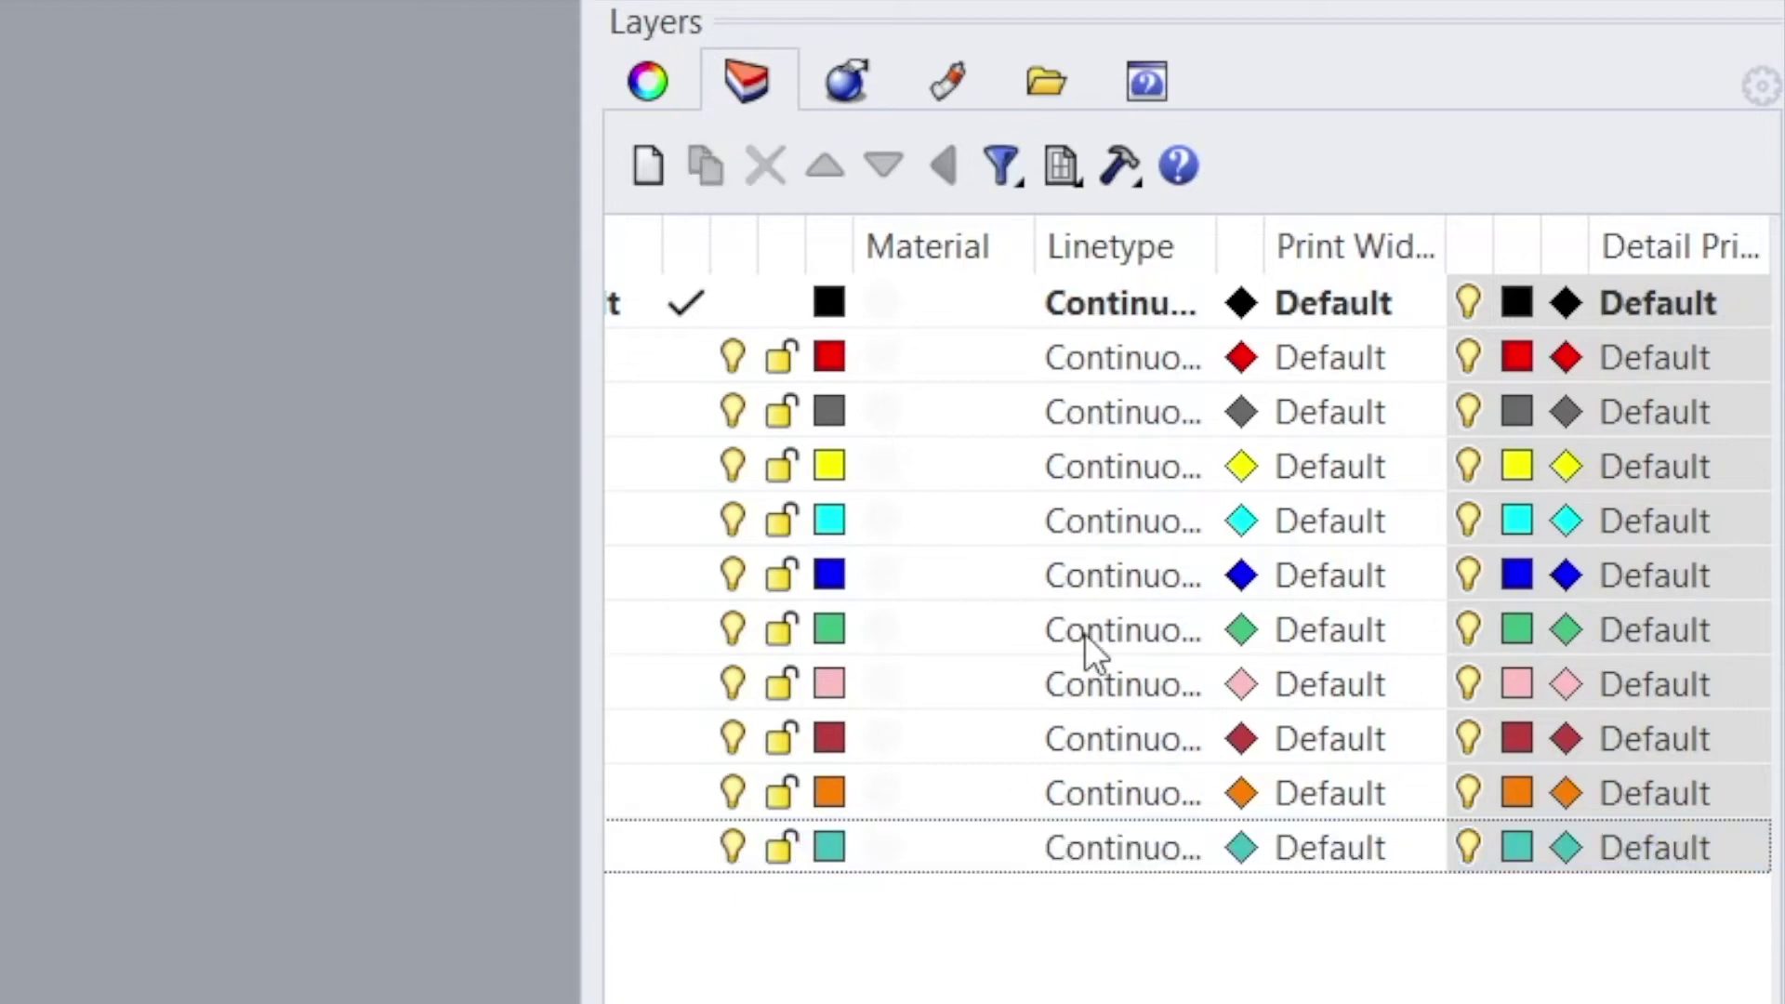
left_click_drag(1446, 247, 1700, 261)
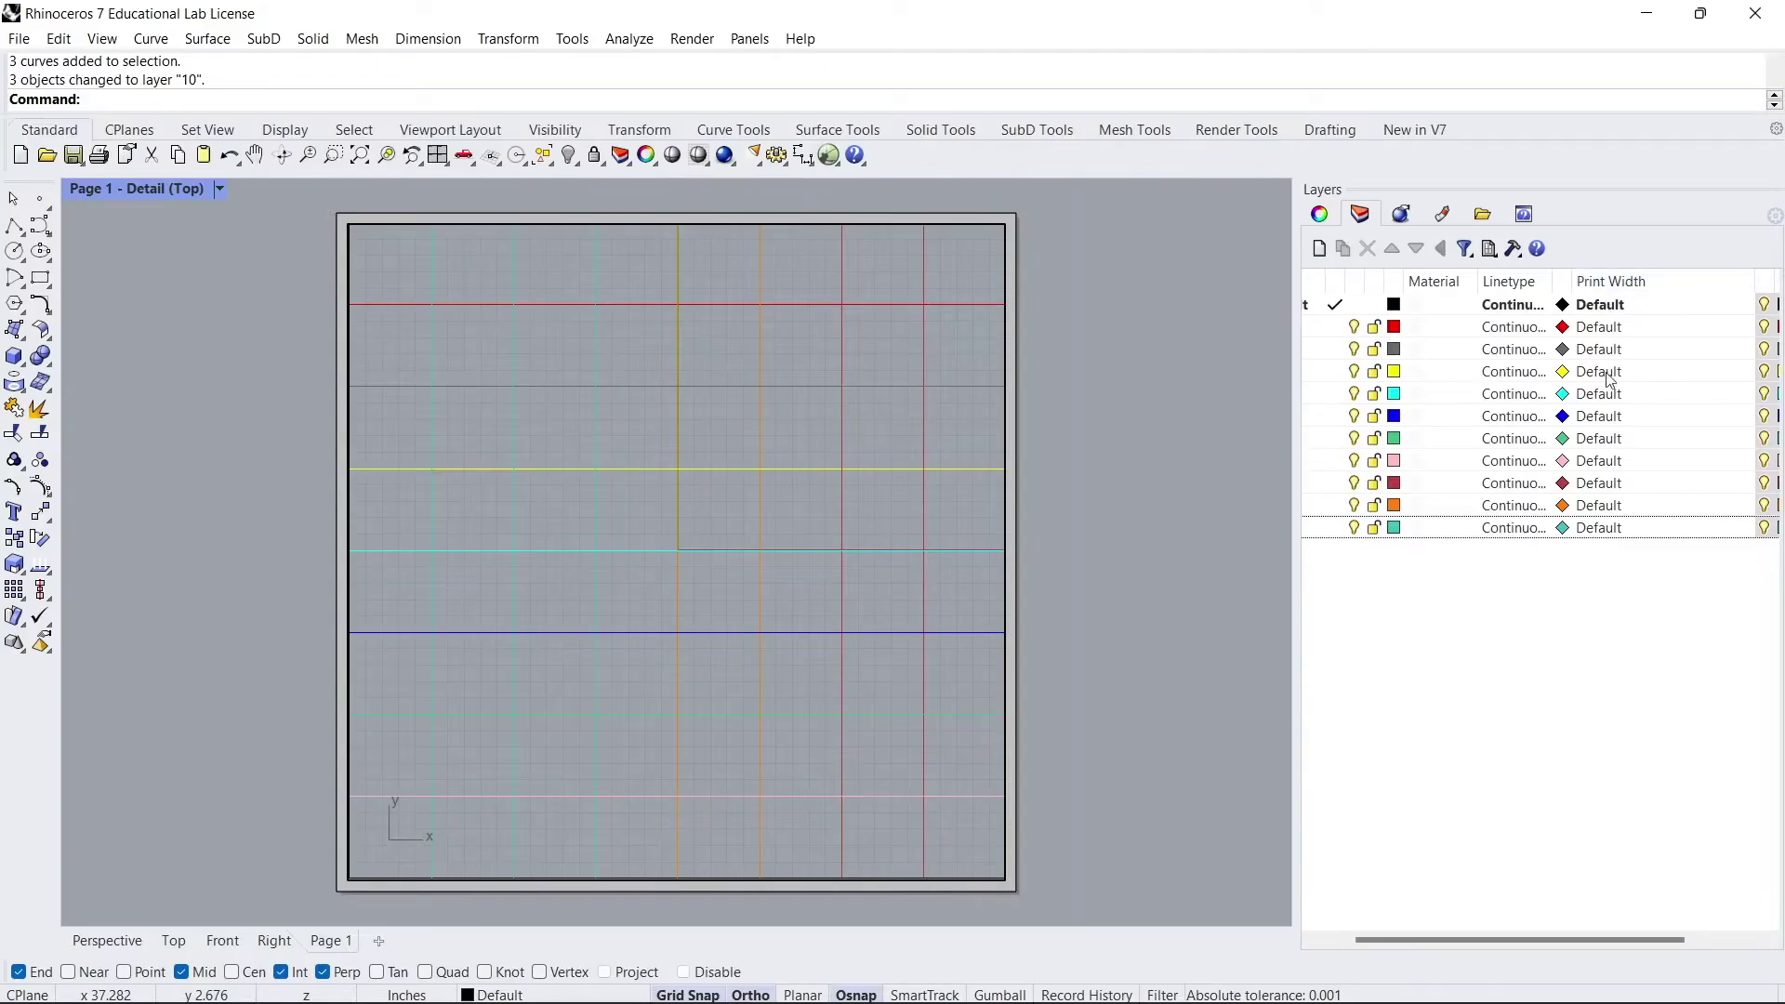
Set print width 2 on the red layer and 1.2 on the grey layer
left_click(1595, 326)
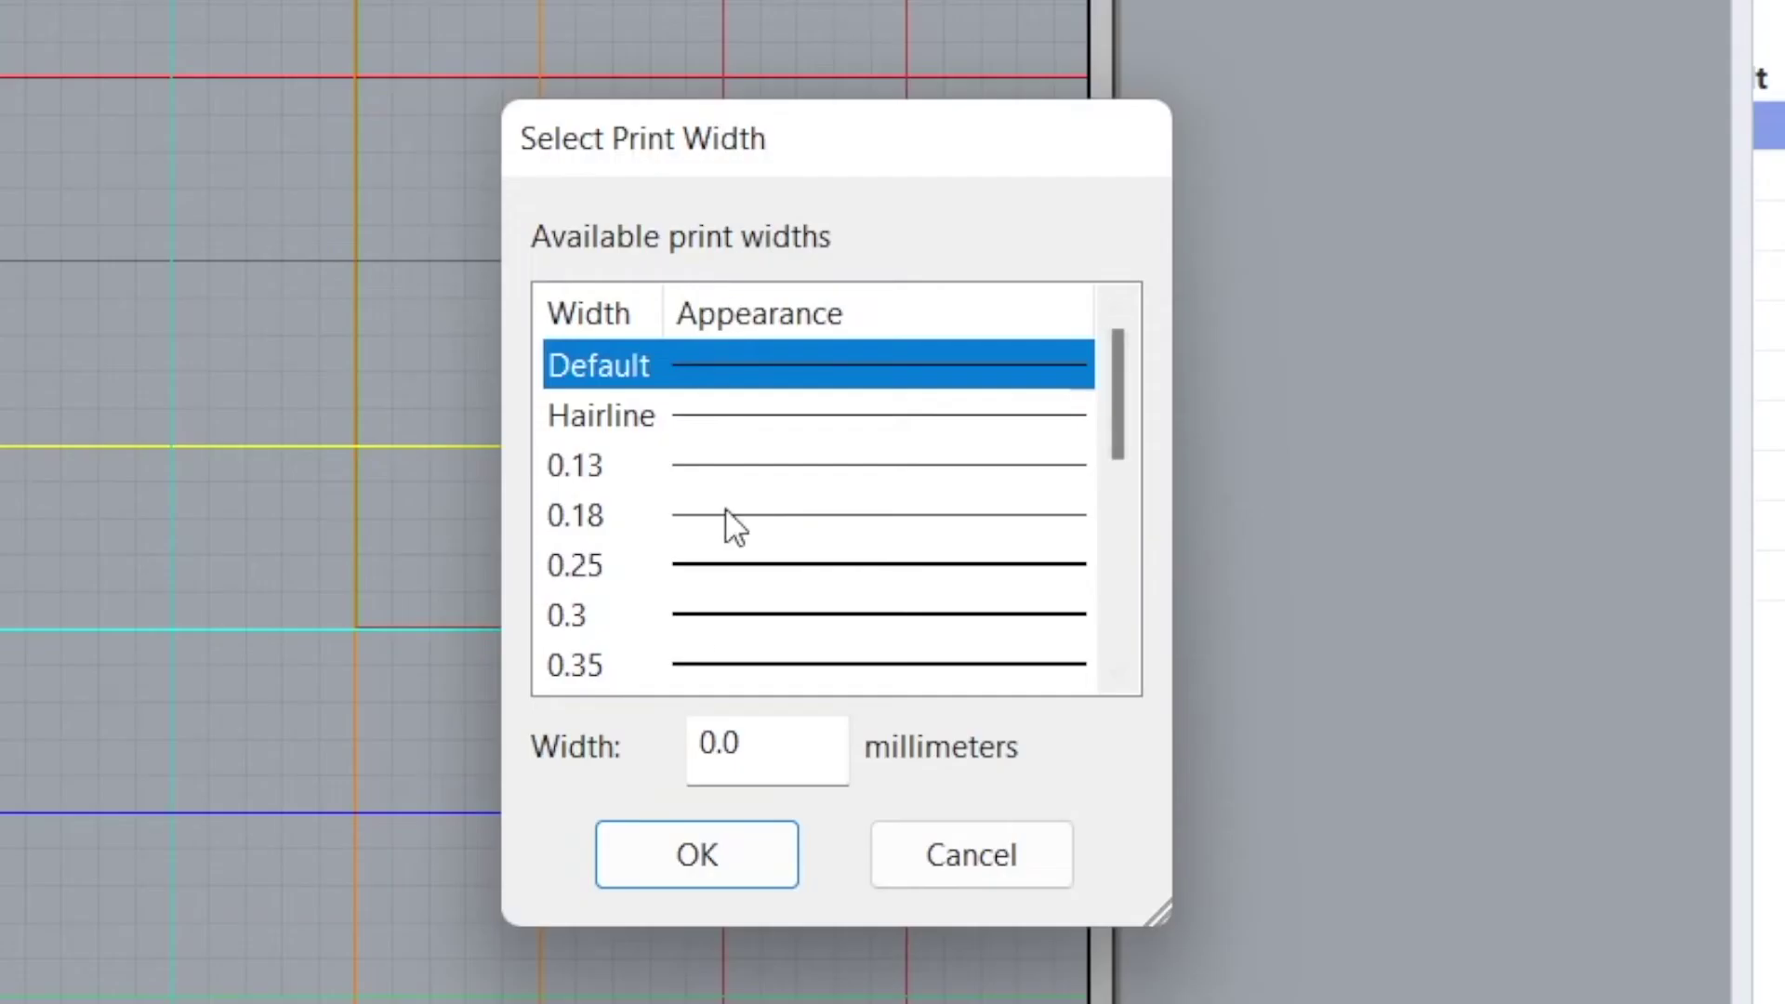
scroll(834, 530, "down", 4)
left_click(749, 617)
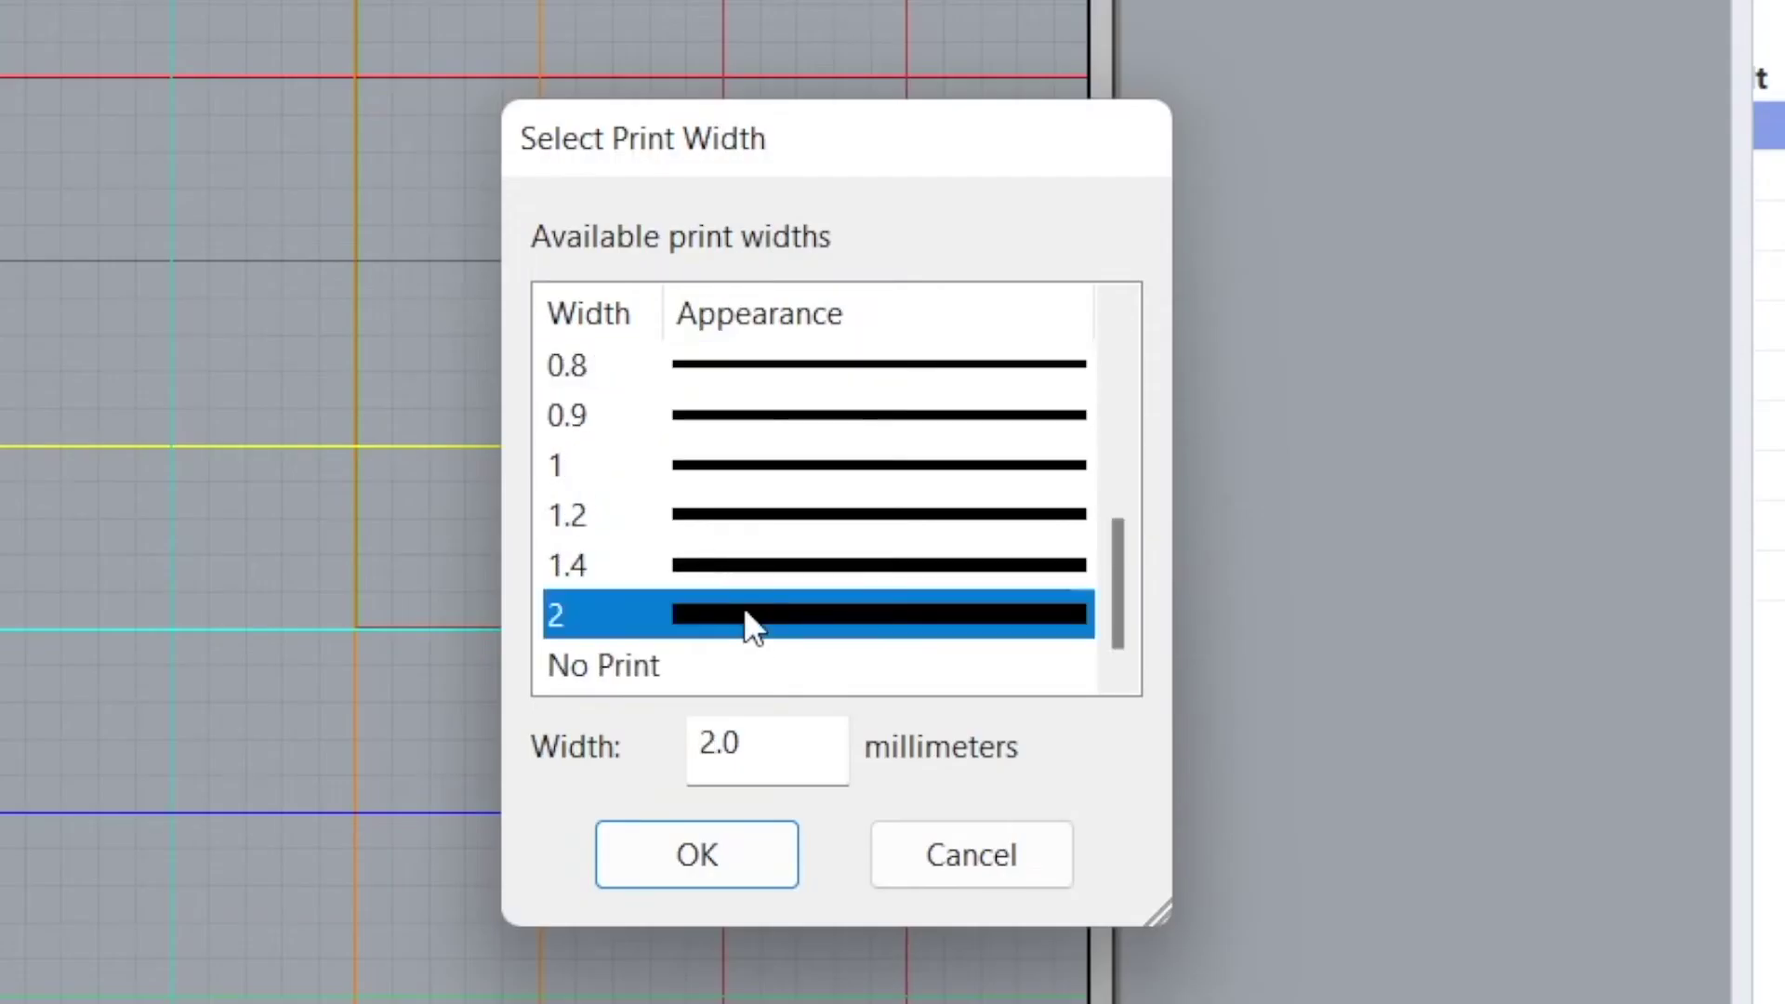
left_click(696, 854)
left_click(1595, 349)
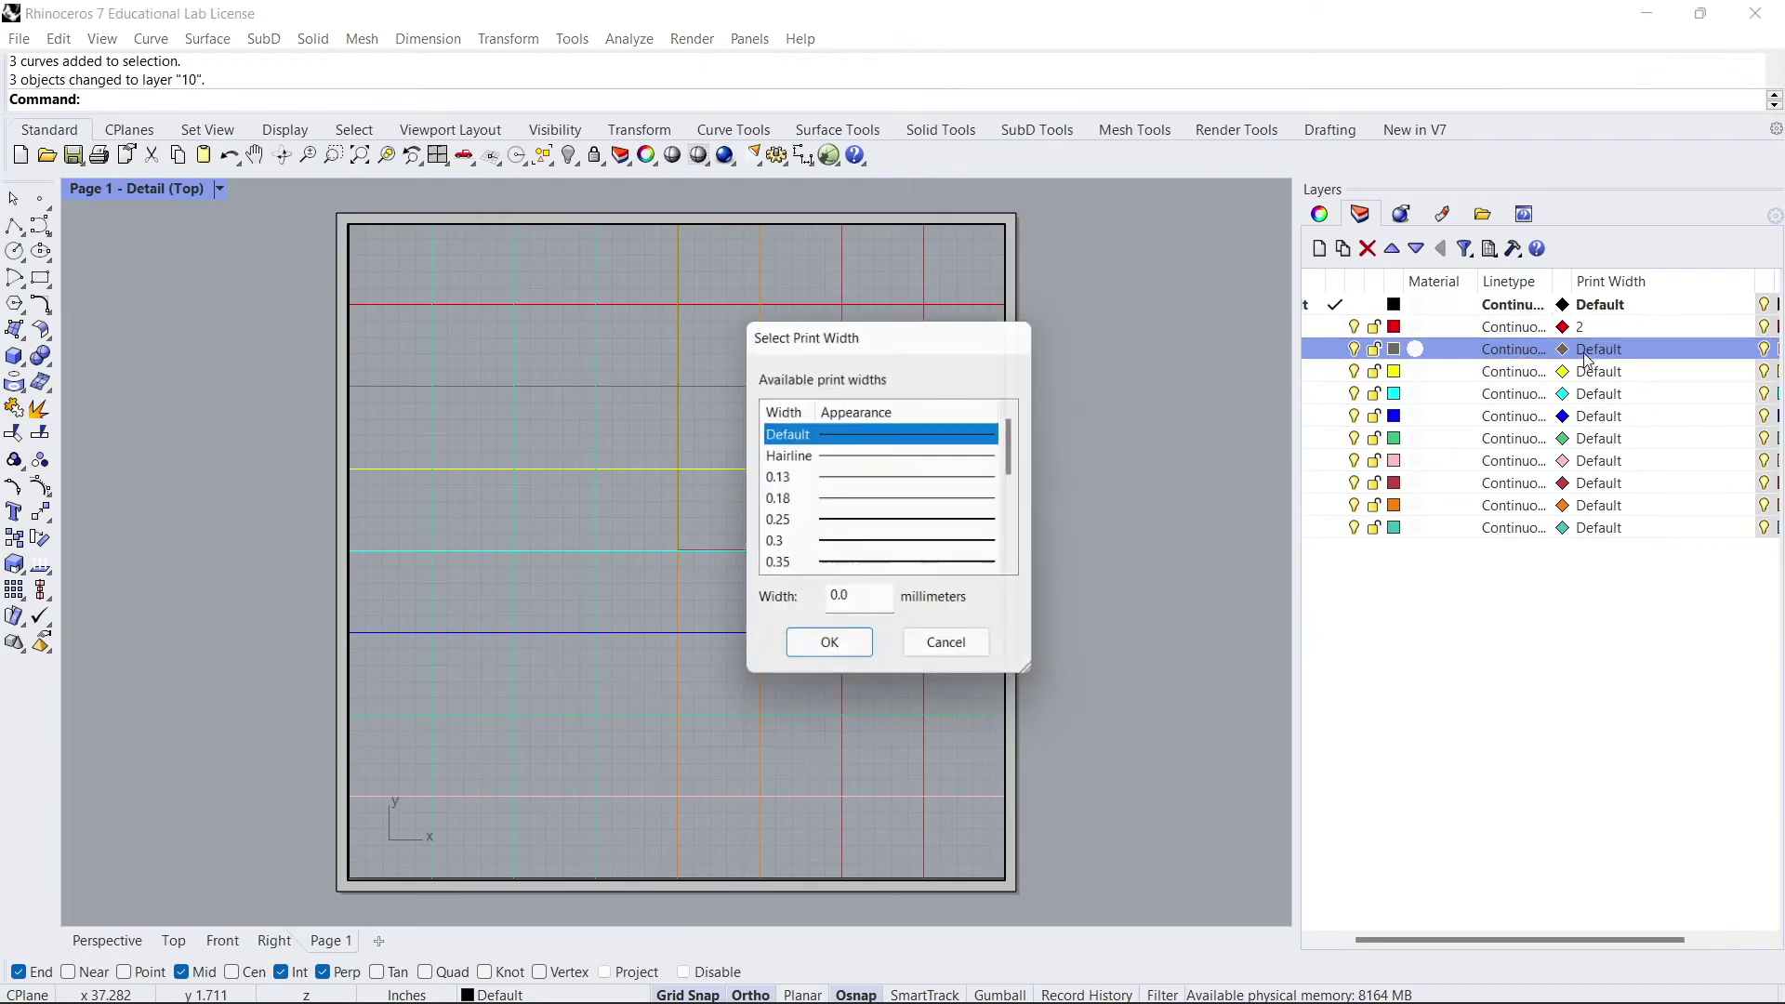
scroll(851, 572, "down", 5)
left_click(873, 514)
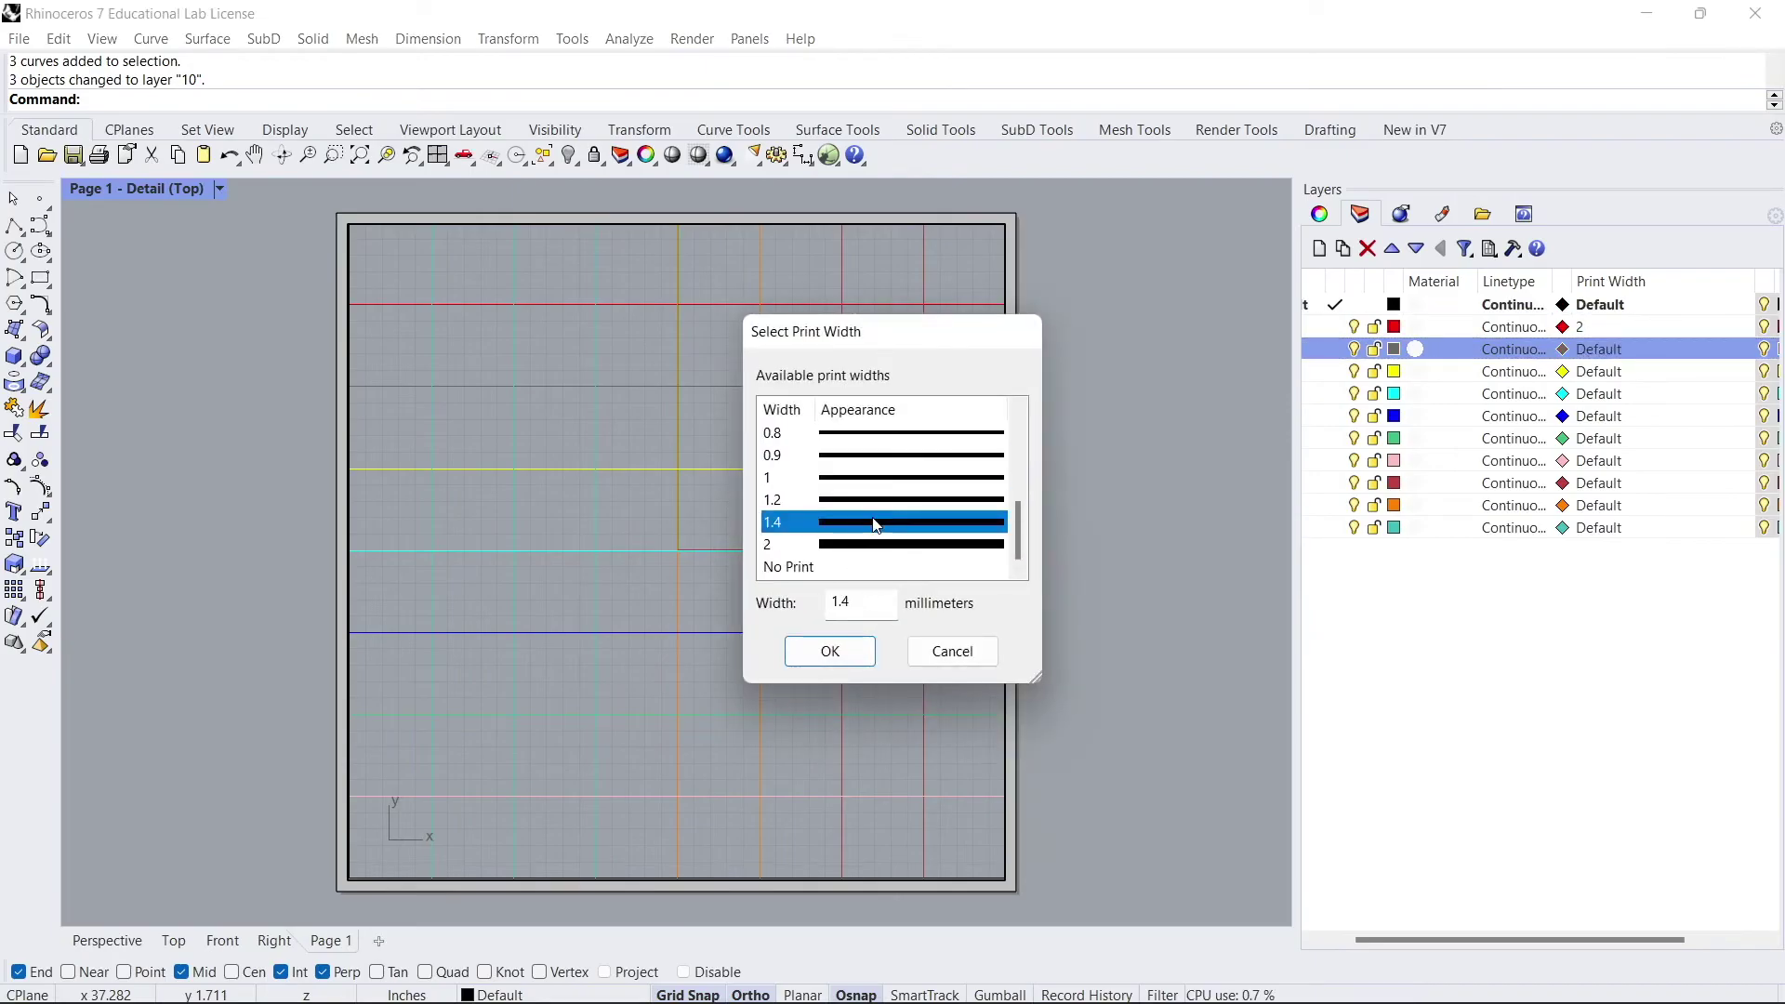
left_click(878, 499)
left_click(830, 651)
Set print widths 1, 0.8, 0.7 and 0.5 on the yellow, cyan, blue and green layers
left_click(1595, 371)
double_click(768, 477)
left_click(1595, 393)
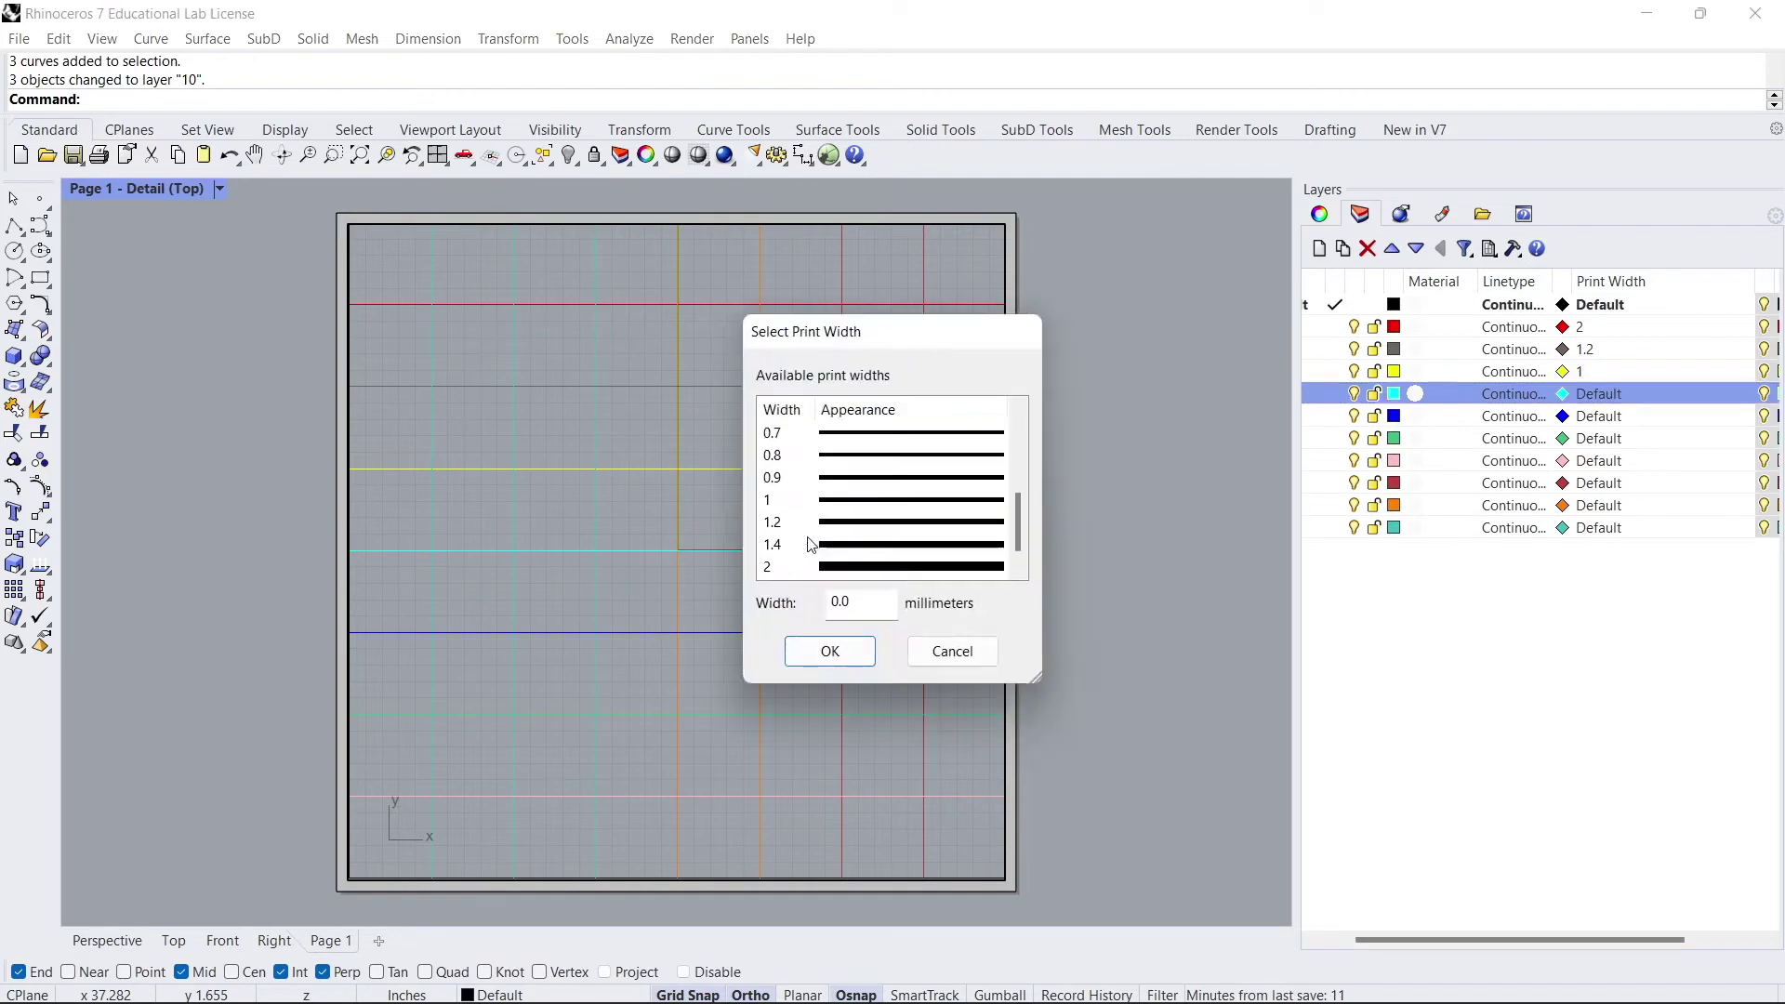
double_click(772, 432)
left_click(1595, 415)
double_click(771, 455)
left_click(1595, 438)
double_click(772, 455)
left_click(1595, 460)
Set pink to 0.35, dark-red to 0.18, orange to Hairline and teal to 1.4
double_click(778, 561)
left_click(1596, 482)
double_click(778, 498)
left_click(1595, 505)
left_click(788, 455)
left_click(830, 642)
left_click(1595, 528)
double_click(864, 541)
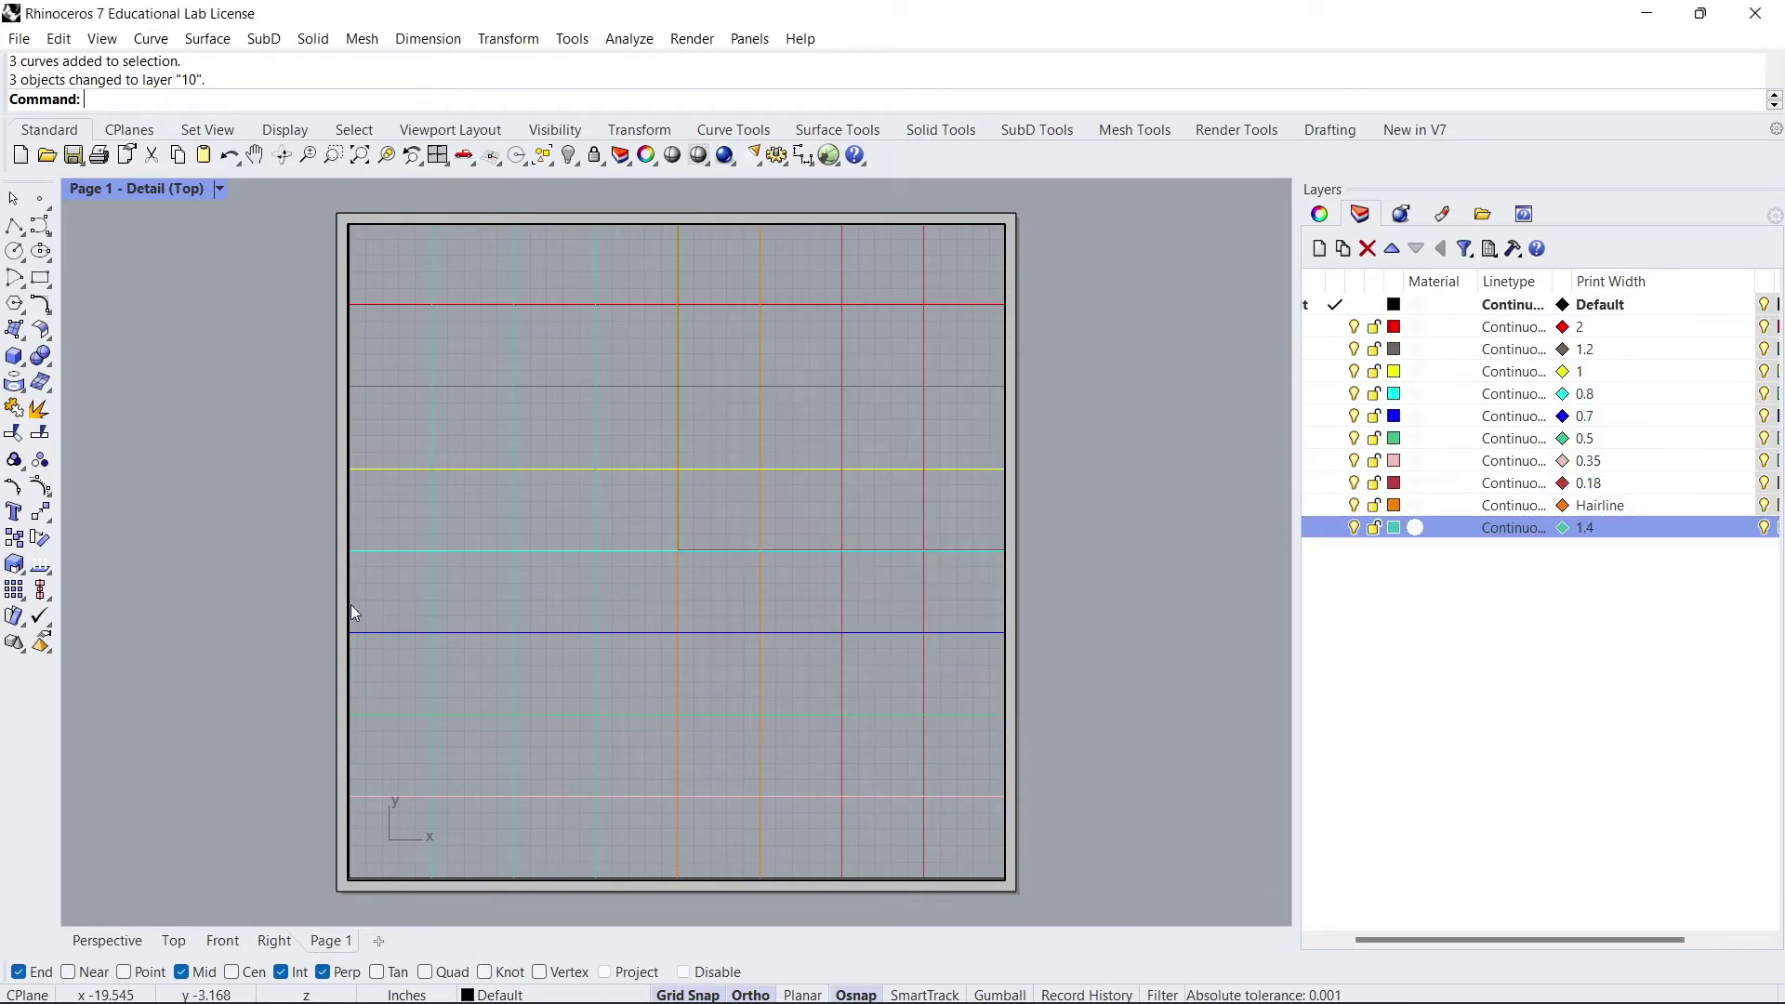
From the page, run PrintDisplay and switch its State option to On
double_click(291, 666)
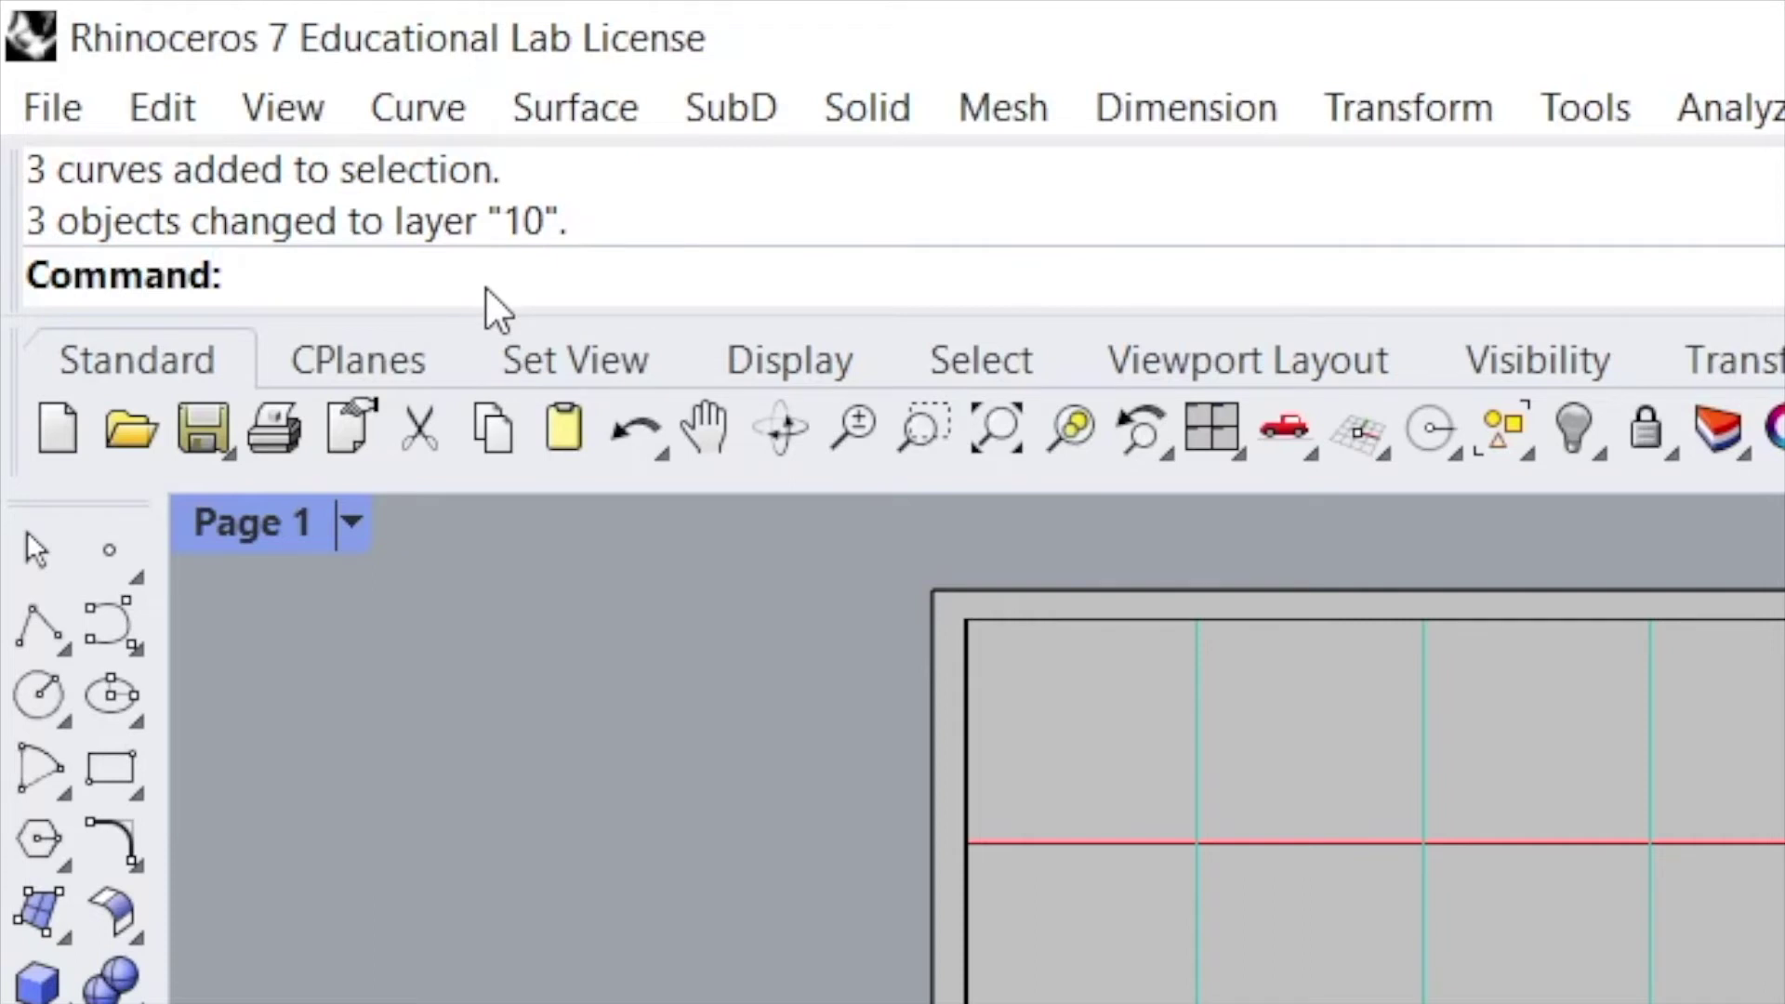
type("Print")
left_click(388, 386)
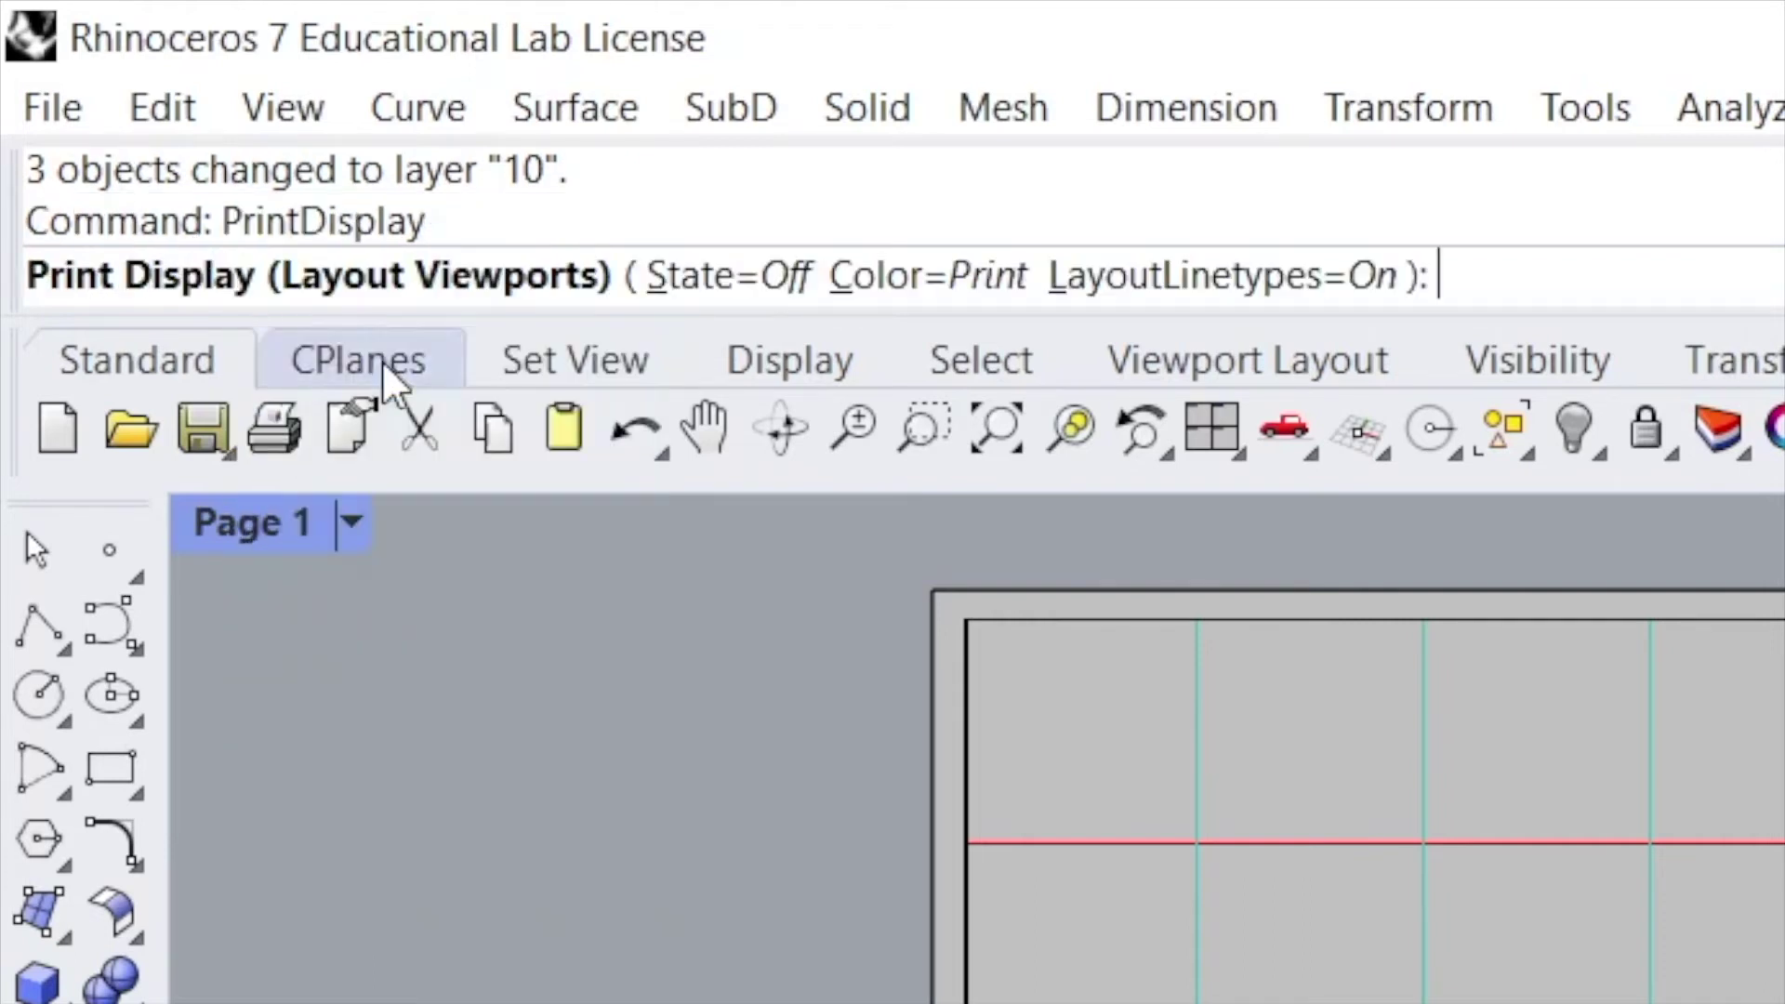
left_click(779, 279)
left_click(294, 275)
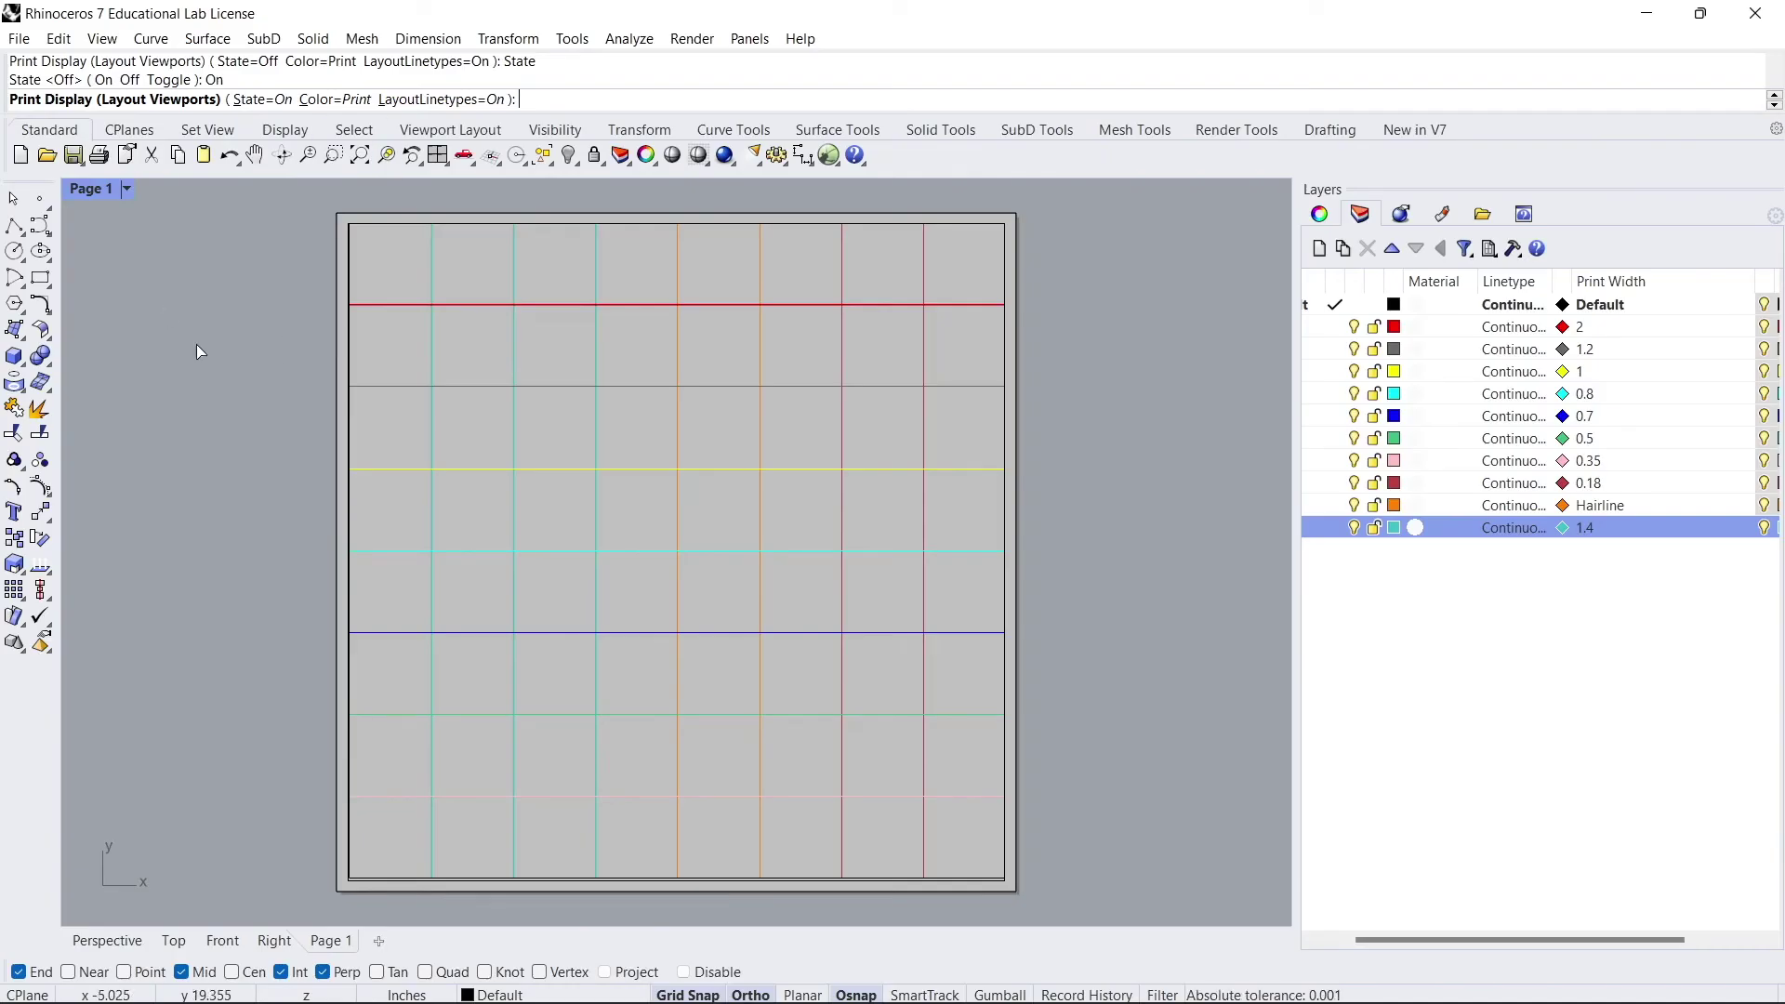
scroll(964, 331, "up", 3)
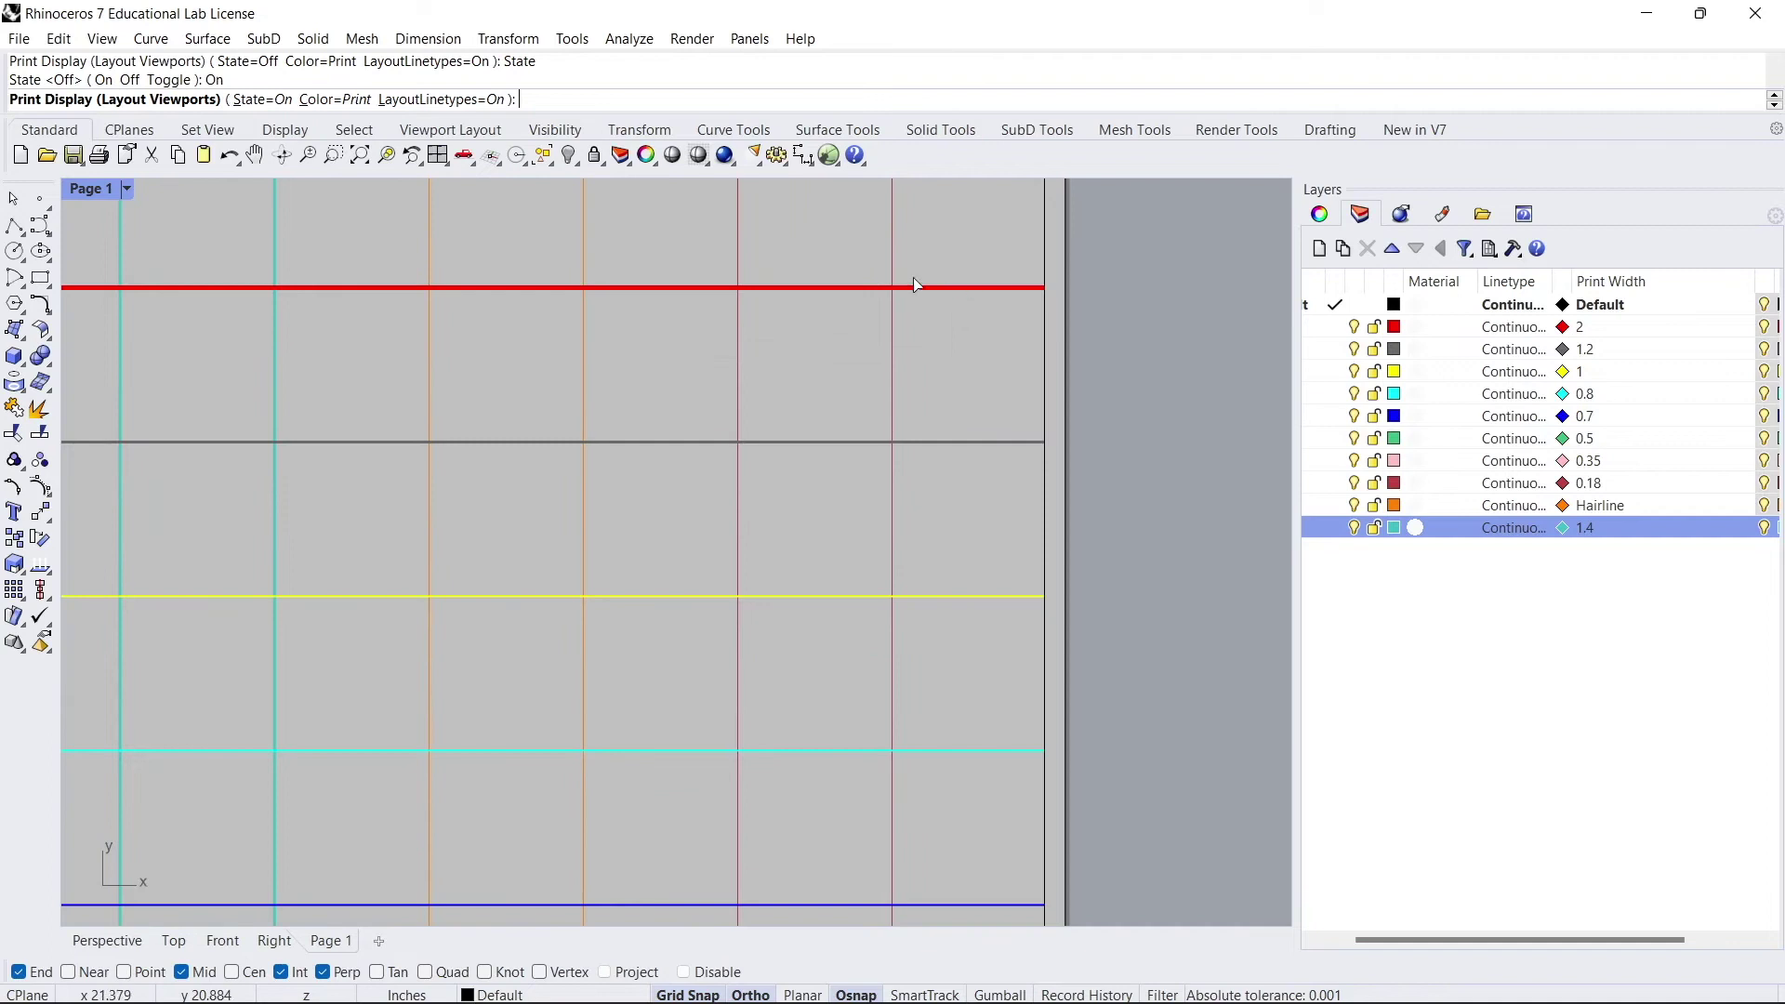
scroll(884, 398, "up", 2)
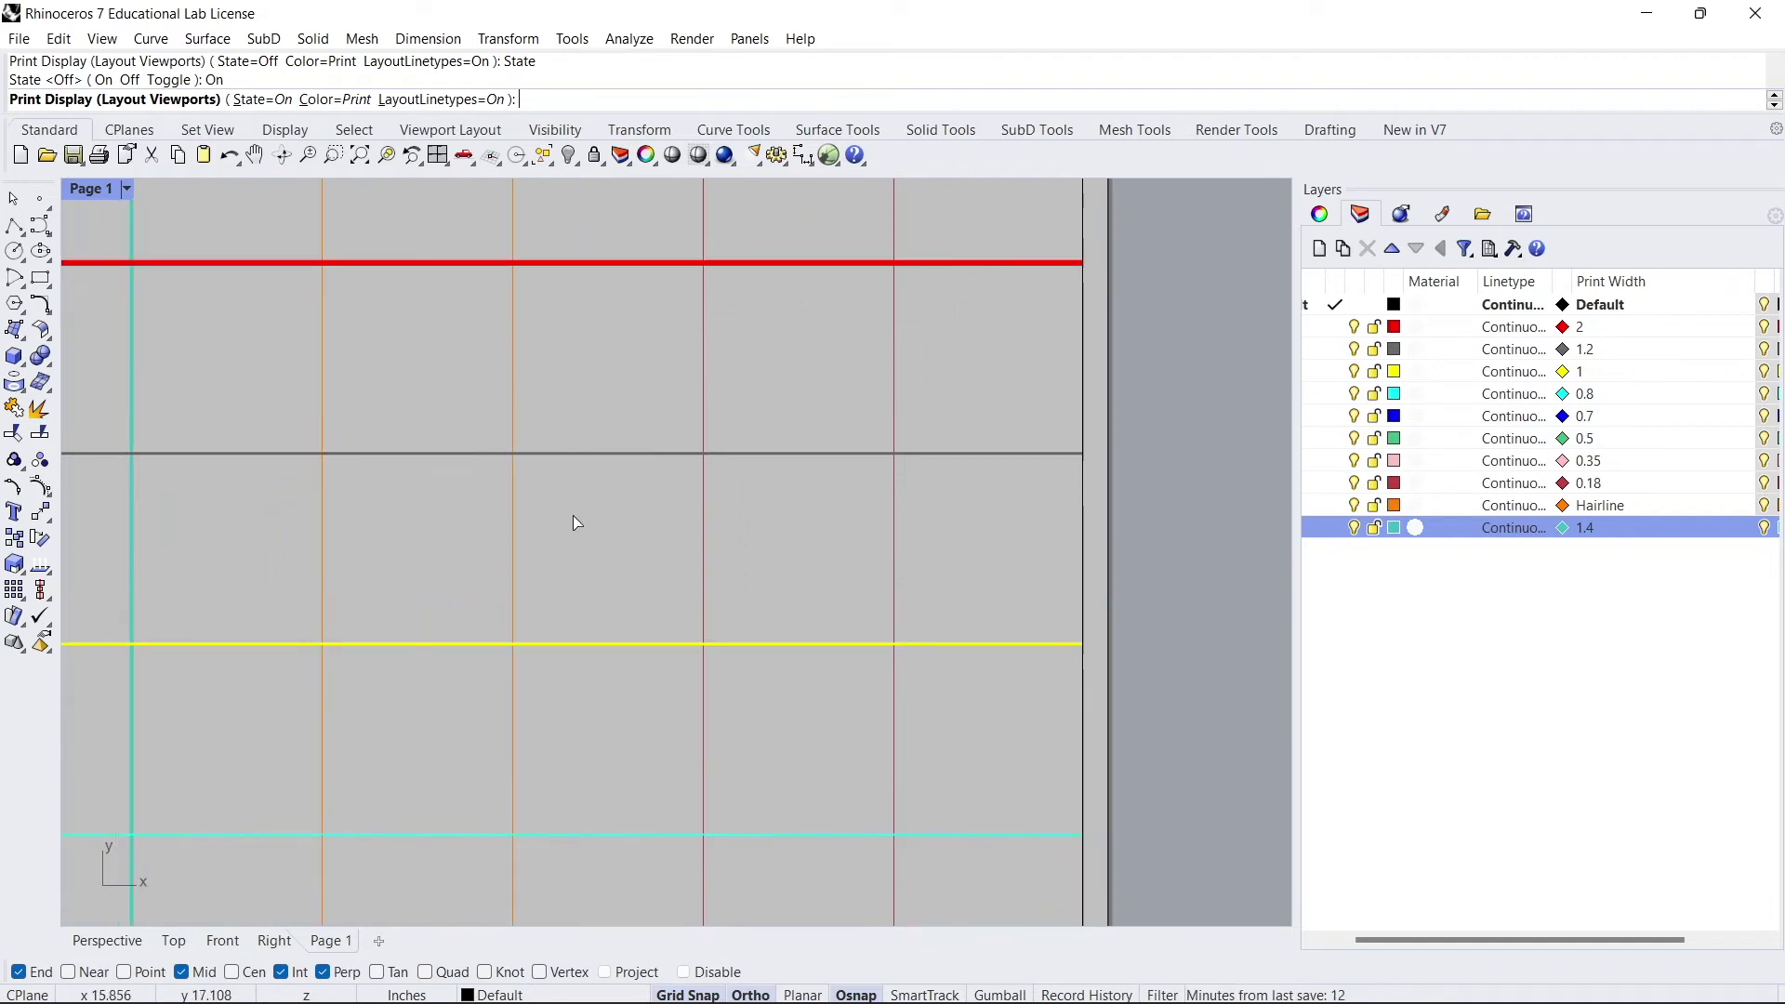
scroll(812, 448, "down", 4)
scroll(278, 530, "up", 4)
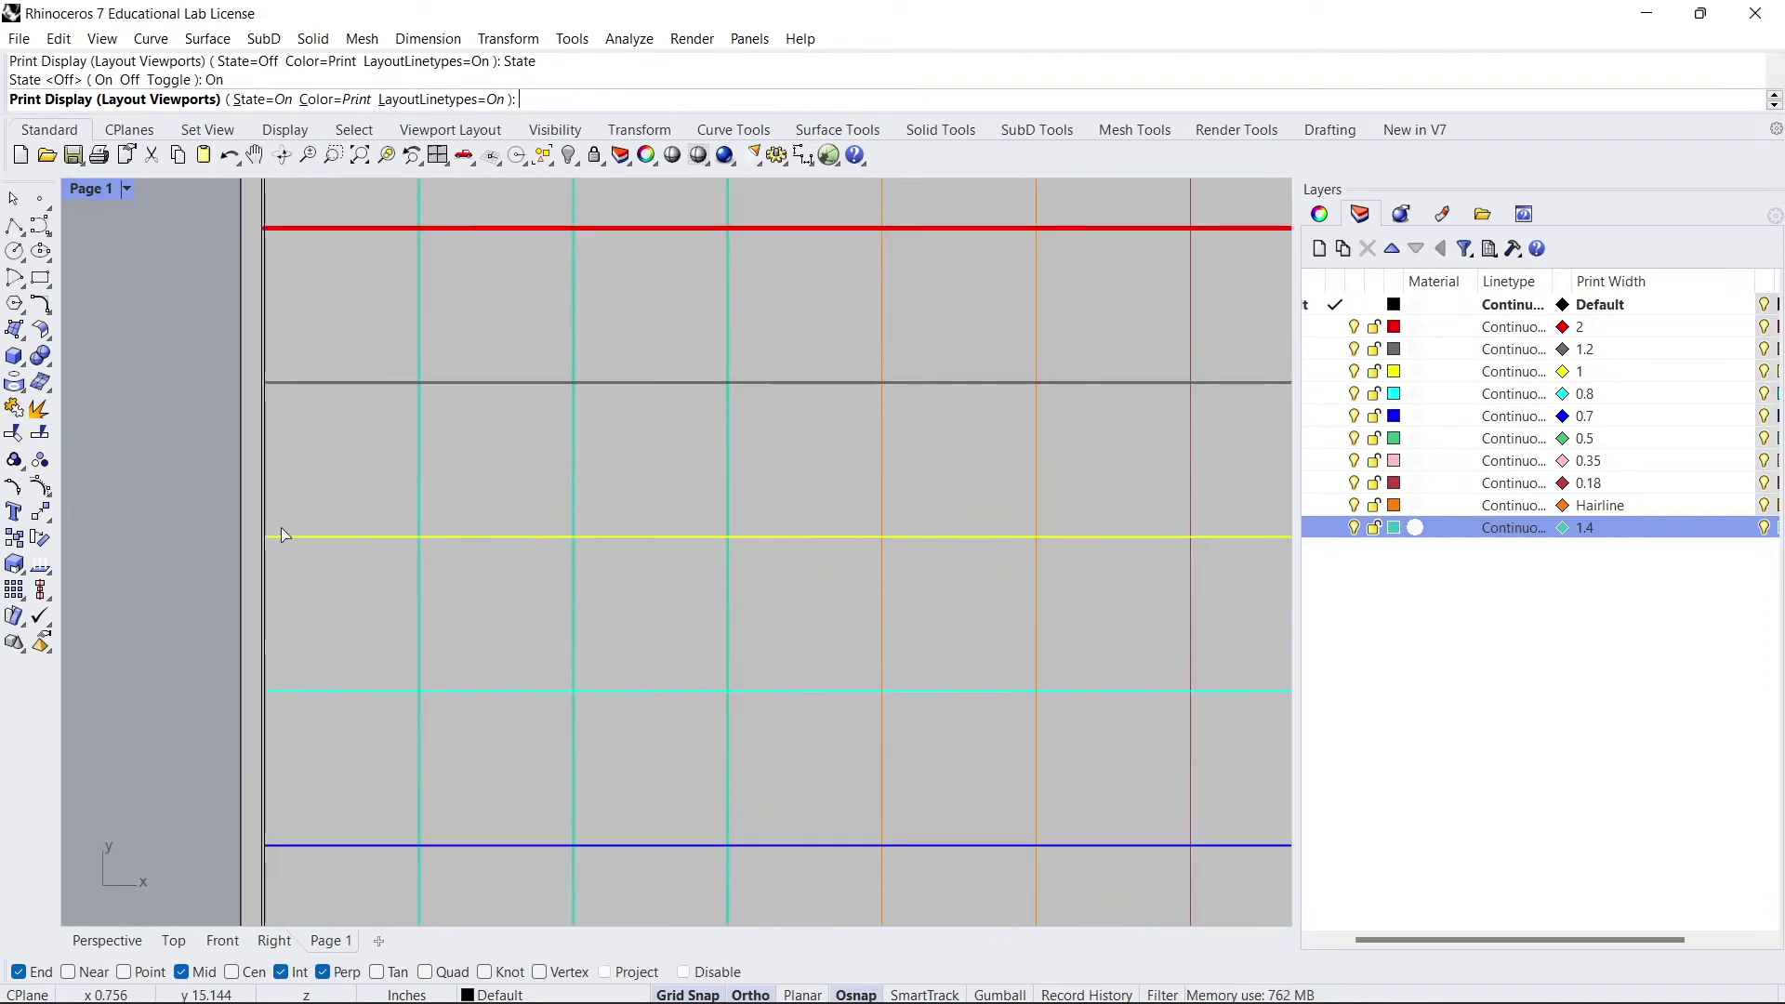
scroll(449, 476, "up", 2)
scroll(449, 475, "down", 4)
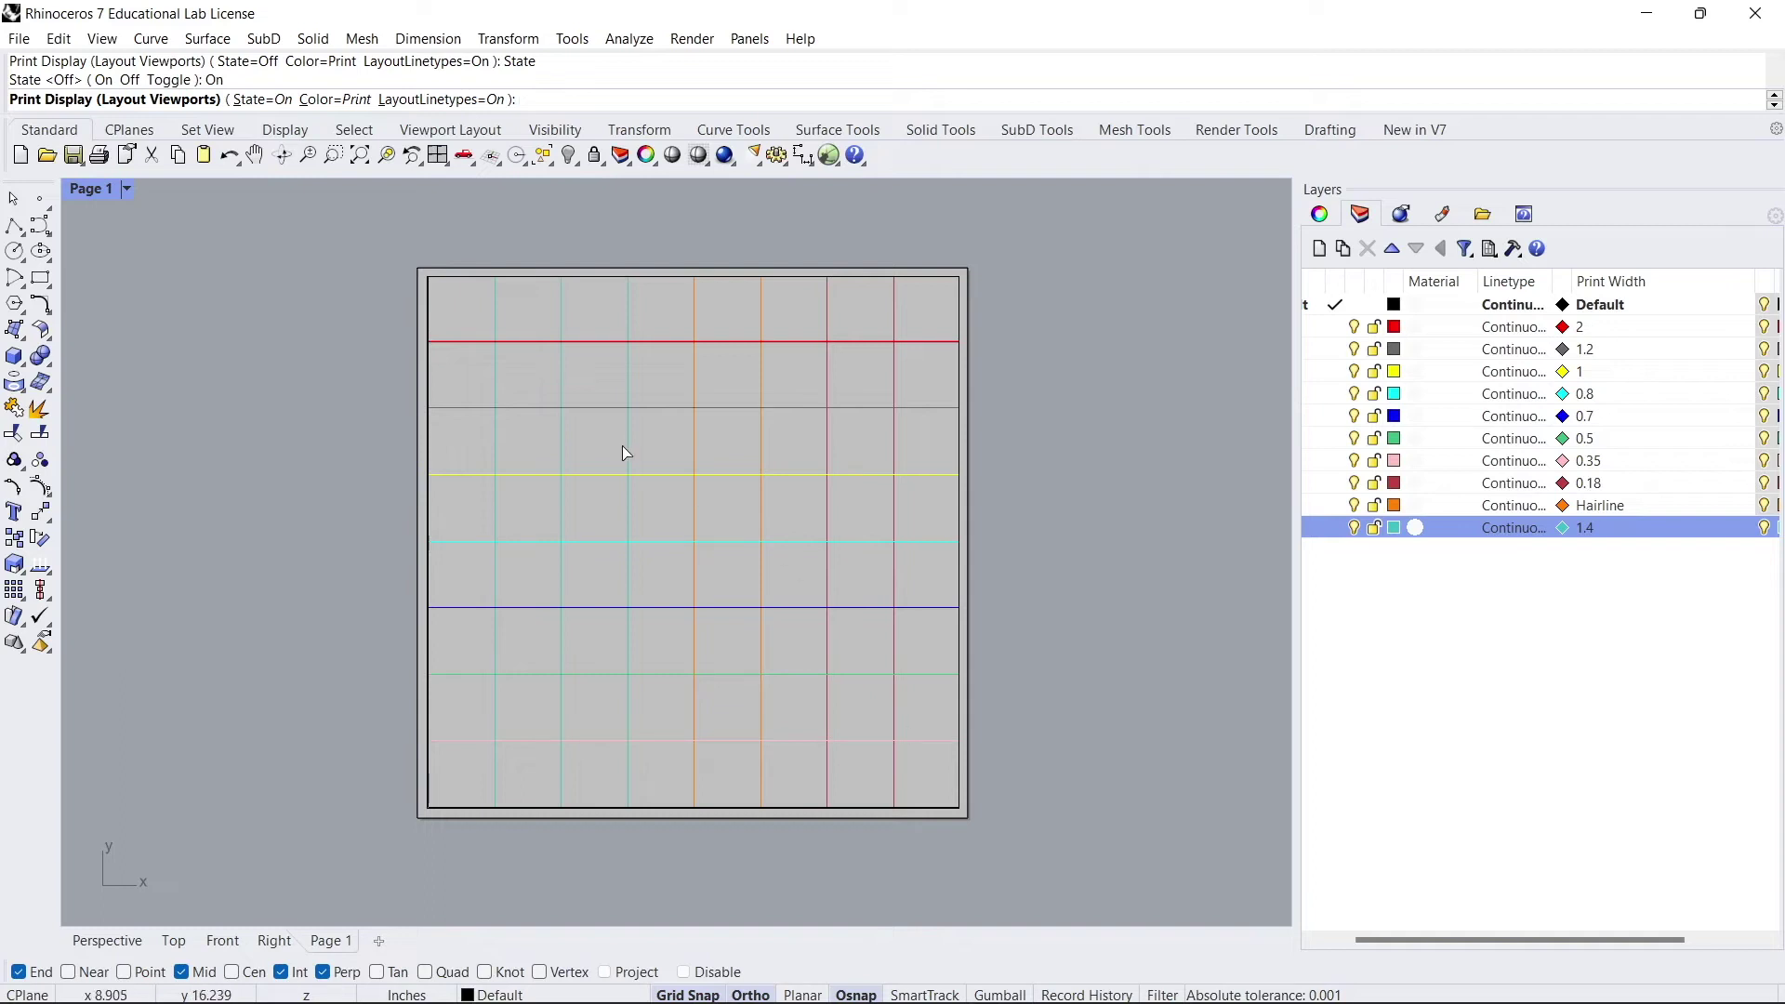
Finish Print Display, select all grid lines in the detail and move them onto layer 1
double_click(741, 642)
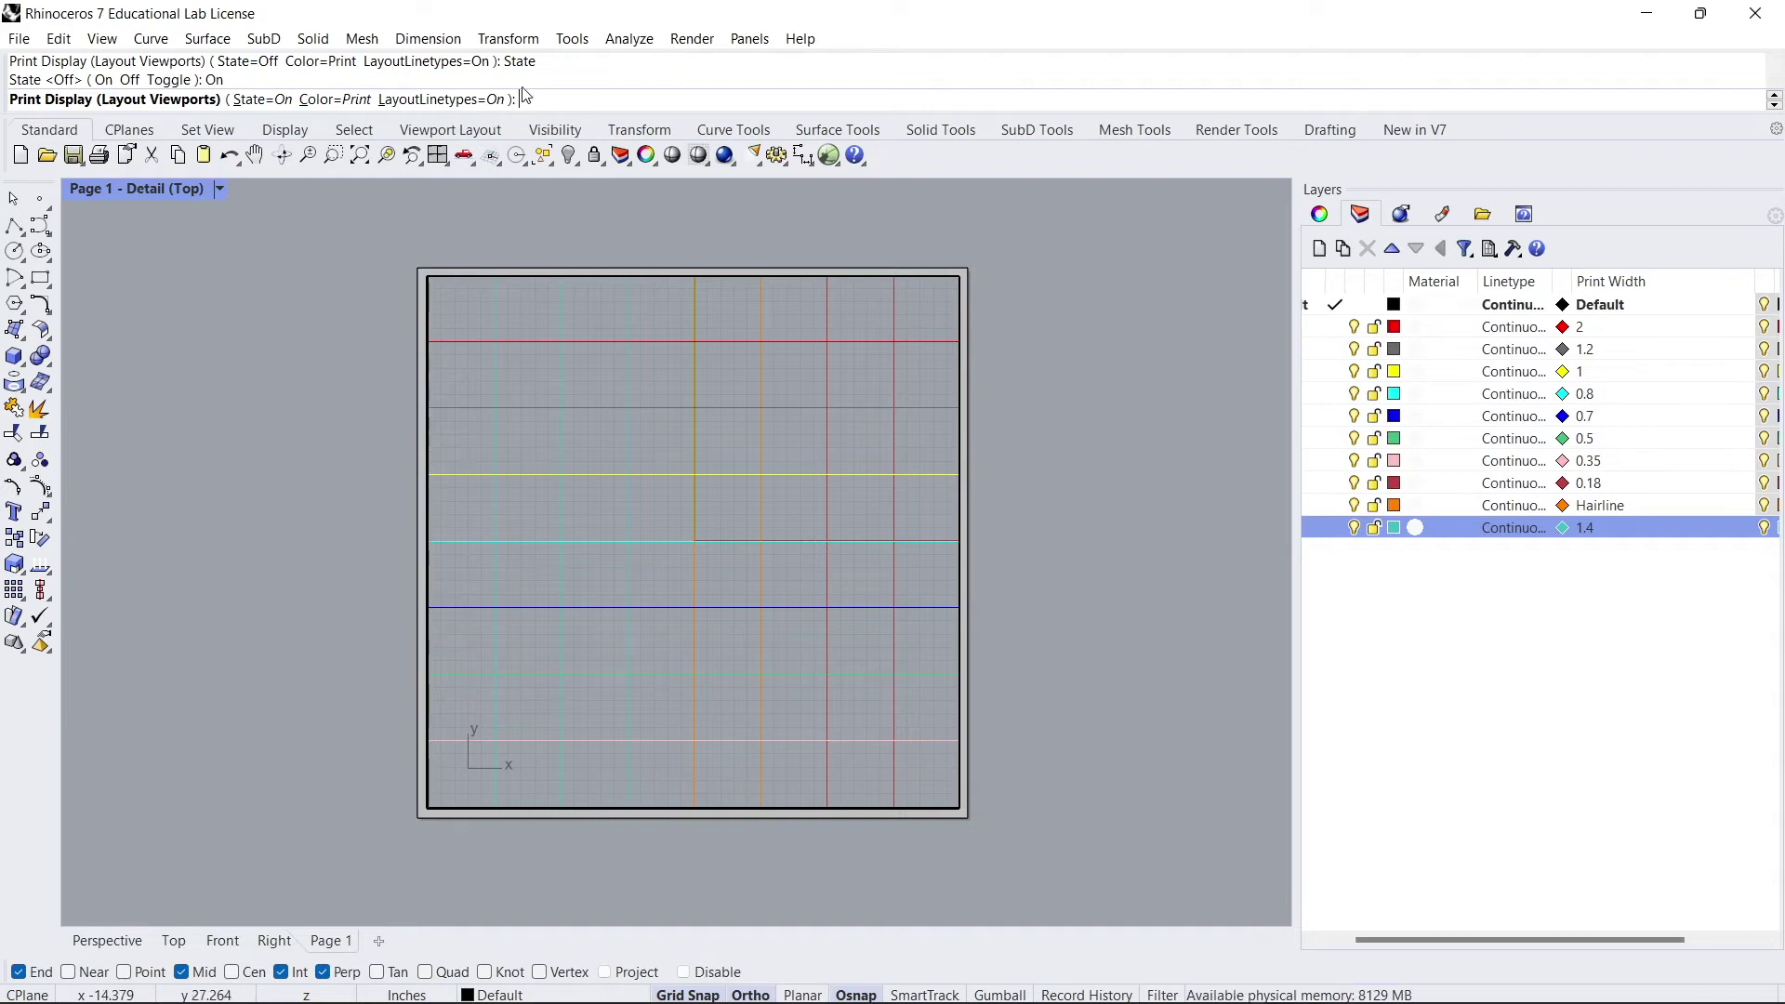
key("Return")
left_click_drag(935, 771, 429, 329)
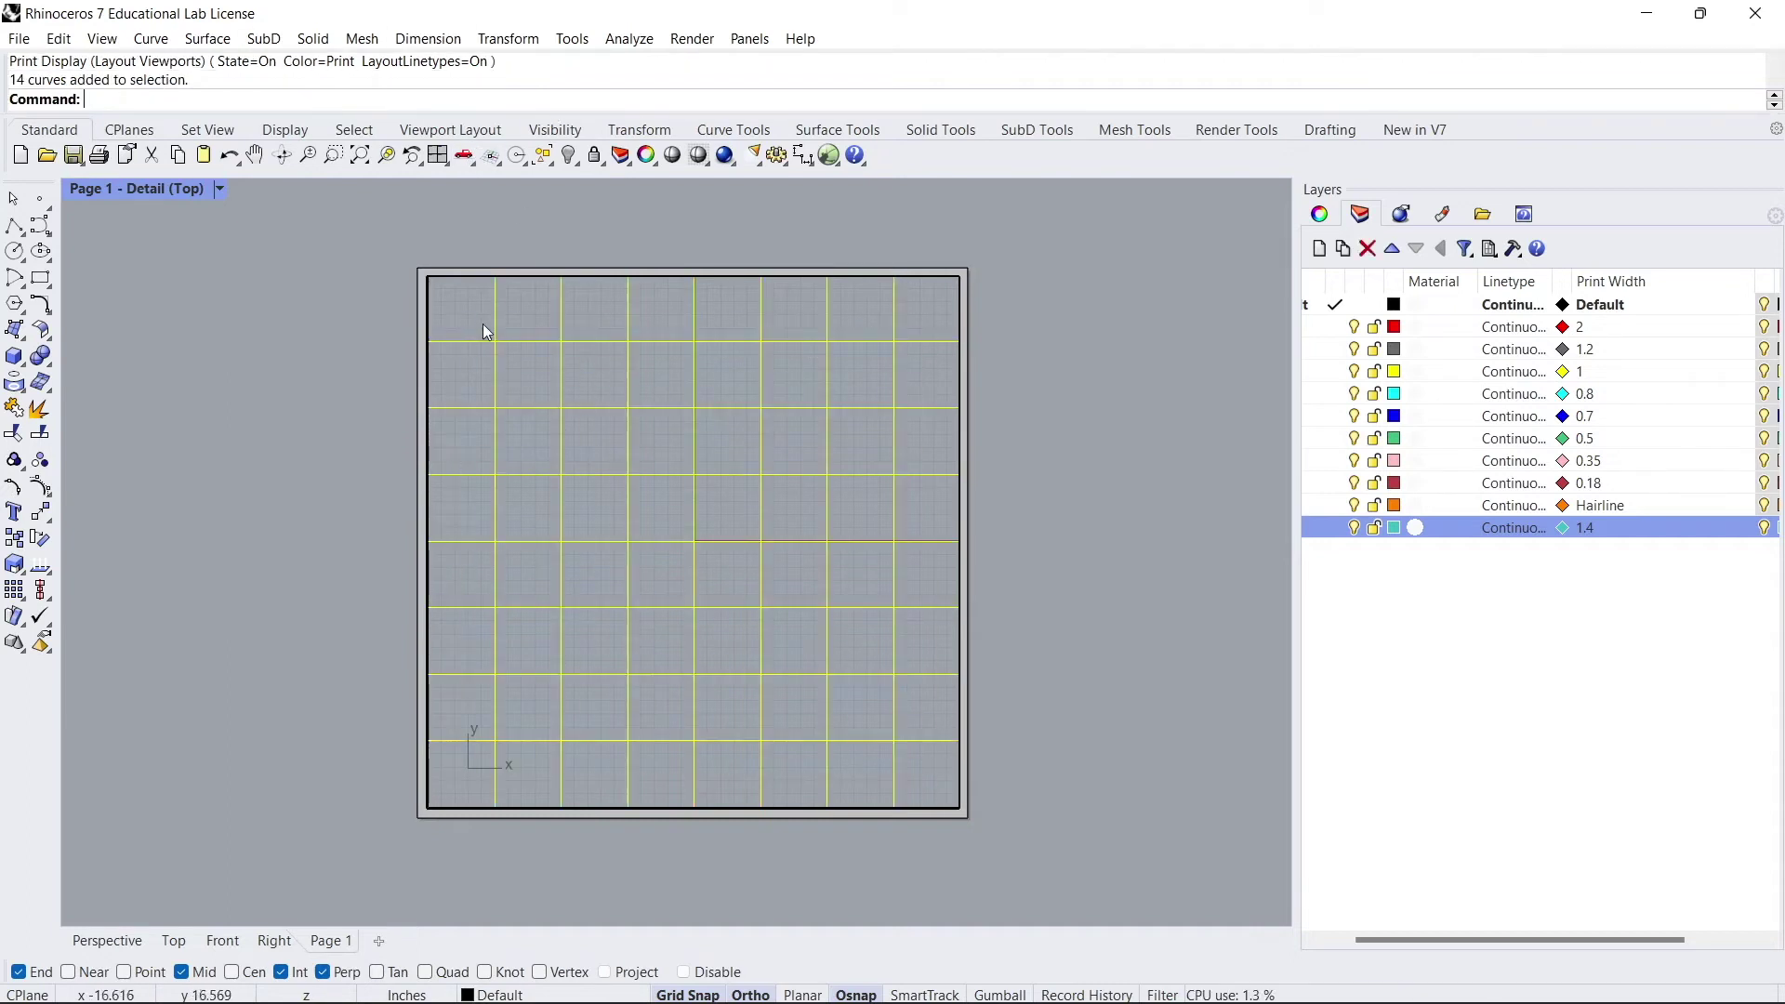
left_click(1424, 331)
left_click(1381, 327)
right_click(1332, 328)
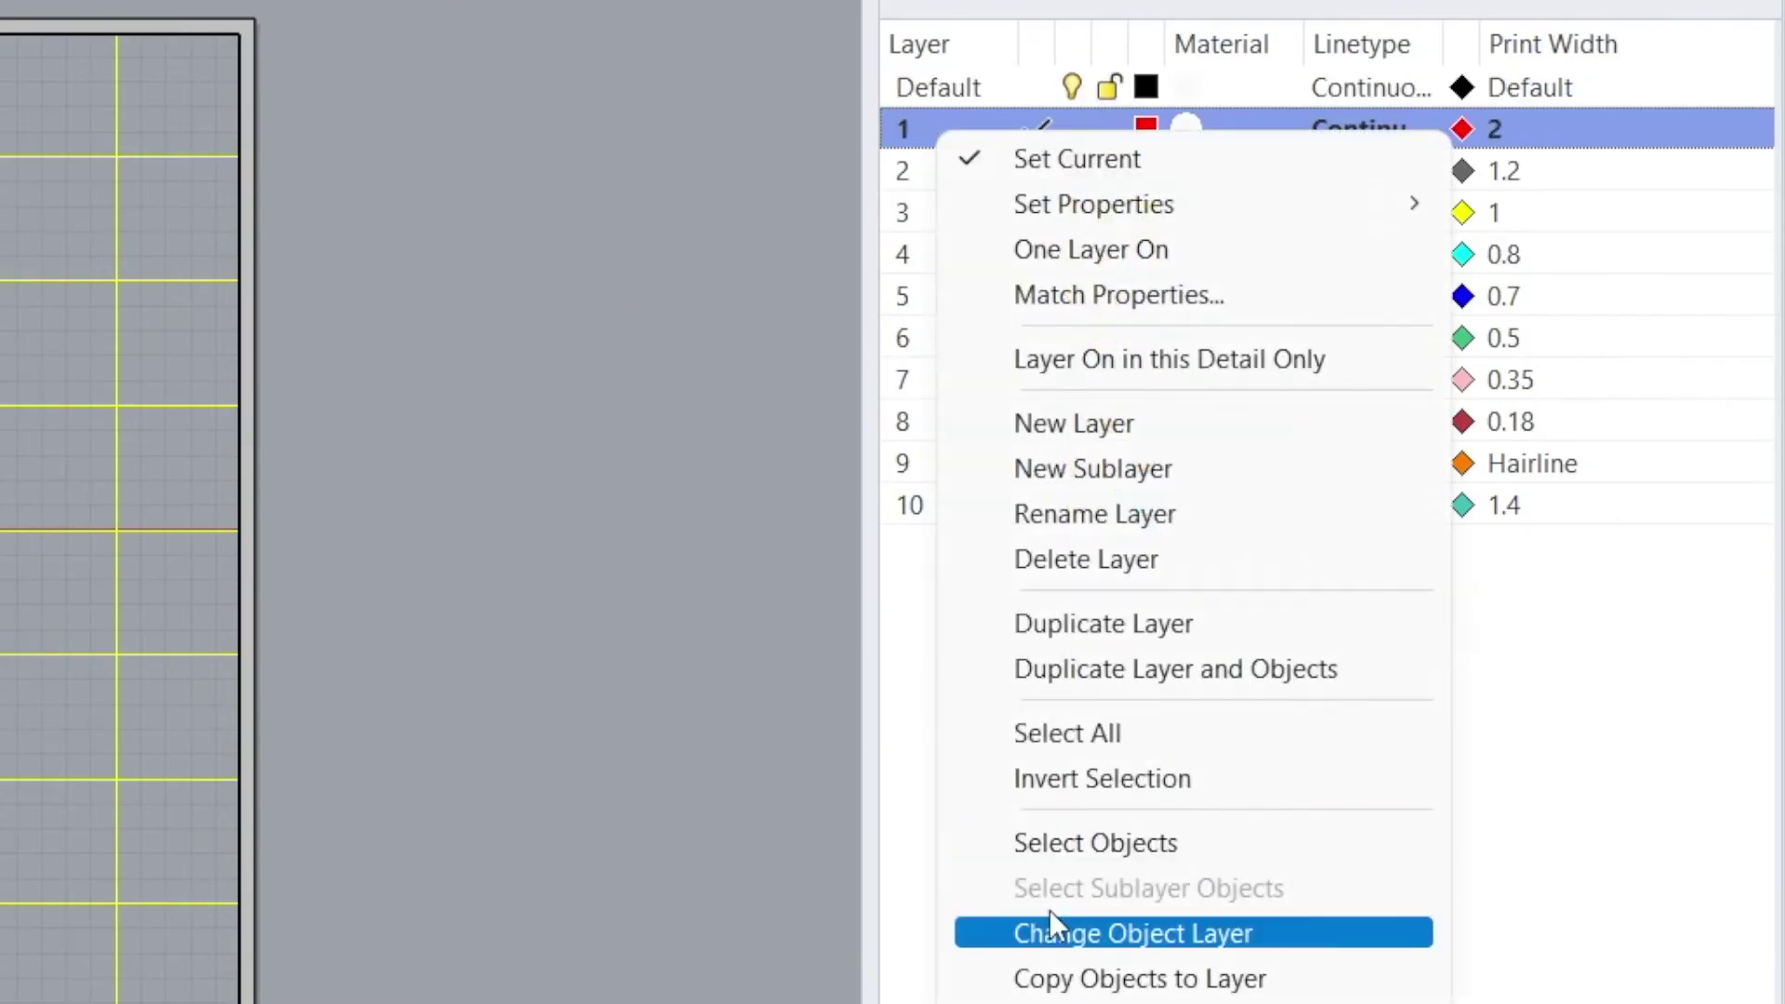
left_click(1049, 930)
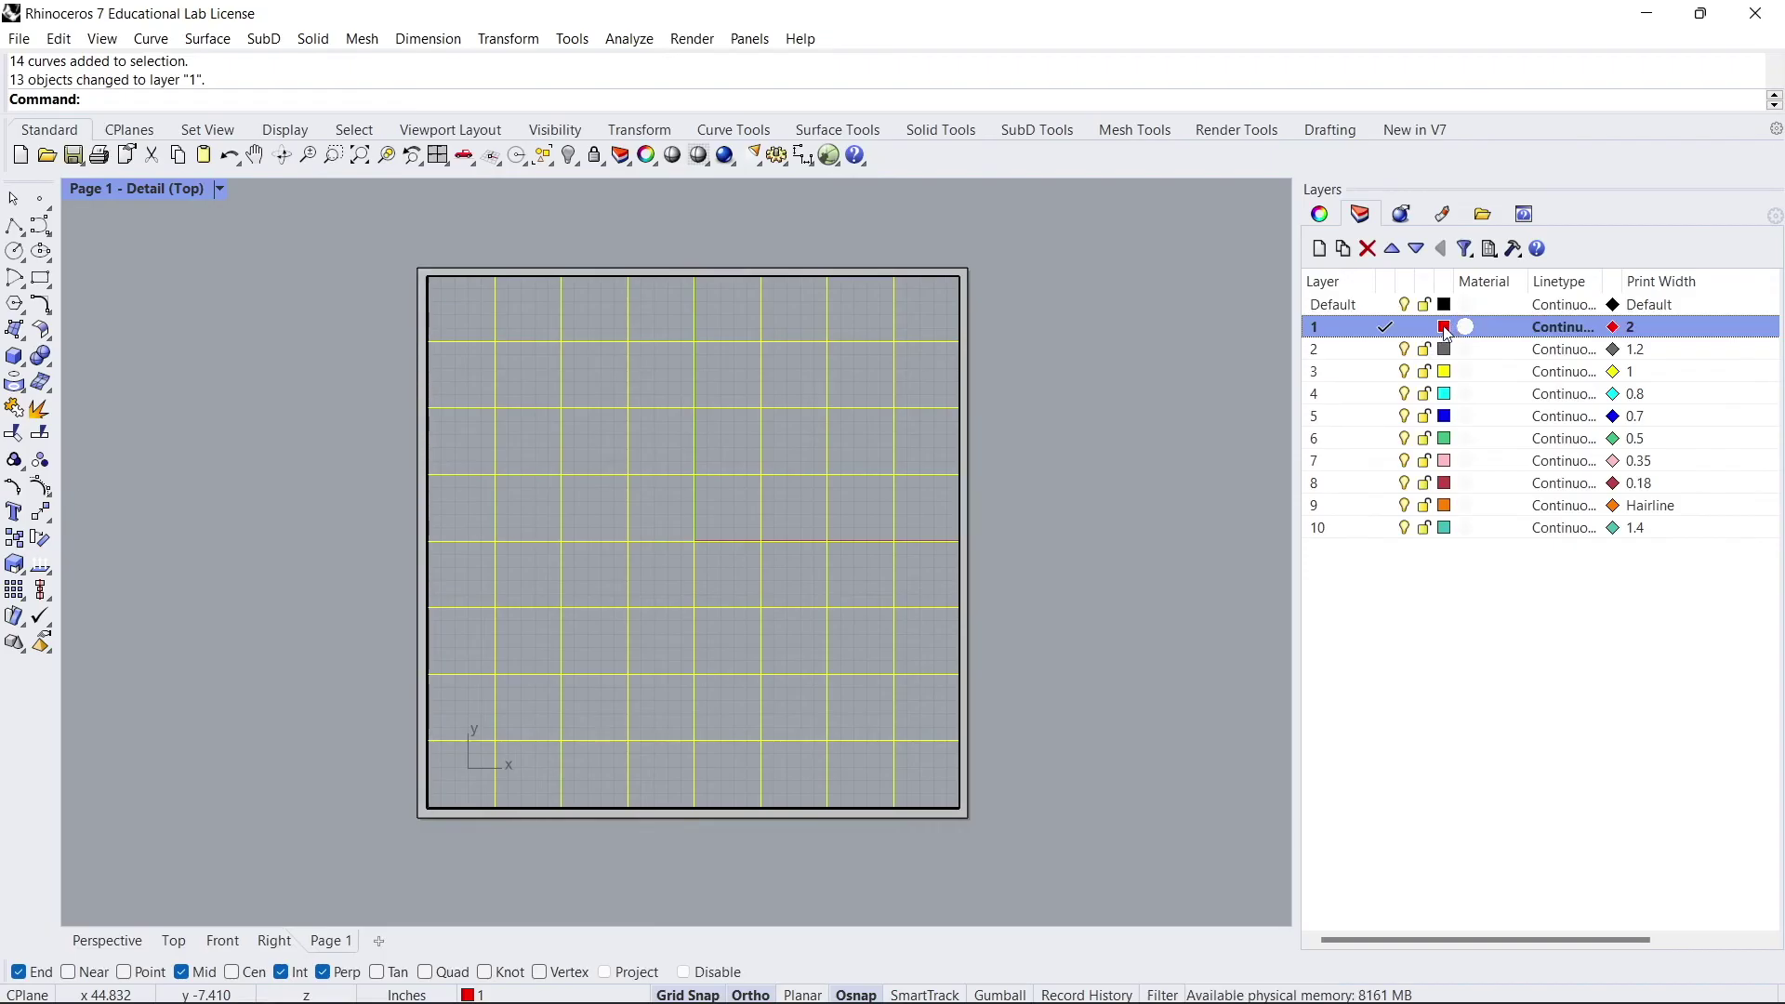
Set layer 1's colour to black, then reselect all 14 grid curves in the detail
left_click(1146, 127)
left_click(1079, 424)
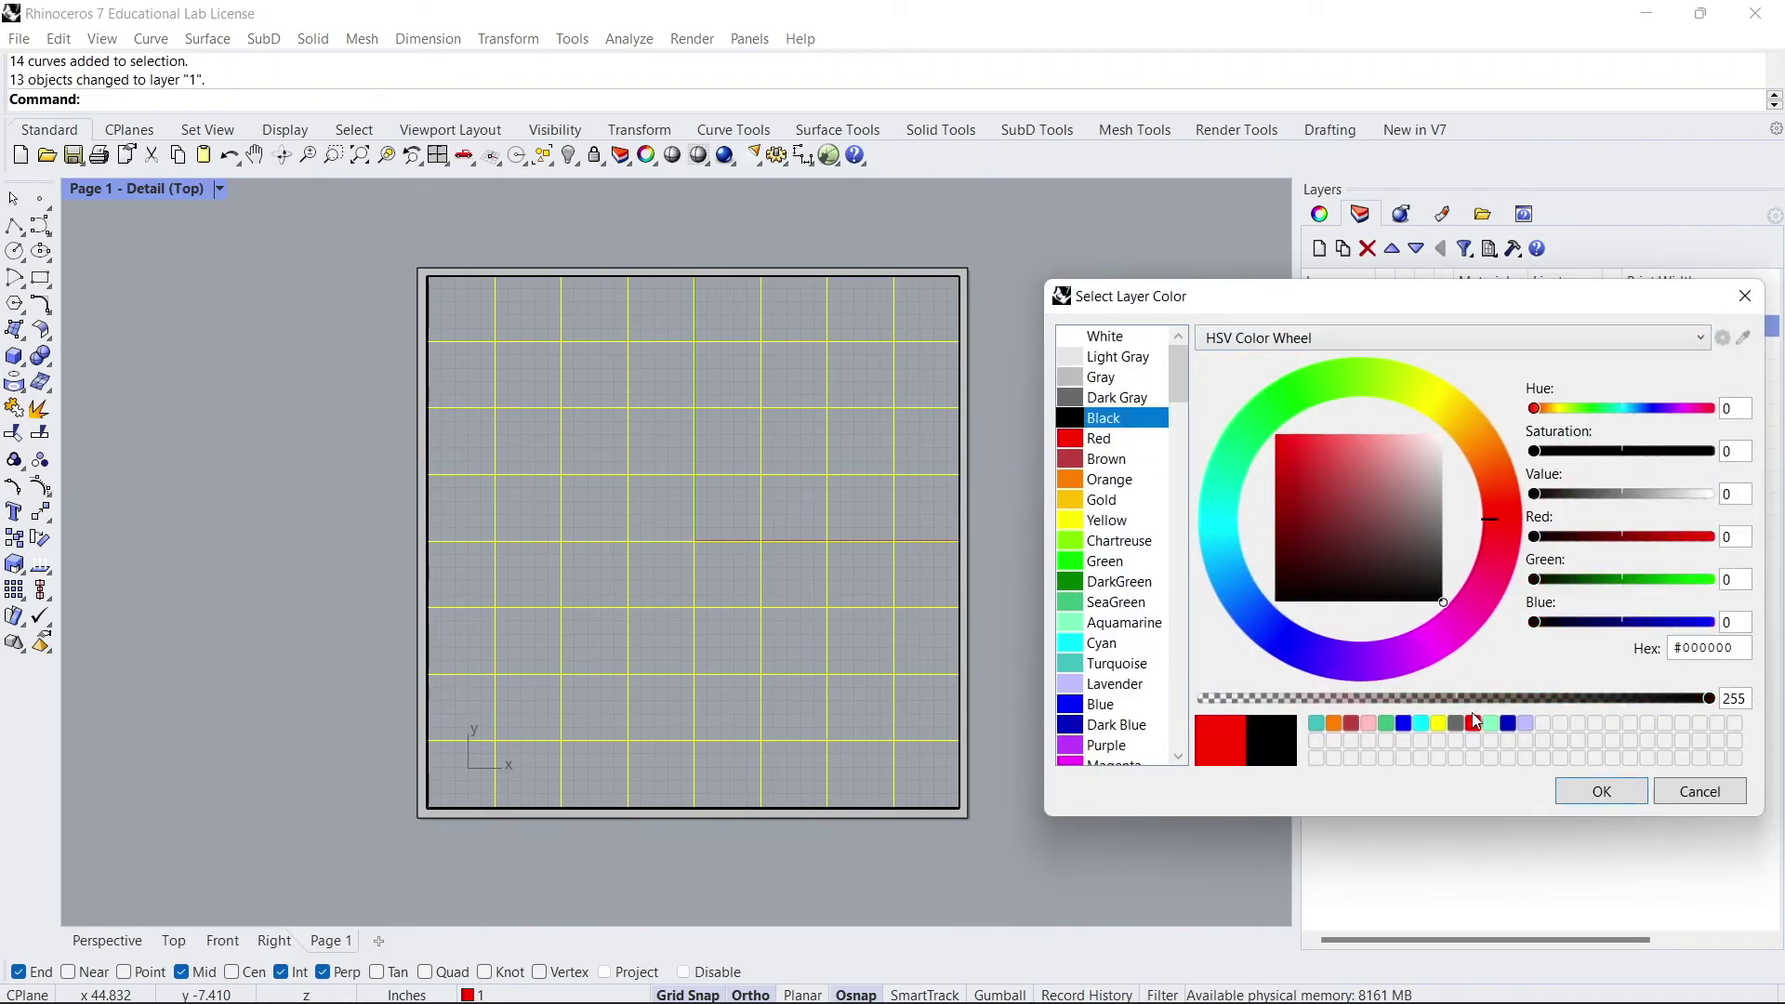
left_click(1601, 791)
double_click(353, 624)
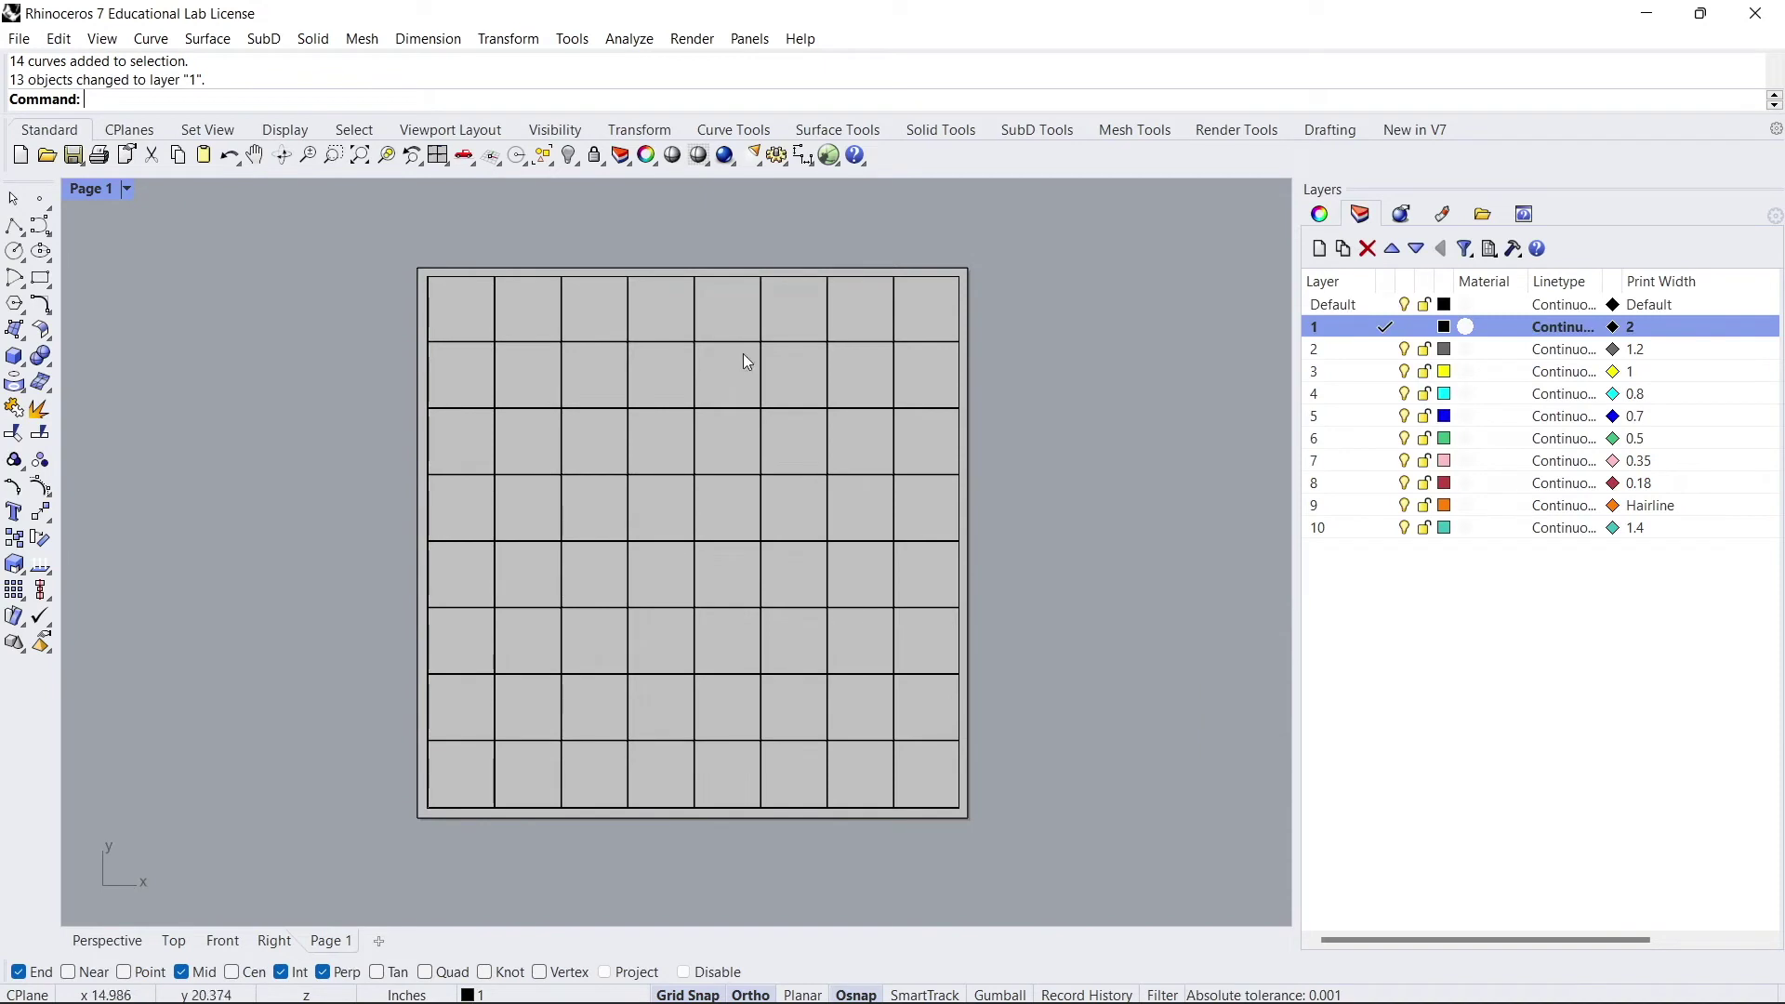
double_click(690, 383)
left_click_drag(921, 768, 461, 311)
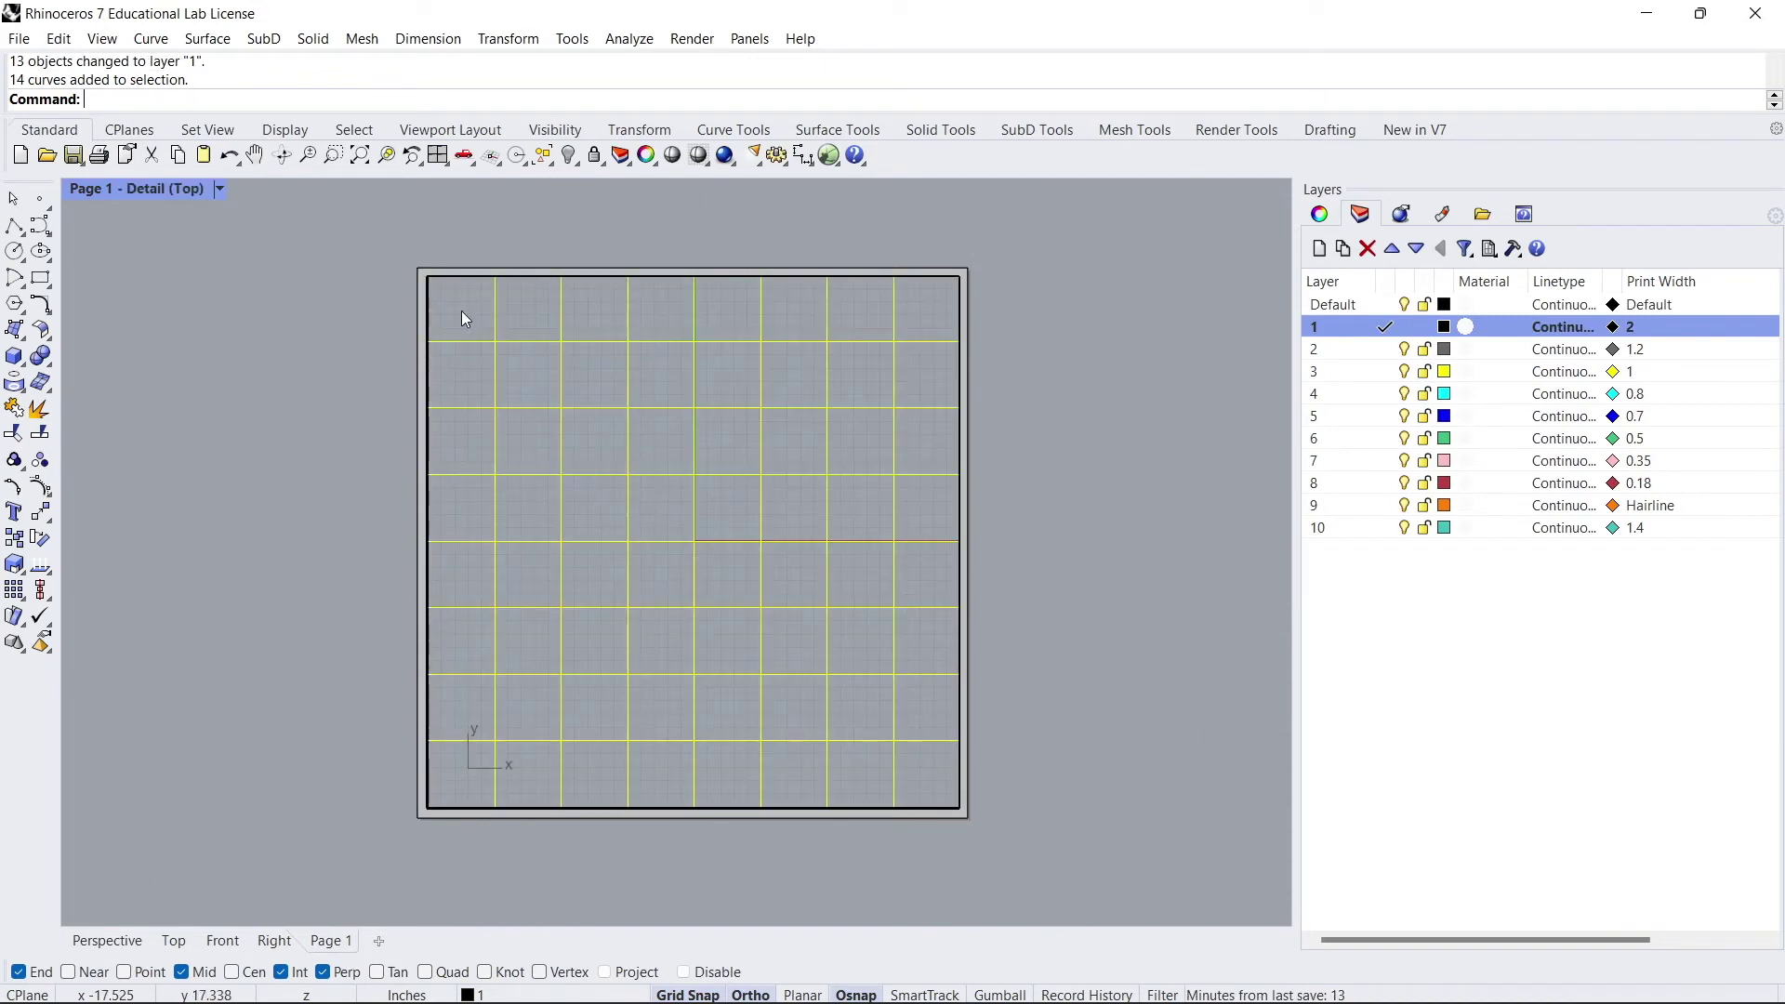
Copy the grid diagonally down and right with Ortho off, then select the detail's border rectangle
type("copy")
key("Return")
left_click(494, 341)
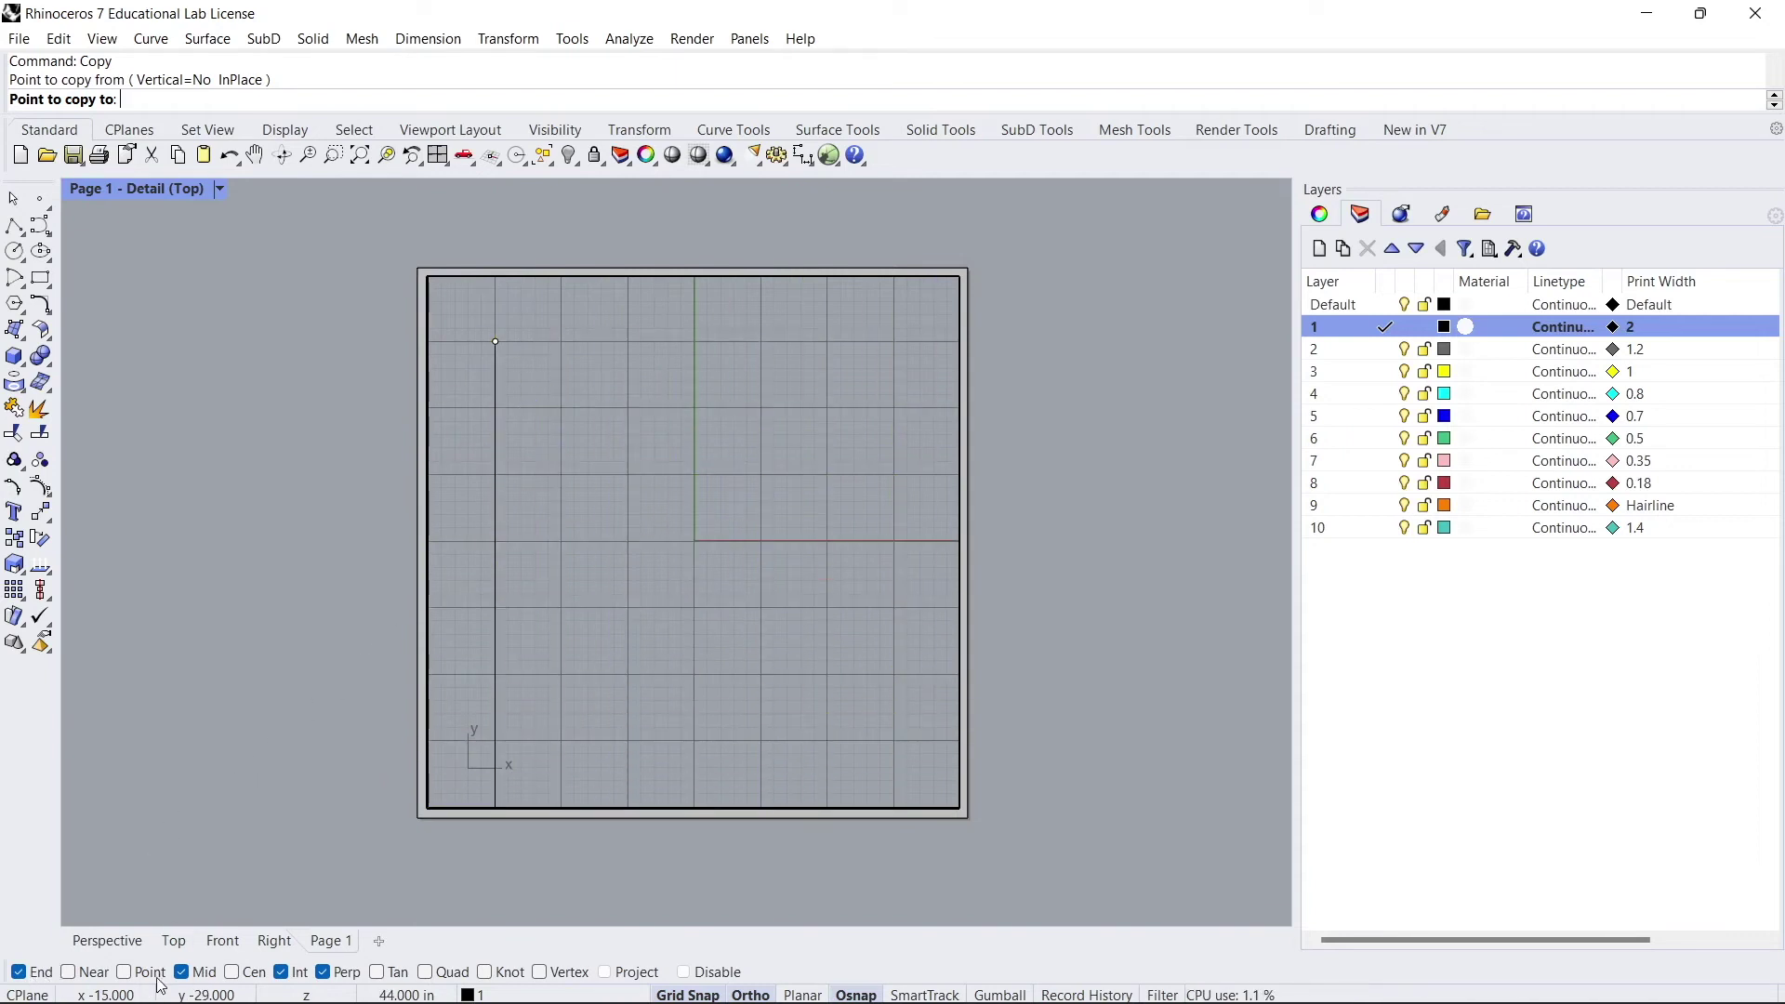
left_click(739, 994)
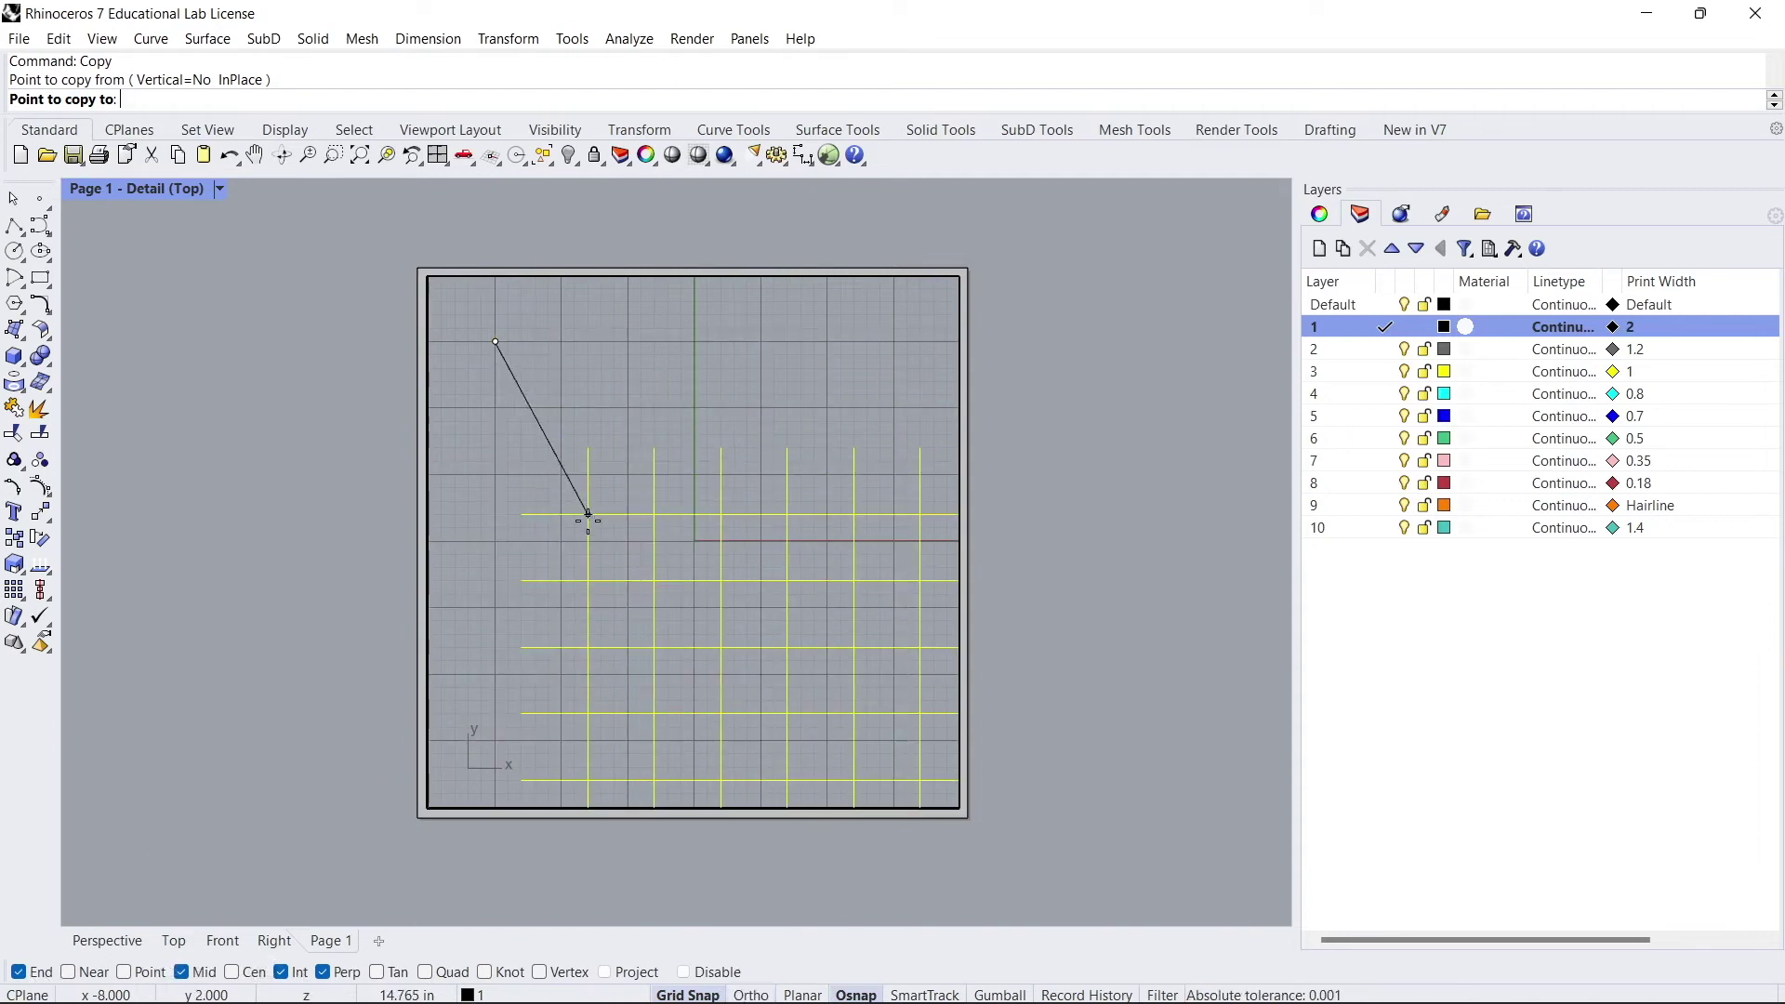
left_click(536, 376)
key("Return")
left_click(536, 377)
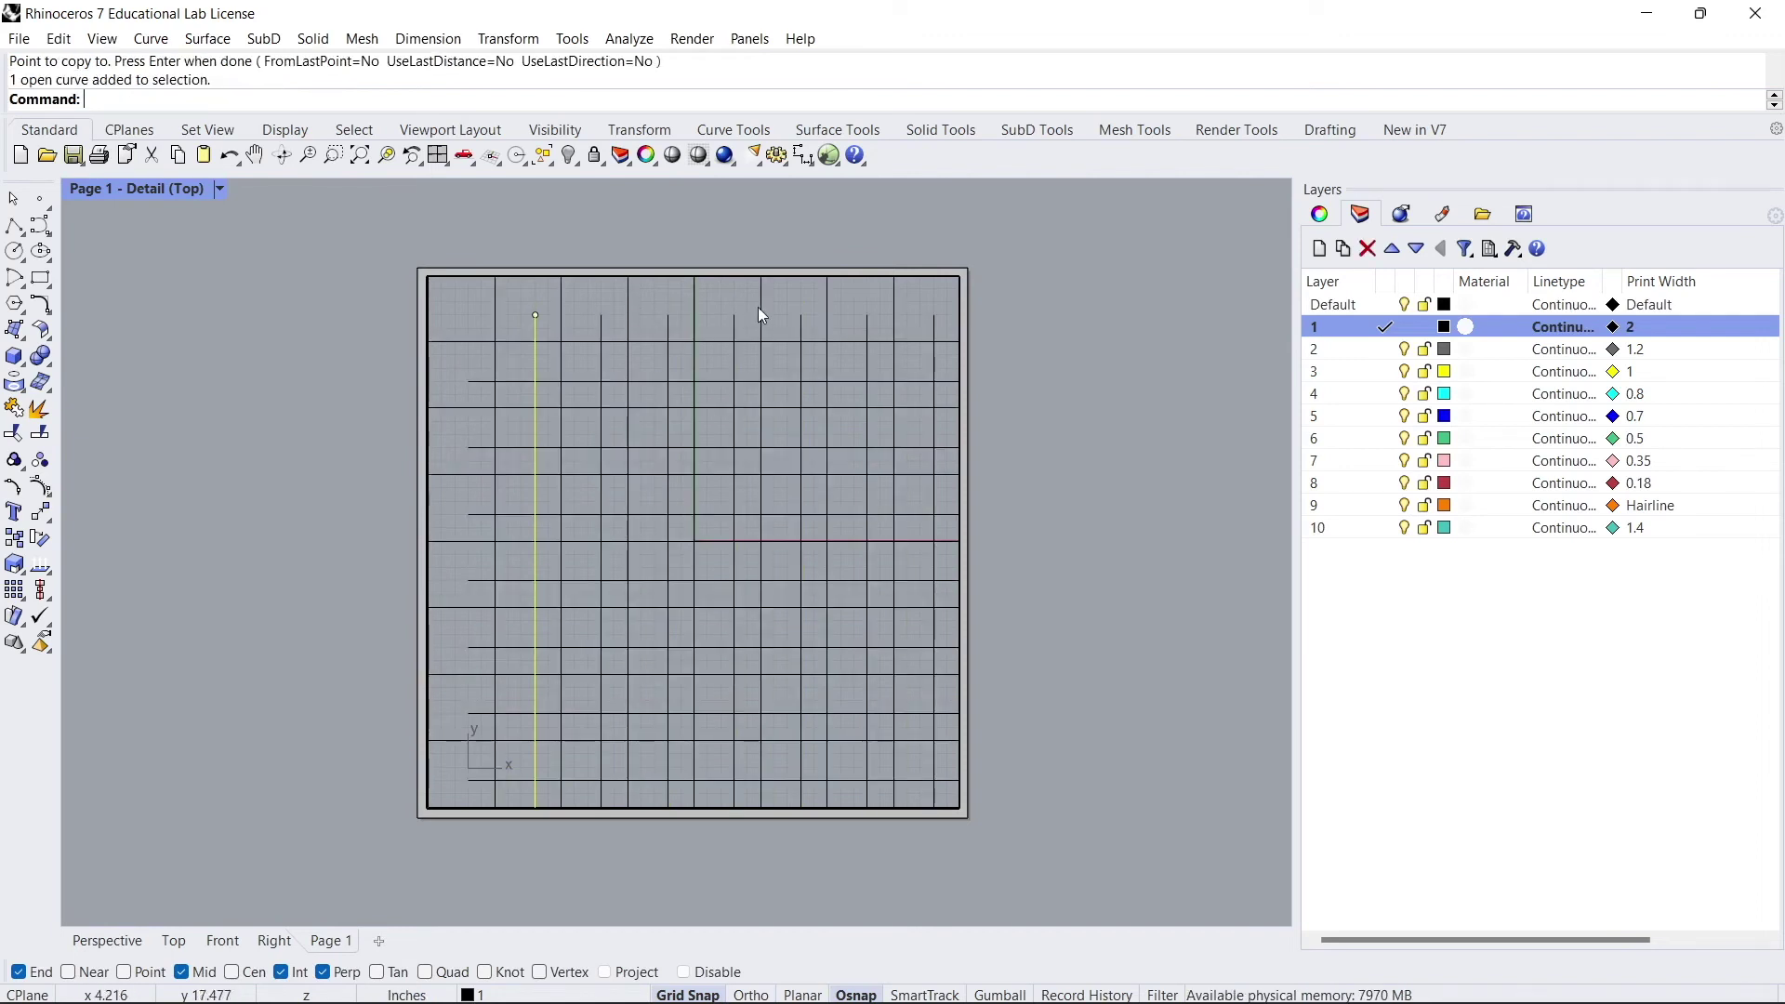
left_click(534, 292)
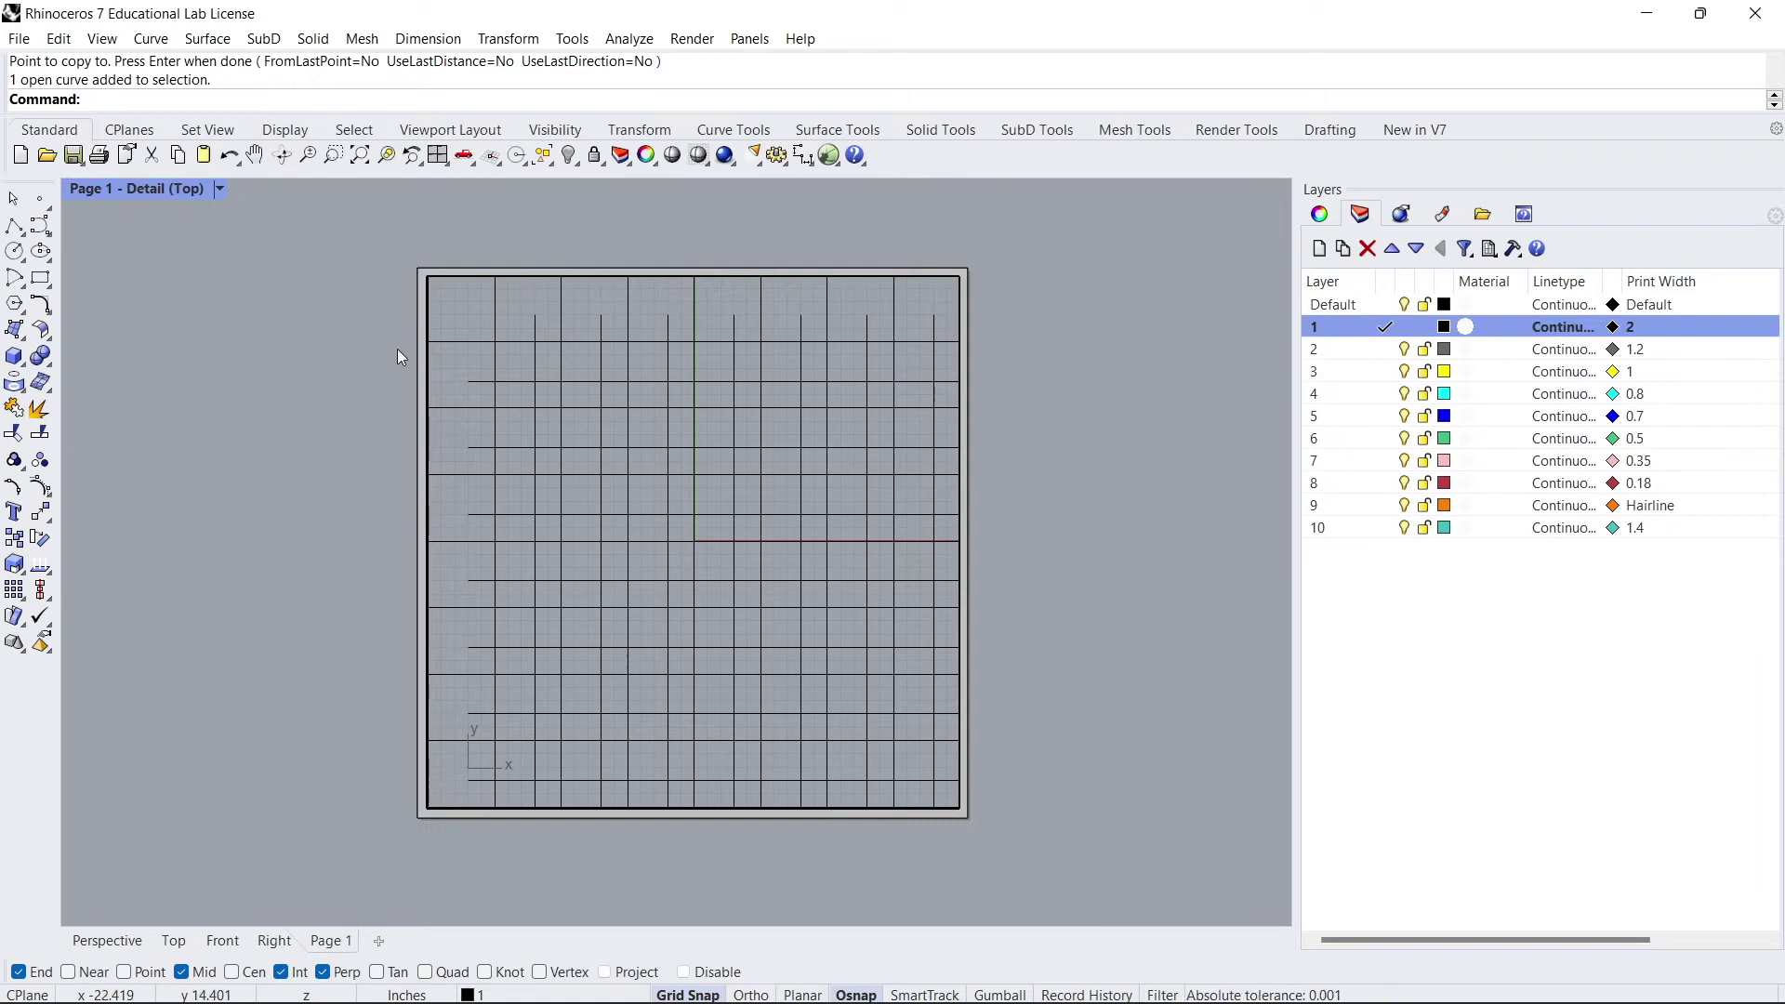
left_click(425, 309)
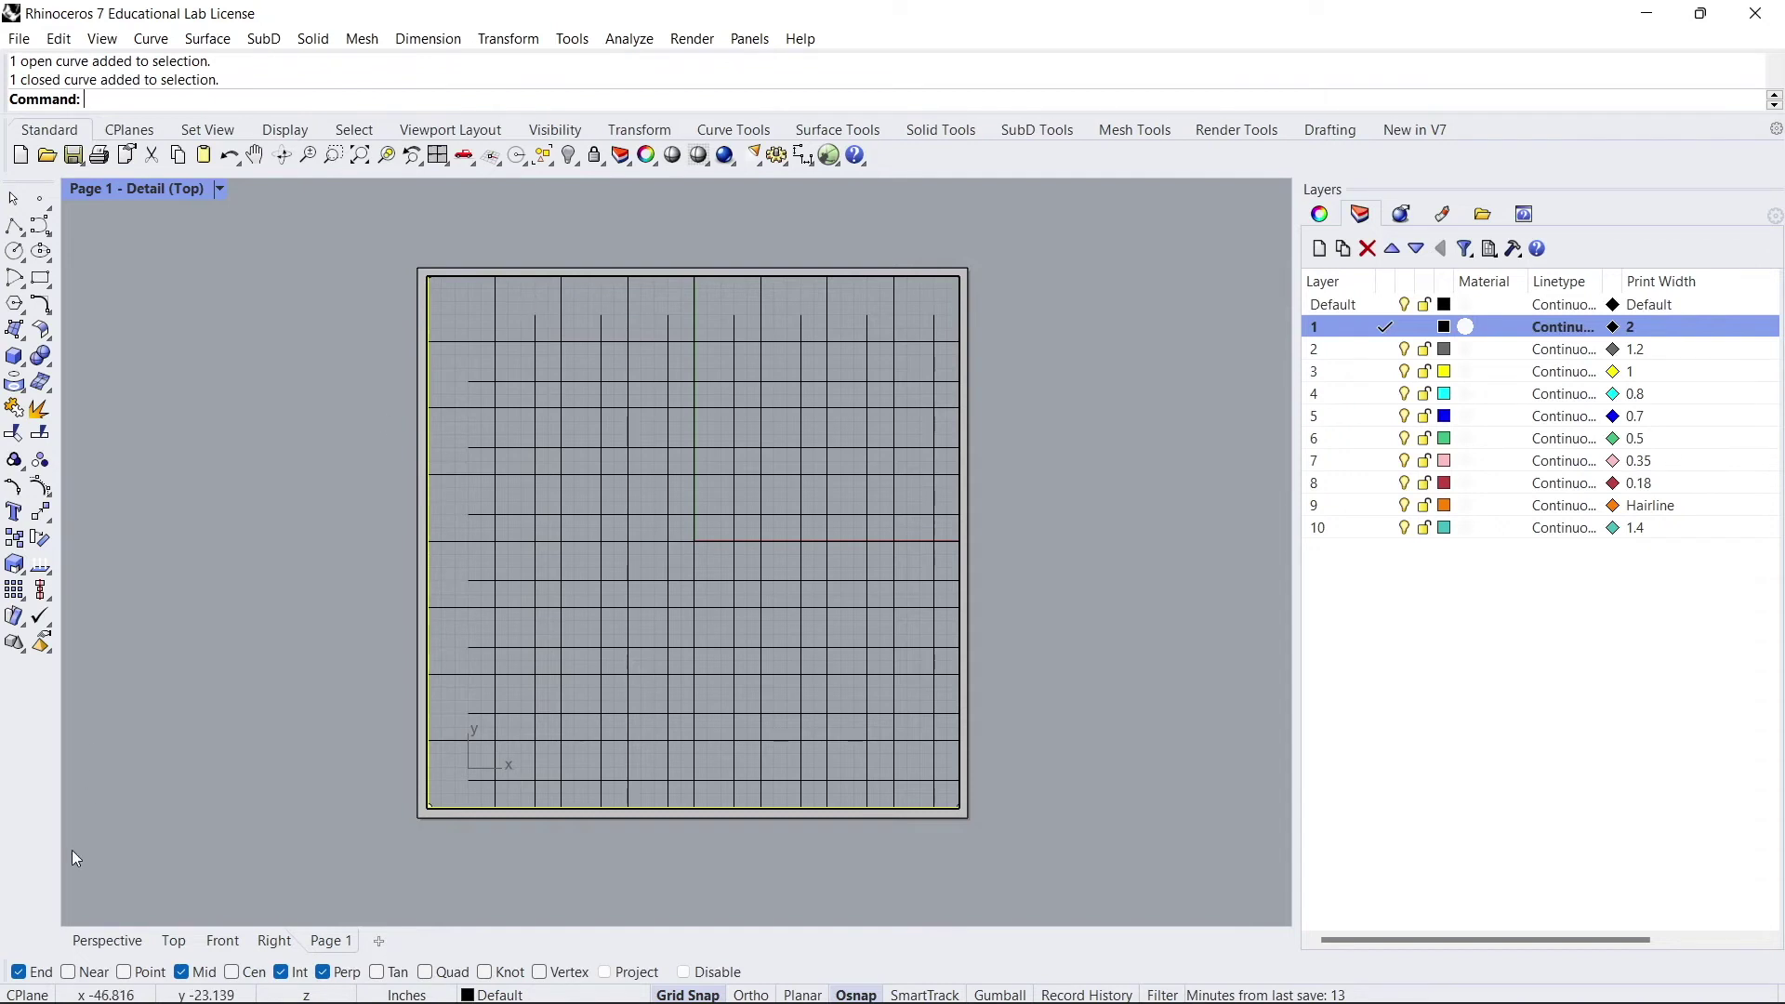
In the Top viewport, Extend grid lines to the square boundary, then return to Page 1
left_click(81, 941)
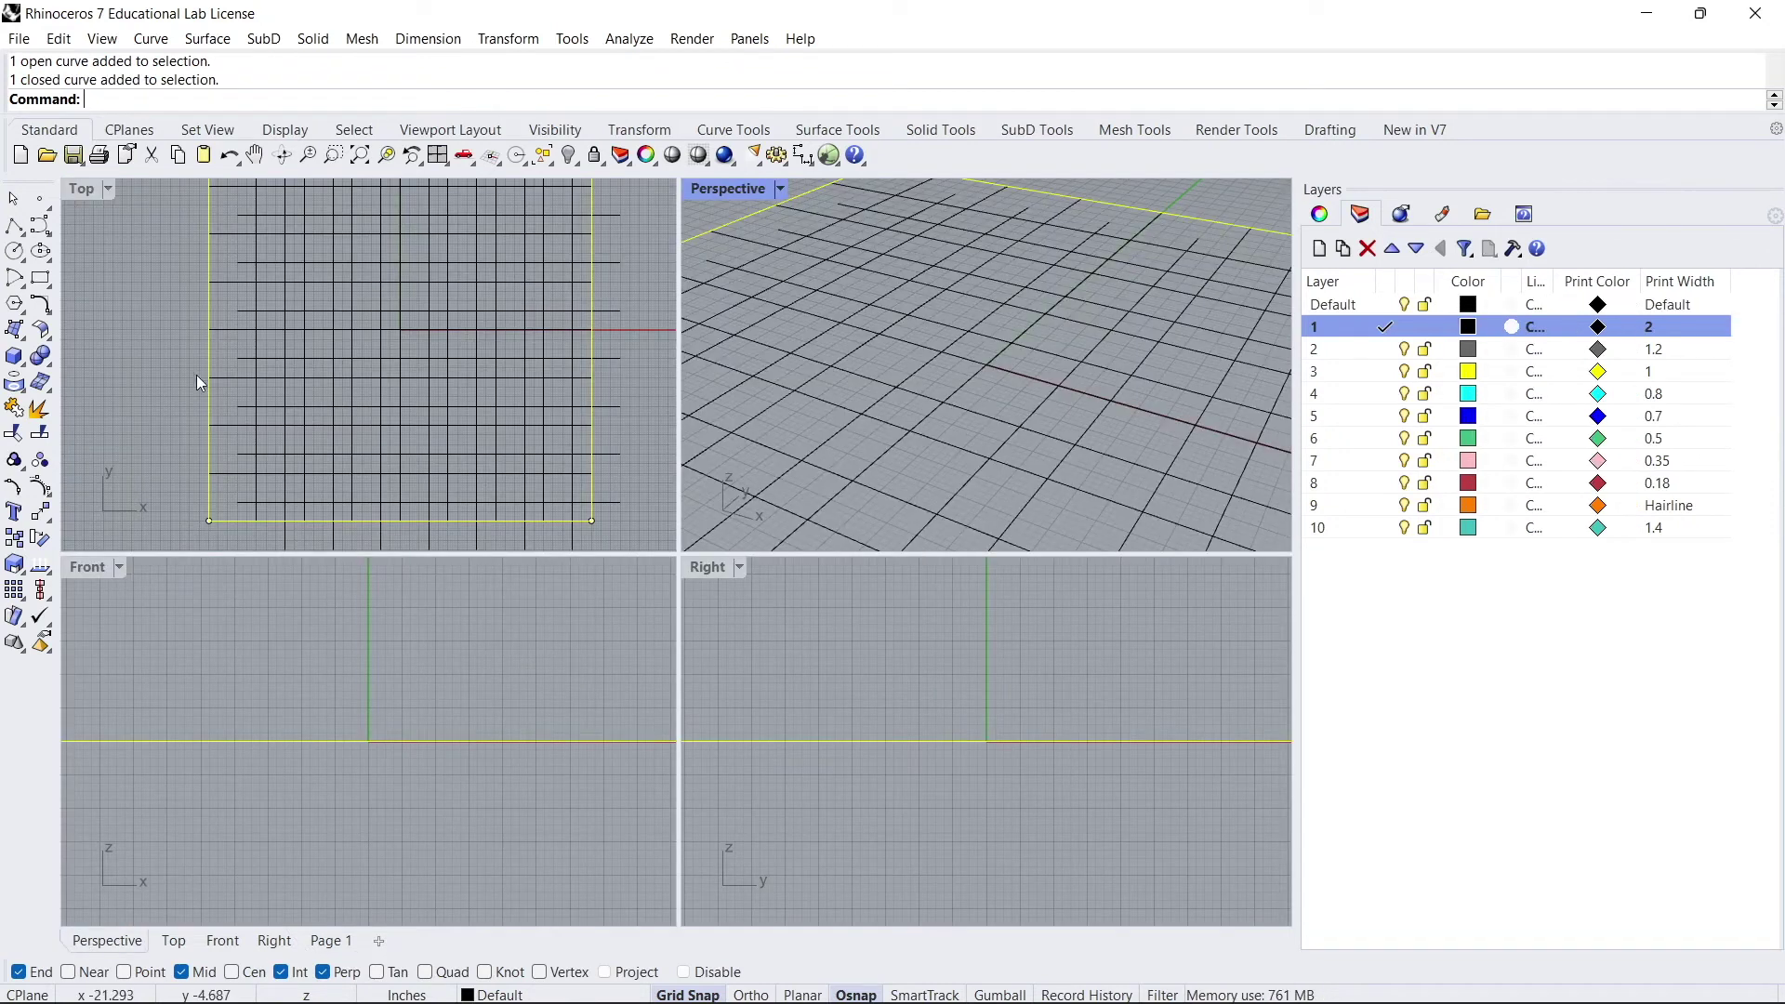
right_click_drag(187, 291, 184, 411)
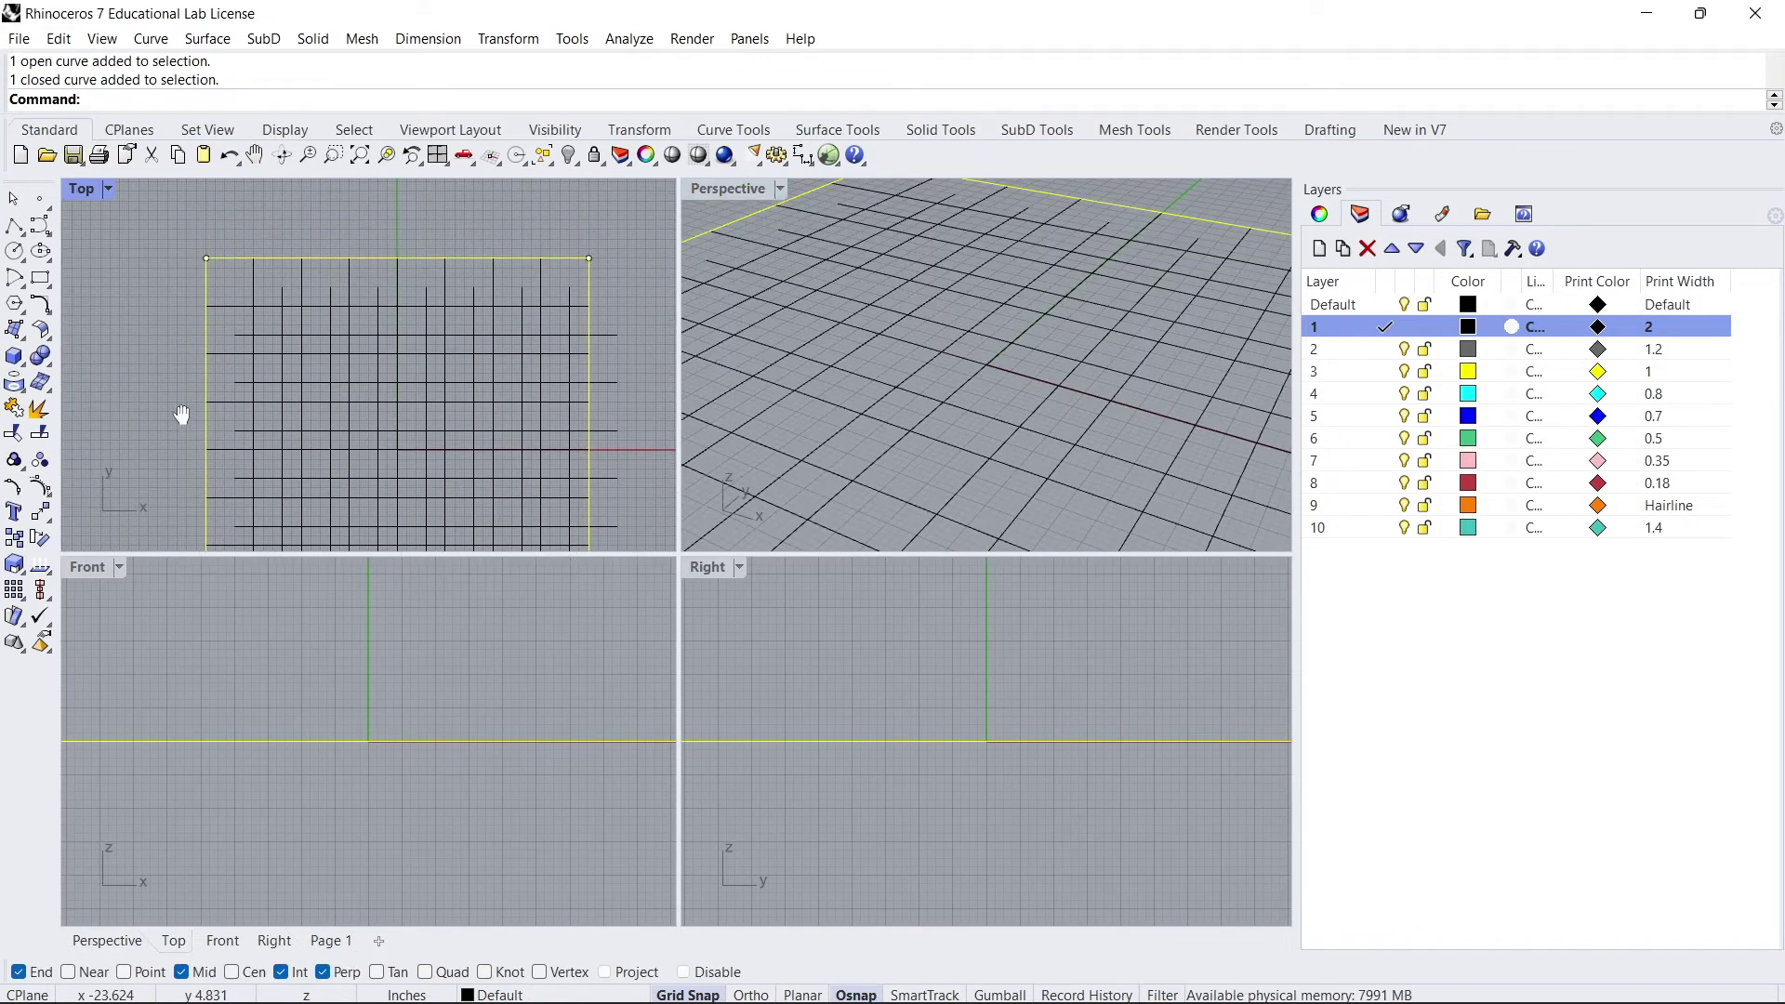
type("Extend")
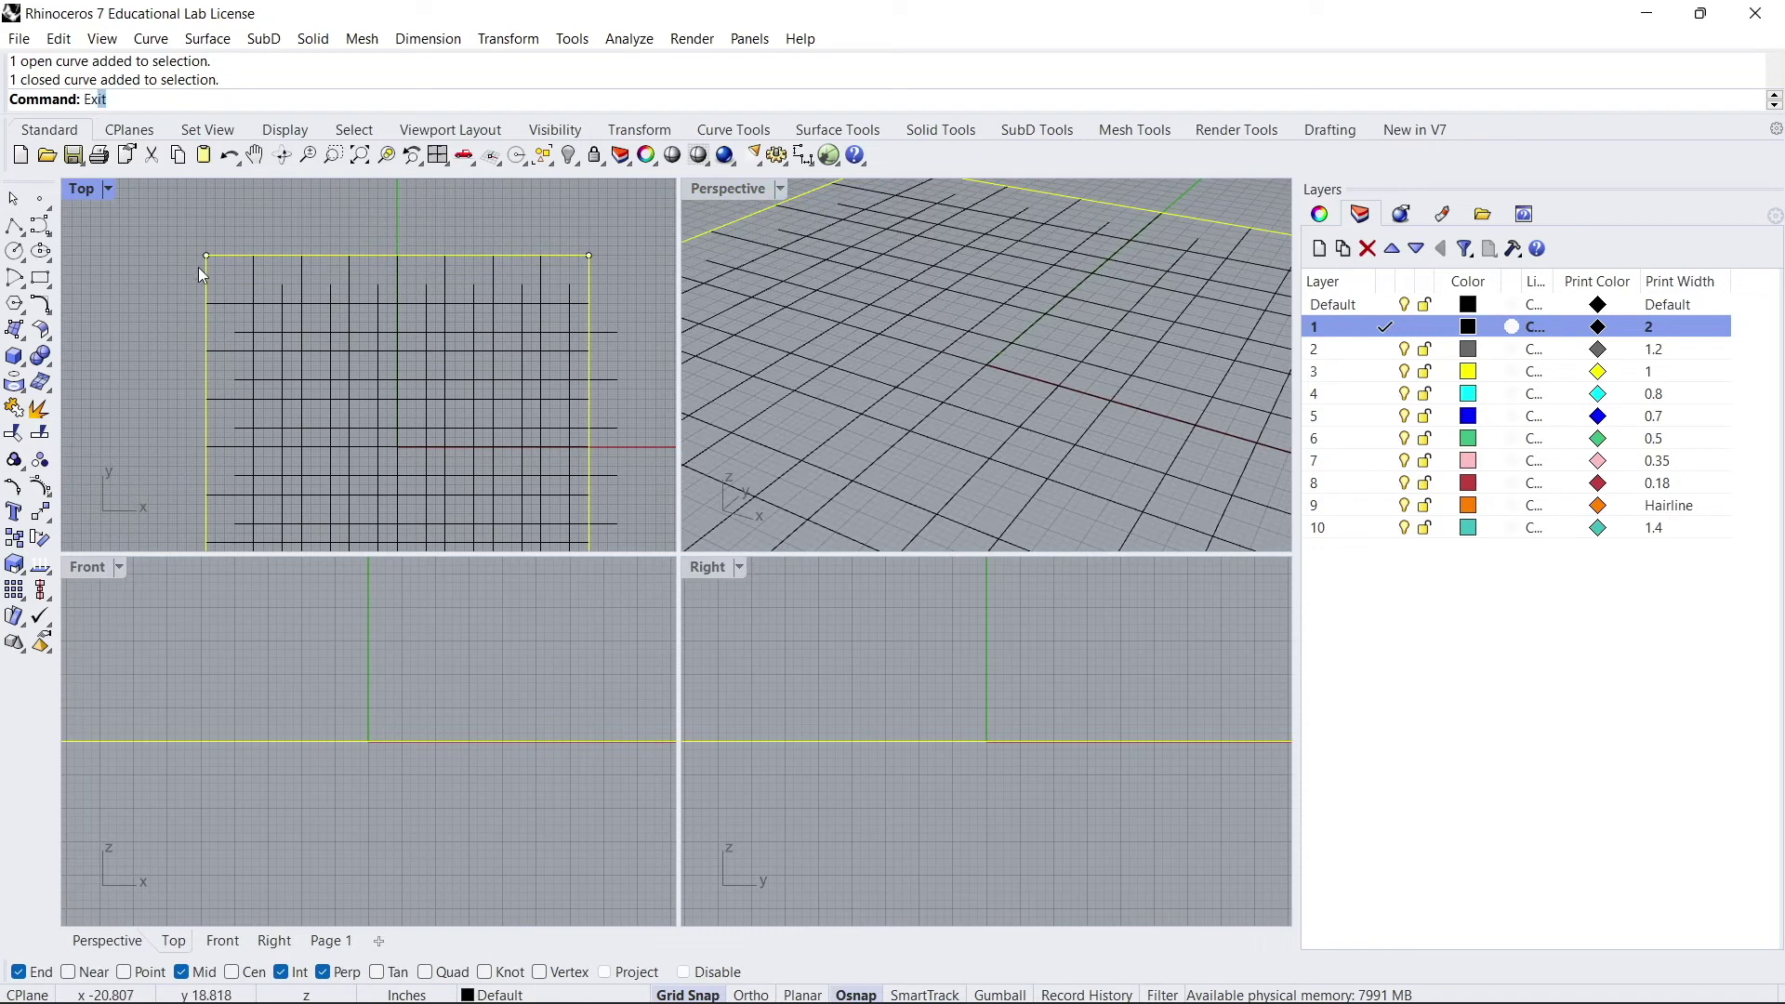
key("Return")
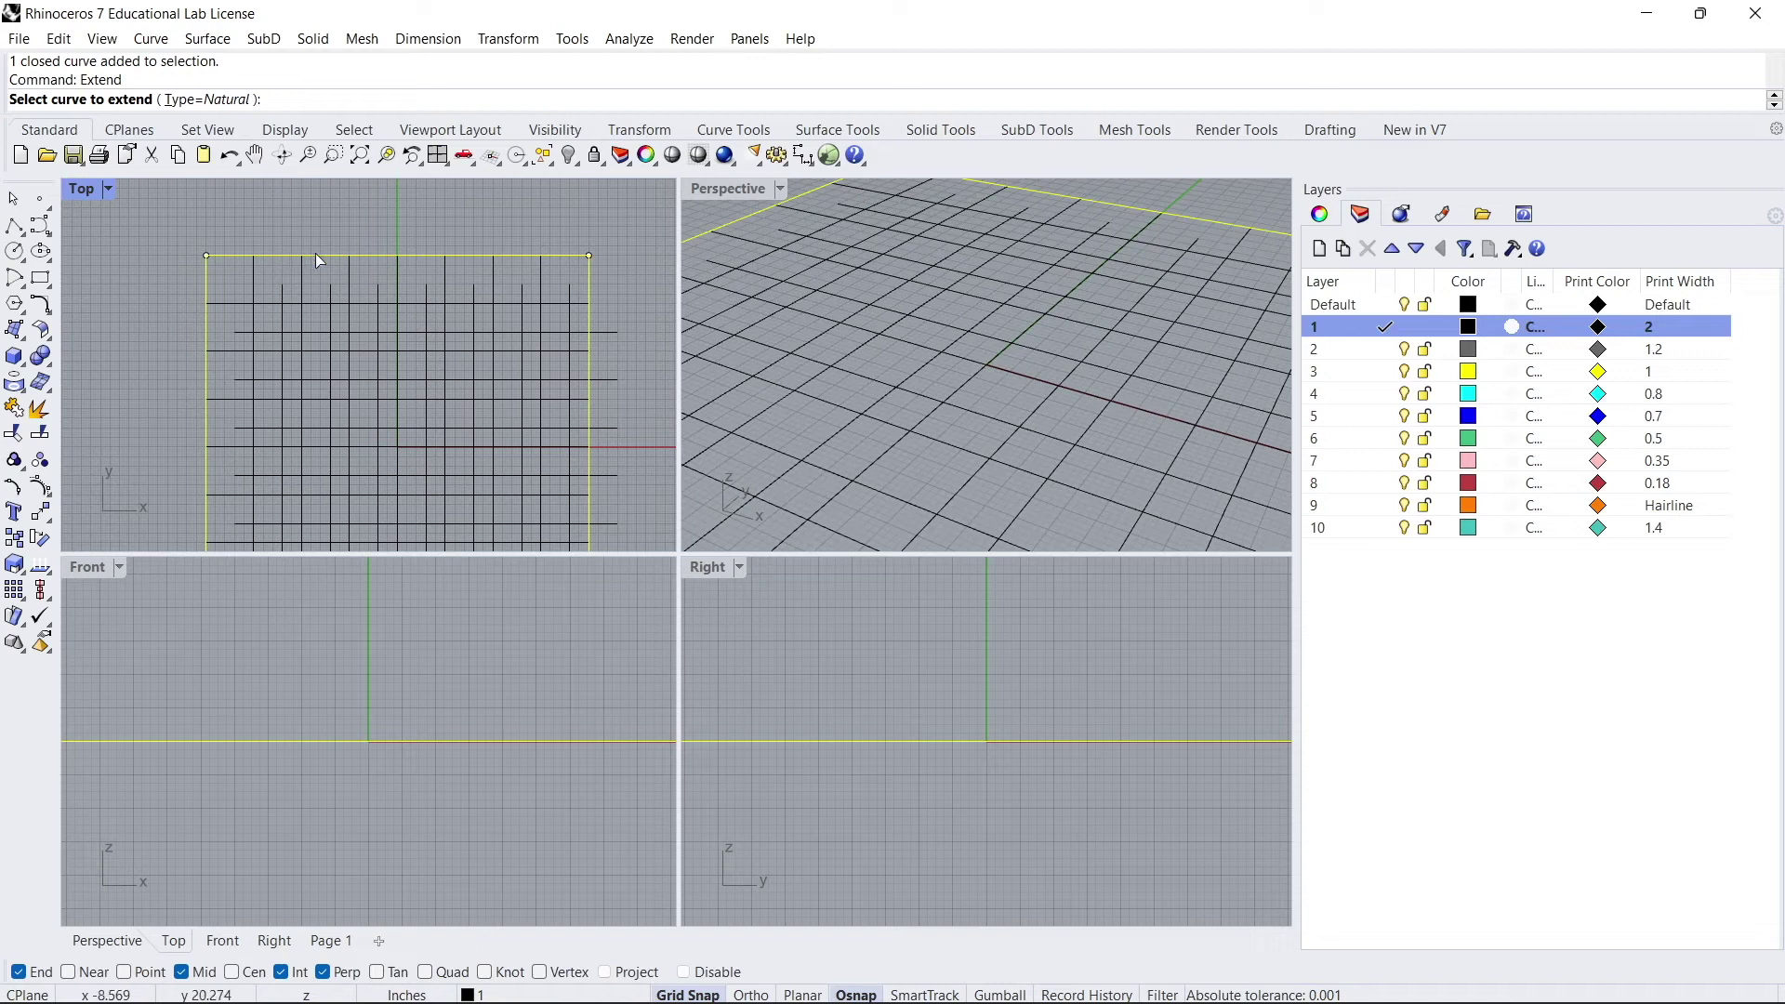
left_click(282, 286)
left_click(286, 287)
left_click(378, 291)
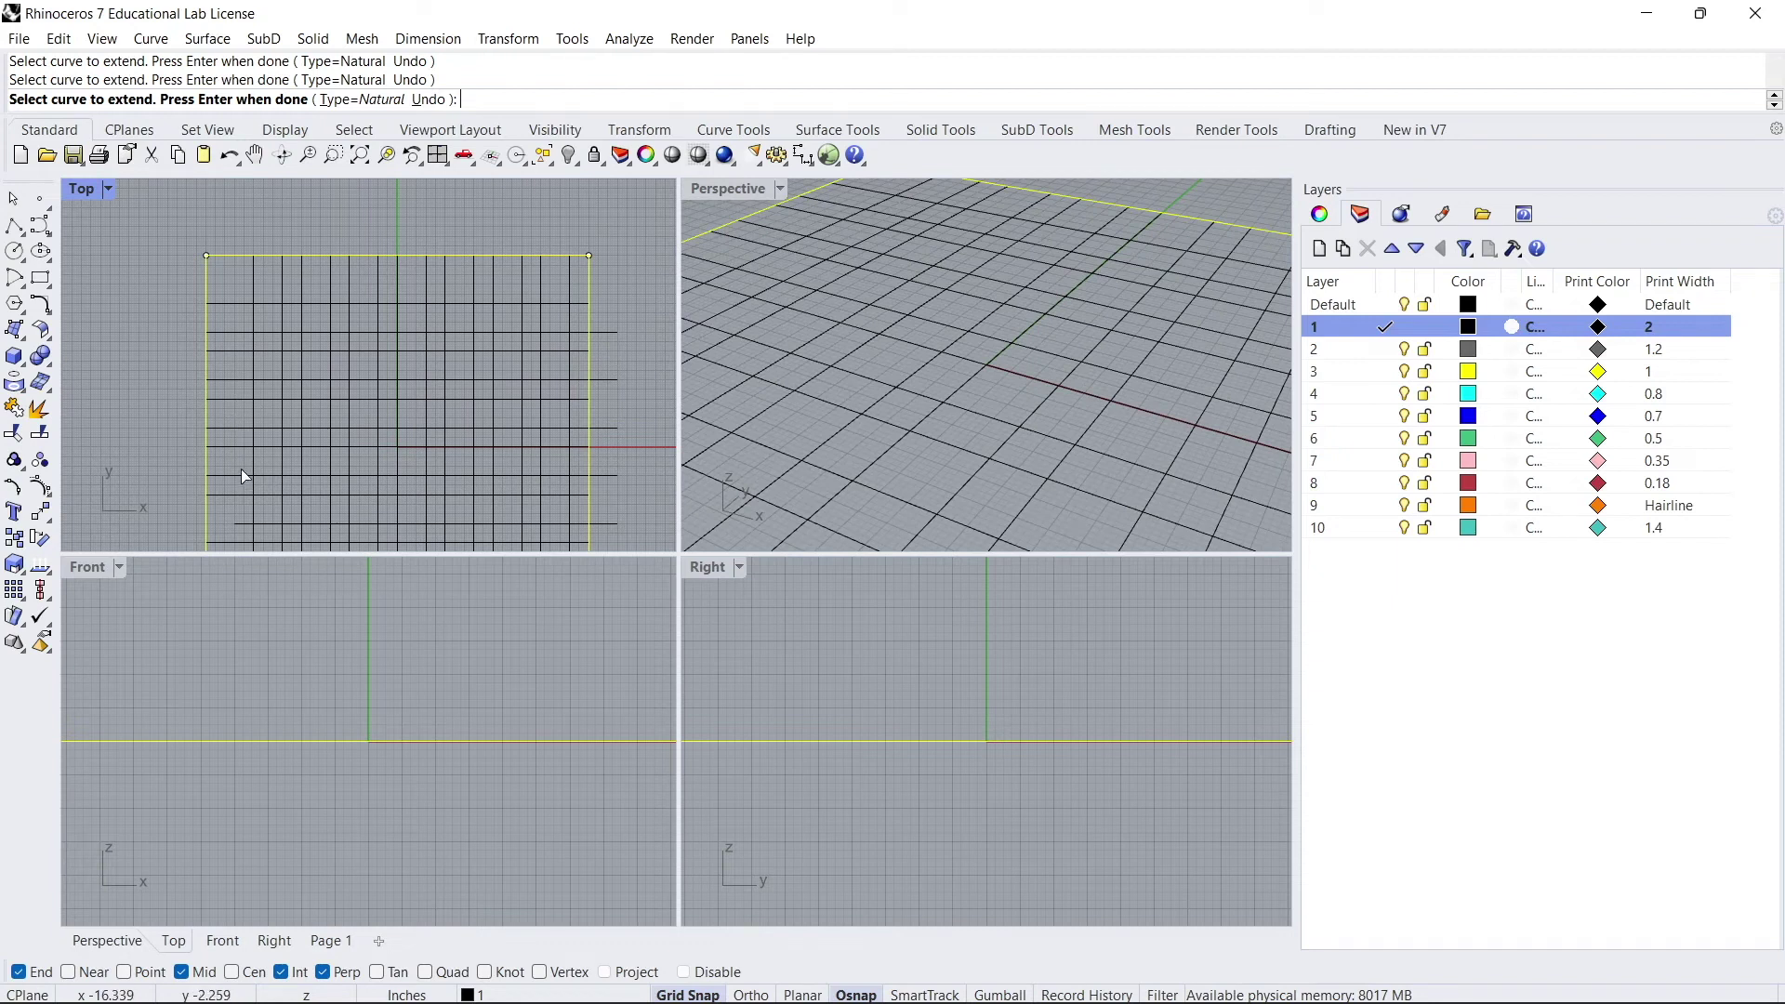
scroll(237, 484, "up", 2)
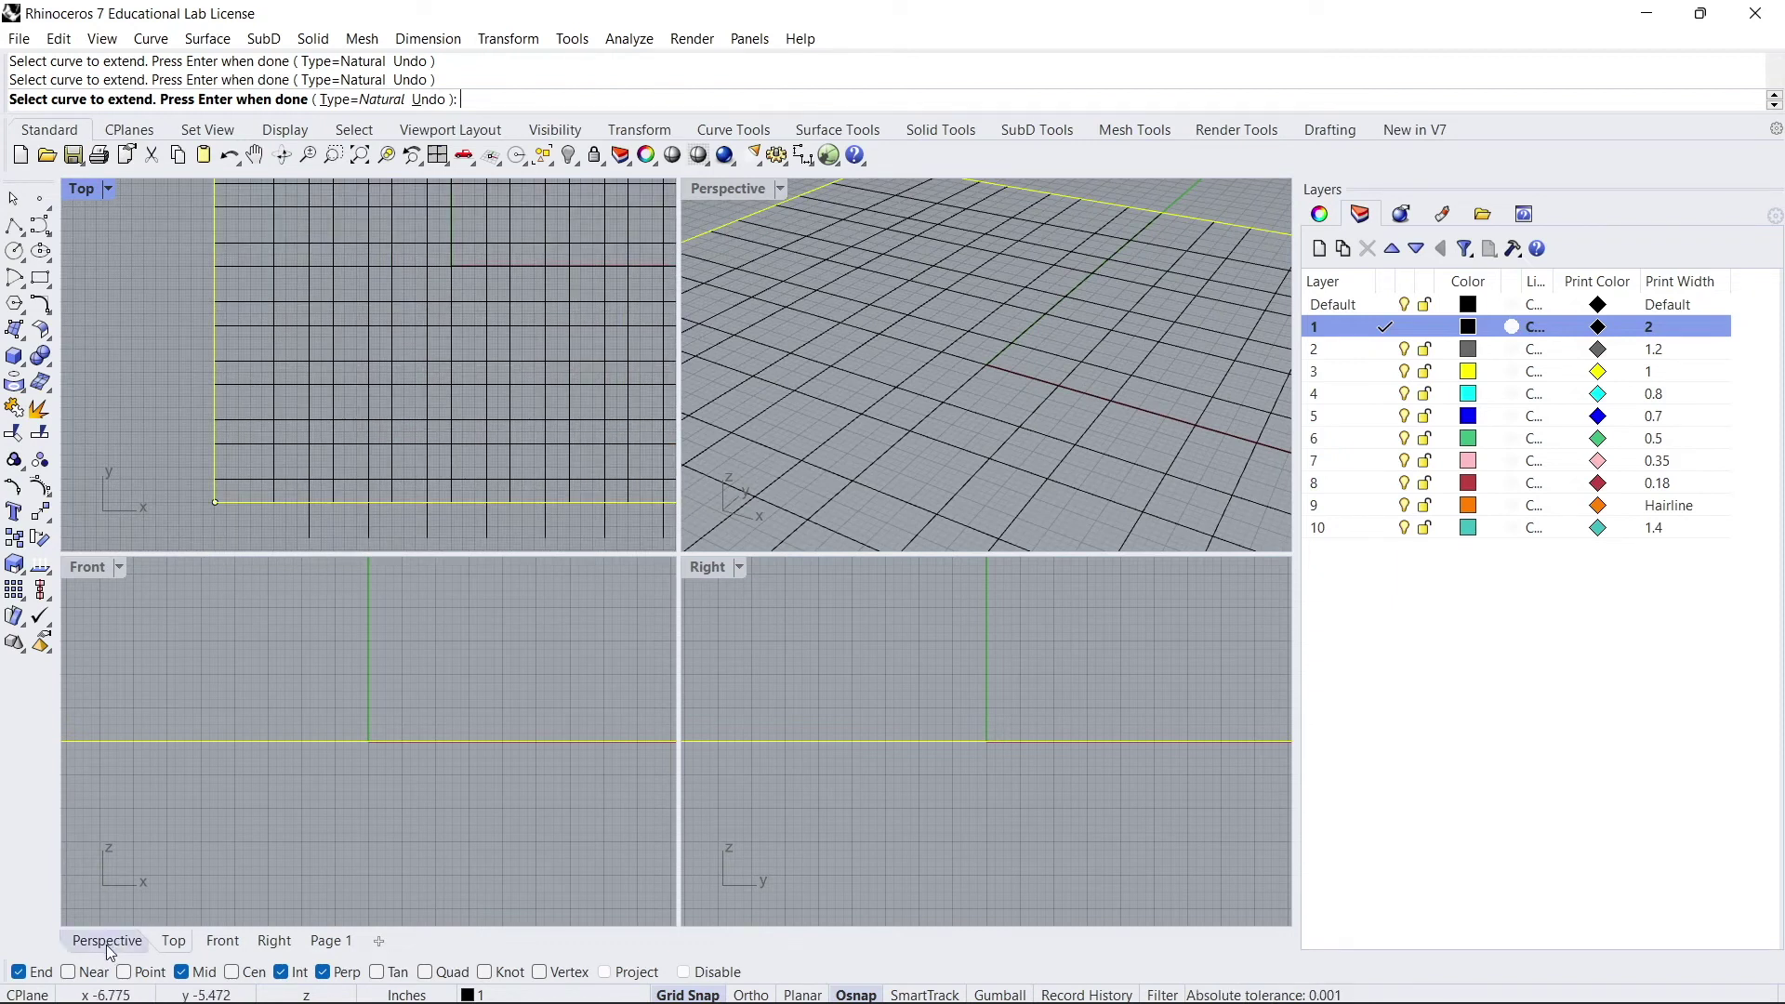
left_click(326, 942)
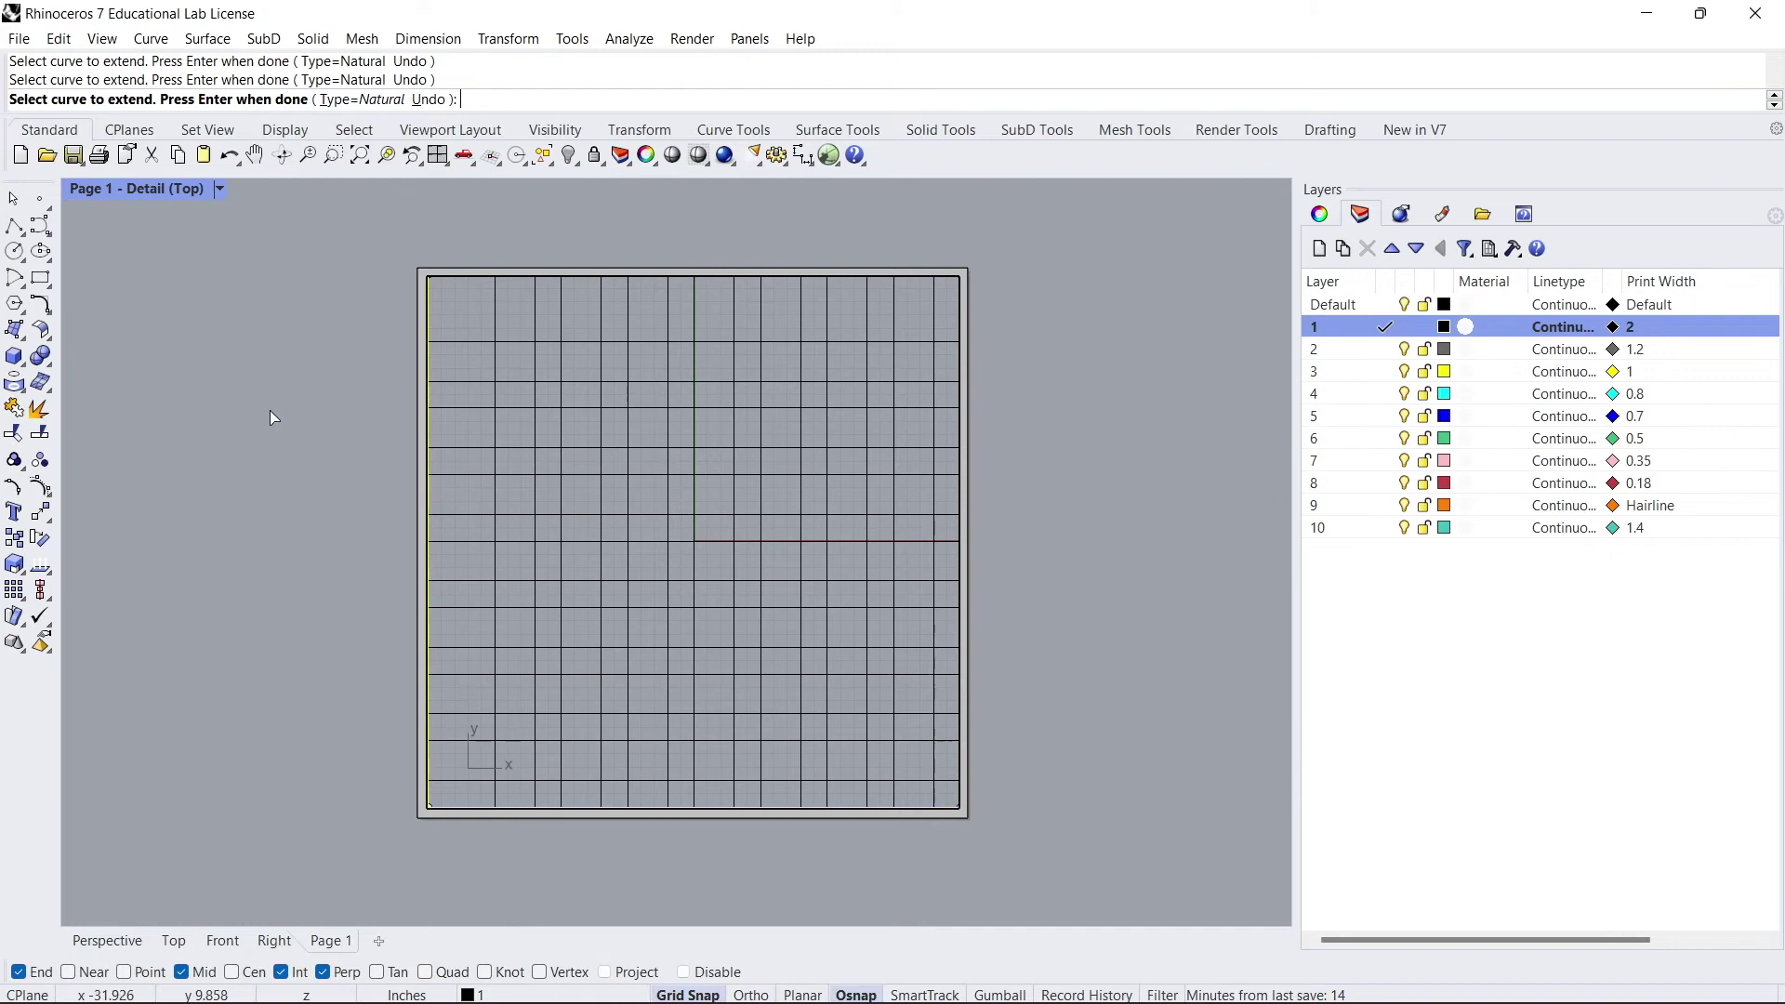
Make Default the current layer and toggle layers 1 and 2 off and back on
scroll(519, 365, "up", 3)
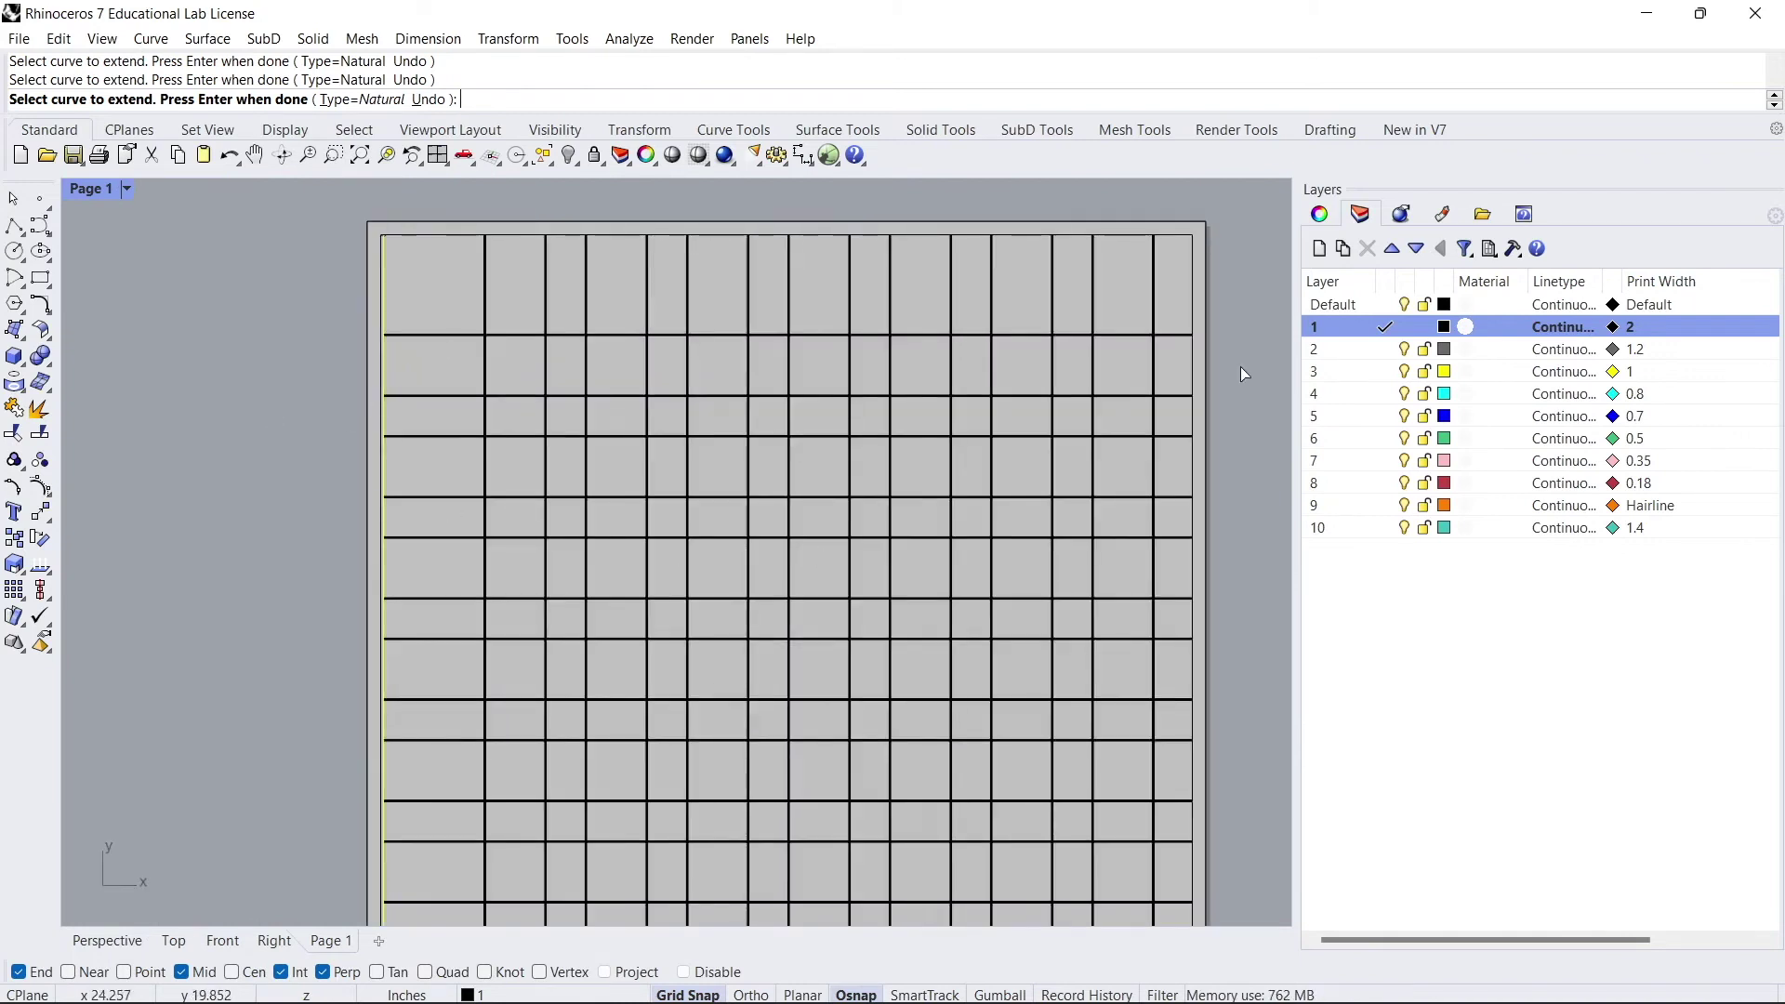
left_click(1385, 305)
left_click(1404, 326)
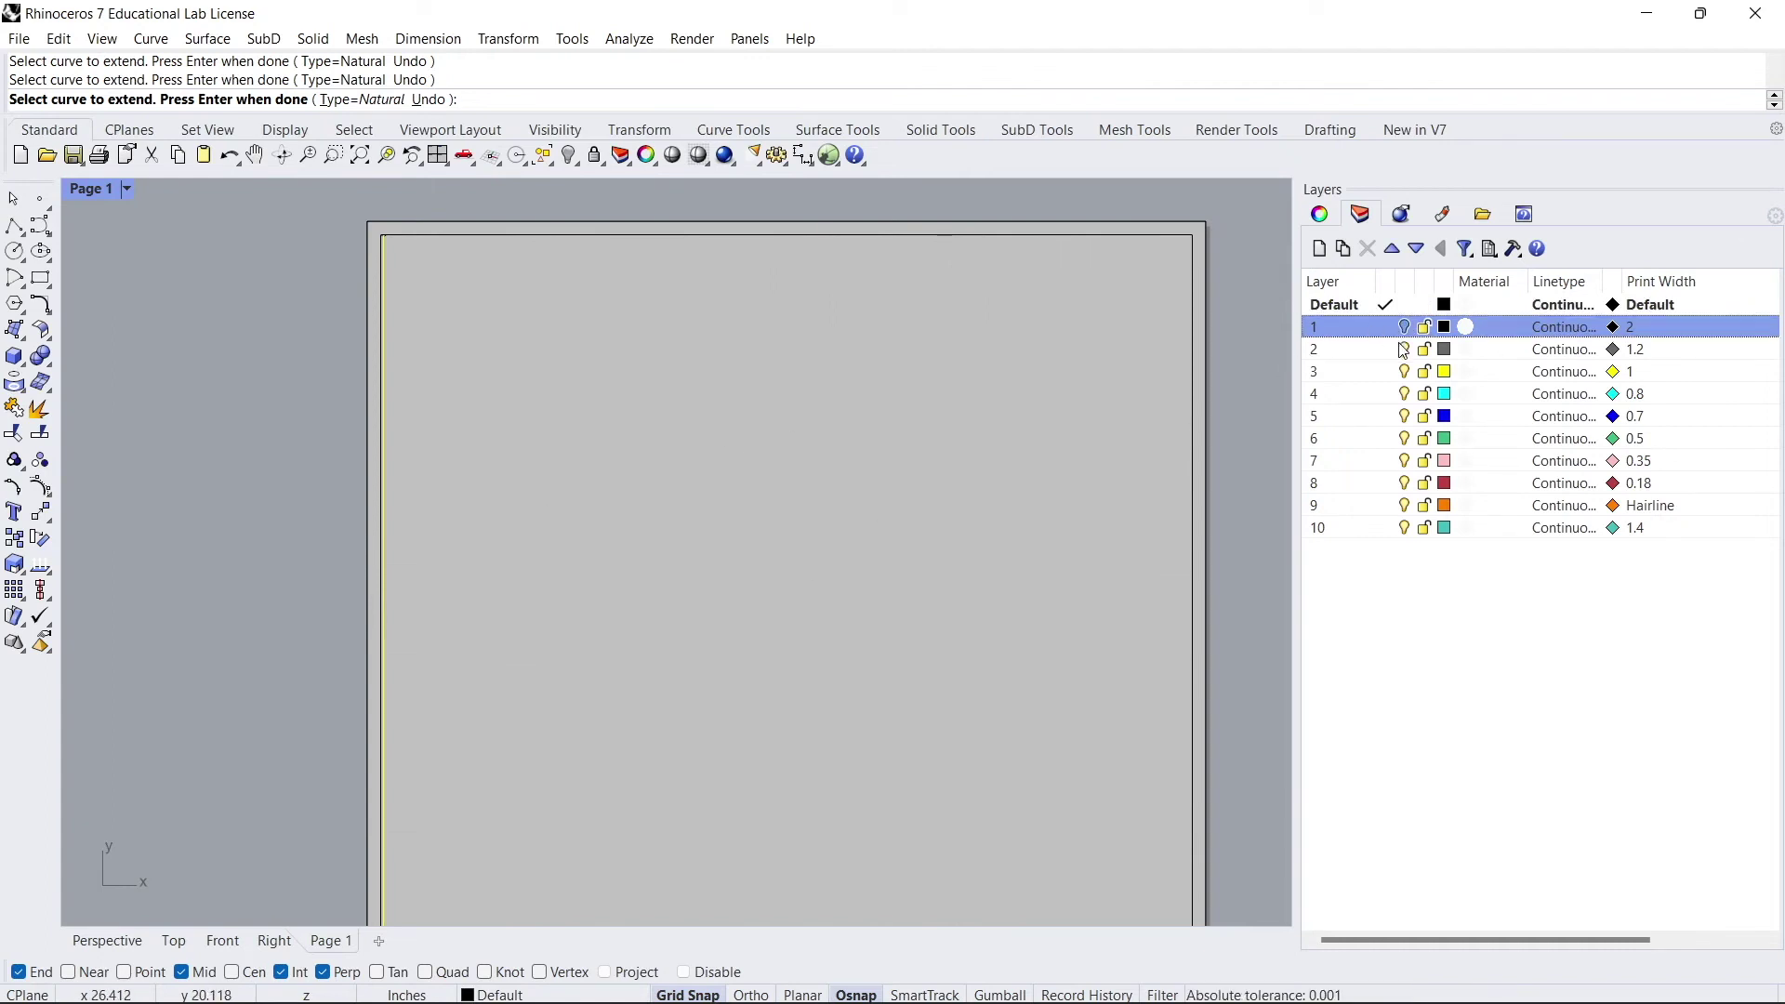
left_click(1404, 349)
left_click(1404, 349)
left_click(1404, 326)
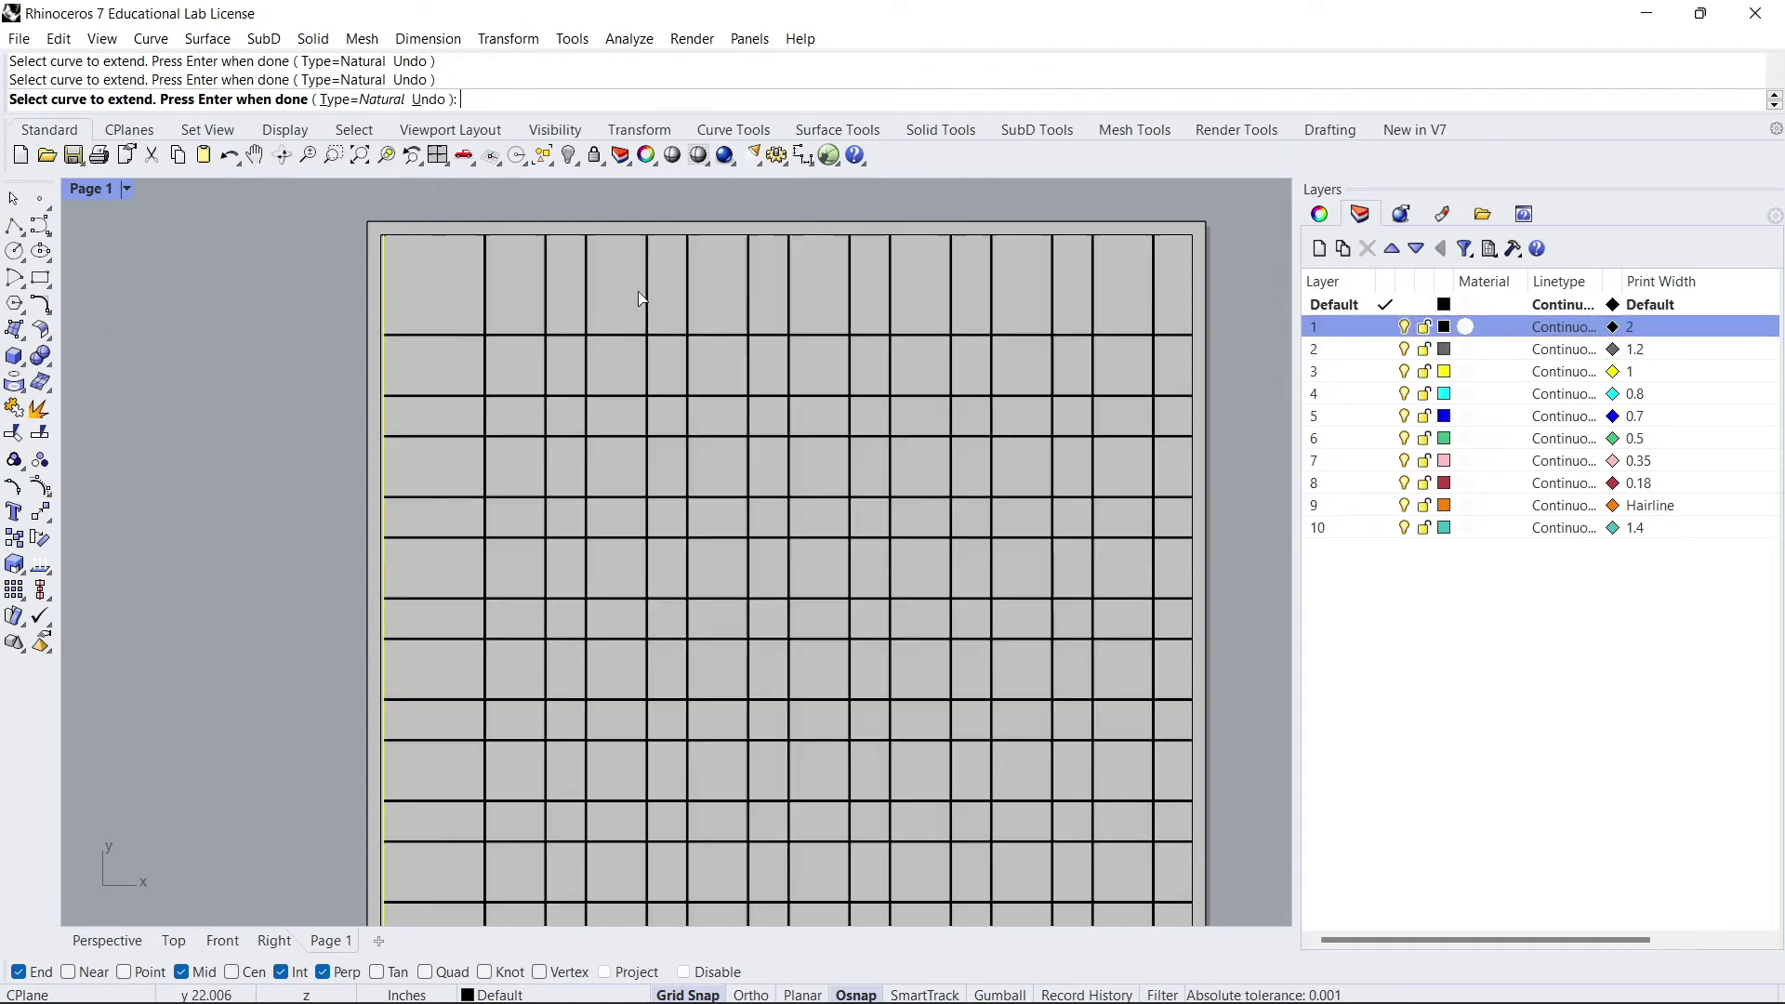
Try extending a grid curve in the Top detail, then undo the extension and the colour change
double_click(539, 361)
left_click(546, 362)
left_click(399, 356)
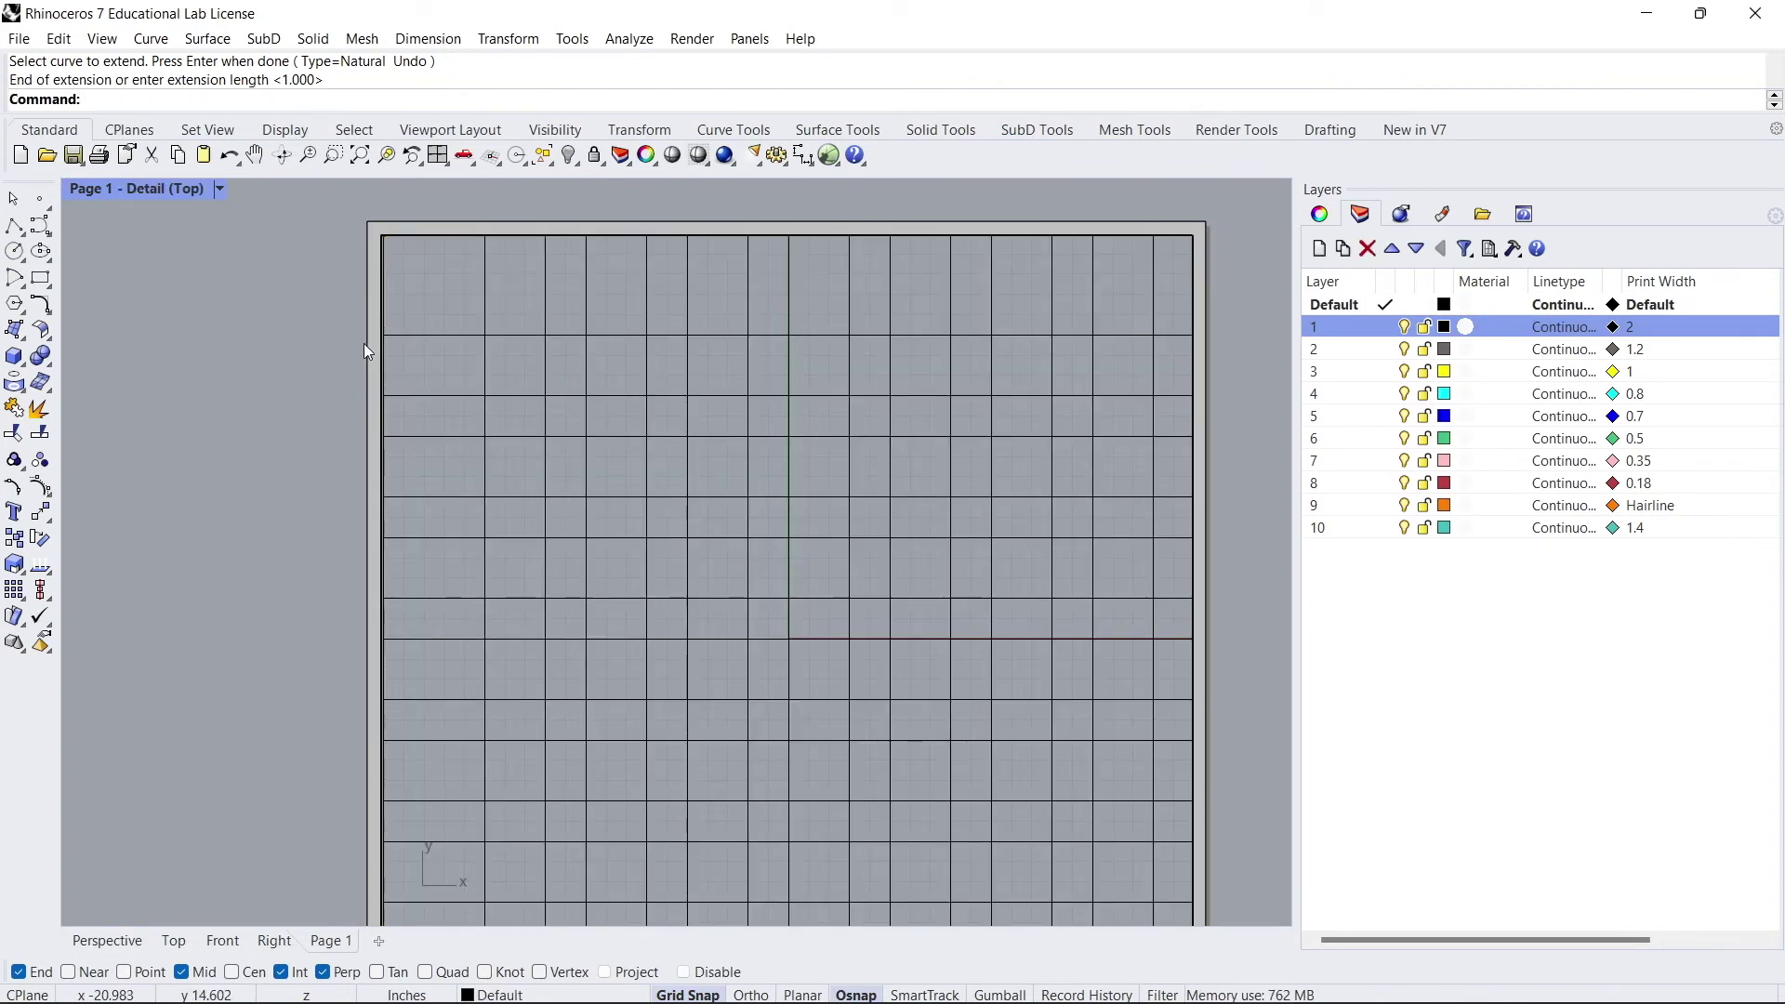
key("ctrl+z")
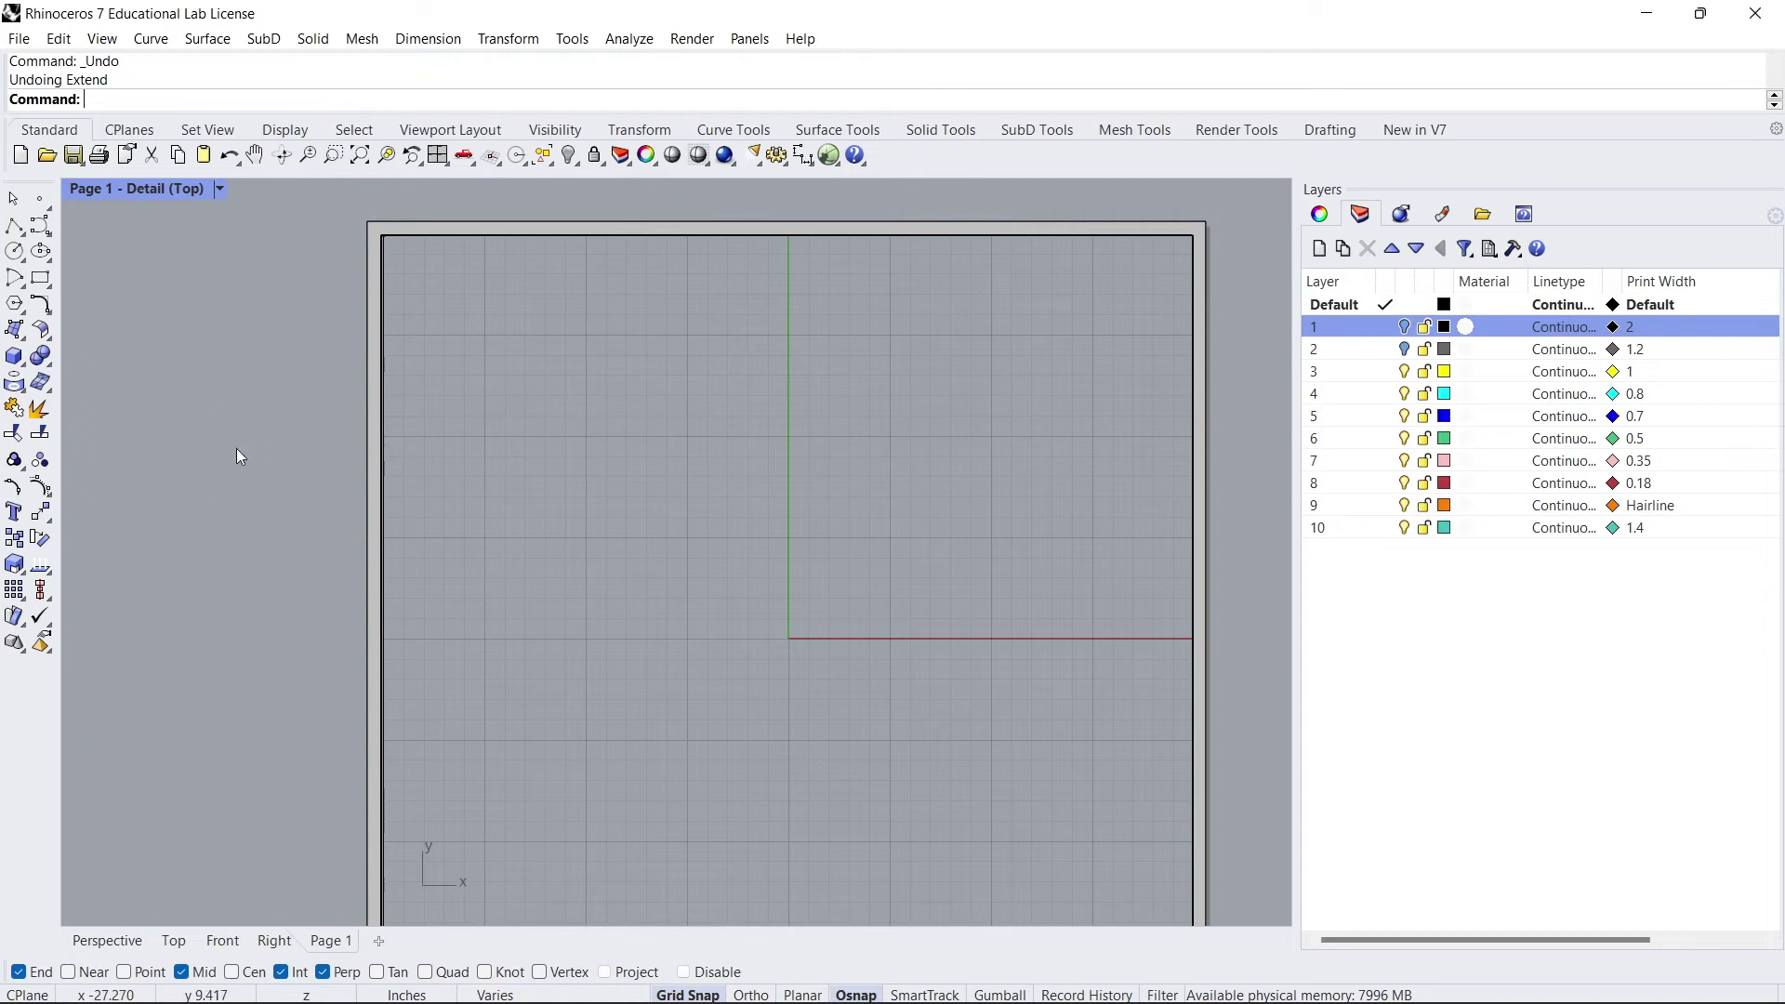
key("ctrl+z")
left_click(953, 561)
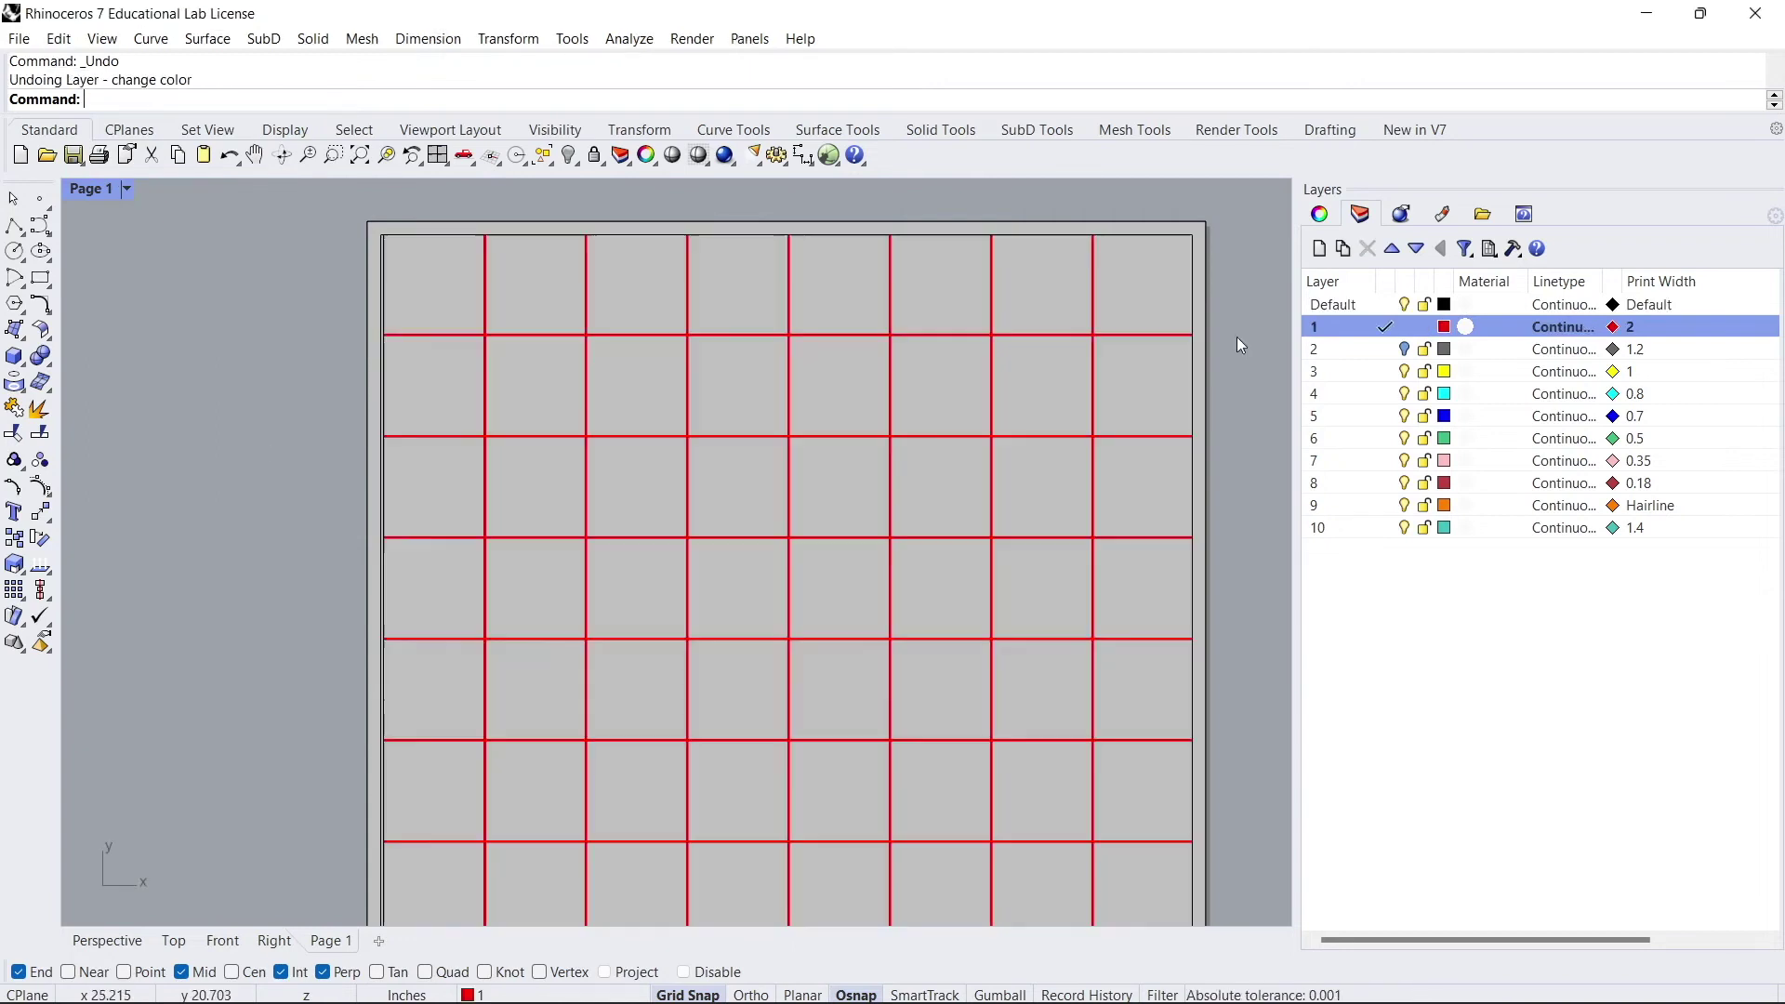
Set layer 1's colour back to black and select all grid curves in the Top detail
left_click(1443, 326)
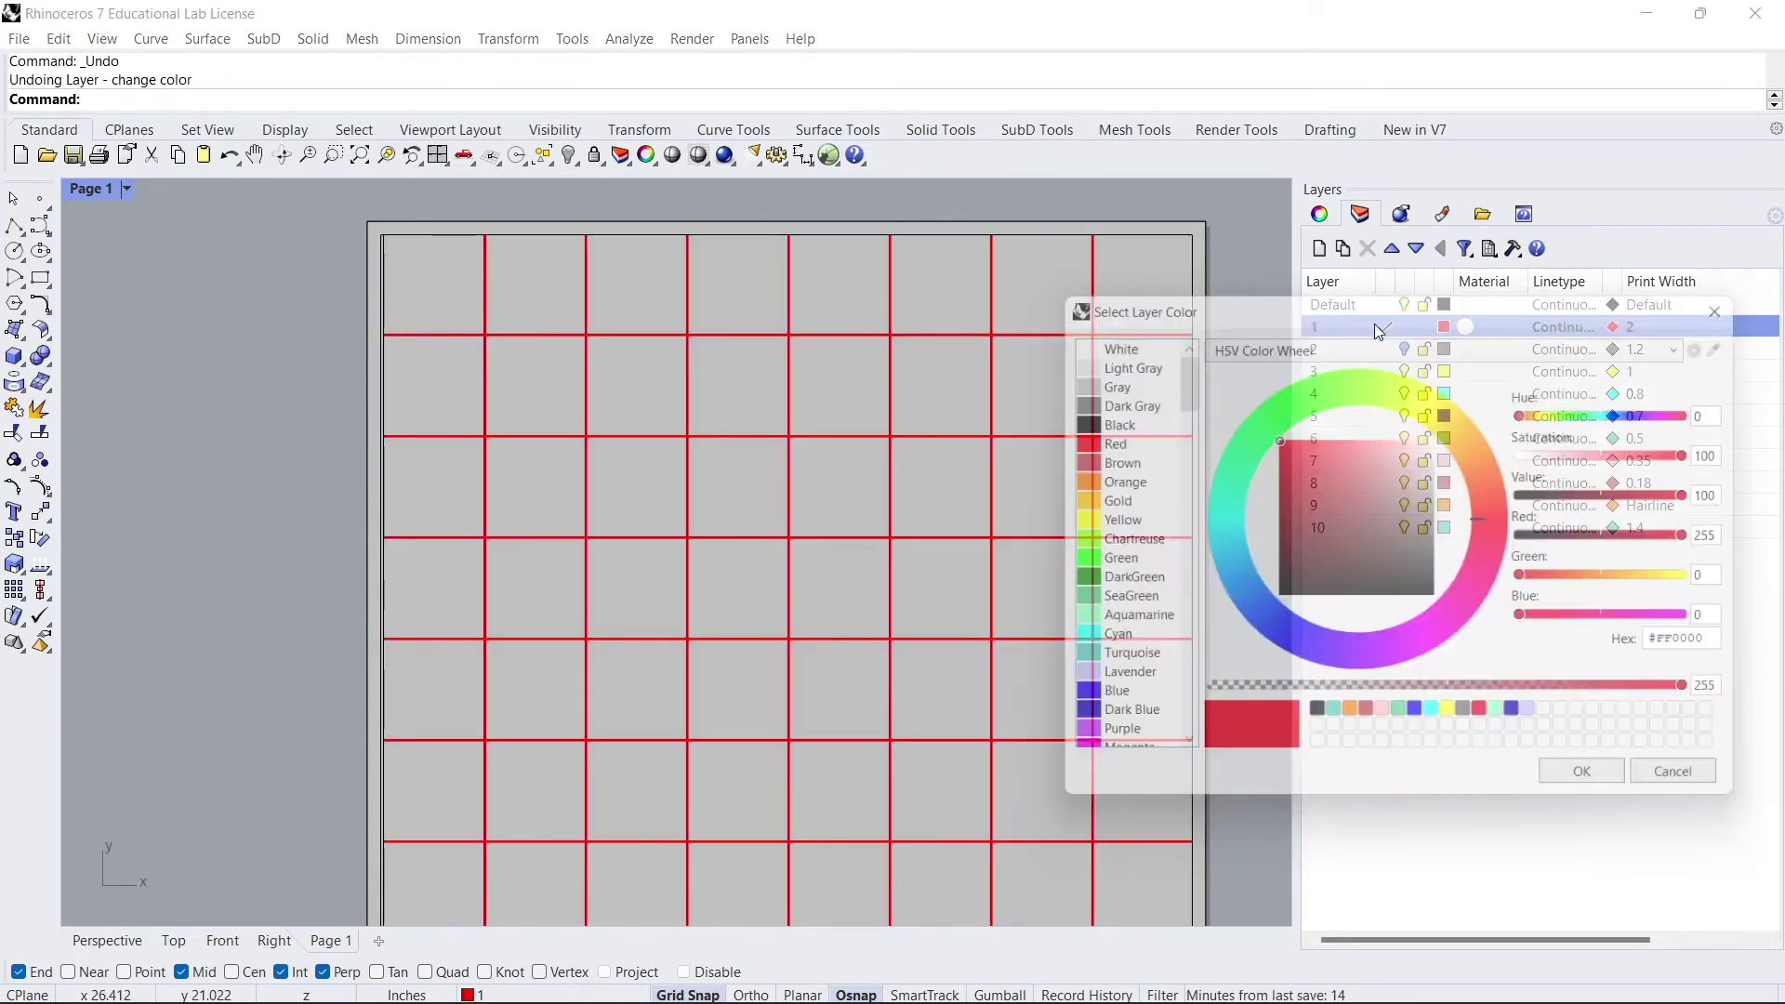
double_click(1132, 425)
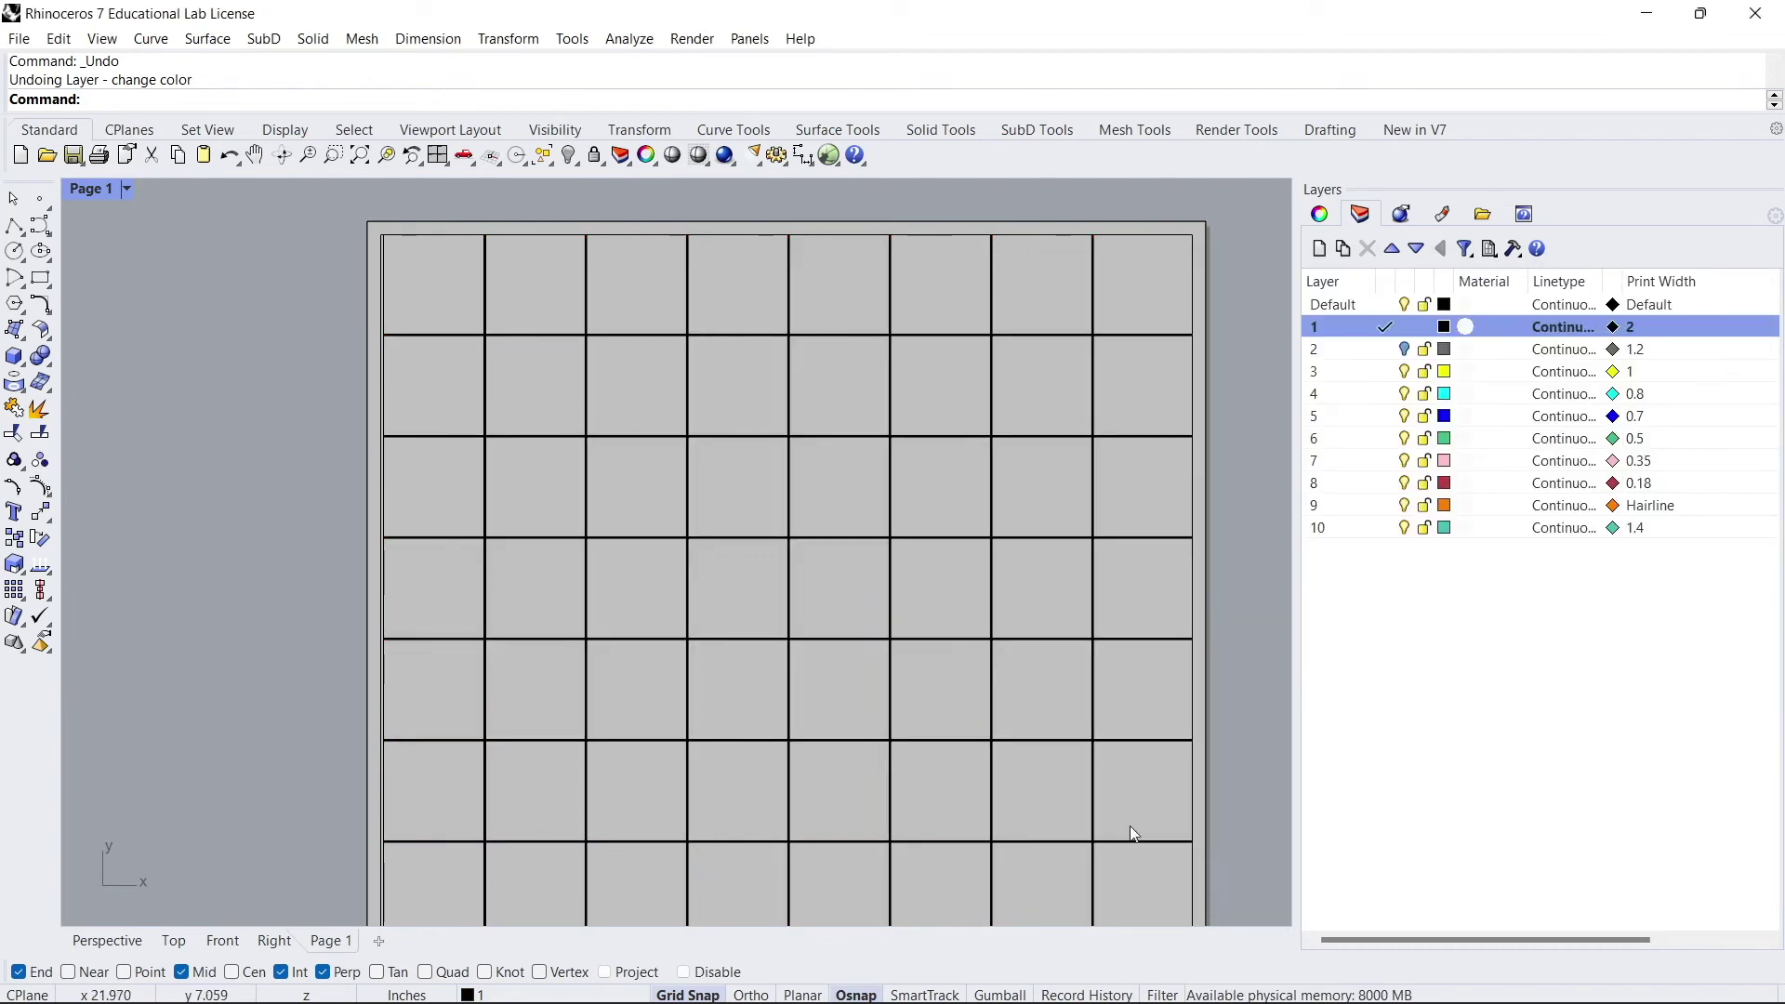
left_click_drag(1078, 823, 442, 292)
double_click(442, 292)
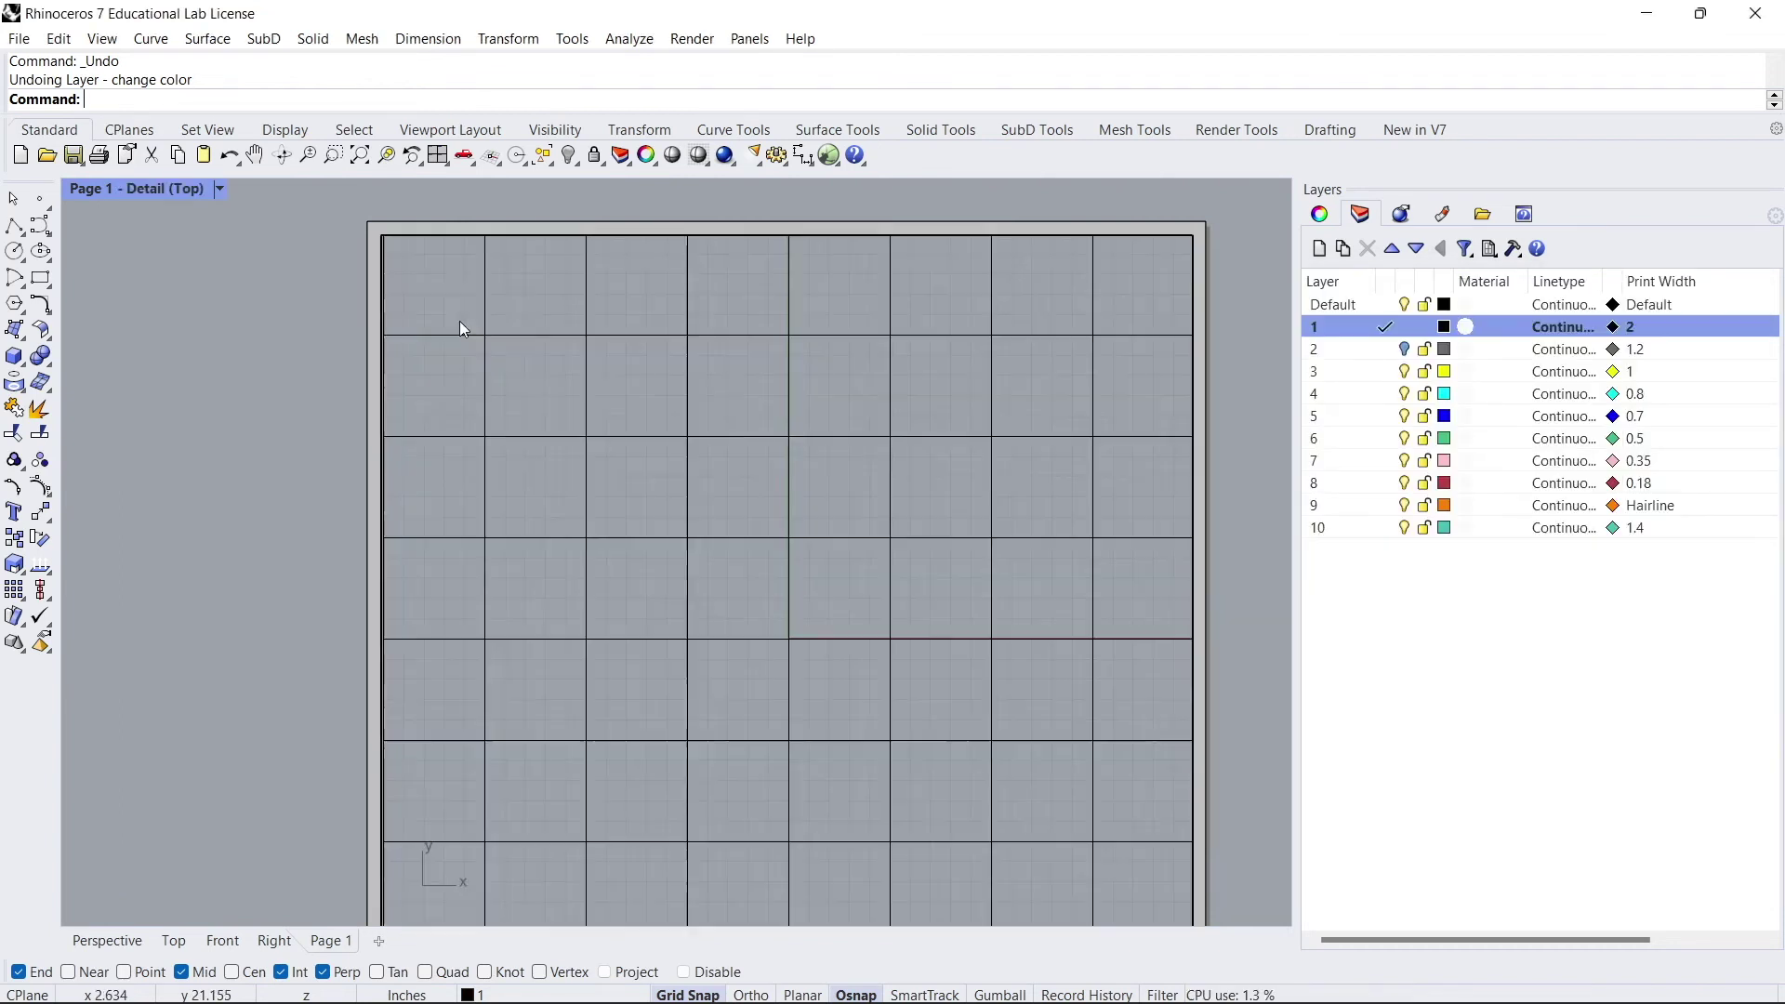
left_click_drag(1117, 856, 445, 297)
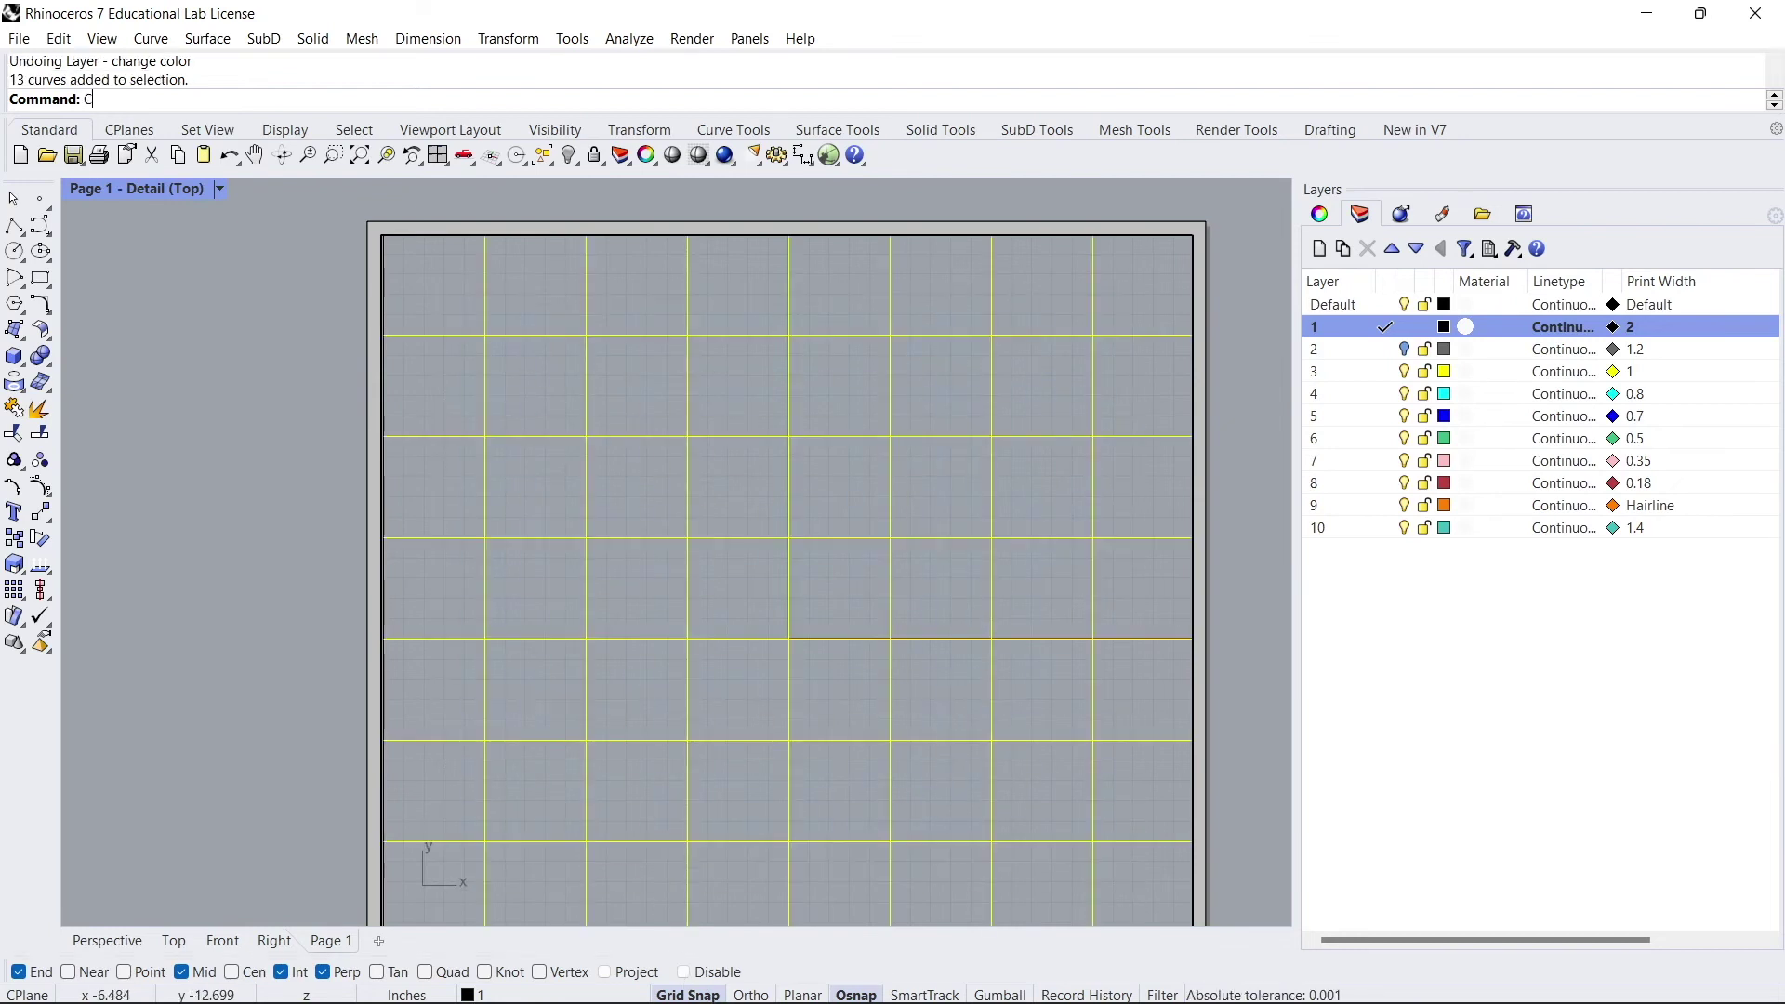
Copy the selected grid from one intersection to the next diagonal intersection
type("Copy")
key("Return")
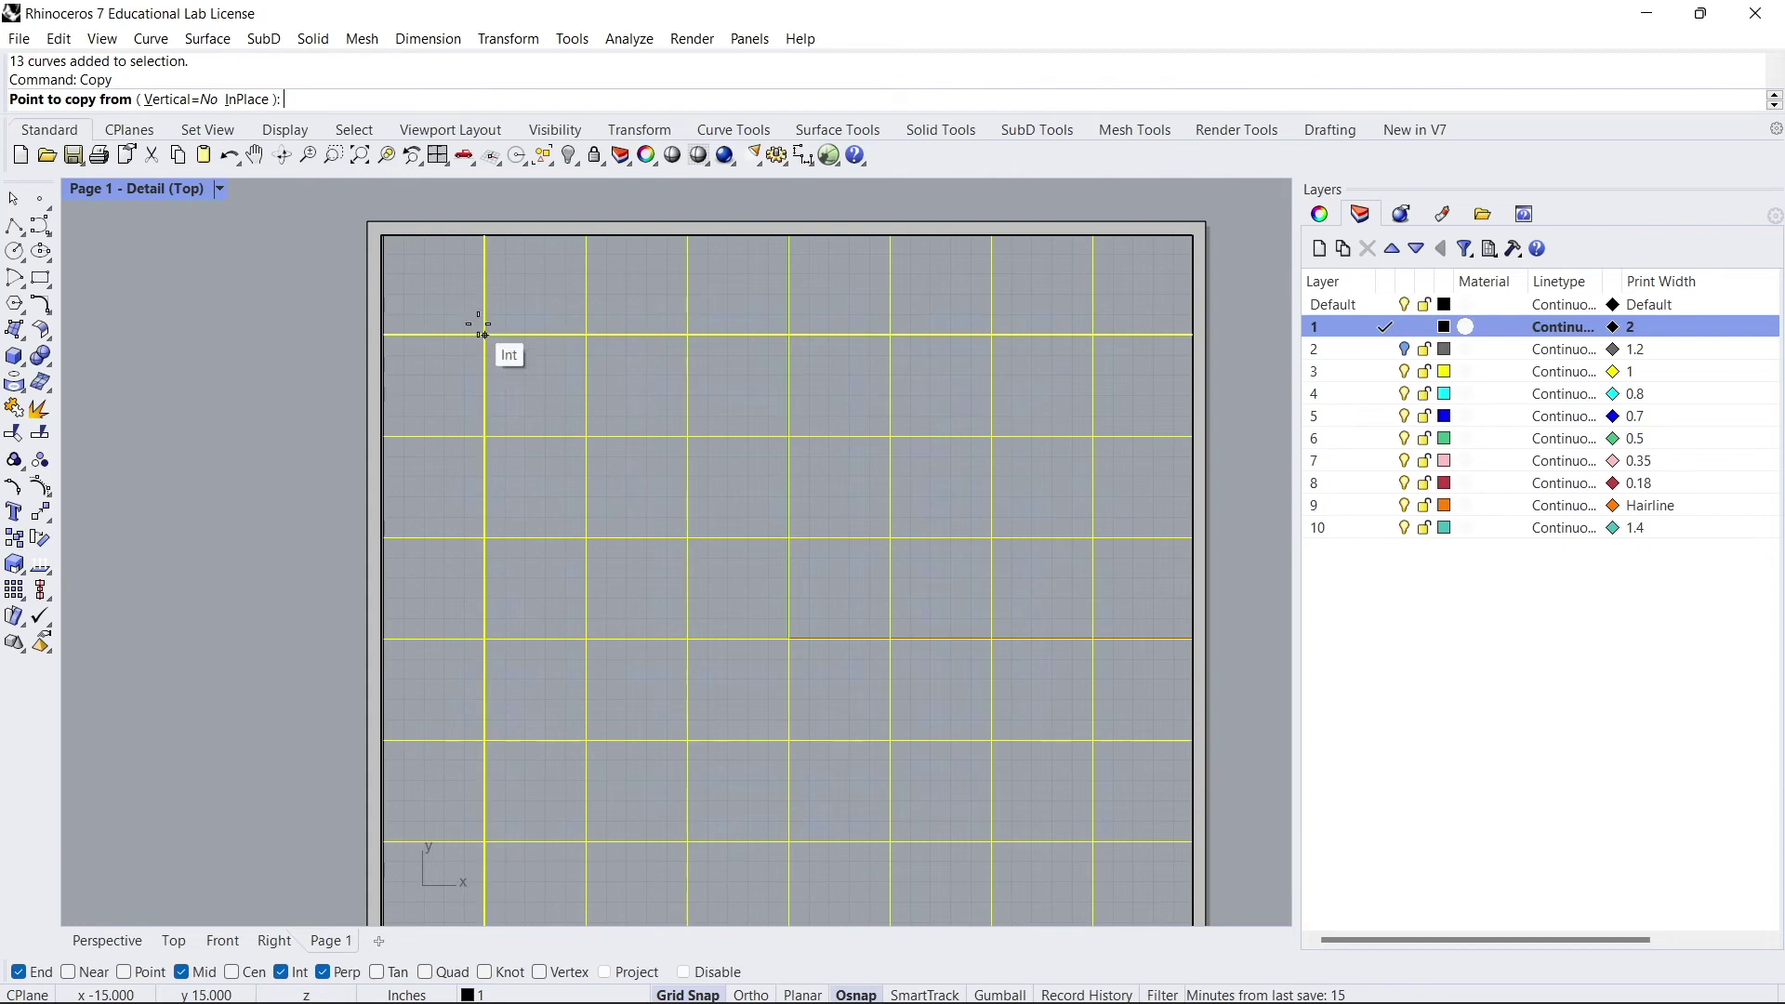
left_click(486, 334)
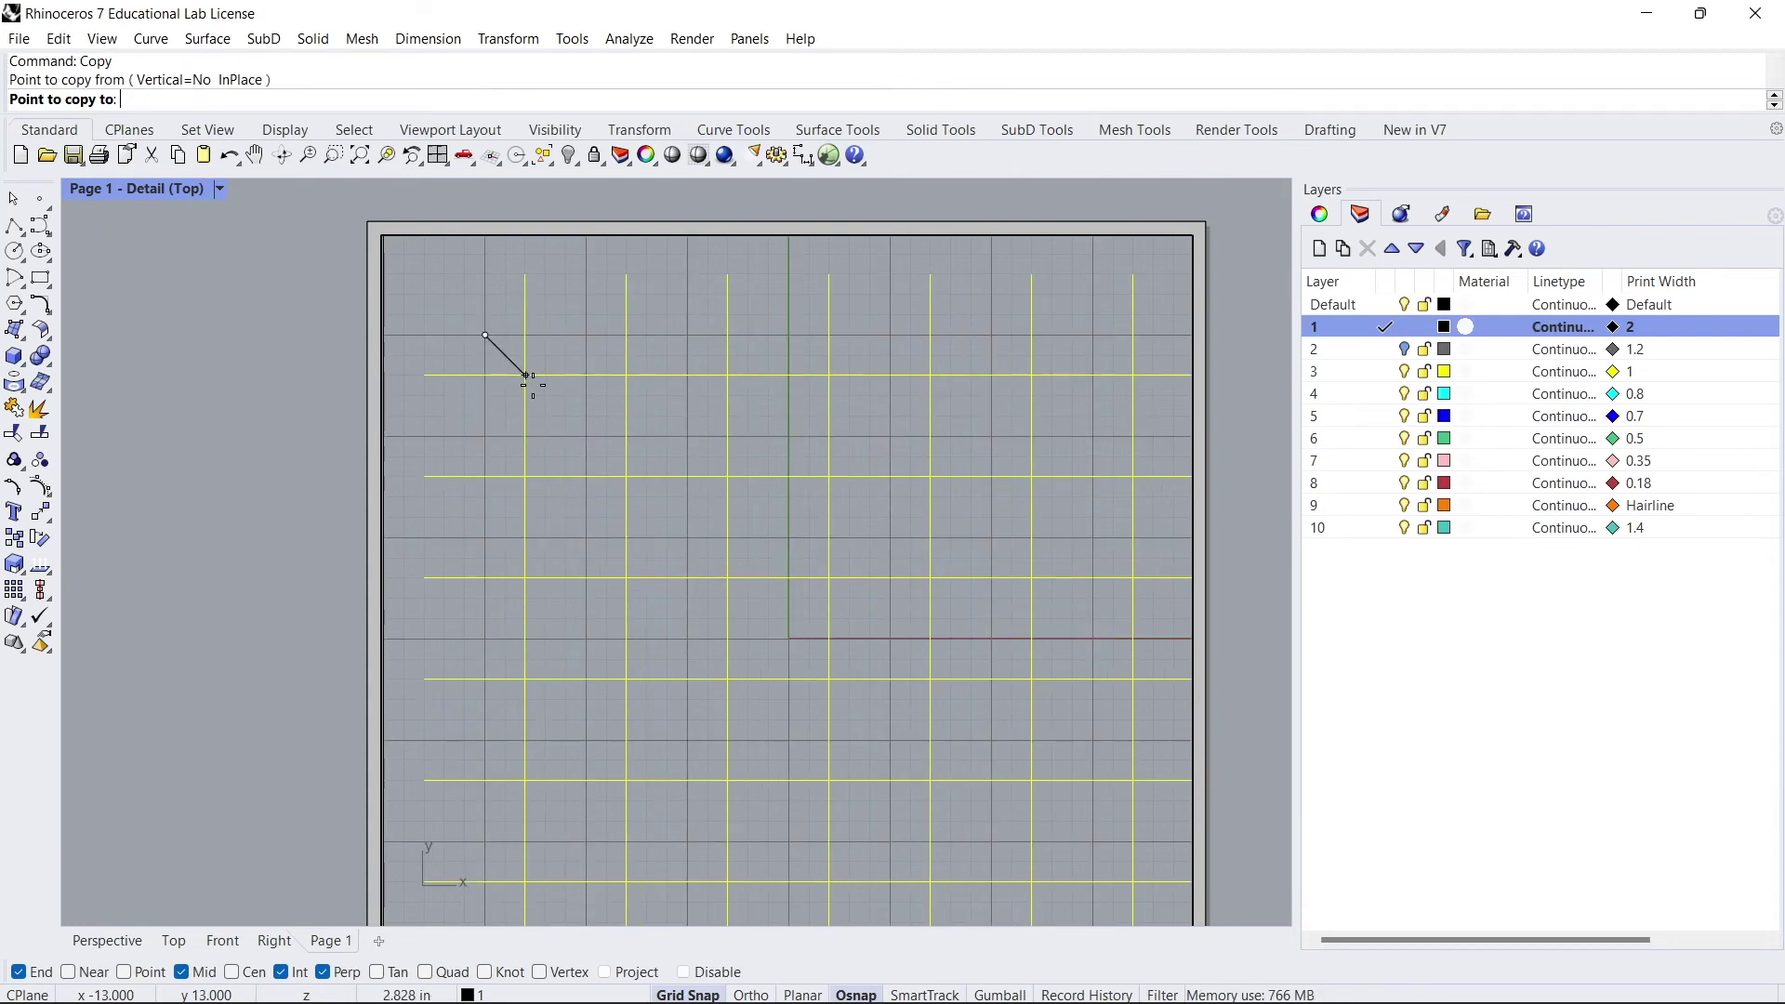
left_click(527, 376)
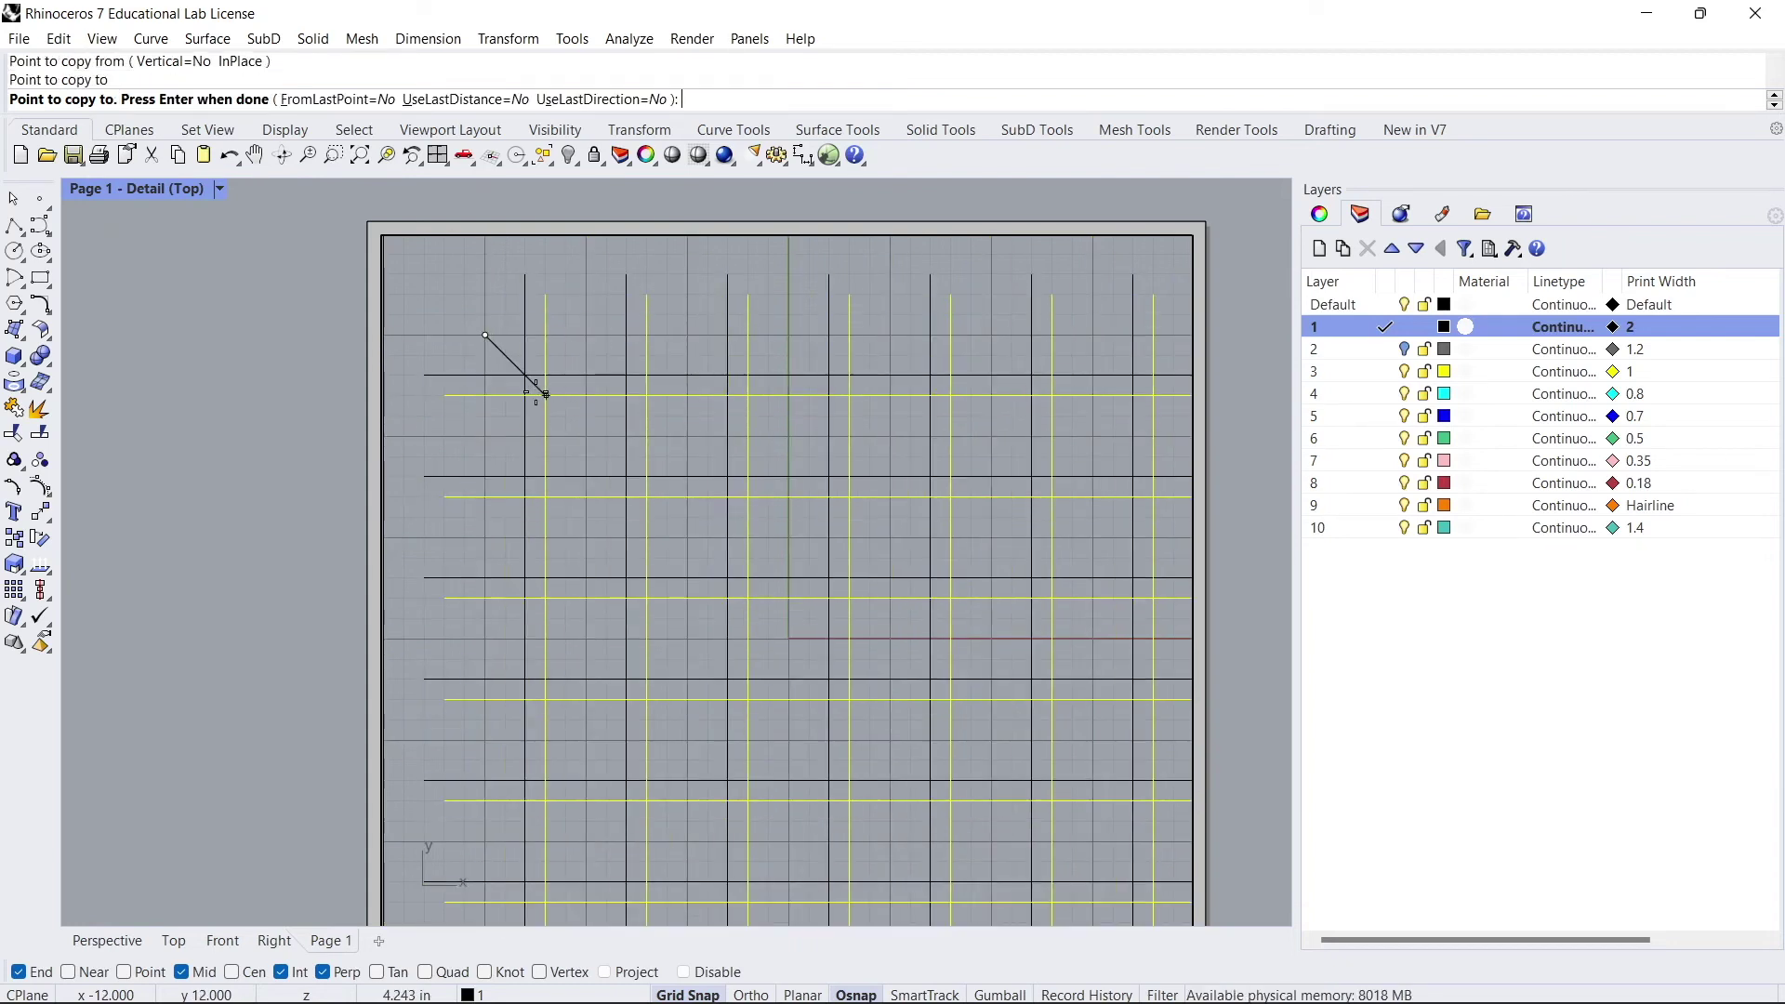
key("Return")
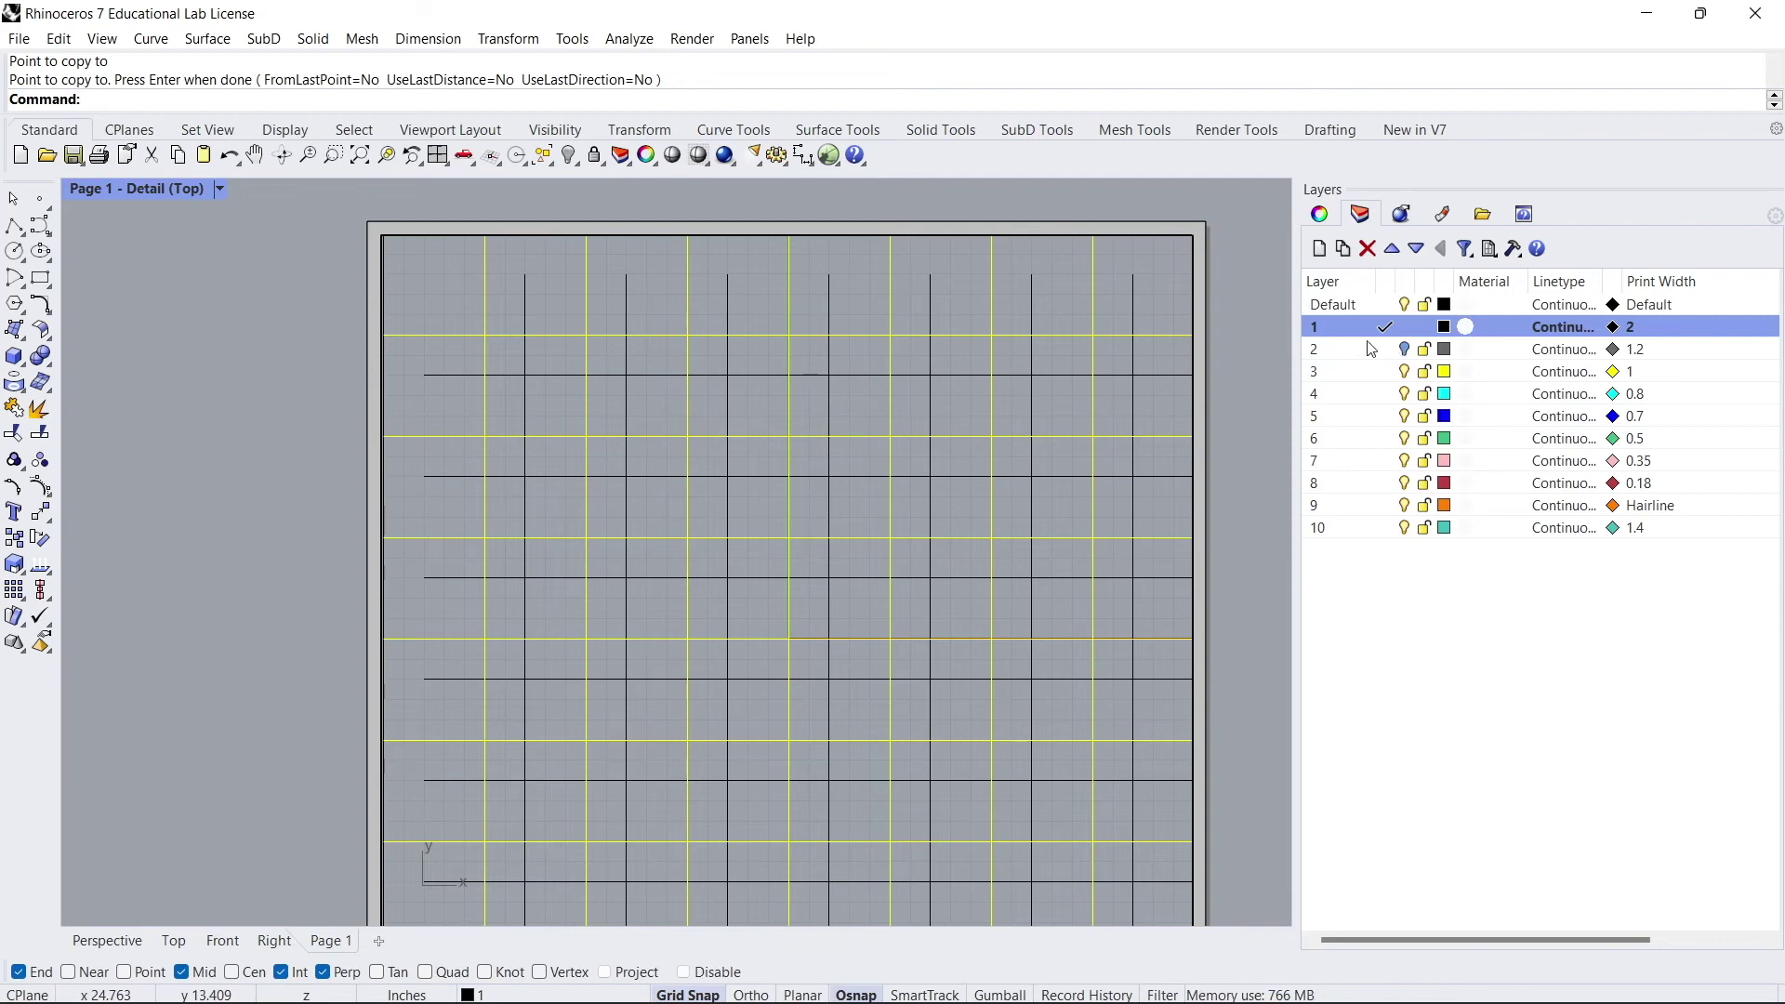
Turn layer 2 on and move the copied curves onto it with Change Object Layer
left_click(1404, 352)
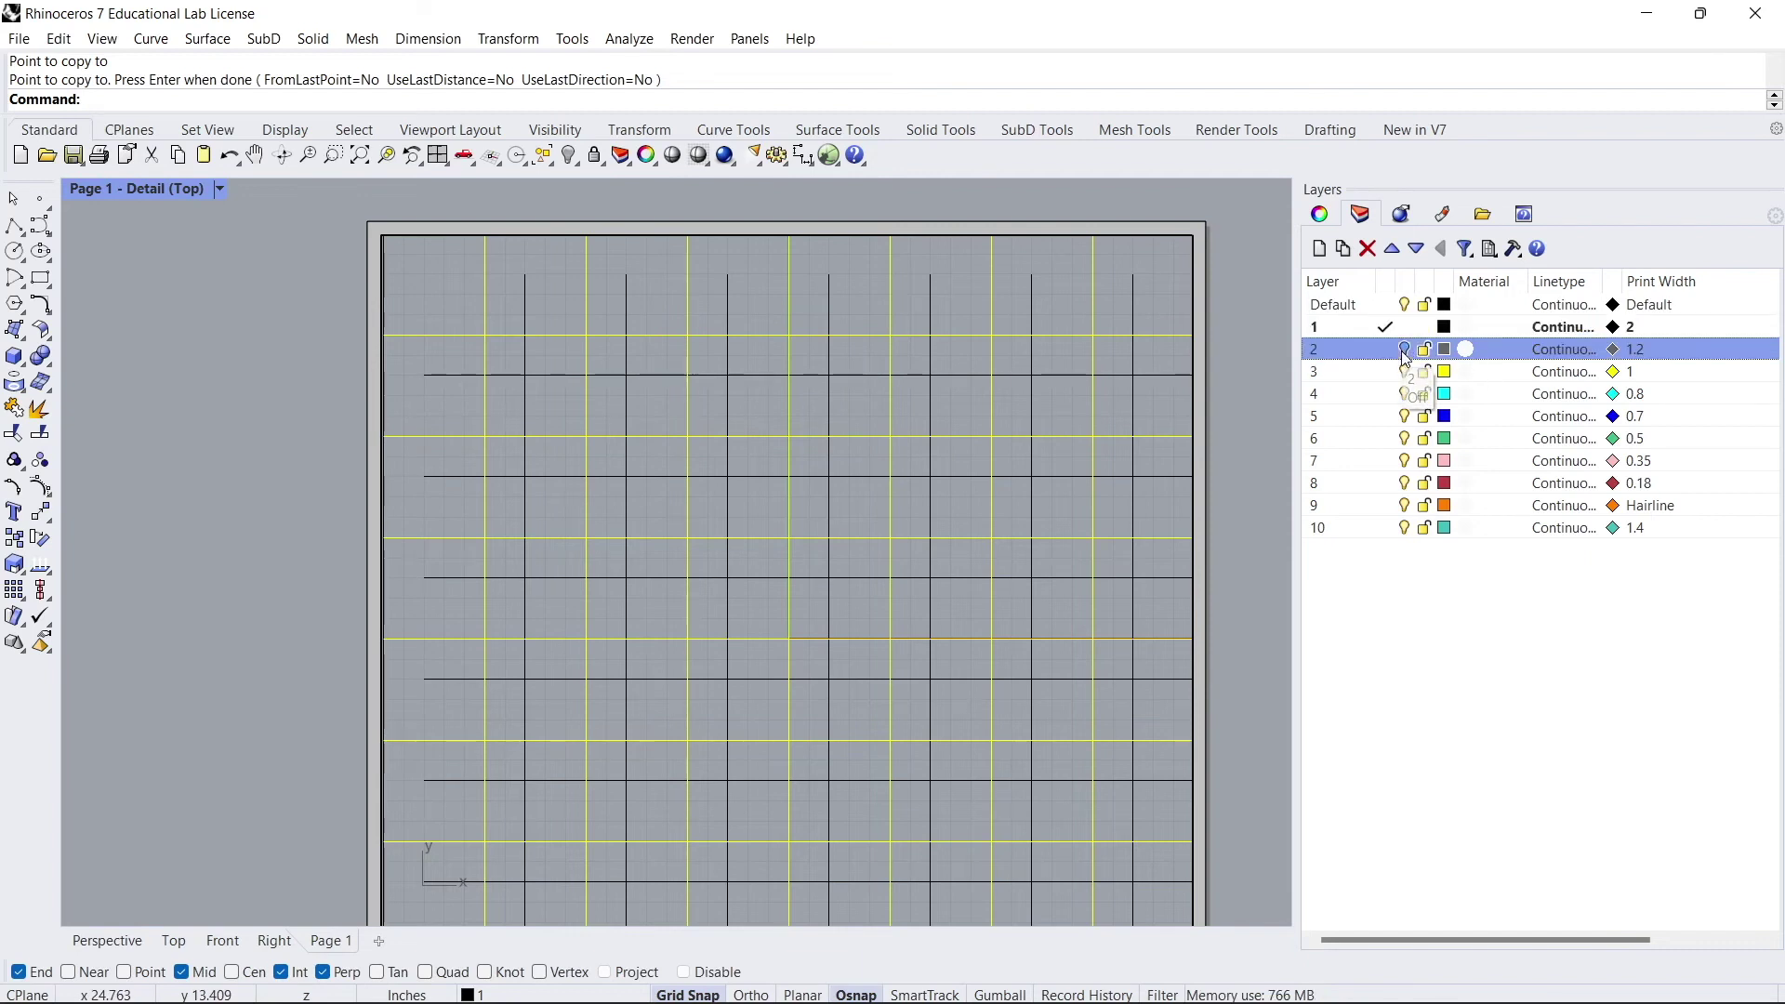
right_click(965, 108)
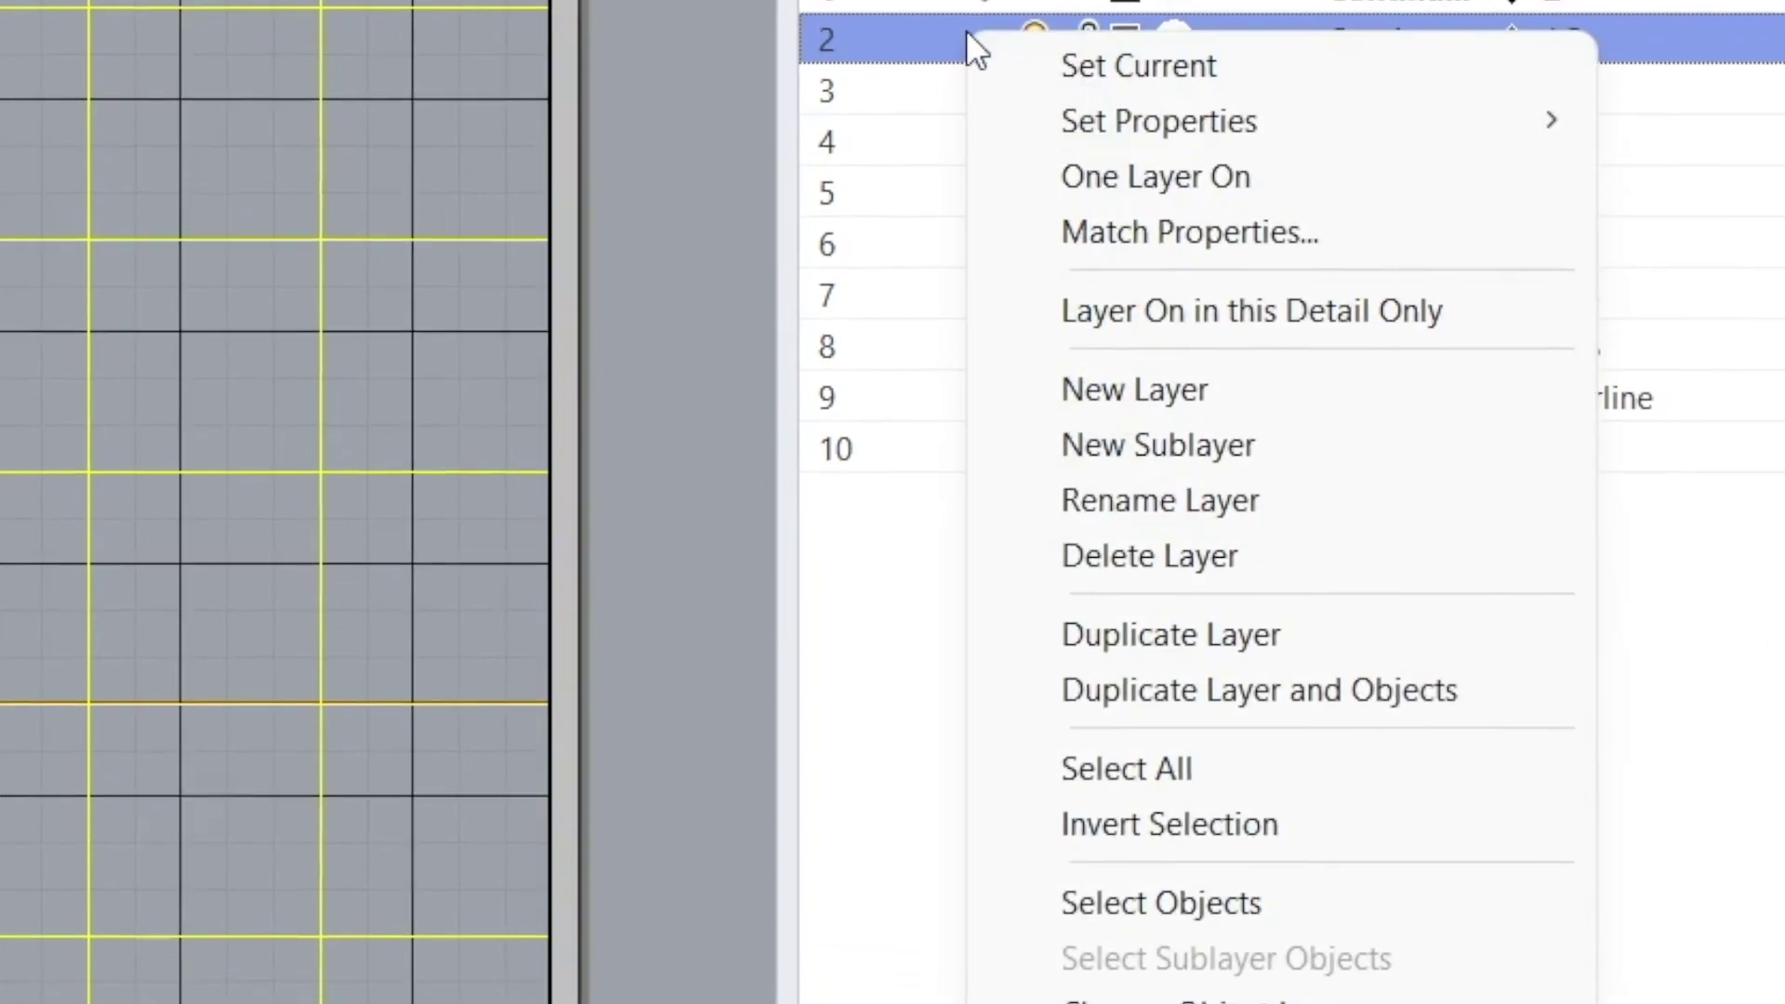
left_click(1157, 827)
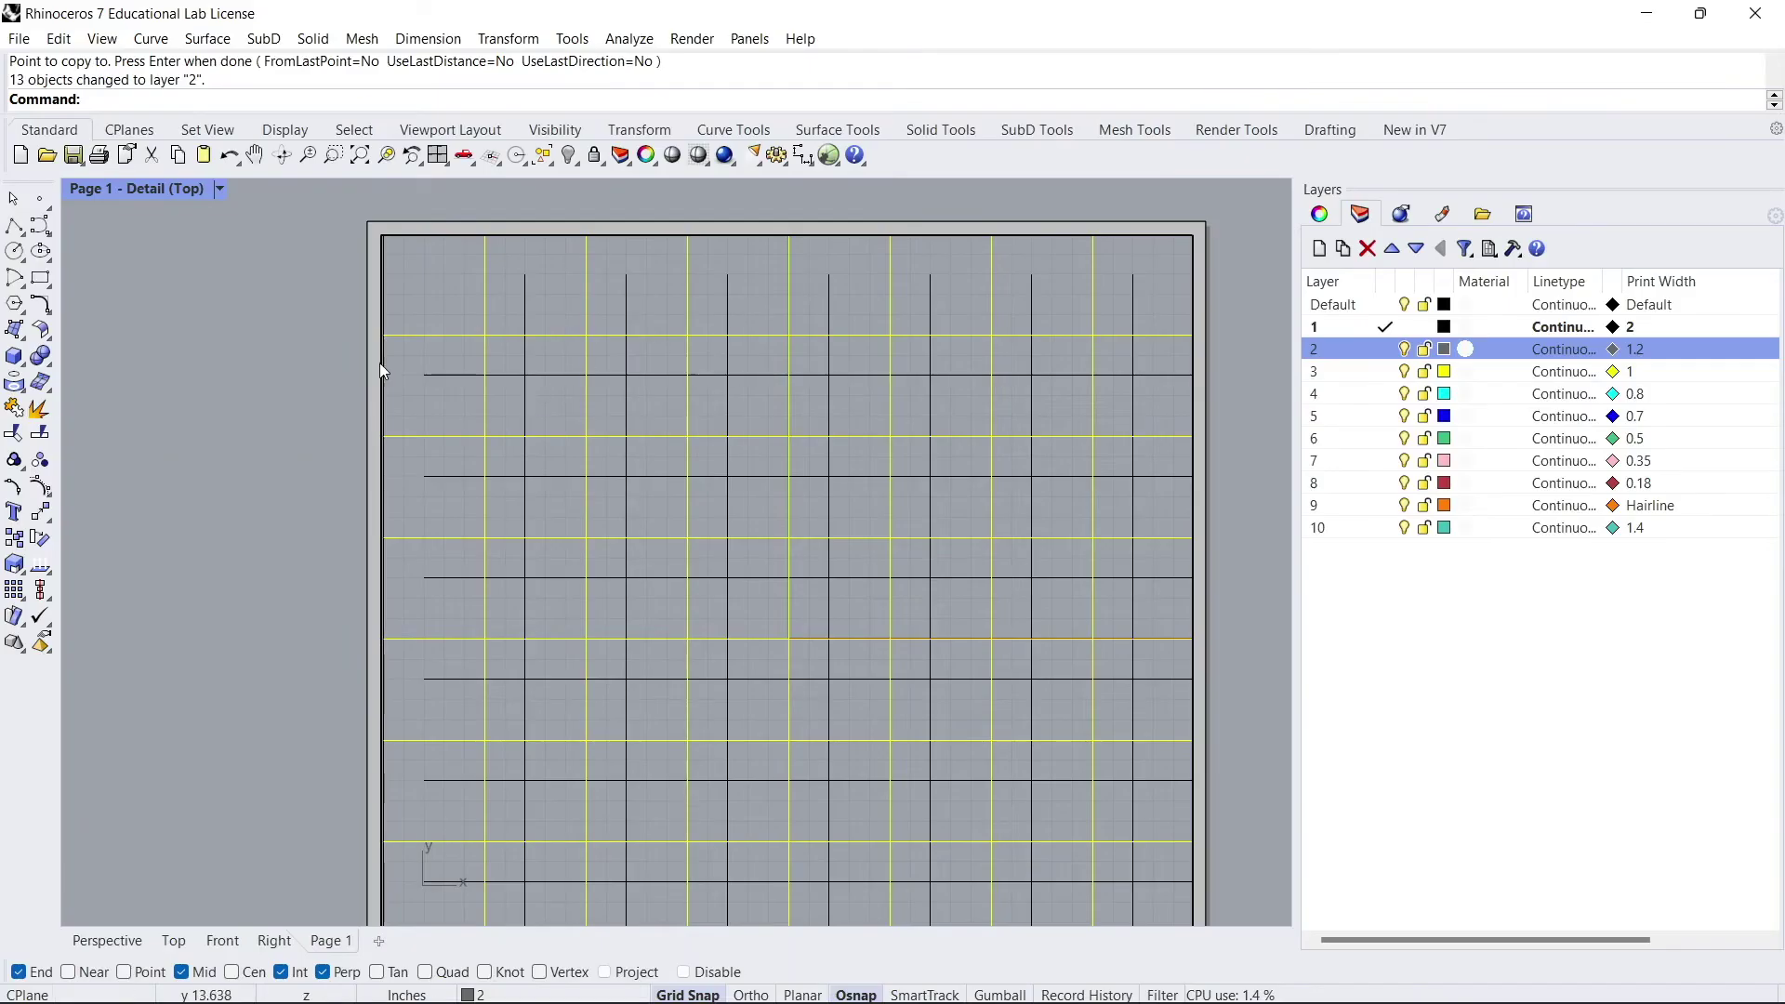
left_click(380, 362)
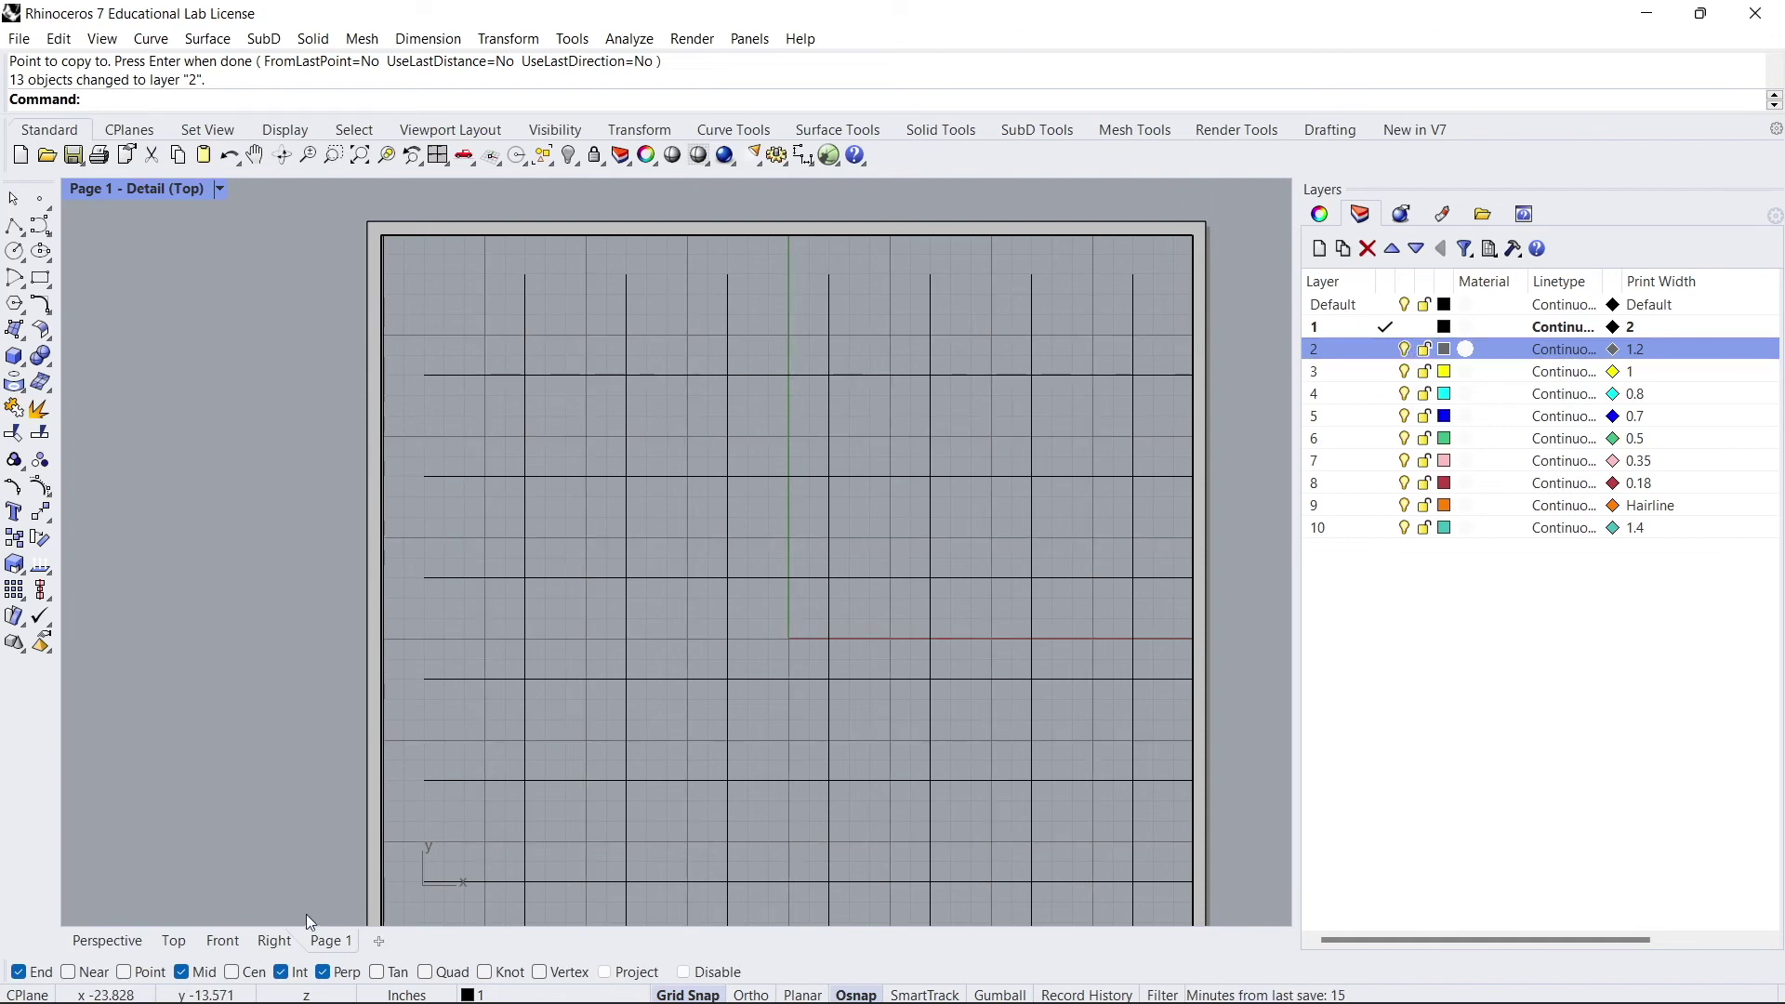
Select four vertical grid lines, clear the selection and return to the whole layout page
left_click(523, 608)
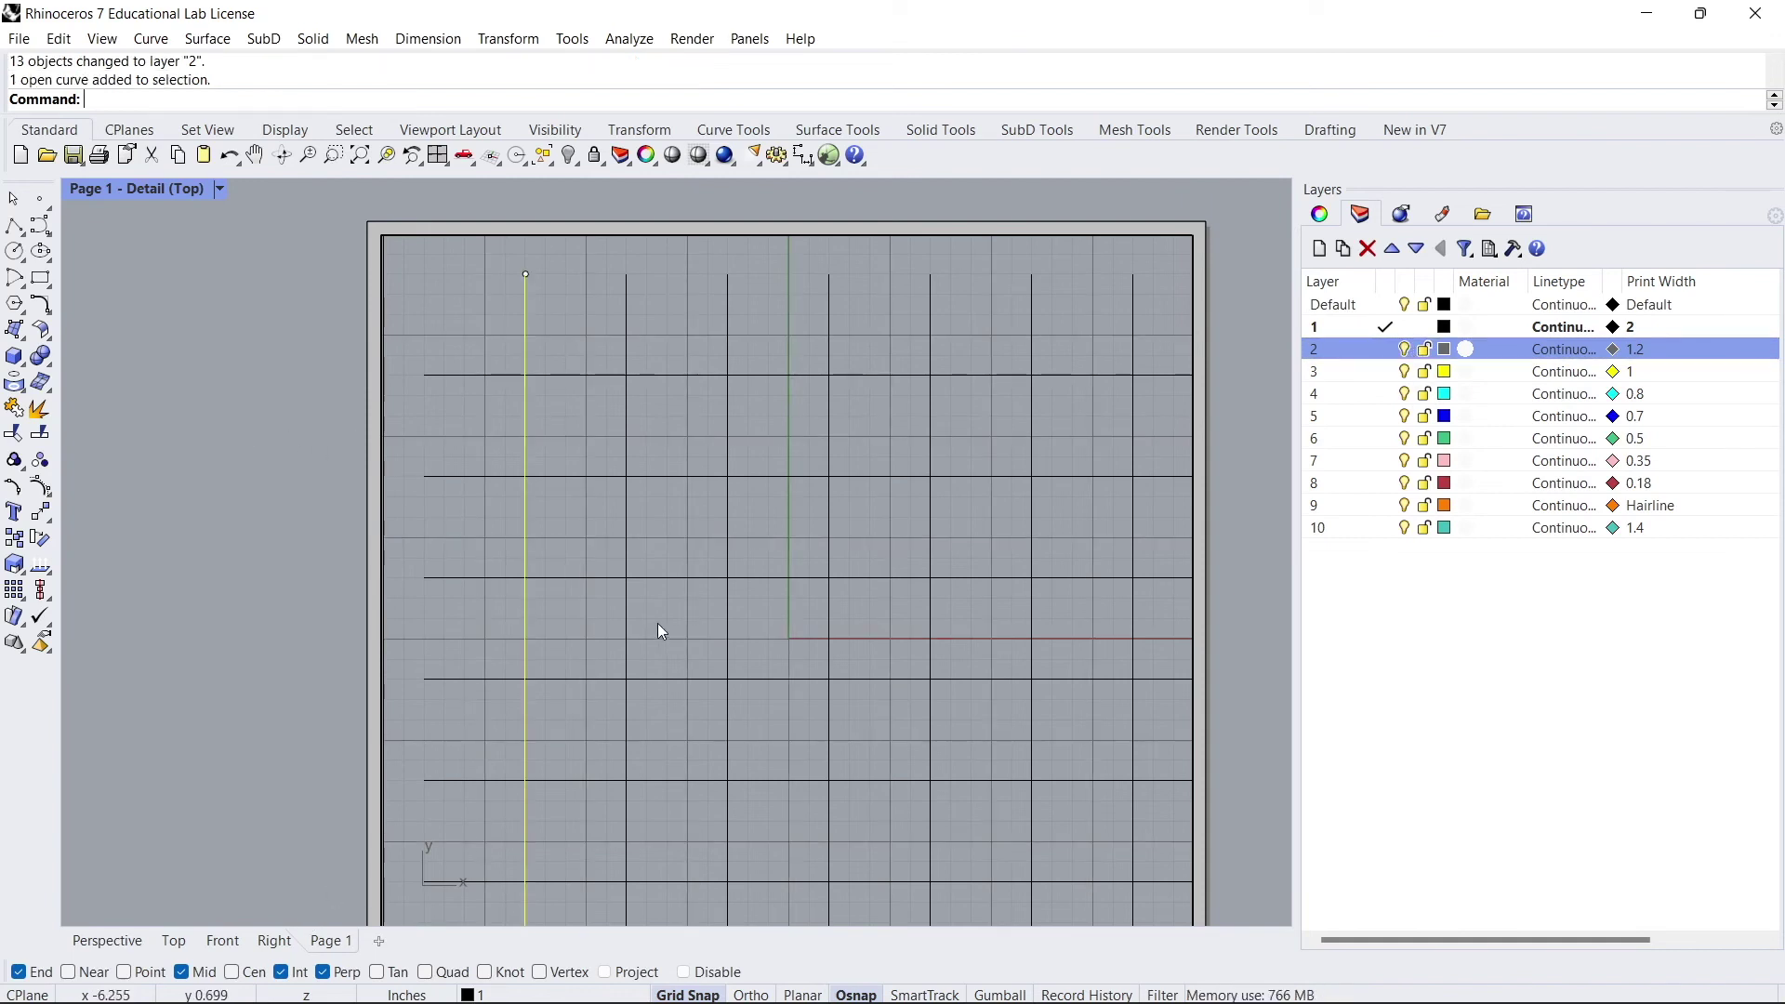
left_click(621, 612)
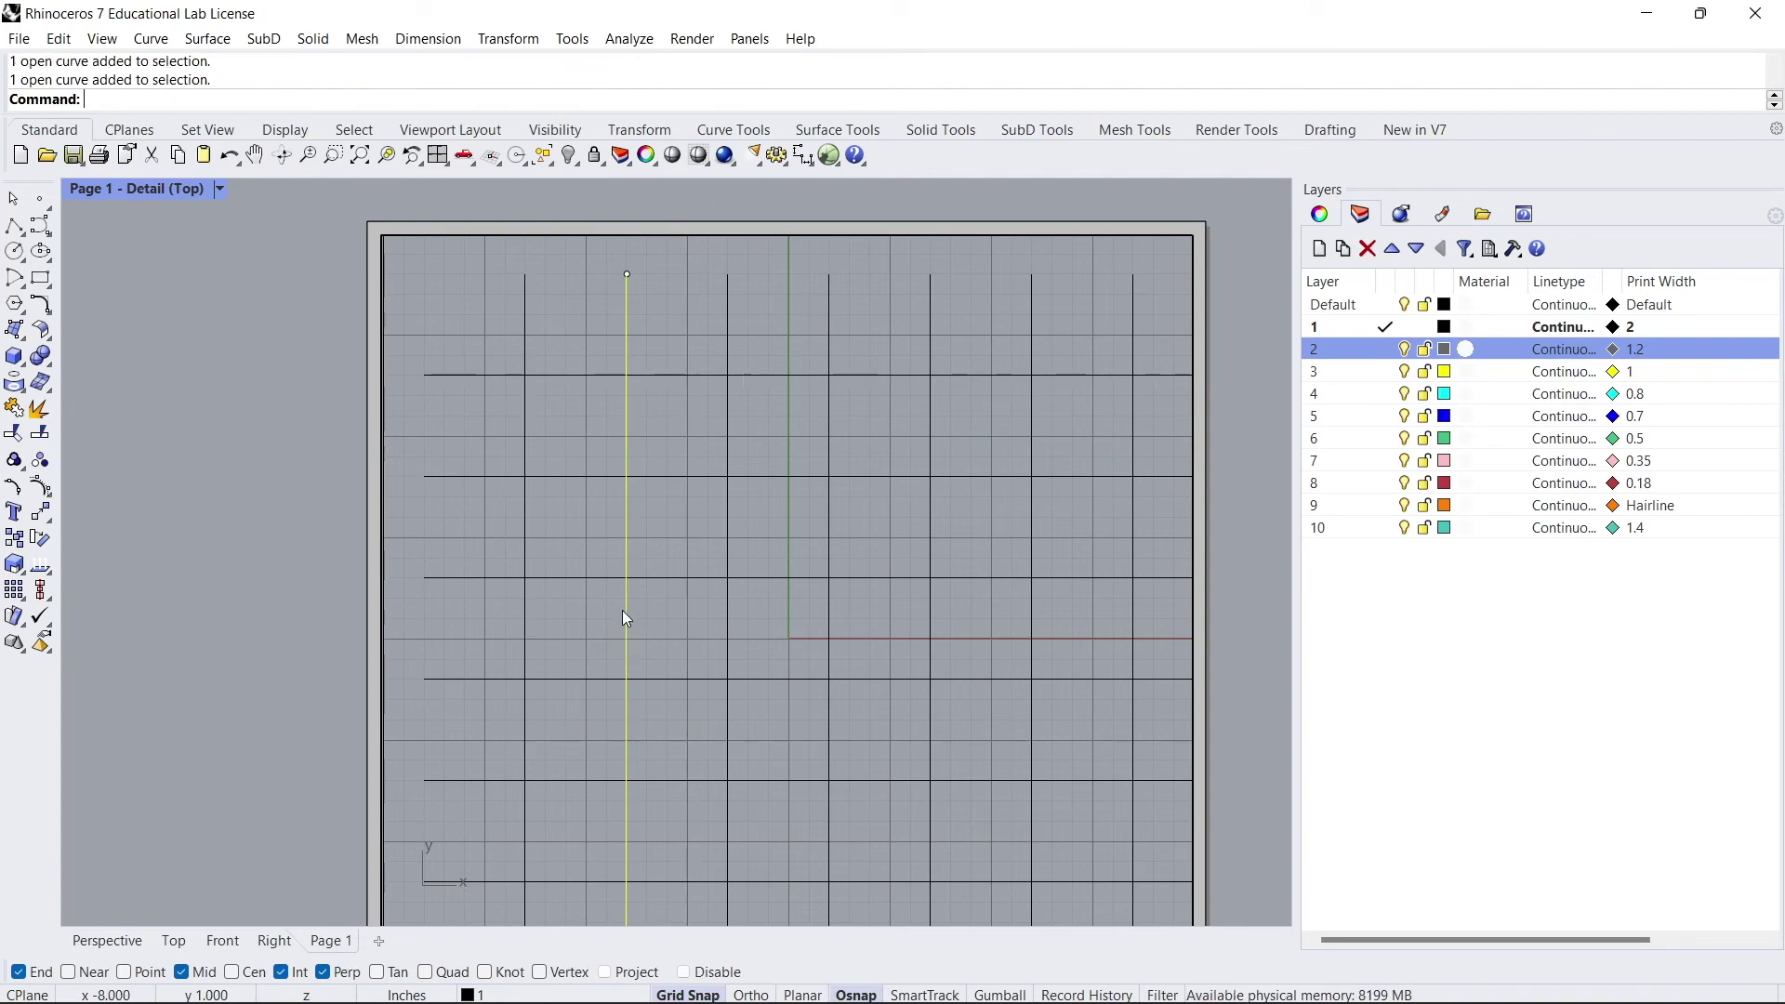
left_click(526, 633, "shift")
left_click(722, 610, "shift")
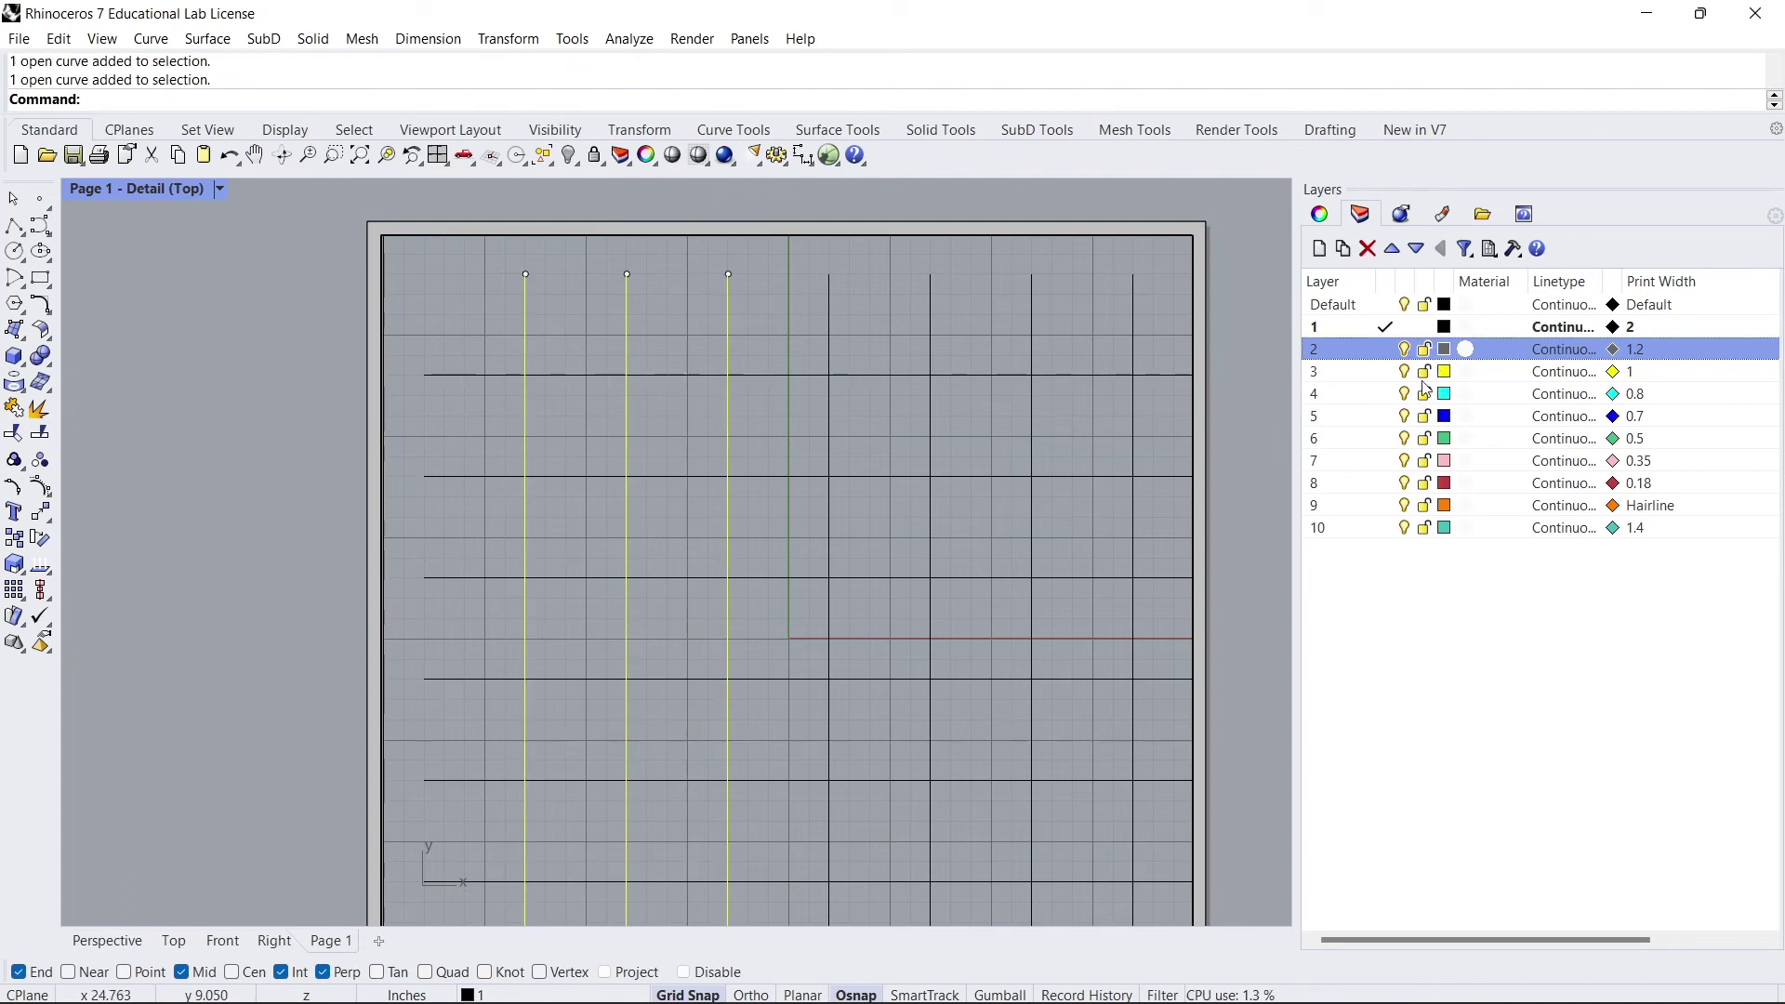
left_click(288, 448)
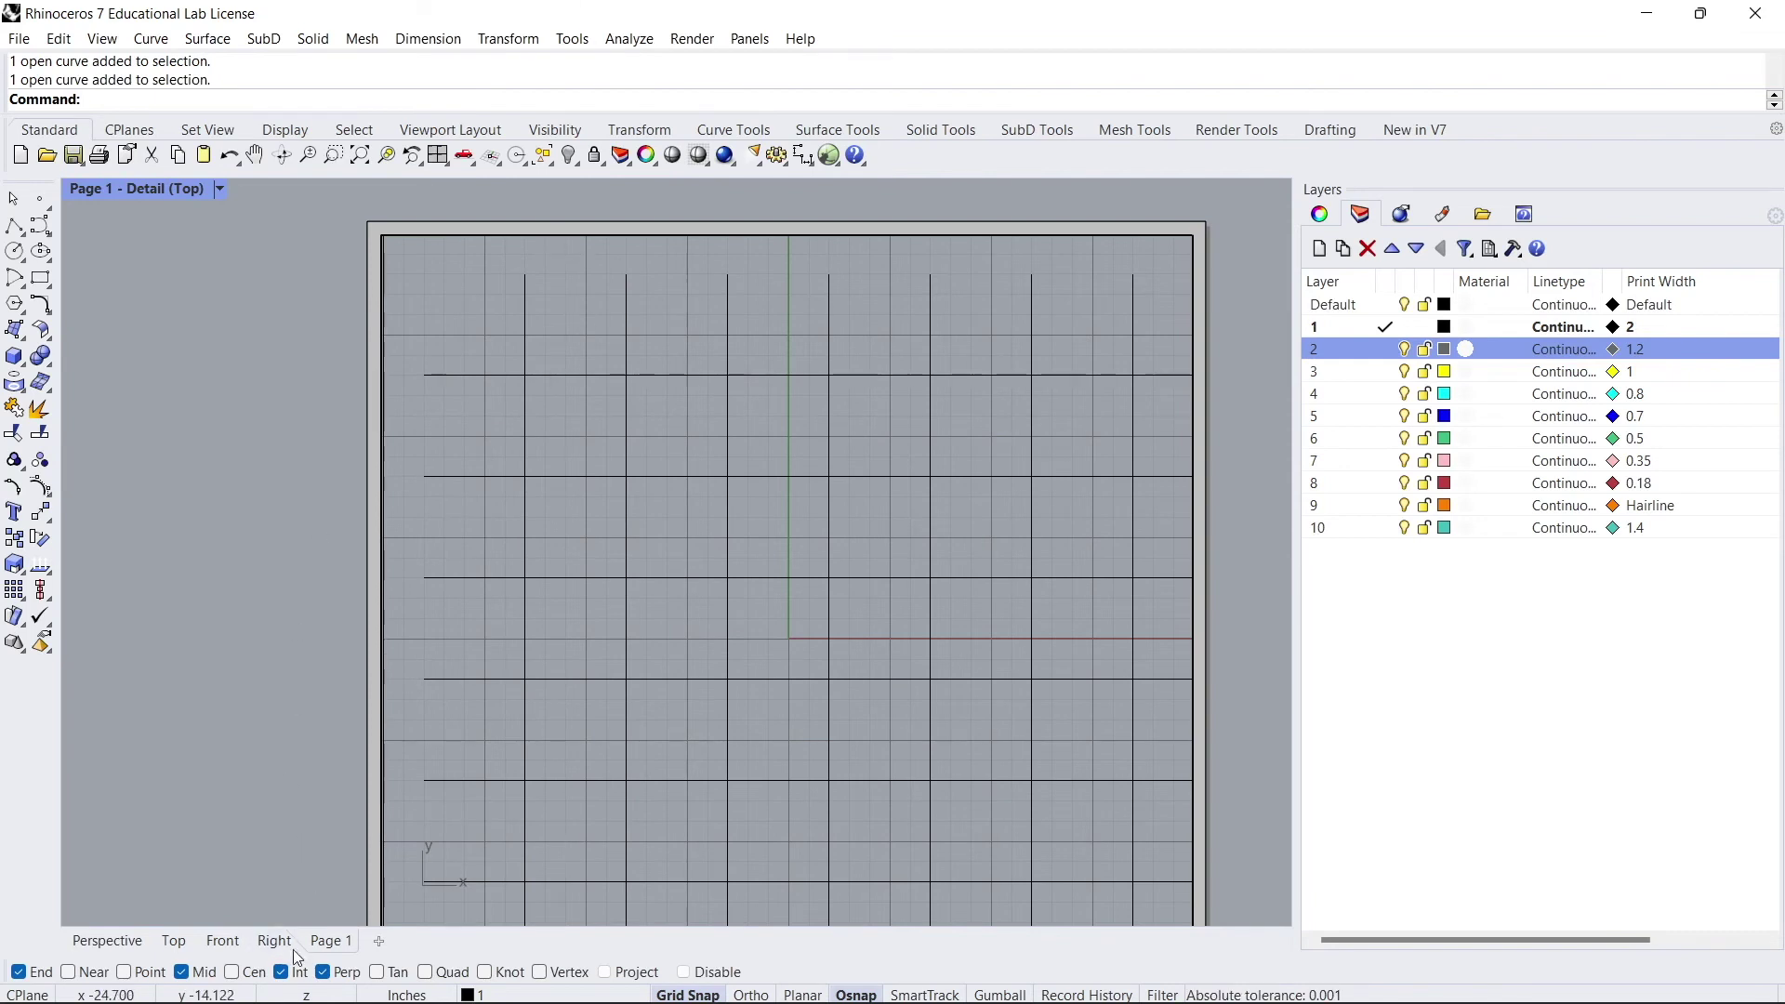
double_click(299, 656)
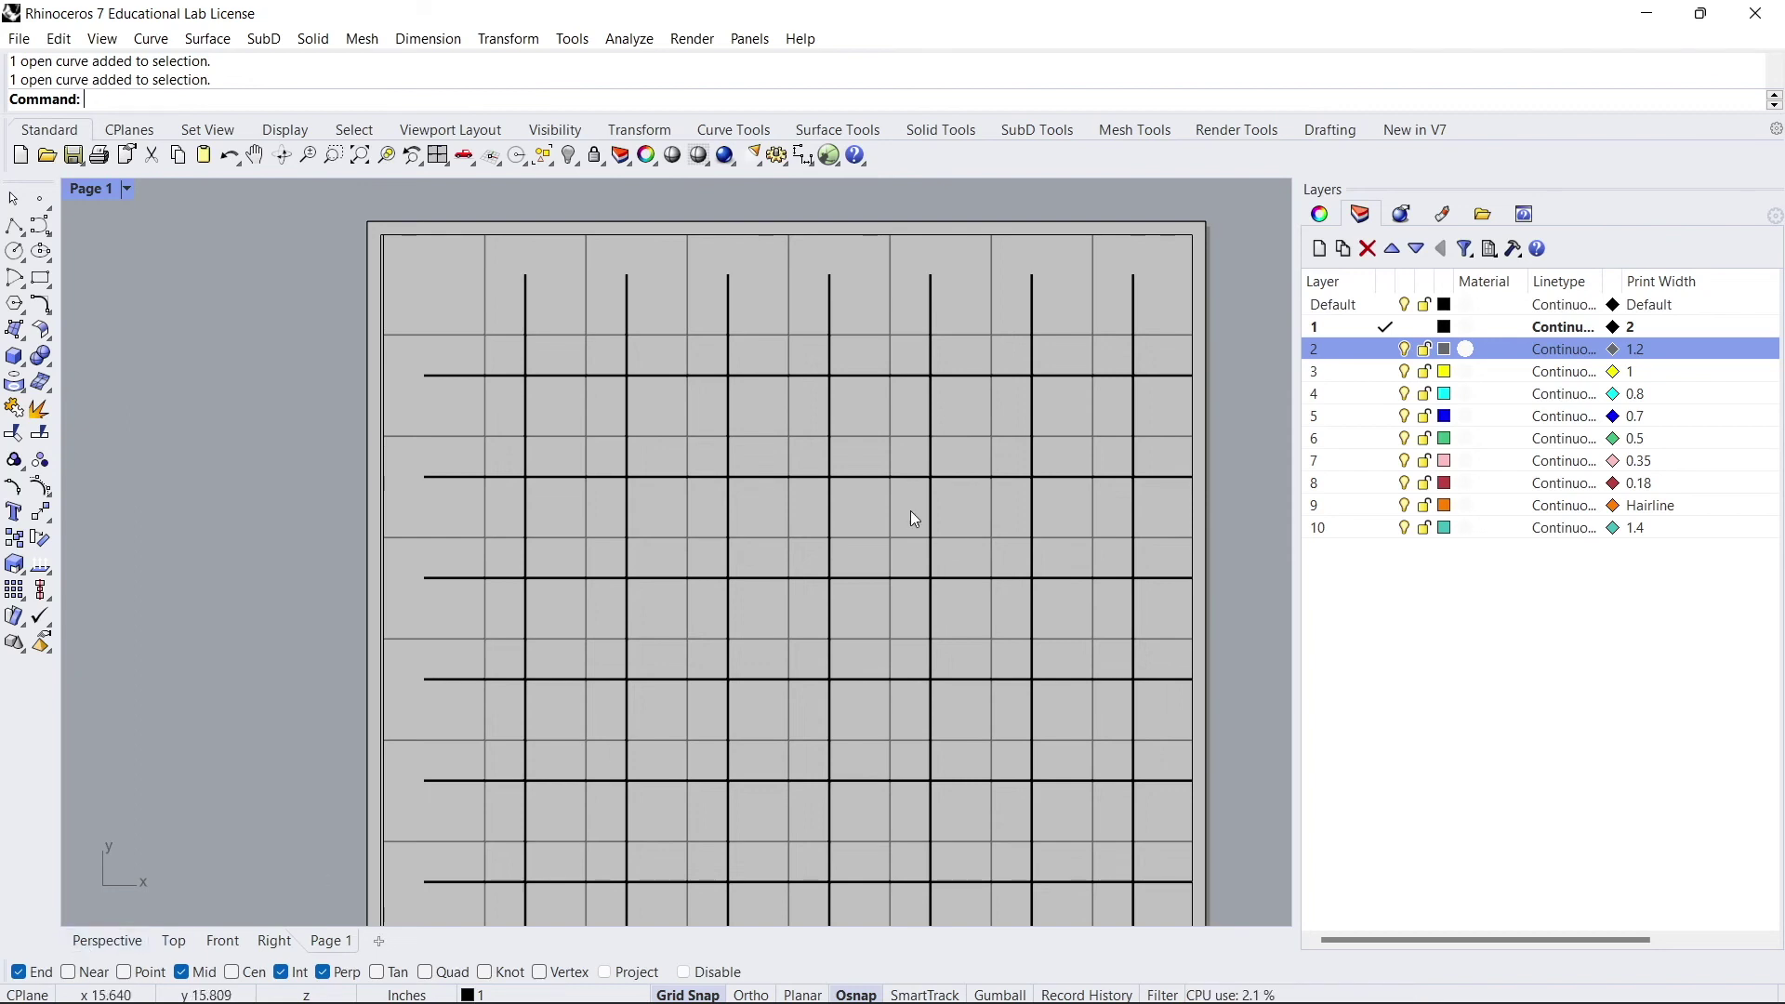
In the four viewports, run Extend and pick the square rectangle in the Top view as the boundary
scroll(864, 560, "down", 1)
scroll(734, 623, "up", 1)
left_click(91, 941)
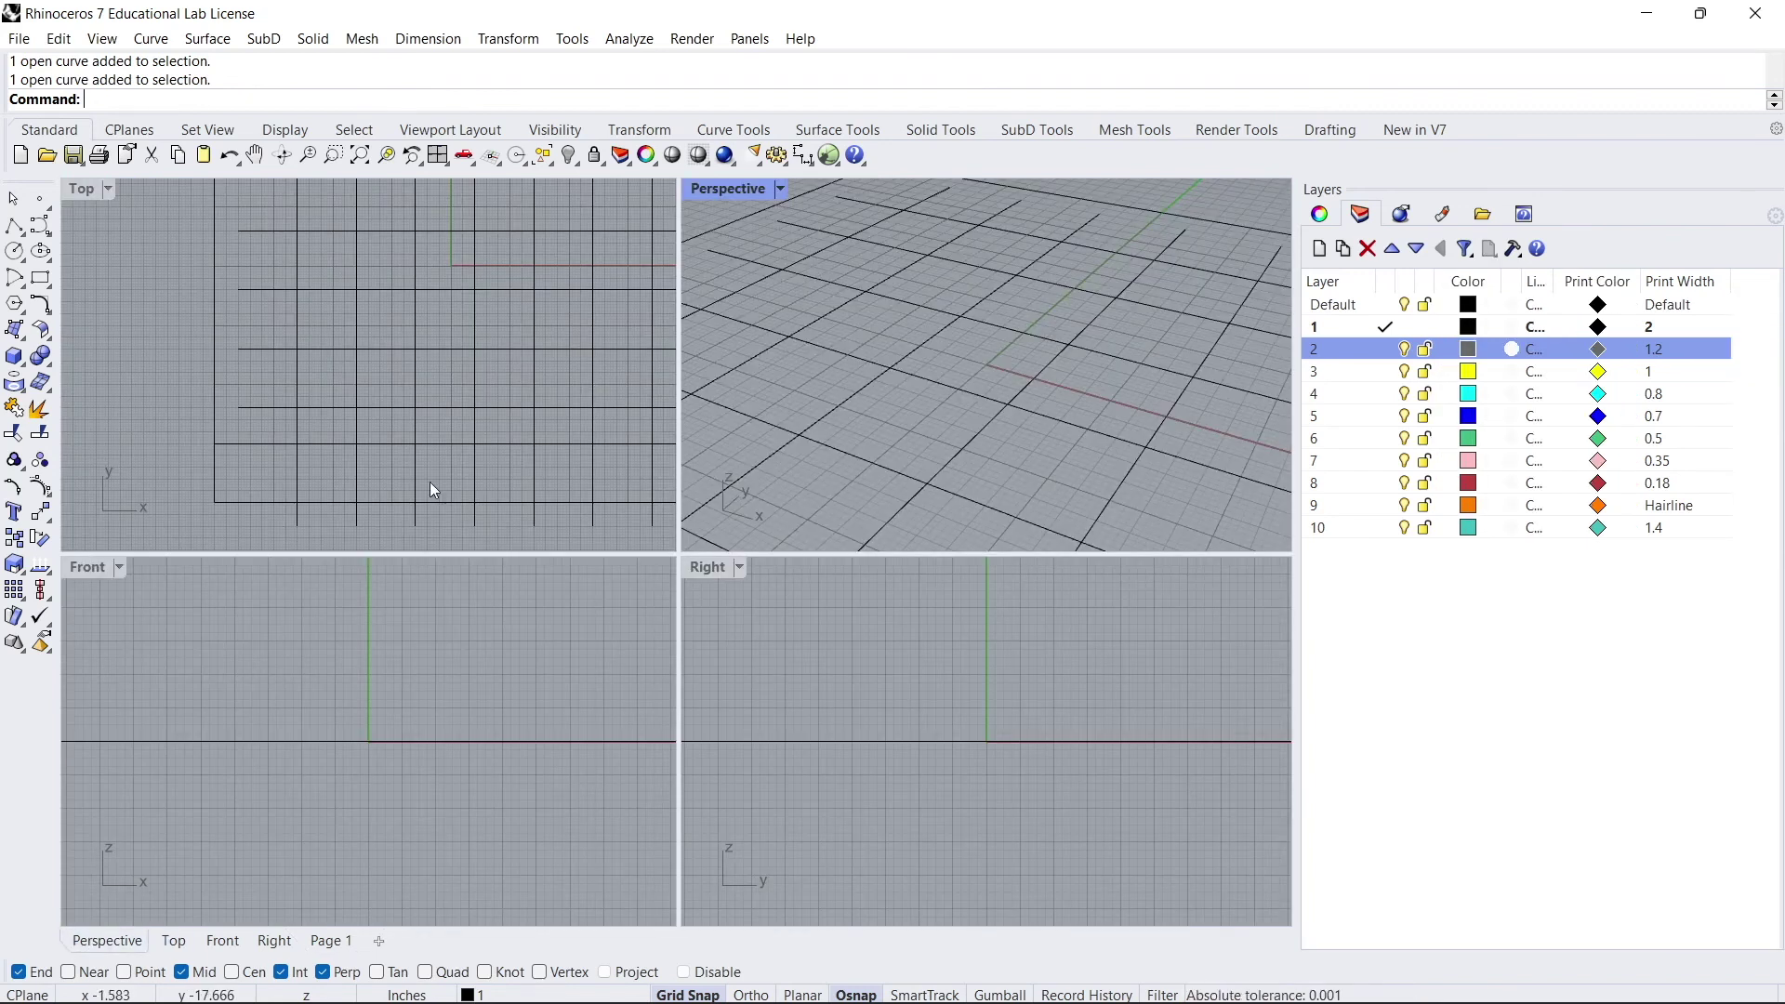
scroll(225, 409, "down", 3)
scroll(267, 370, "up", 2)
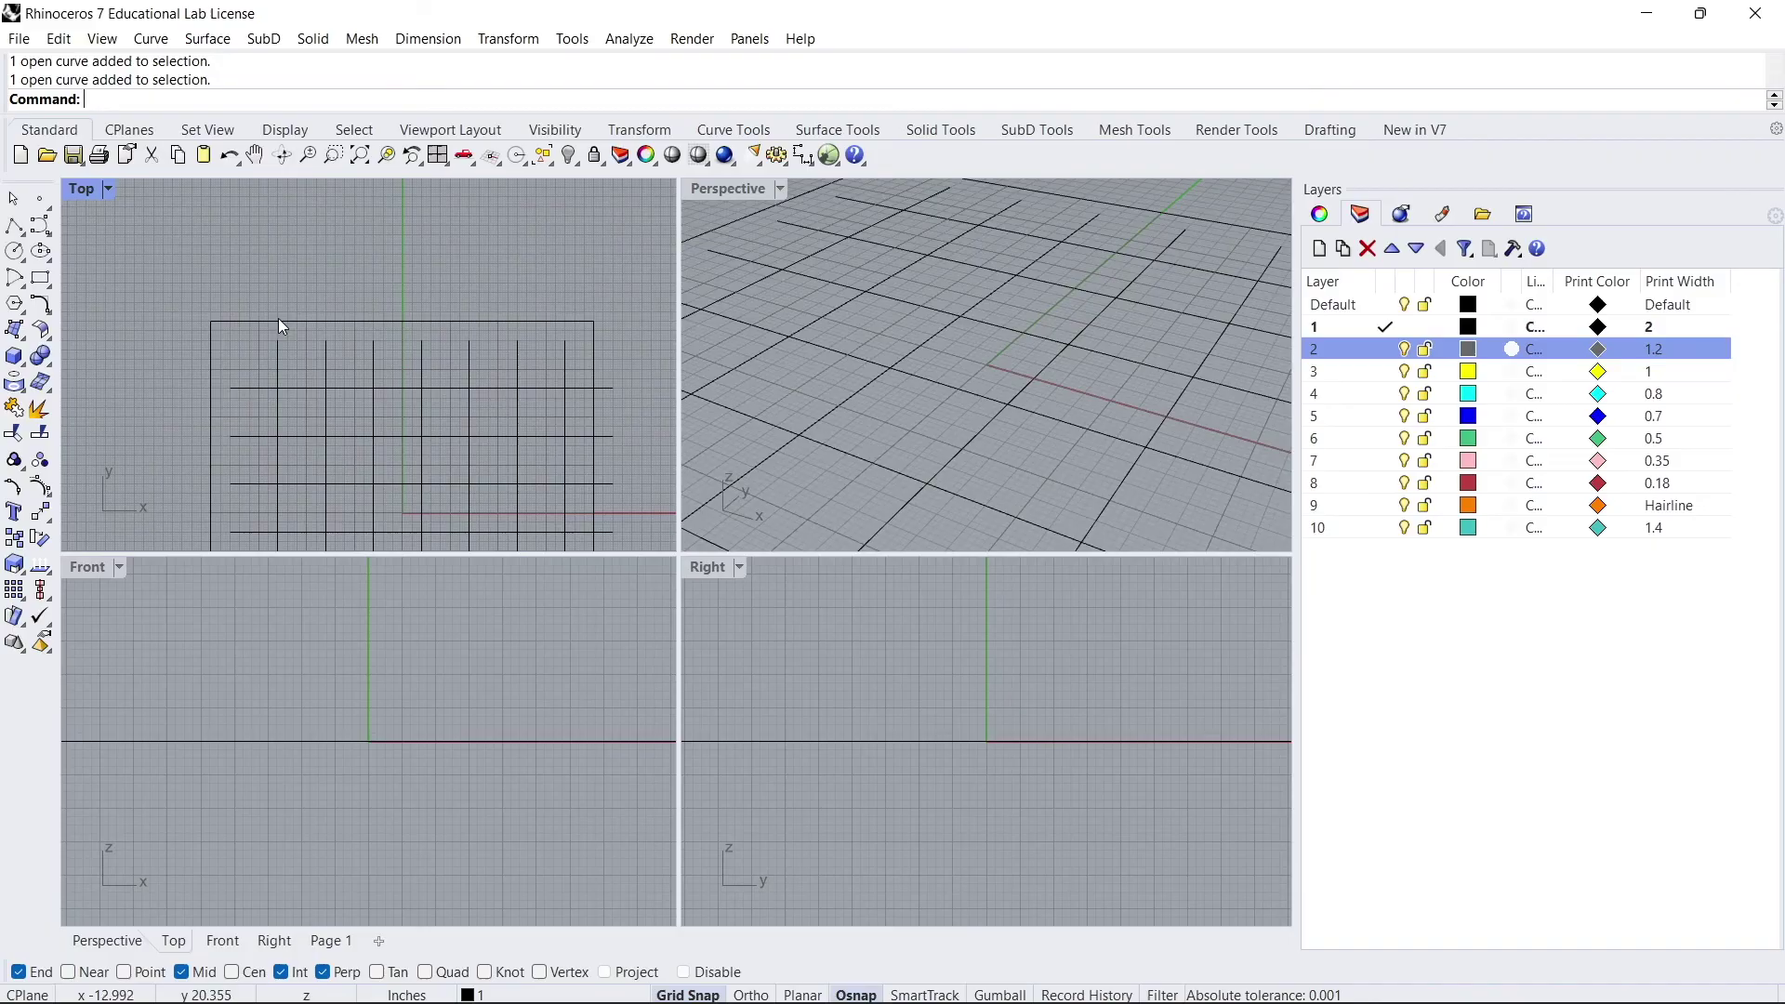
left_click(279, 322)
type("Extend")
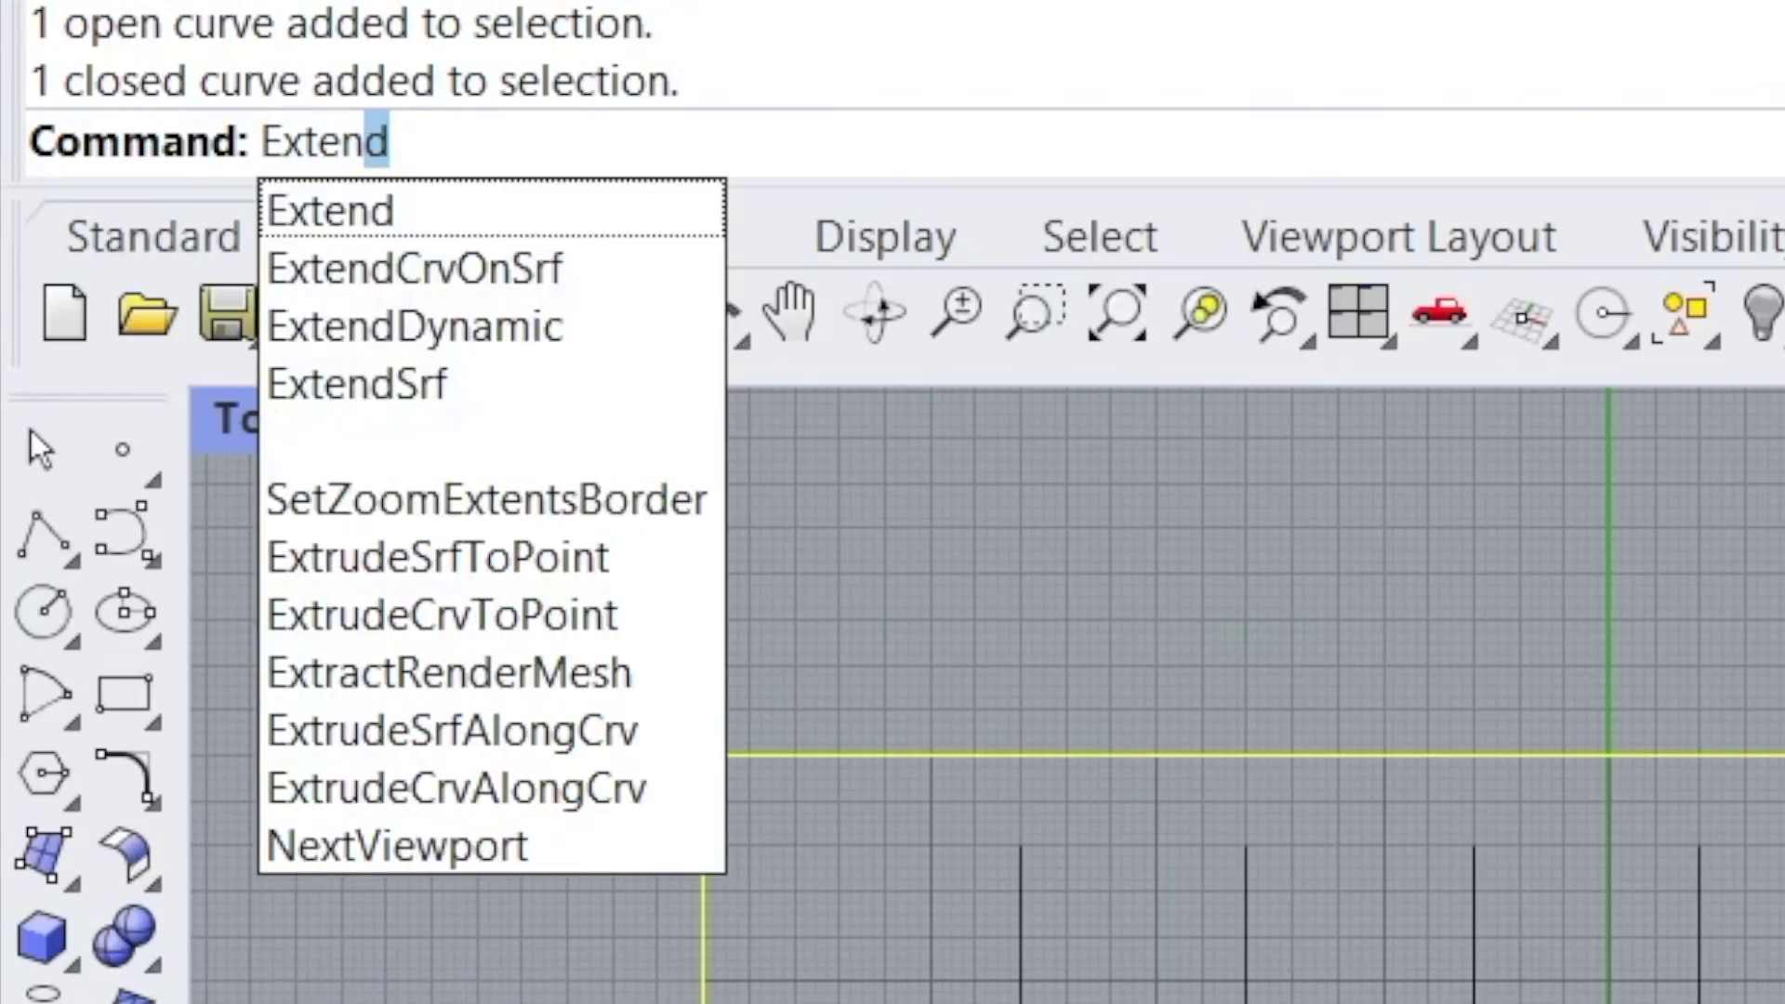
key("Return")
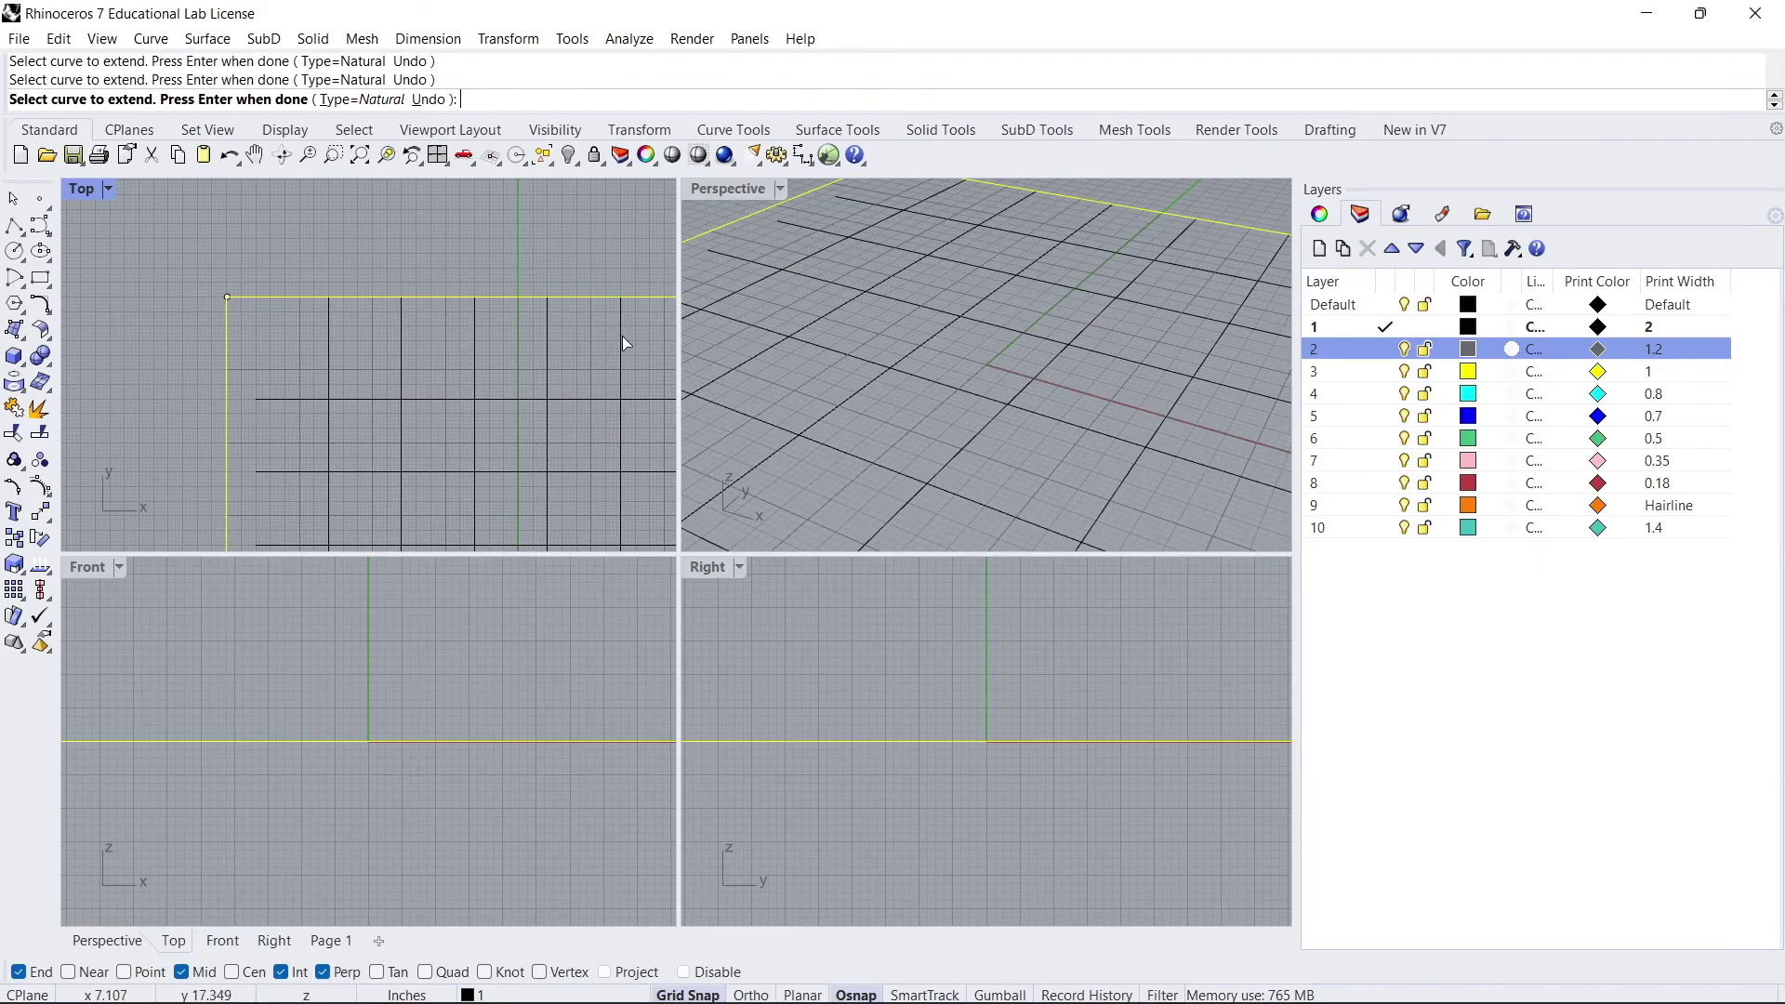
right_click_drag(622, 343, 344, 438)
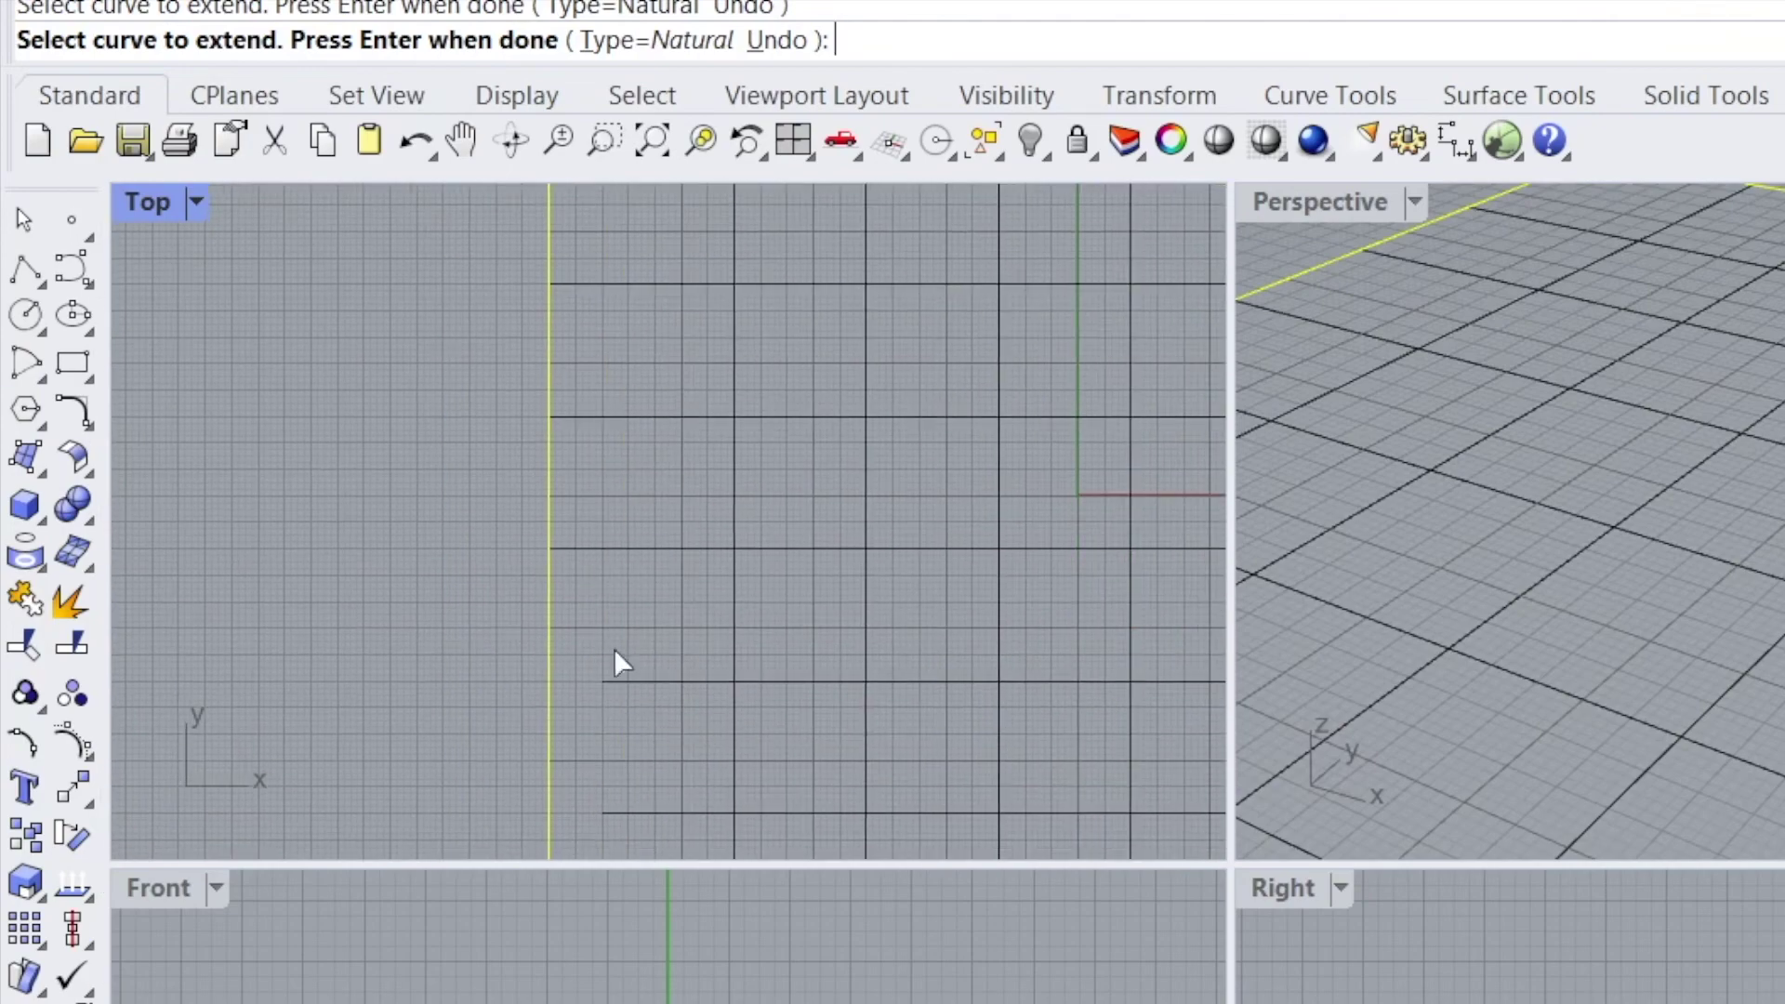
scroll(621, 662, "down", 3)
left_click(896, 675)
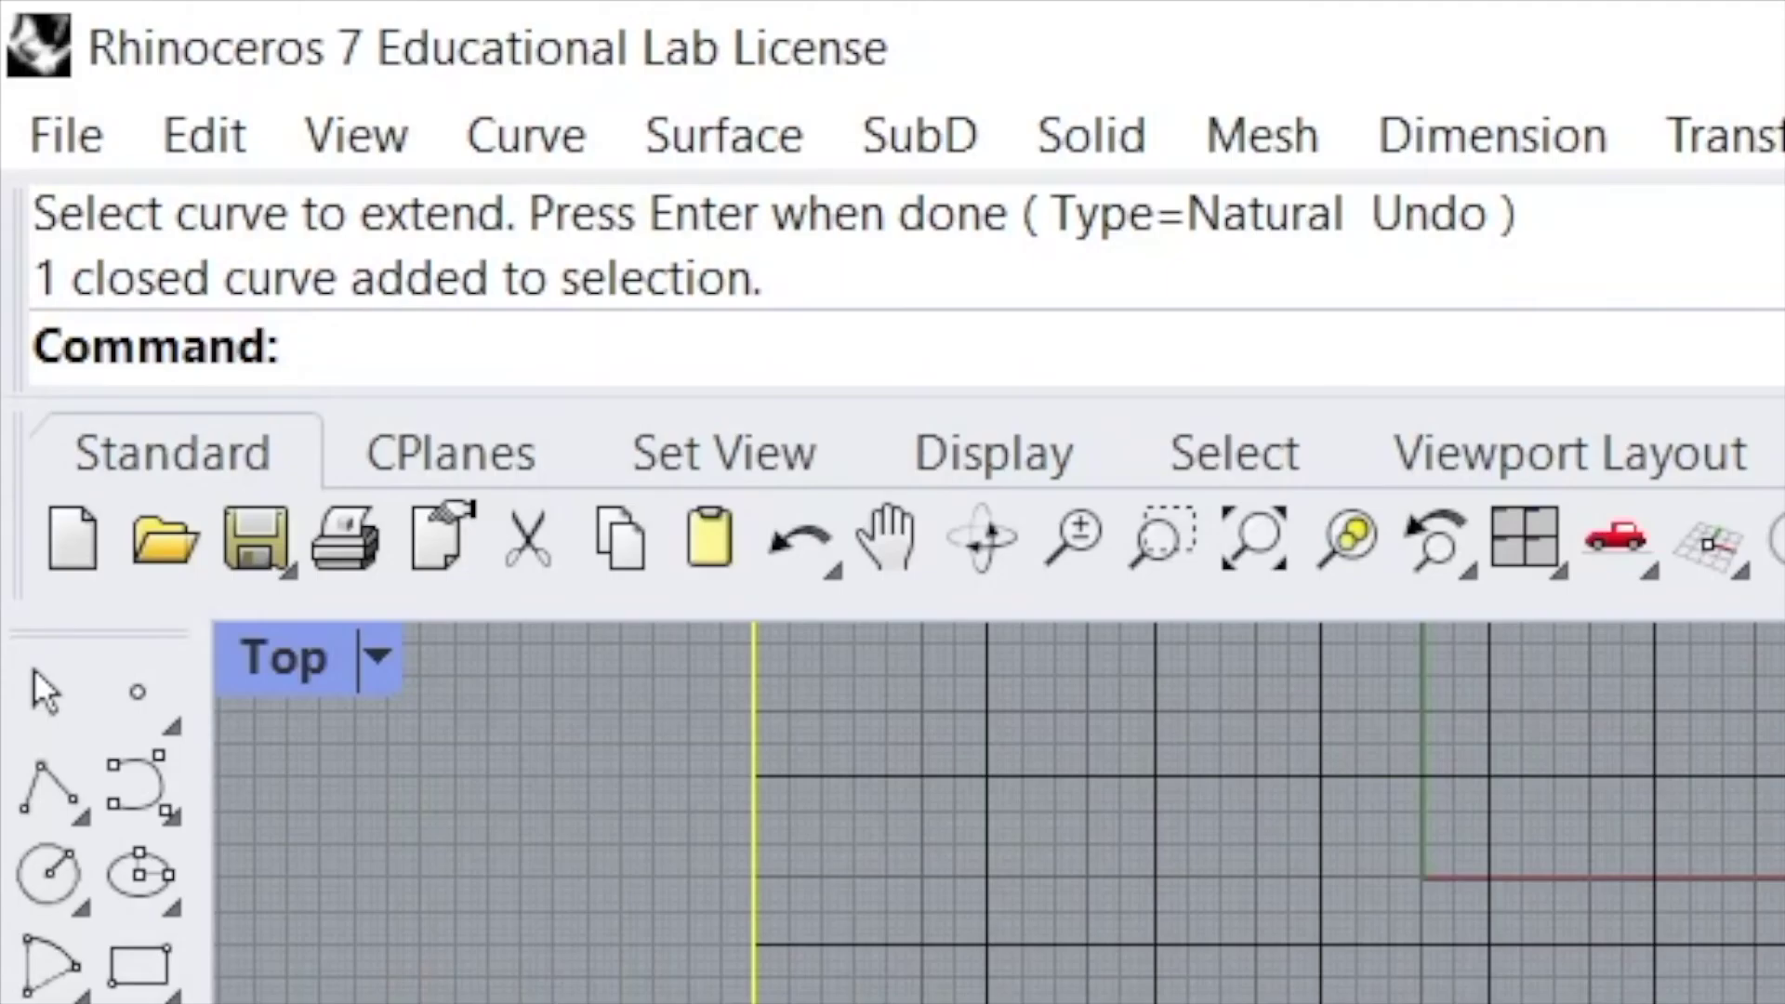
Trim the grid line stubs poking below the square's bottom edge, using the square as the cutting edge
type("Trim")
key("Return")
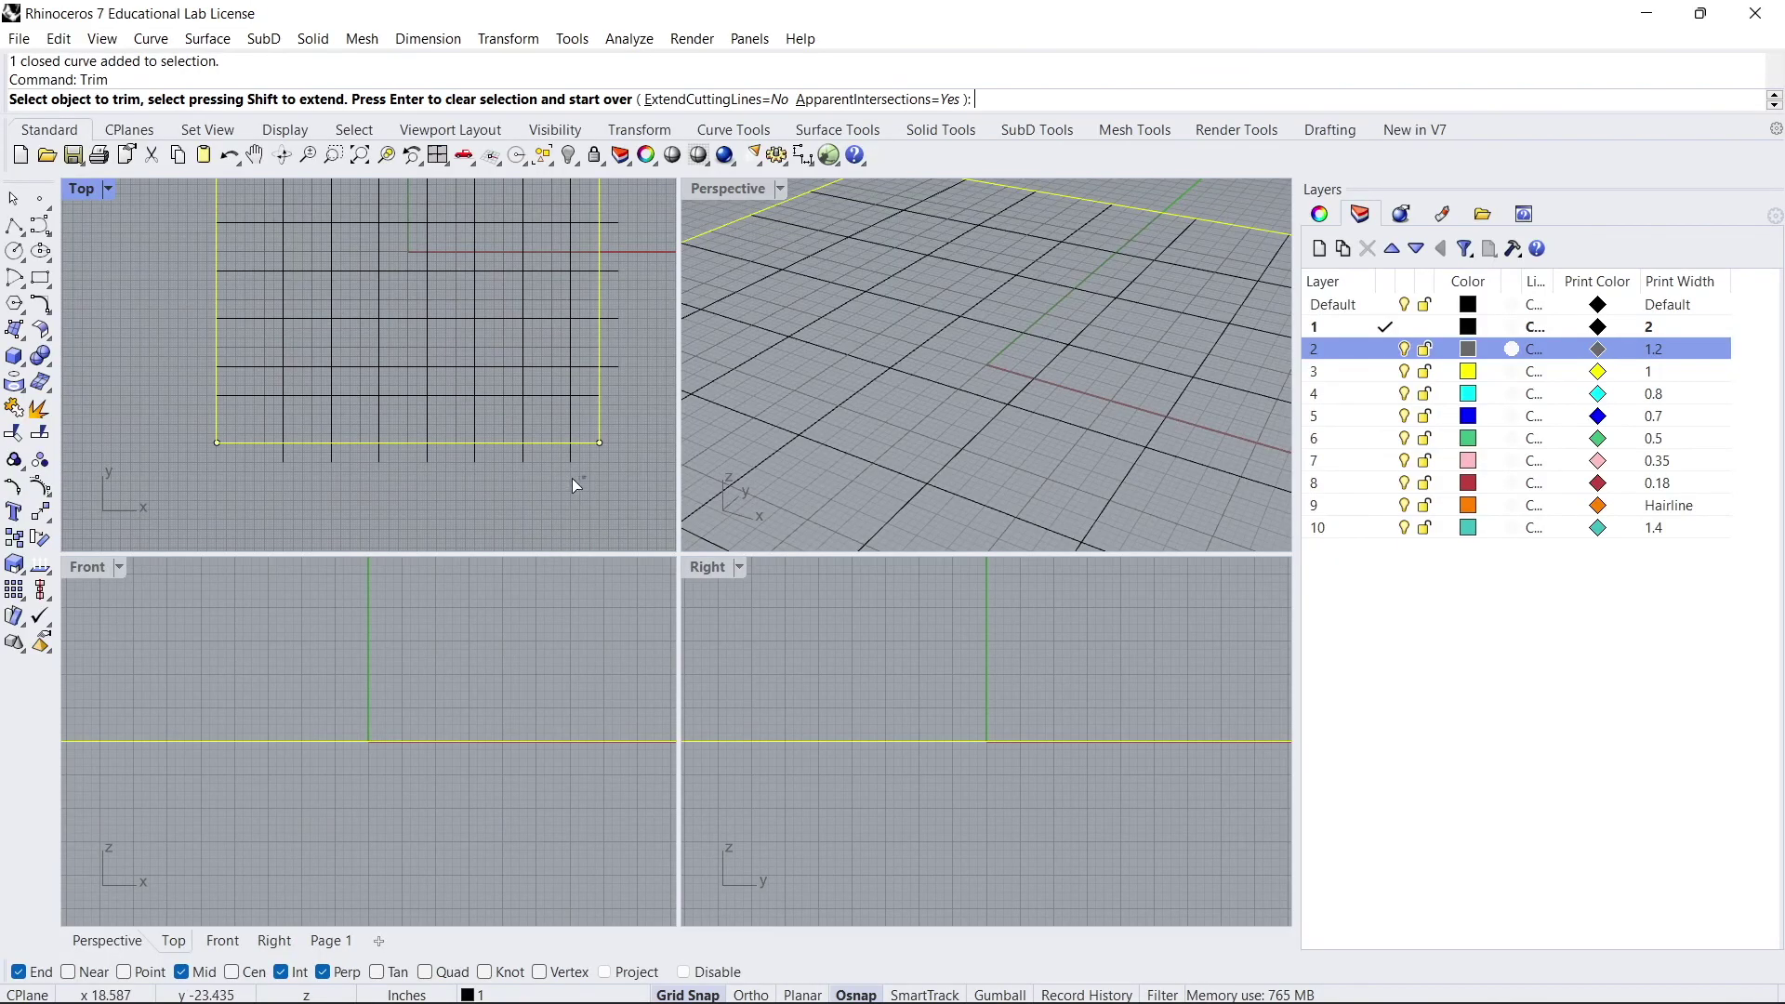
left_click_drag(587, 476, 259, 454)
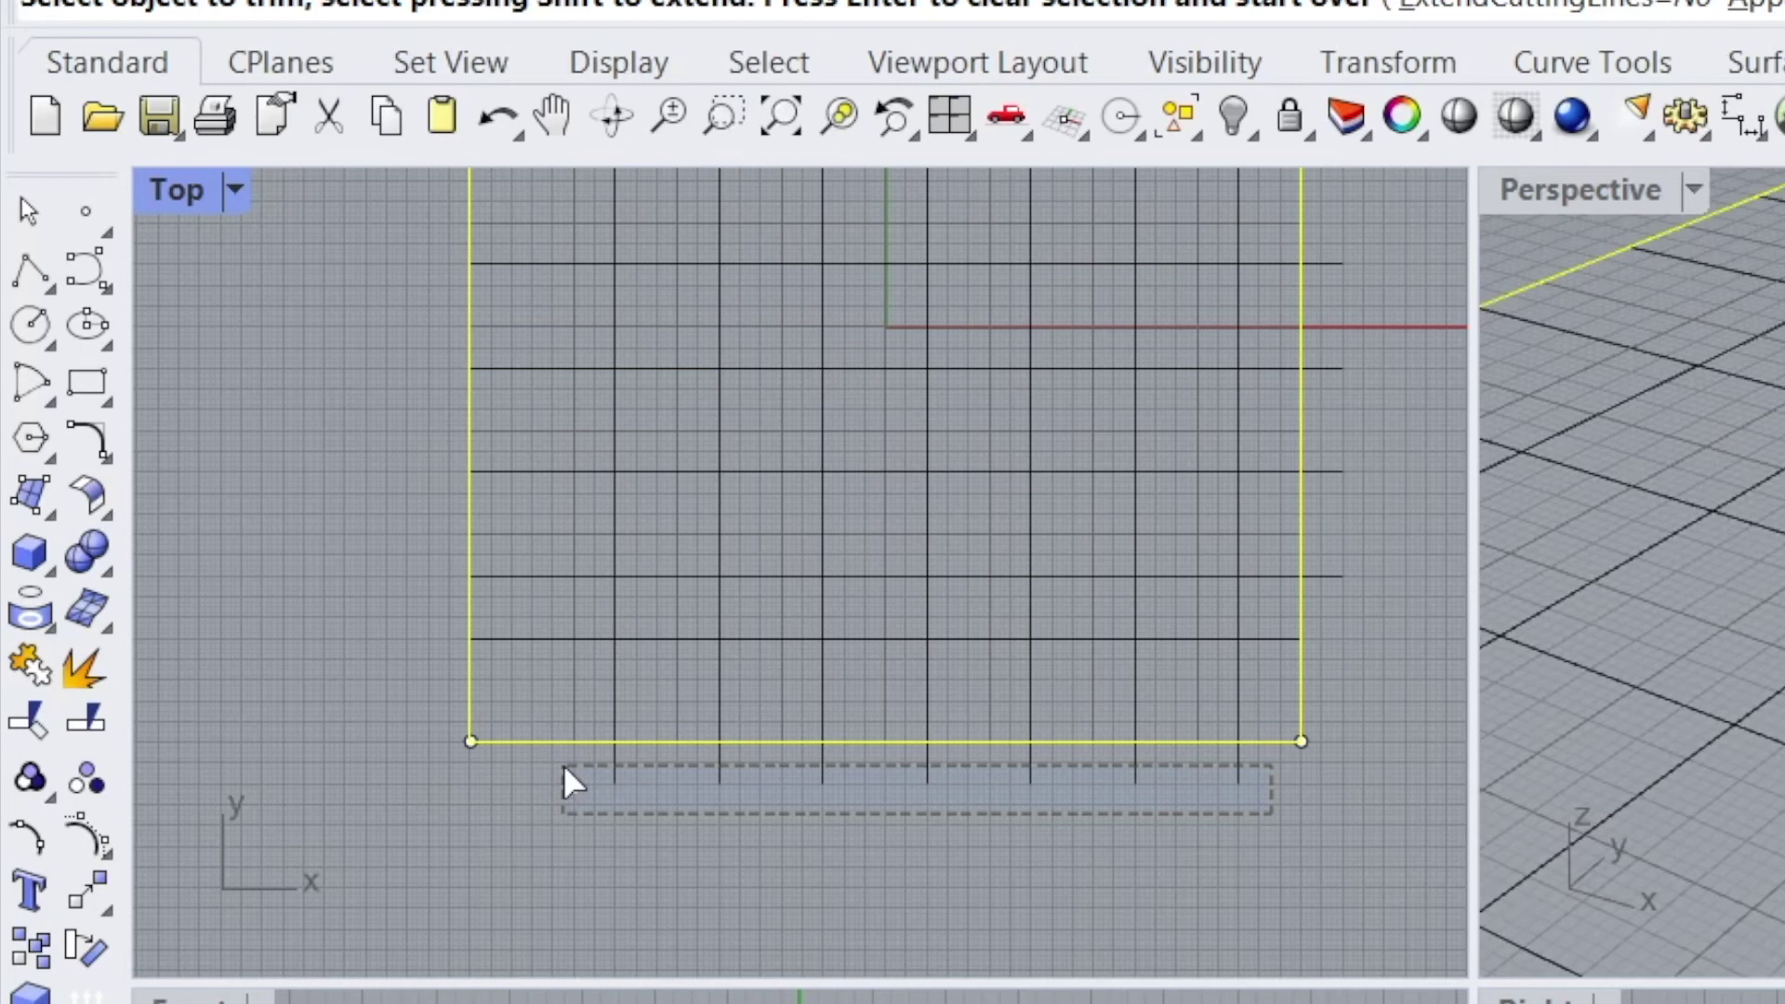
left_click_drag(563, 766, 565, 767)
Trim the grid line ends beyond the square's right edge and check the trimmed edges in the Top view
right_click_drag(842, 750, 481, 961)
left_click_drag(1206, 876, 976, 377)
right_click_drag(976, 378, 965, 586)
right_click_drag(832, 683, 953, 513)
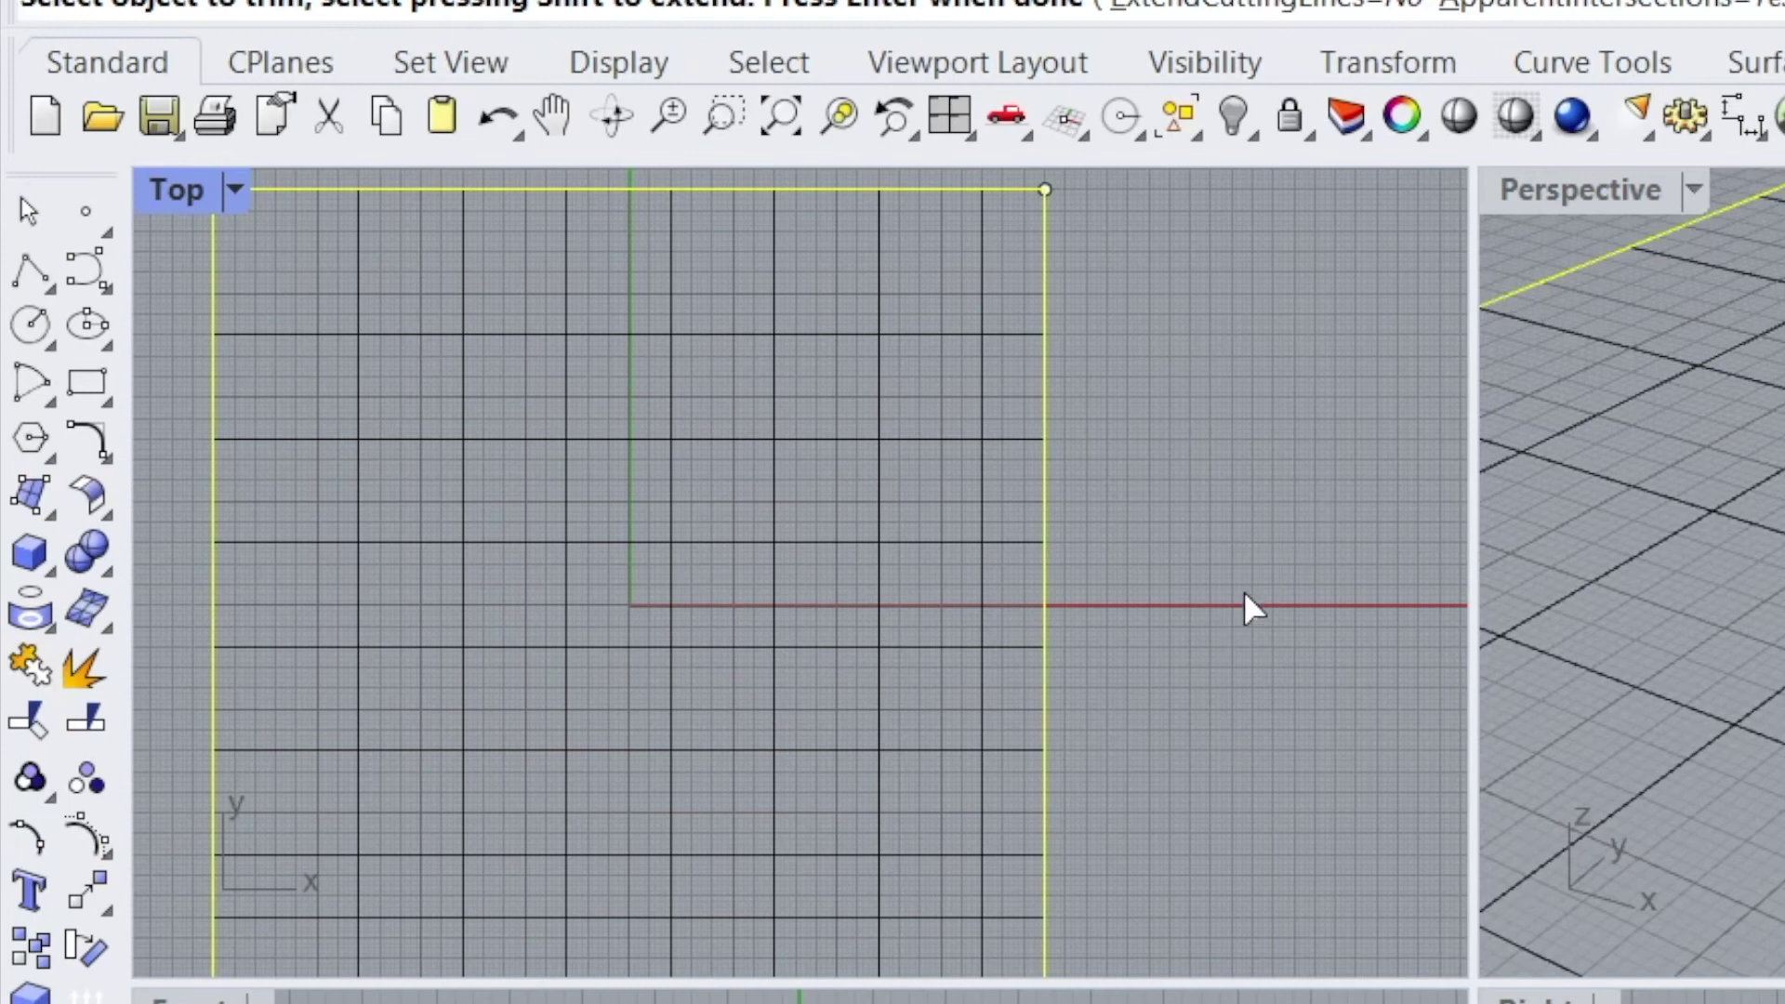
right_click_drag(1246, 665, 207, 637)
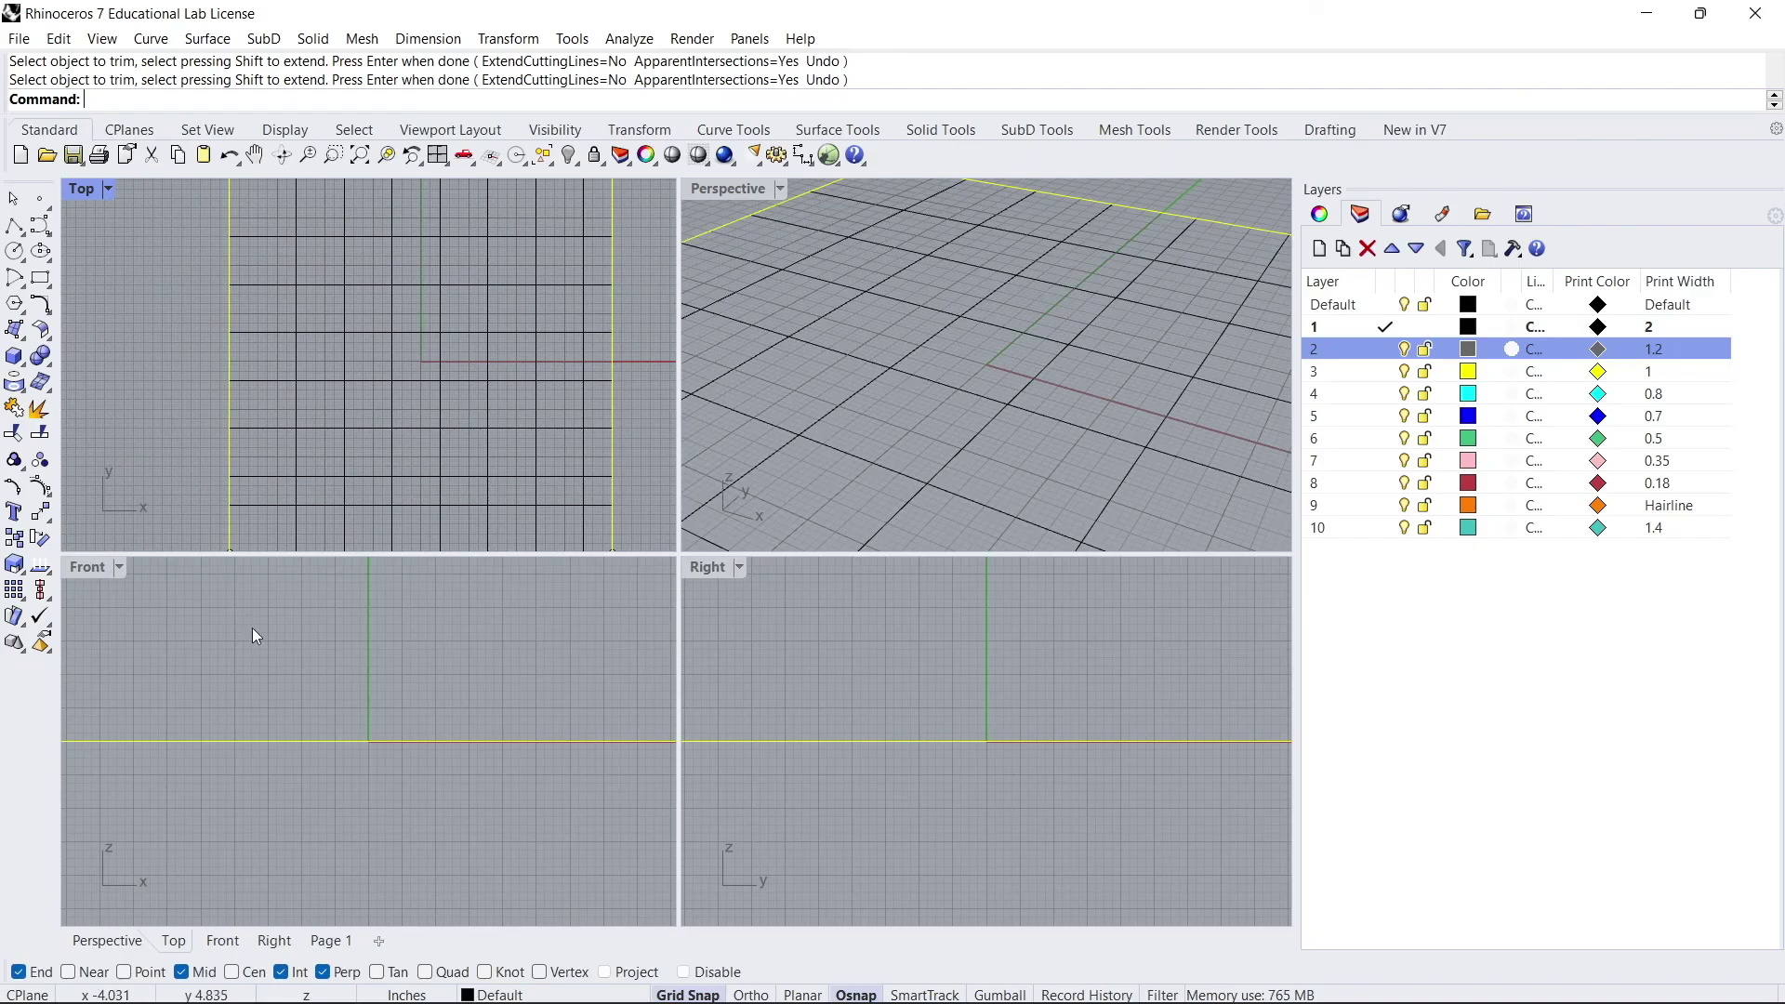
Switch to the Page 1 layout and briefly hide and re-show the Default layer
left_click(325, 941)
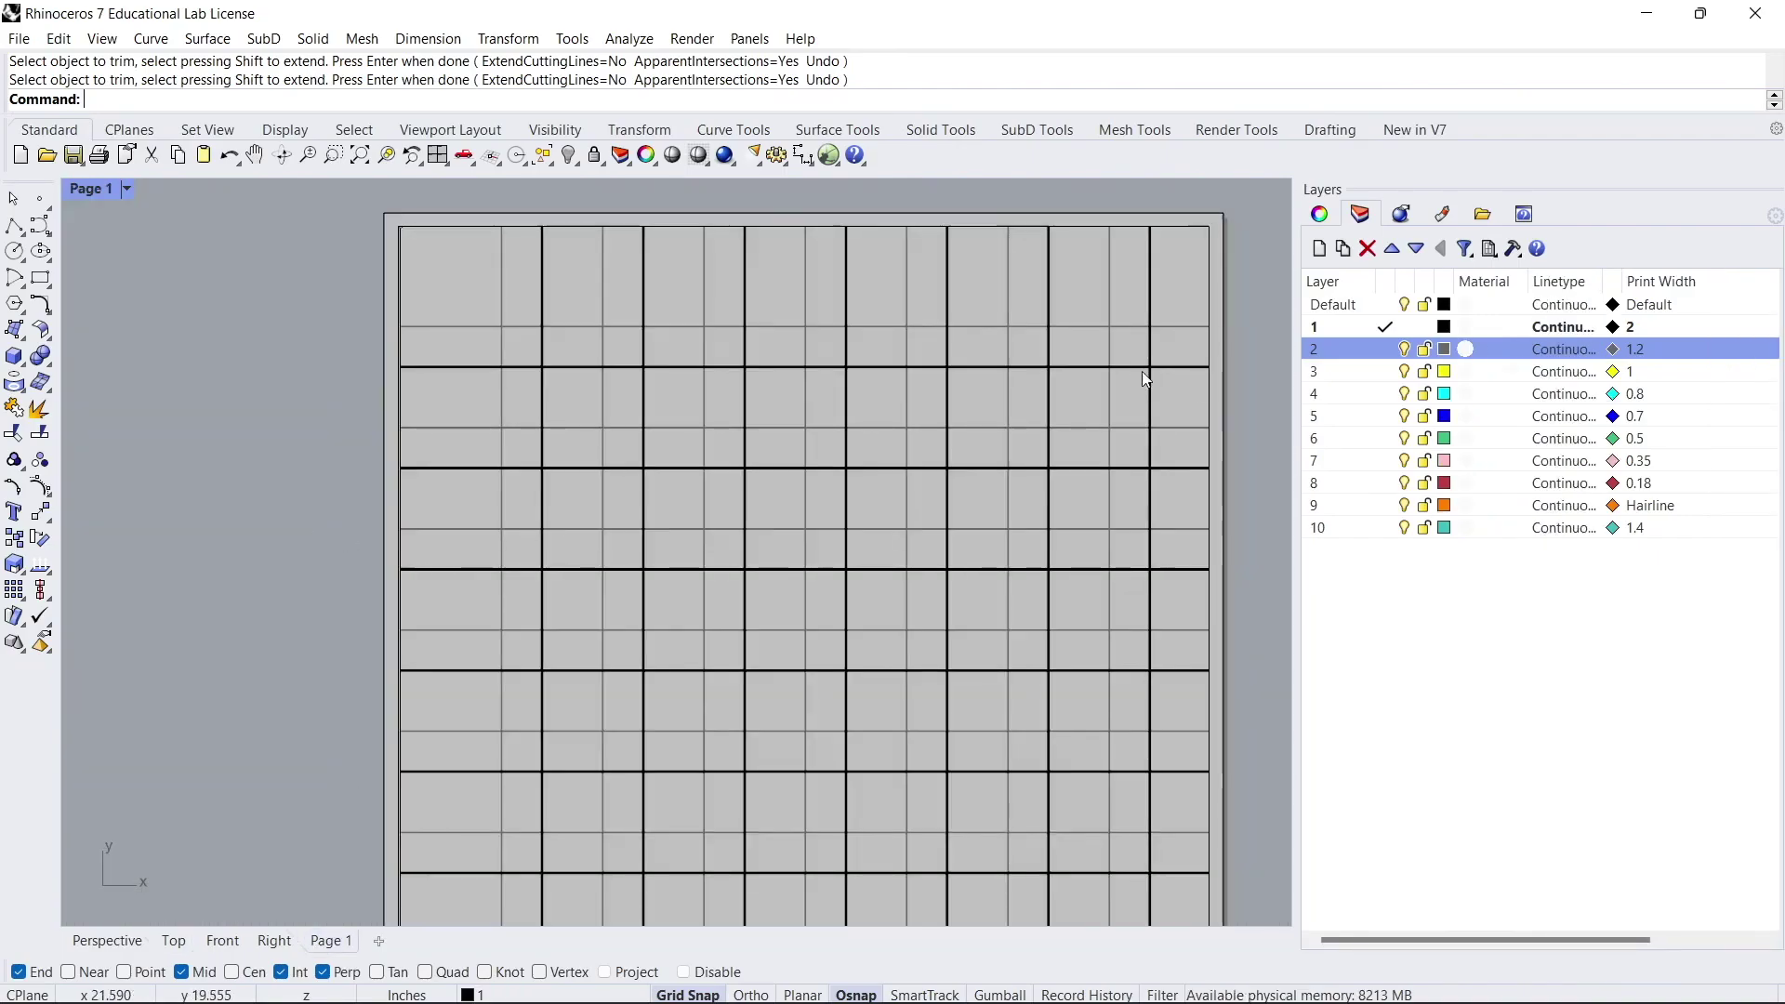
left_click(1404, 306)
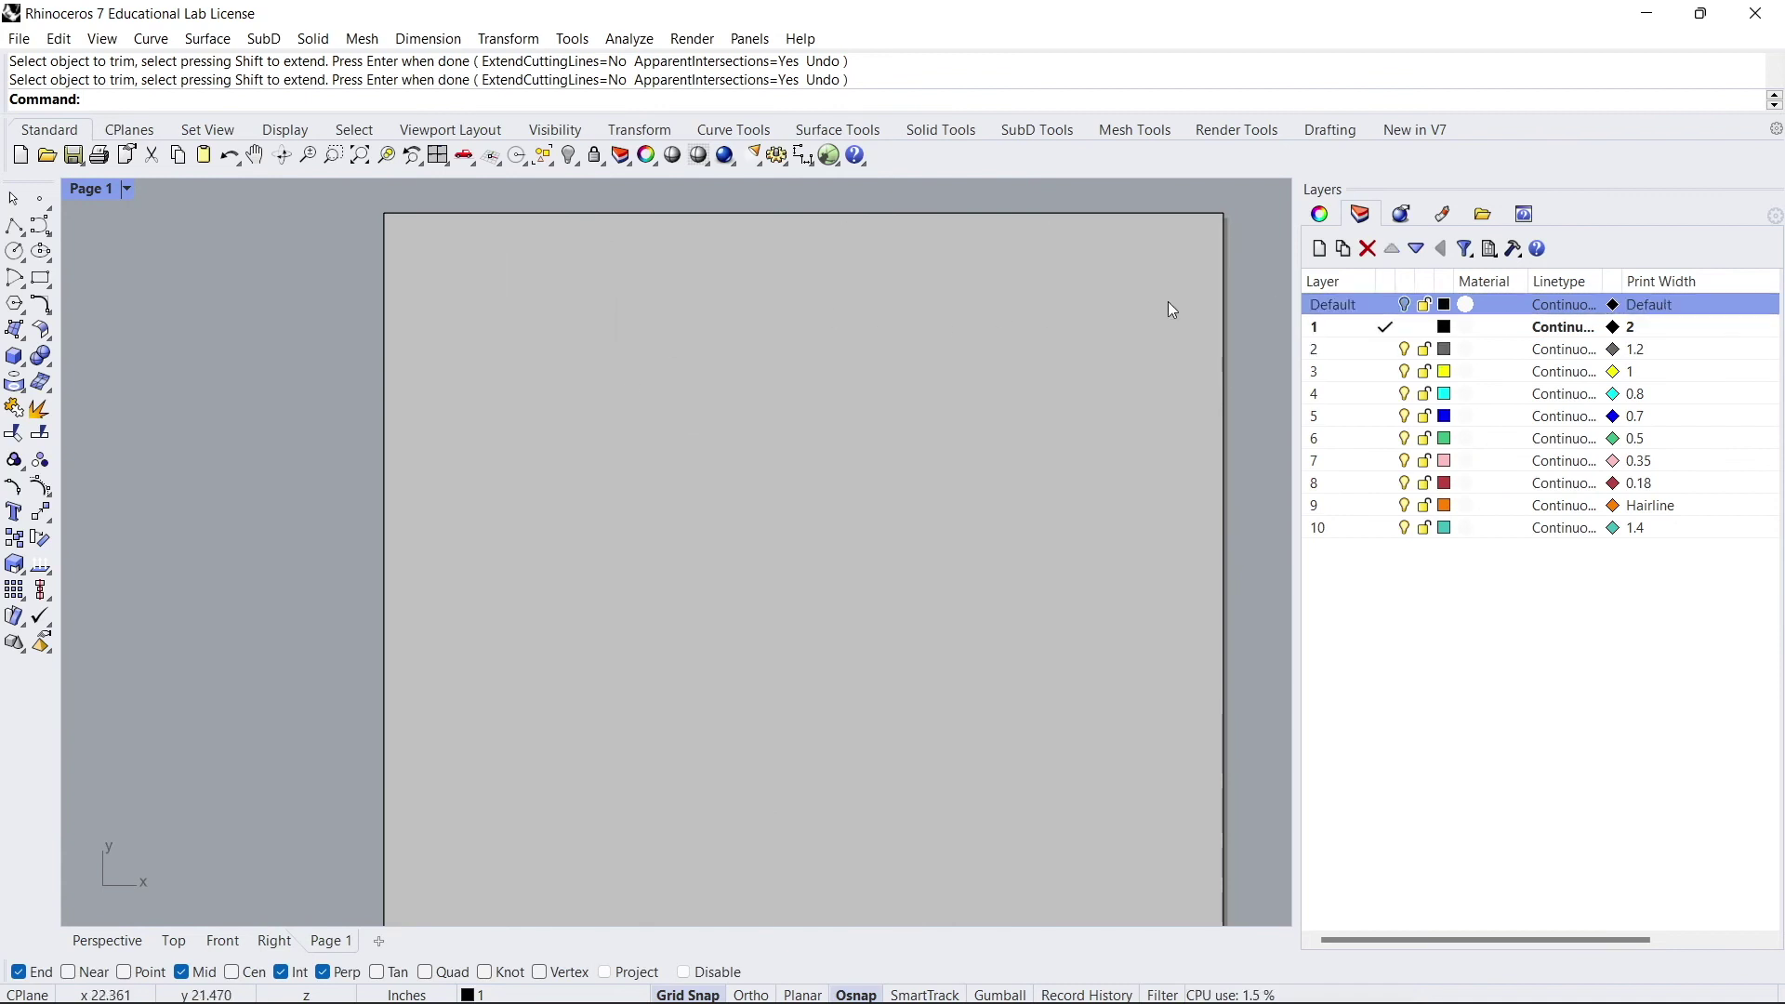
left_click(1401, 307)
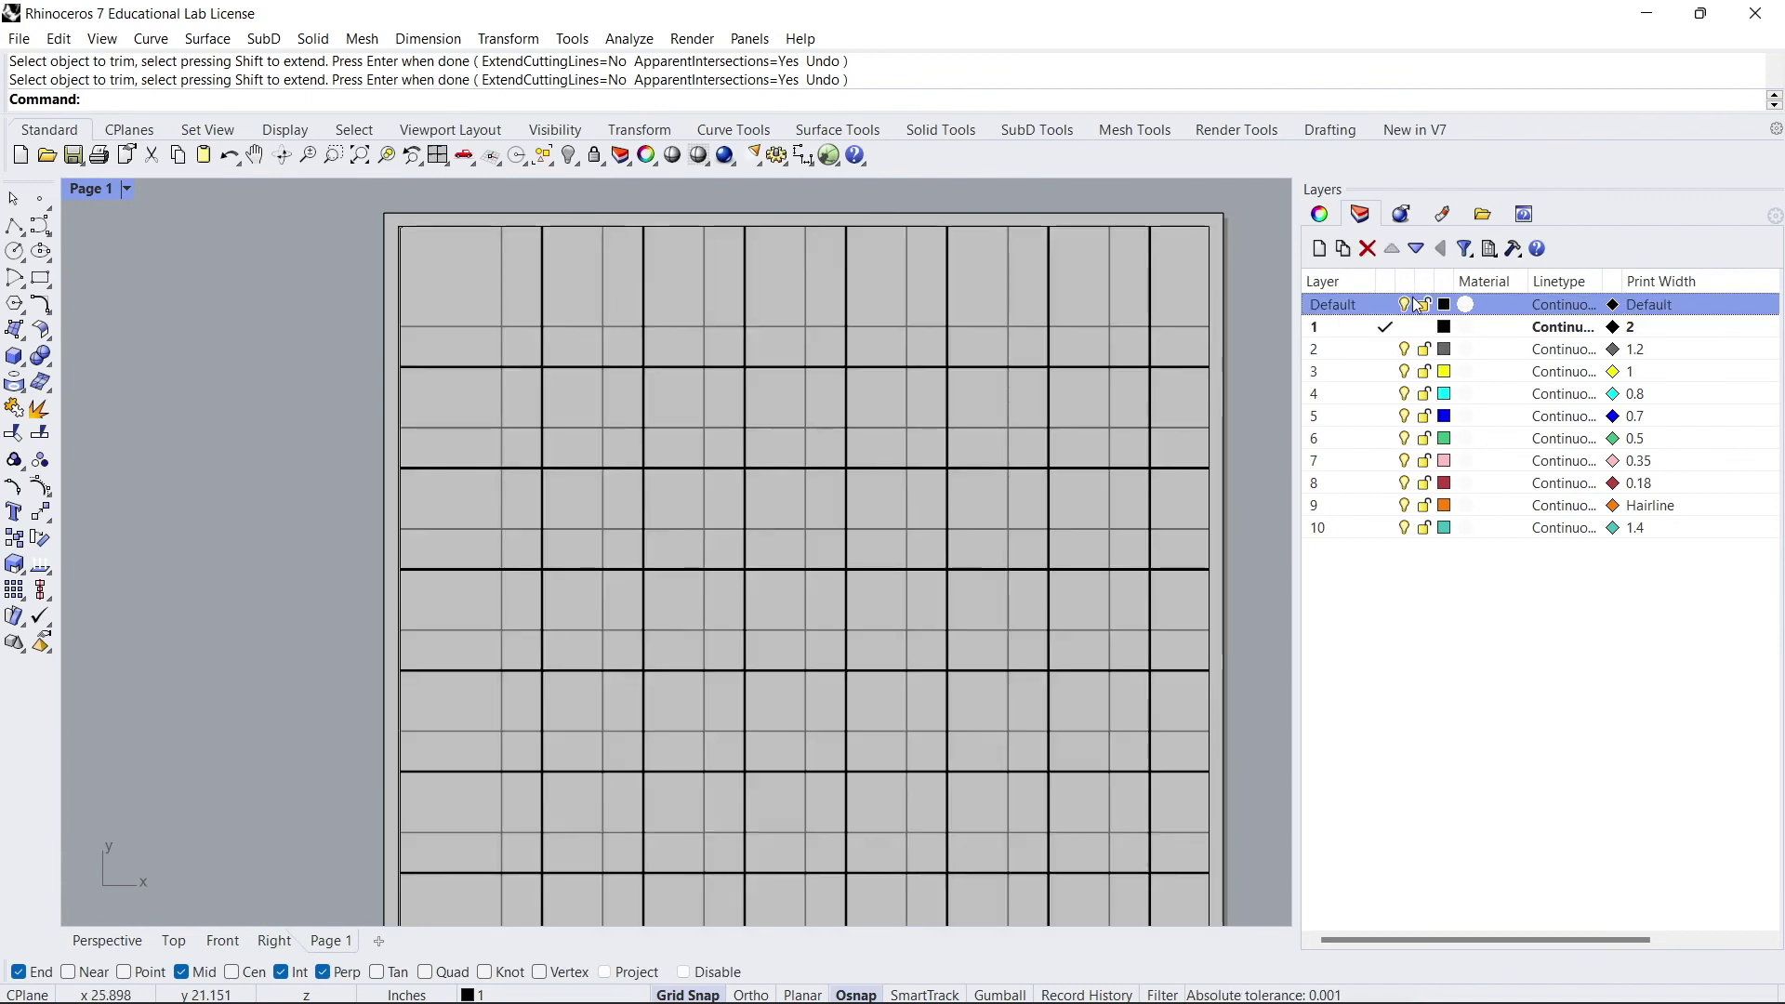
Create a new Layer 06 and move the grid's detail view onto it with Change Object Layer
left_click(1189, 228)
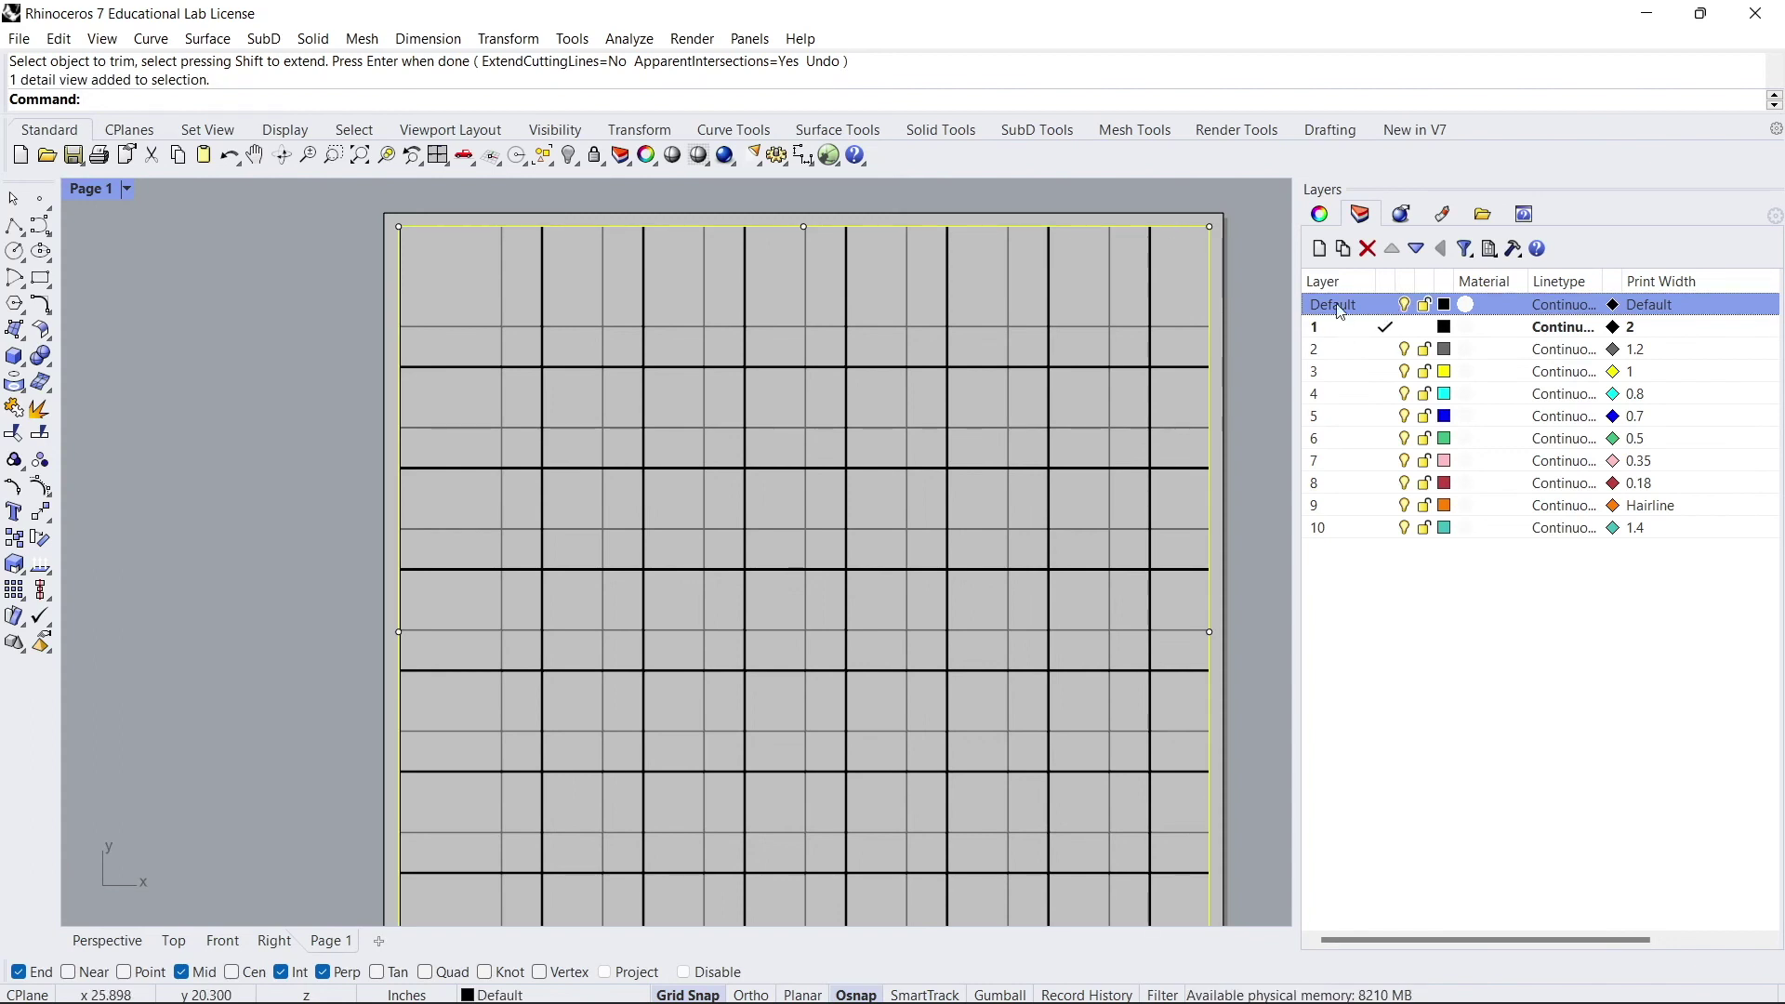
left_click(1318, 248)
right_click(1372, 328)
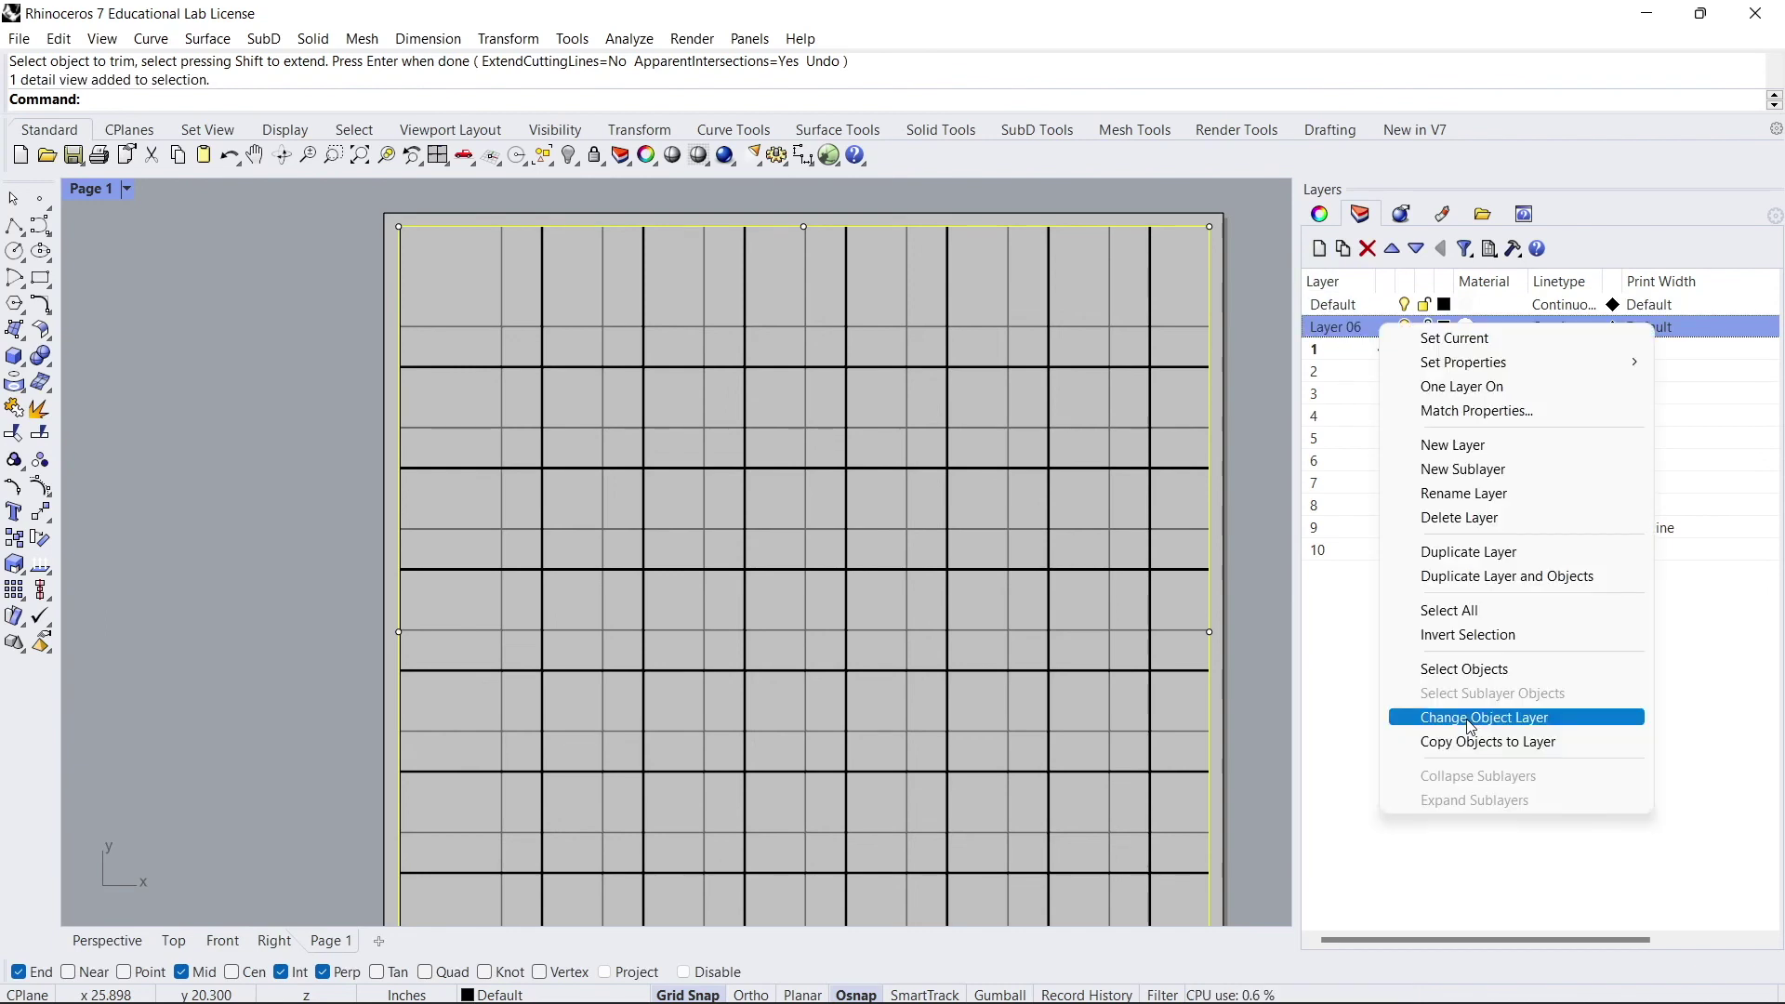
left_click(1534, 717)
left_click(1411, 310)
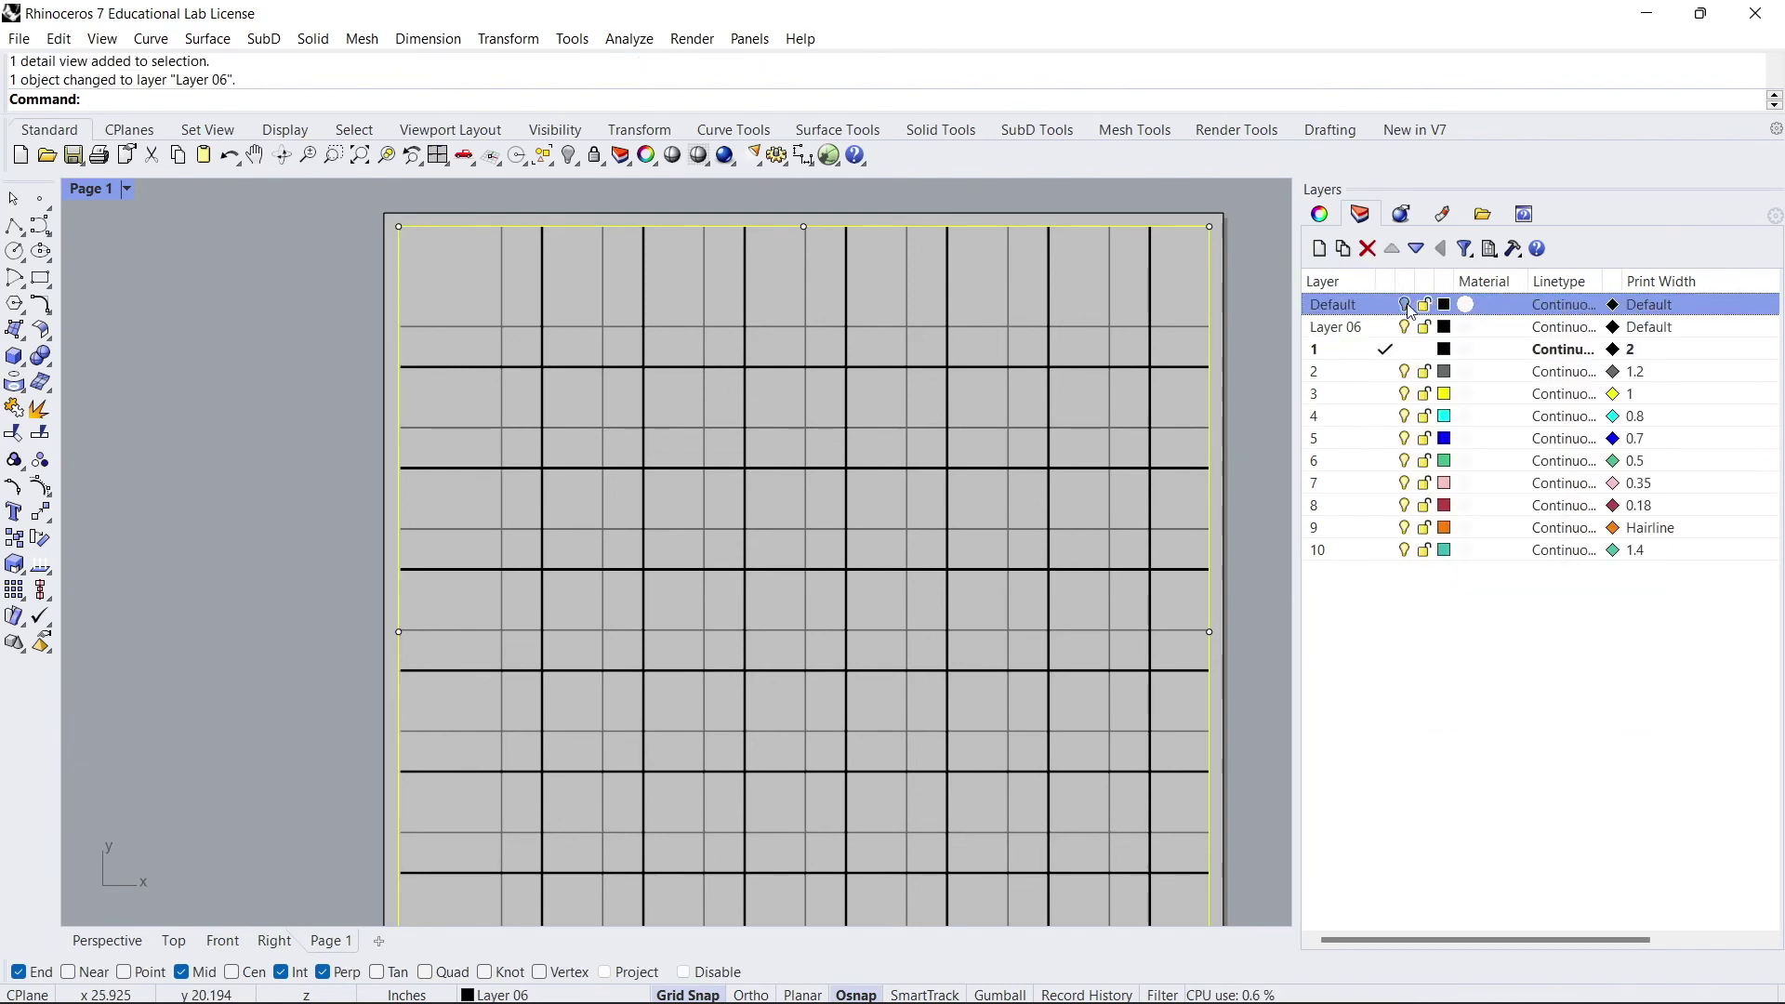
left_click(1227, 213)
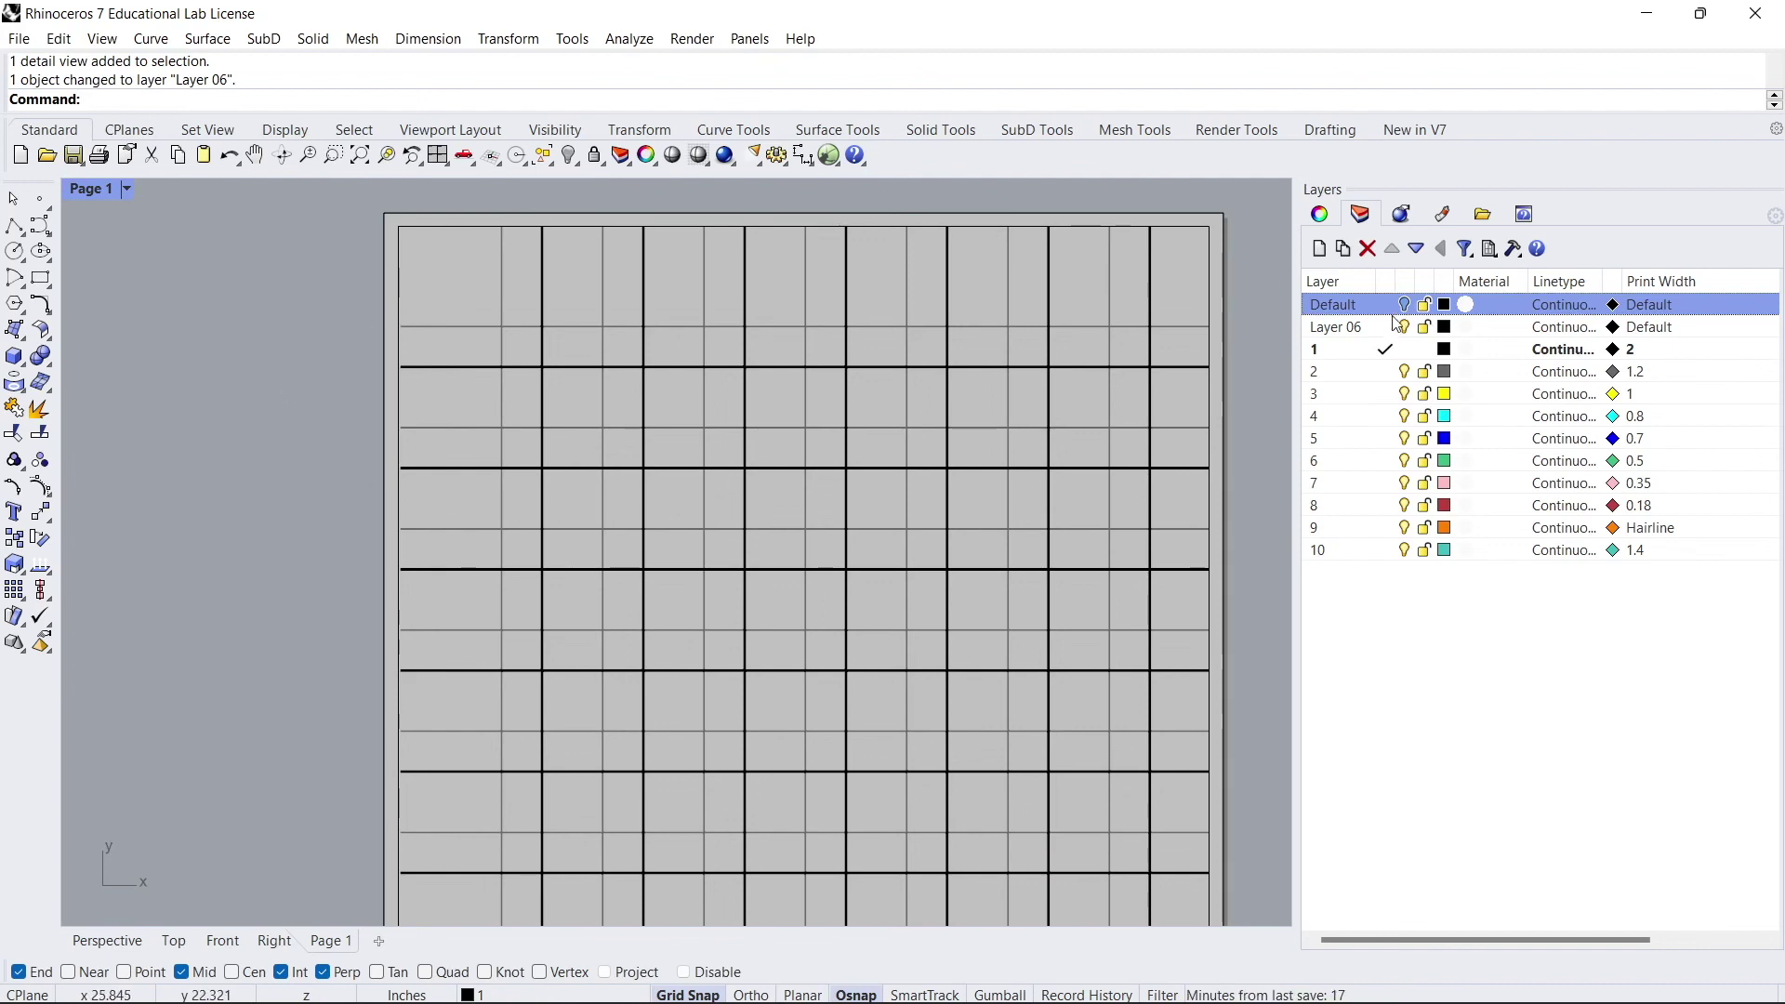
left_click(465, 227)
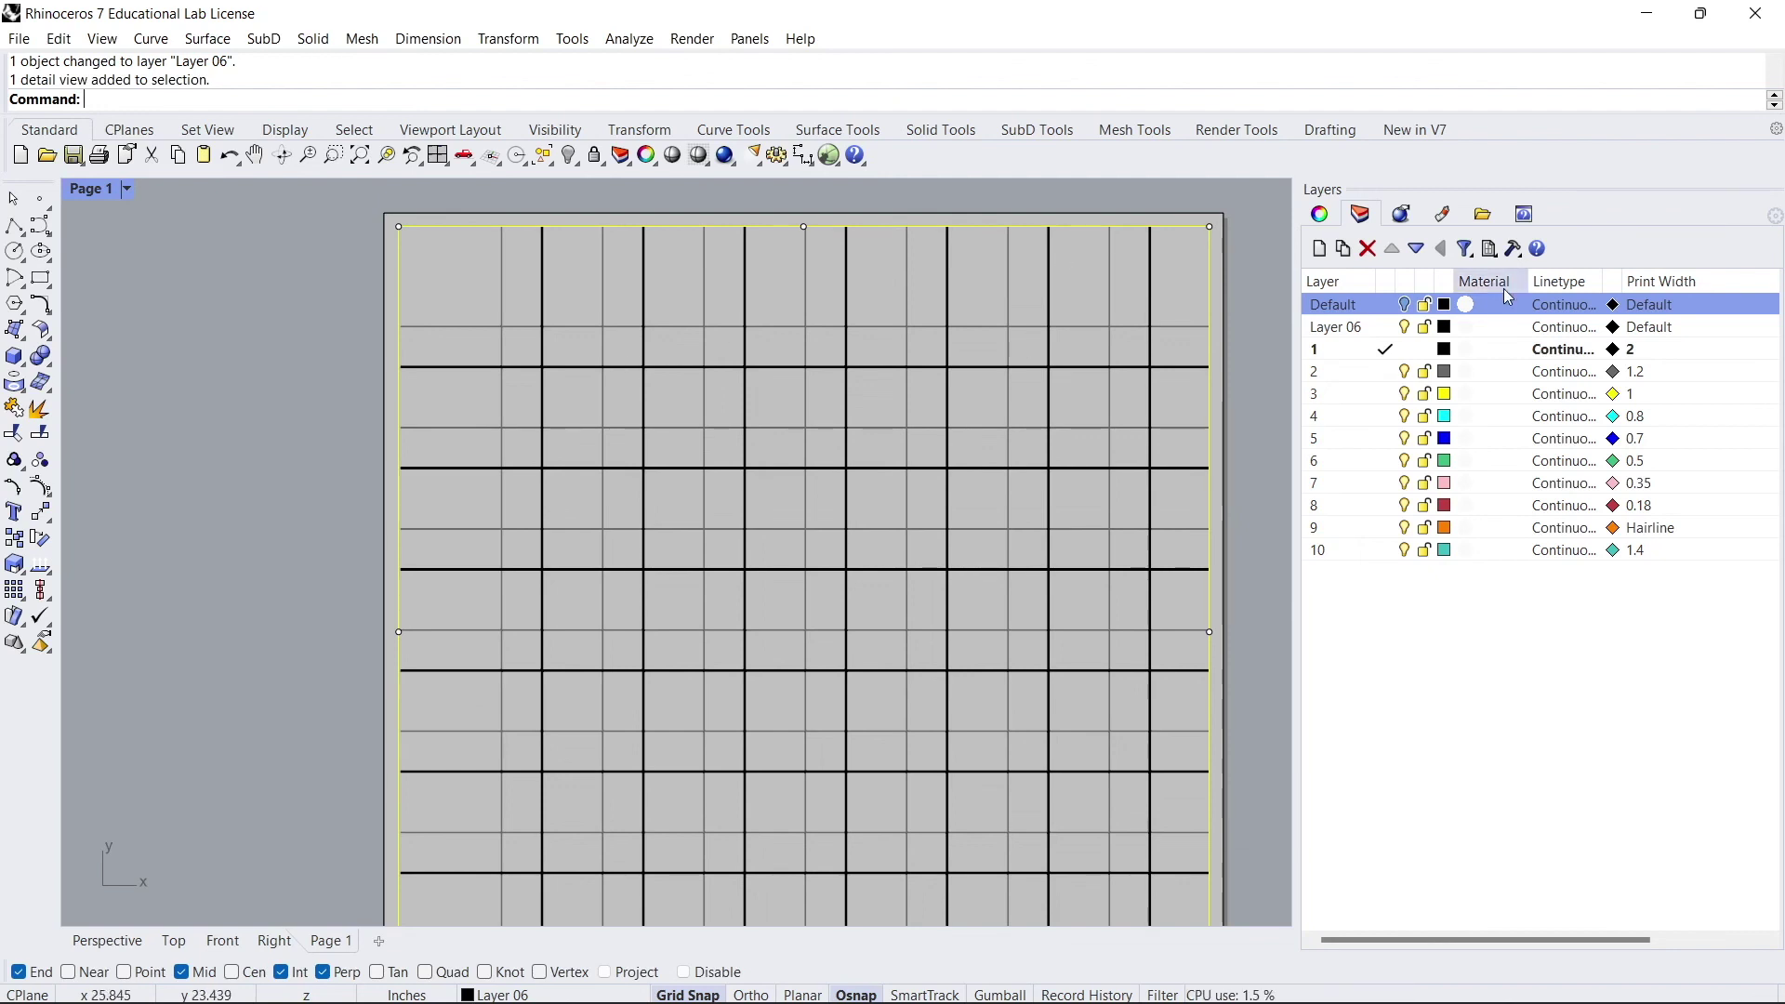
Rename Layer 06 to 'viewport layr'
left_click(1343, 329)
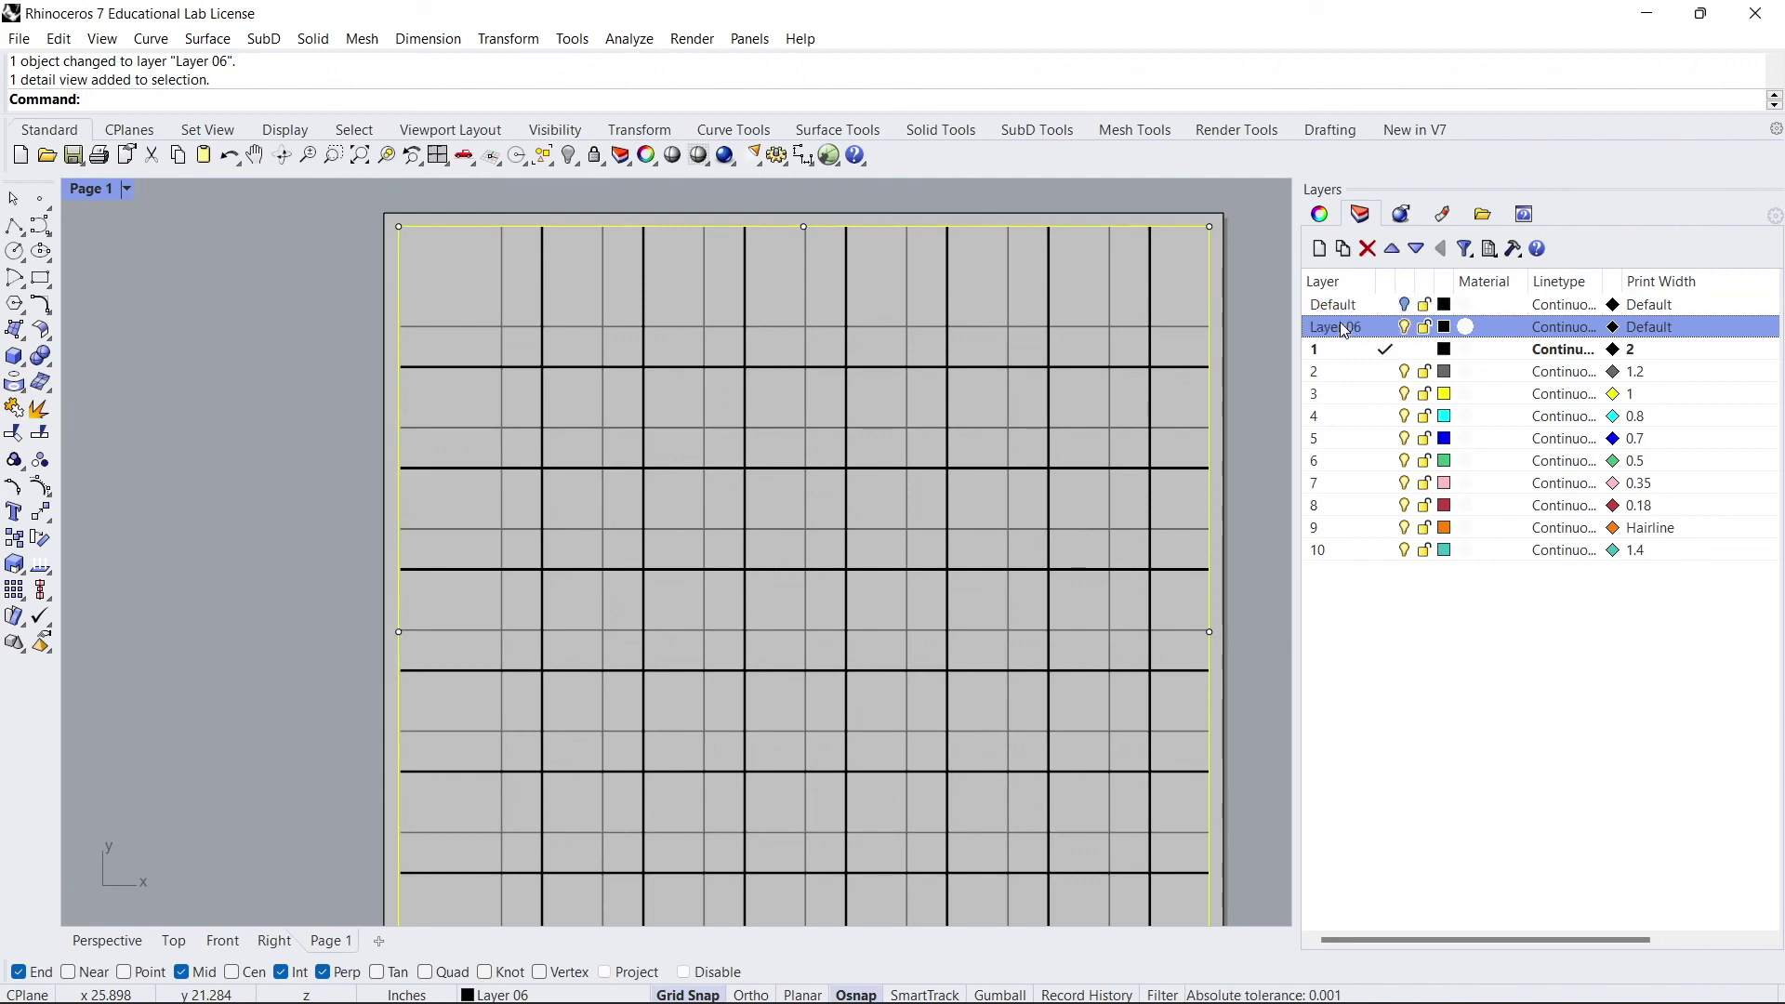
left_click(1344, 329)
key("ctrl+a")
type("v")
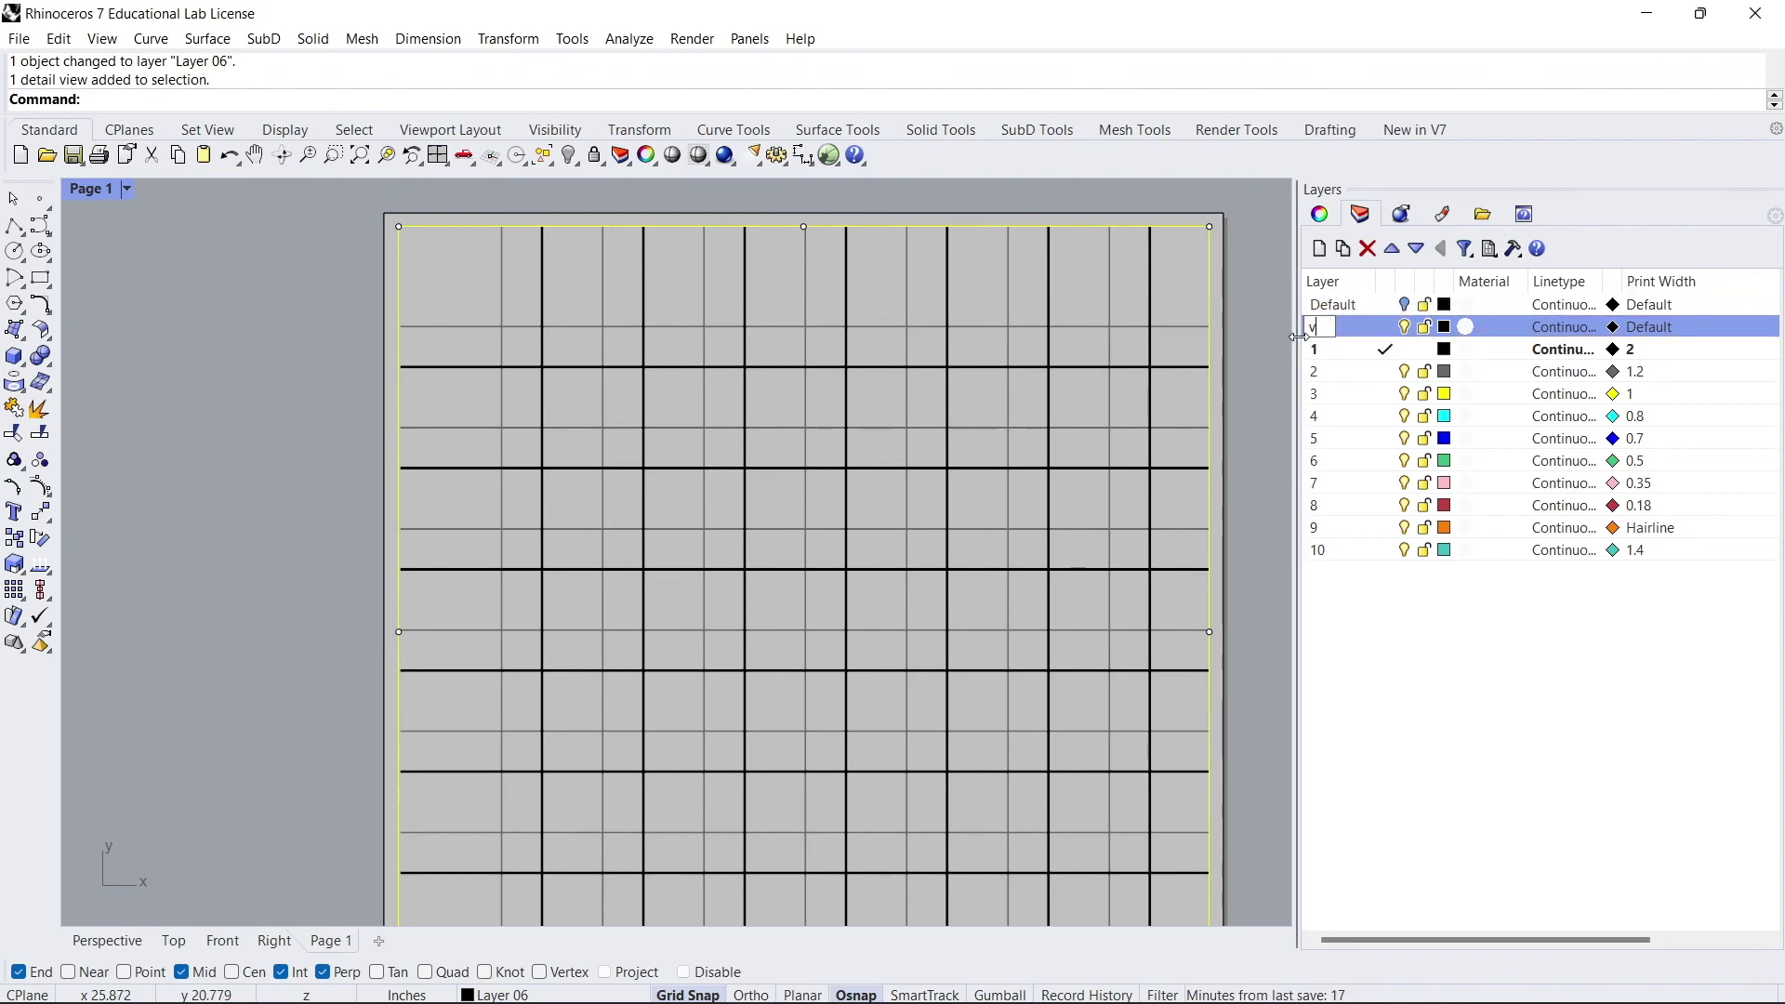
type("iewport la")
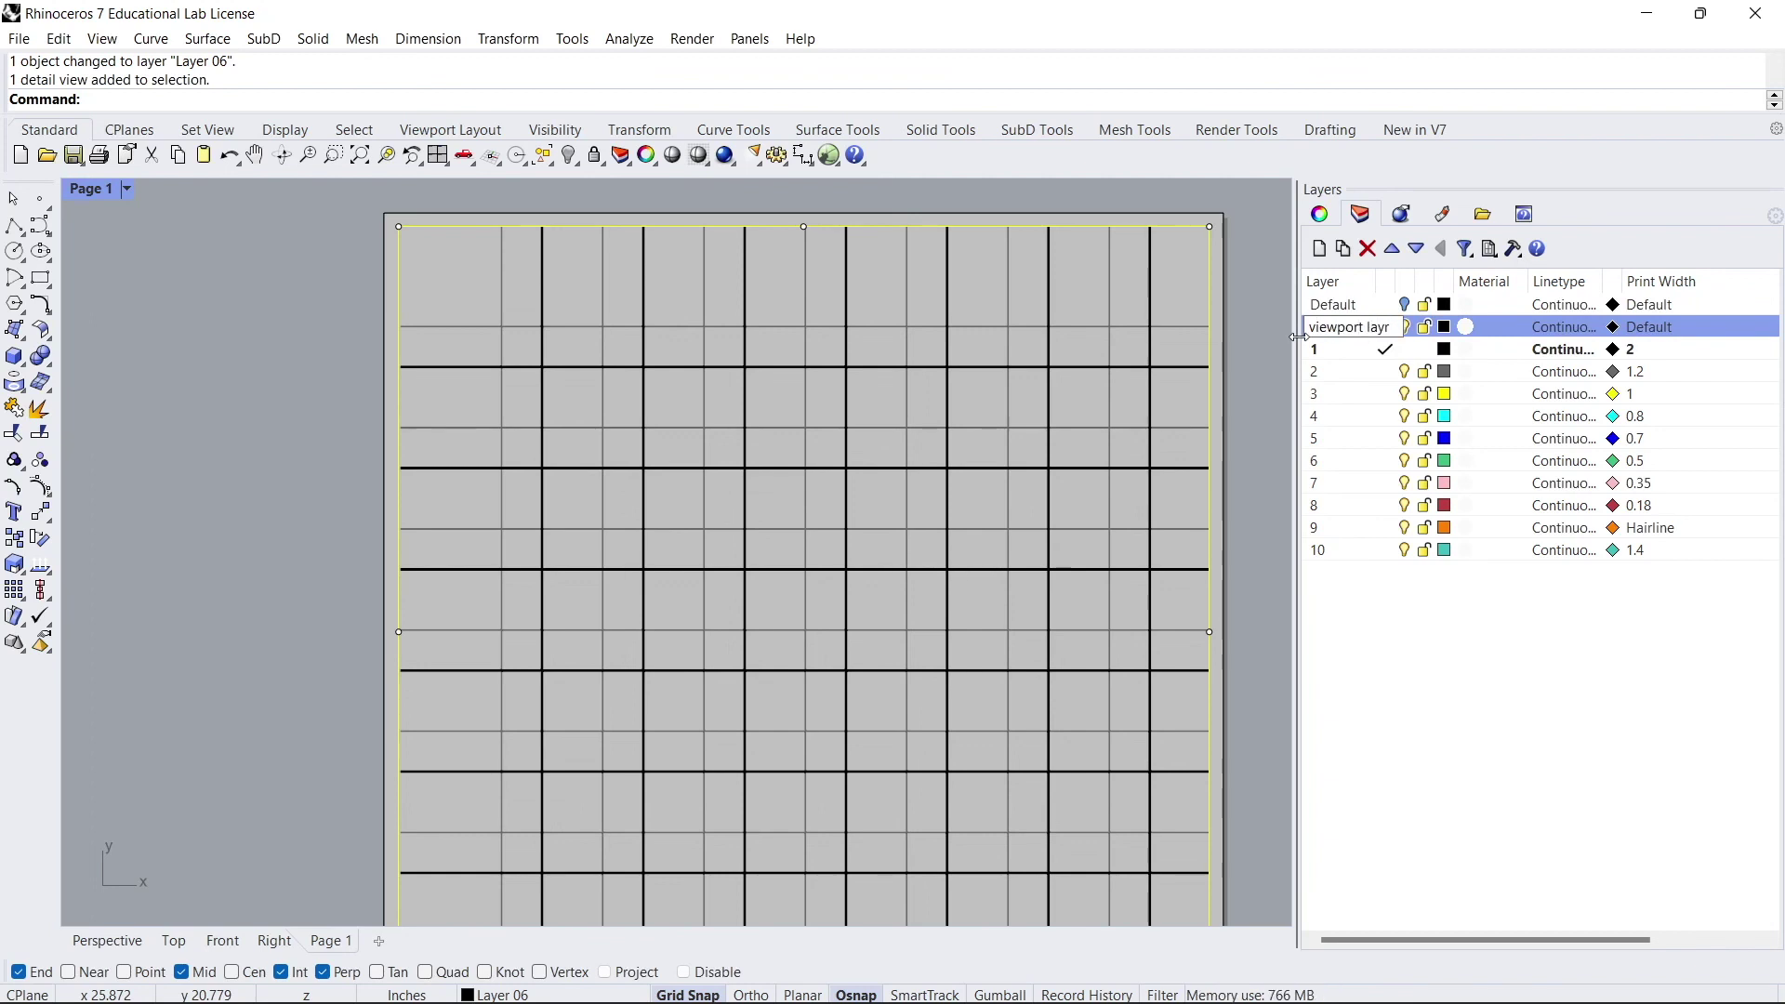
type("yr")
key("Return")
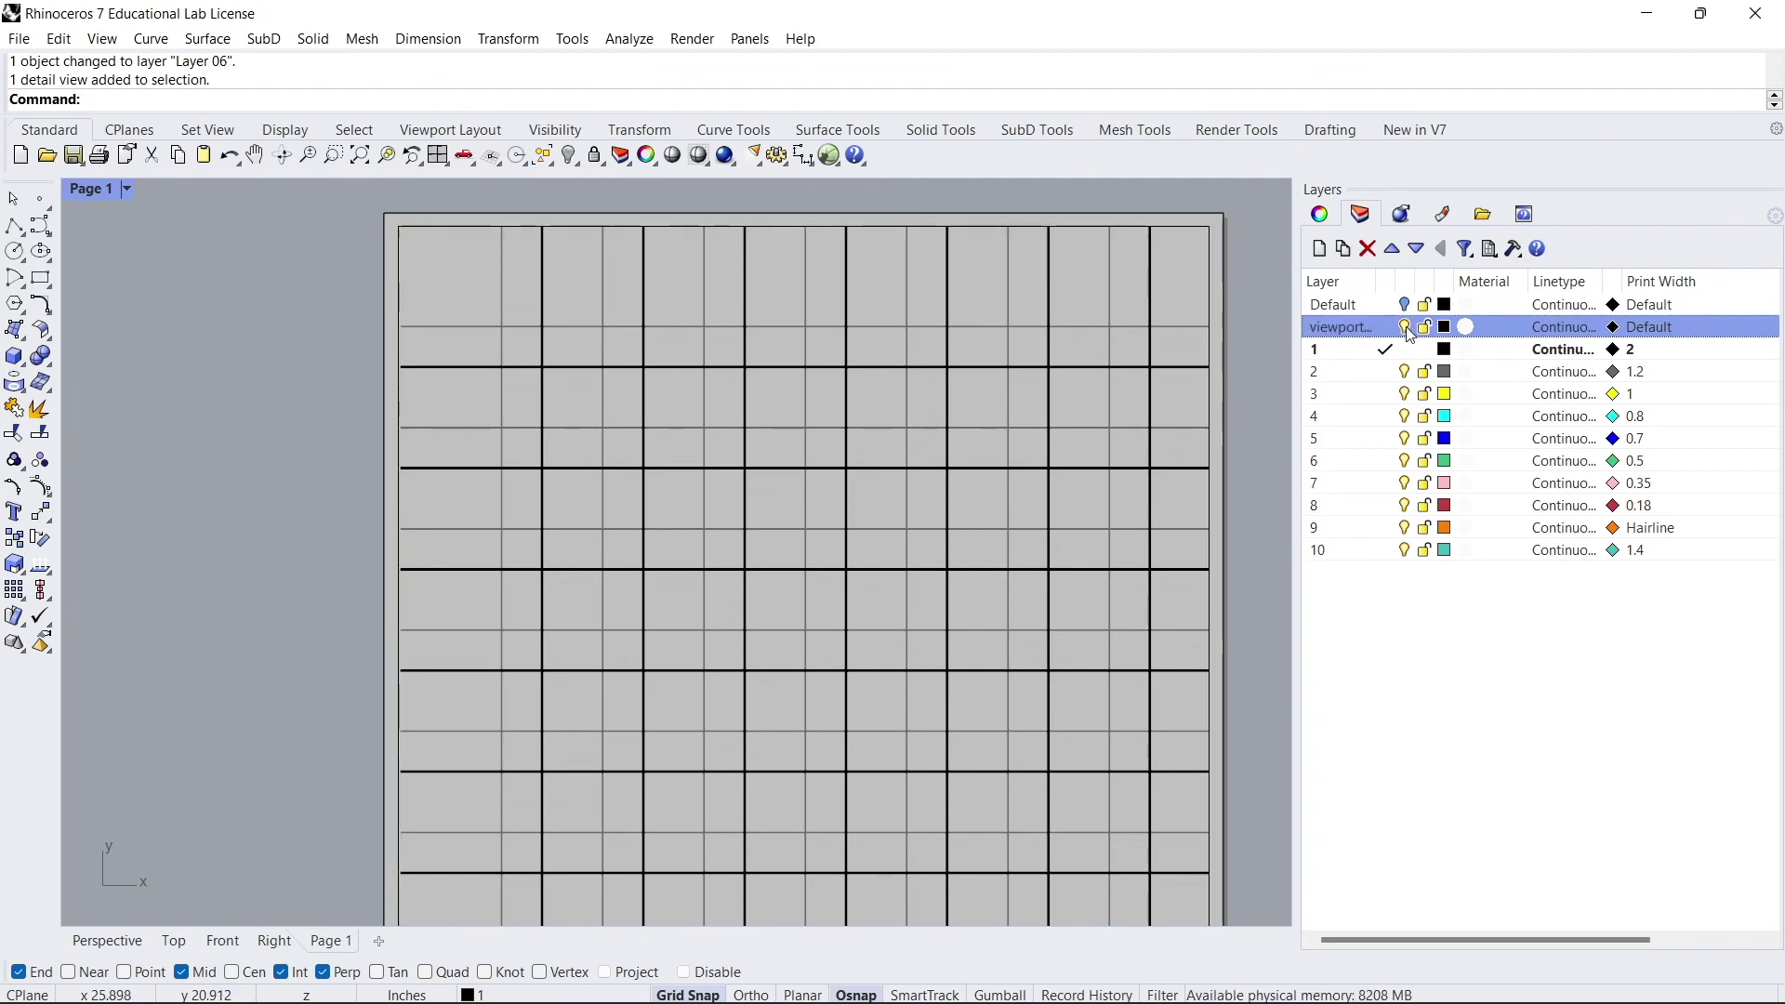
Toggle the 'viewport layr' layer's visibility off and back on
left_click(1407, 330)
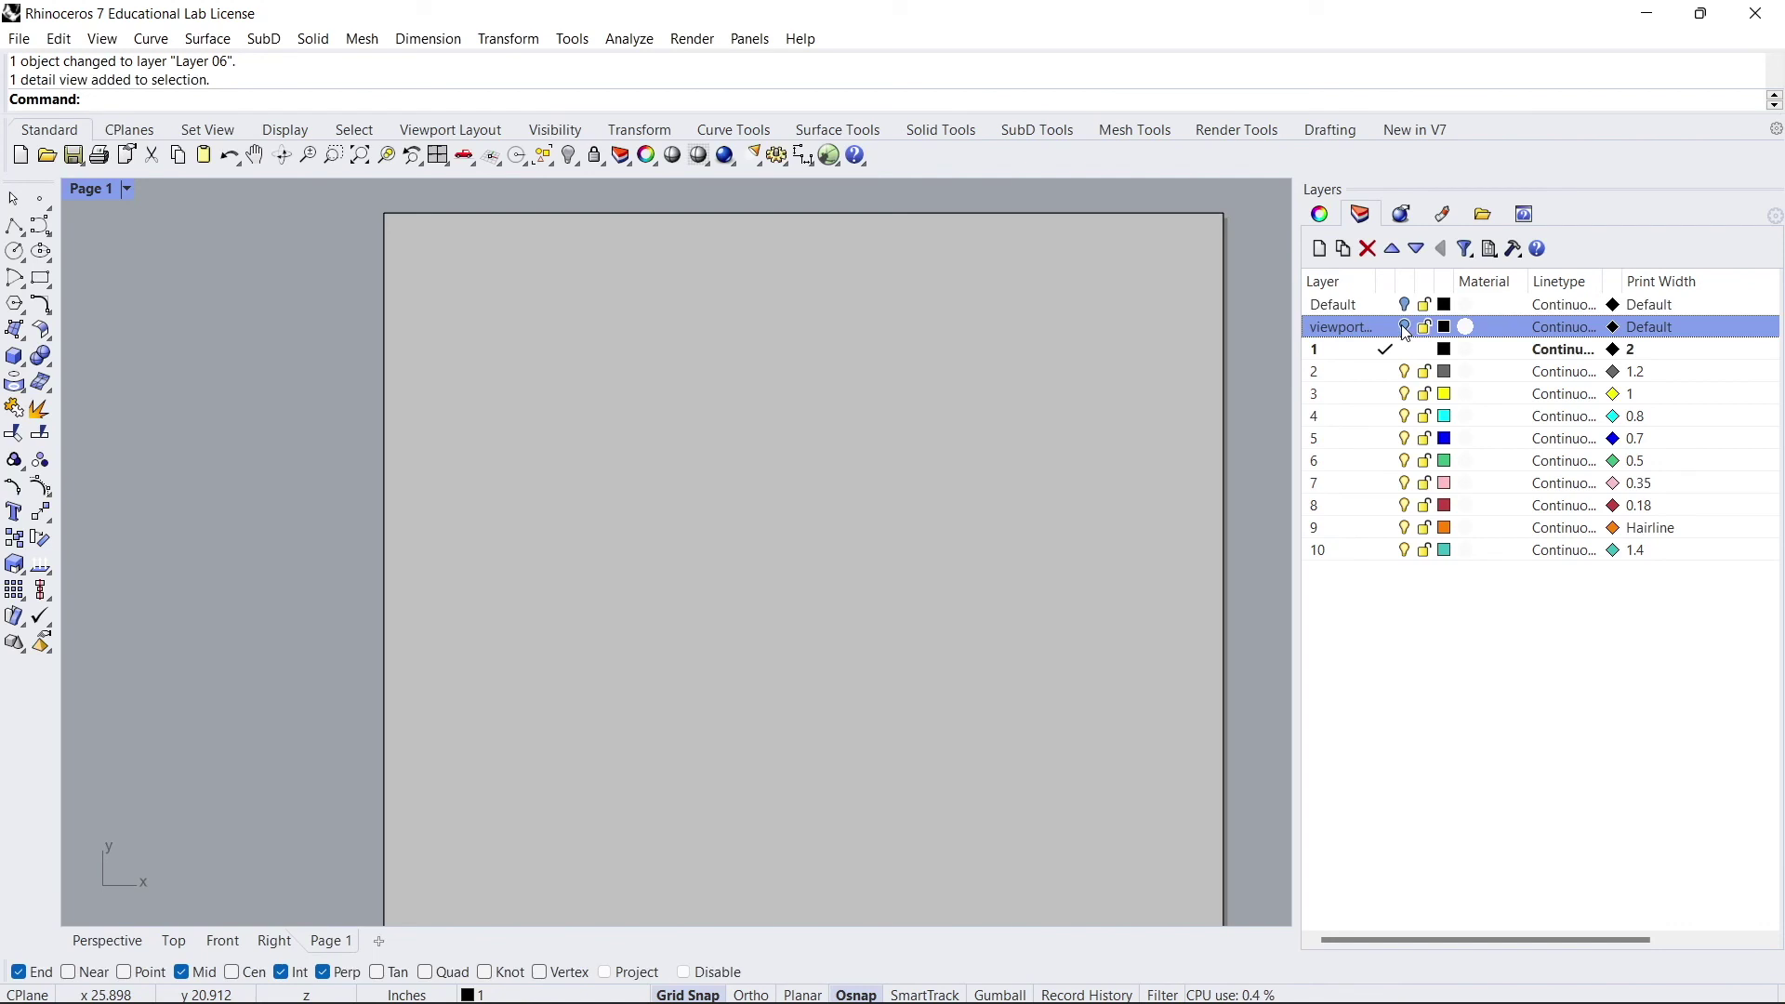
left_click(1405, 328)
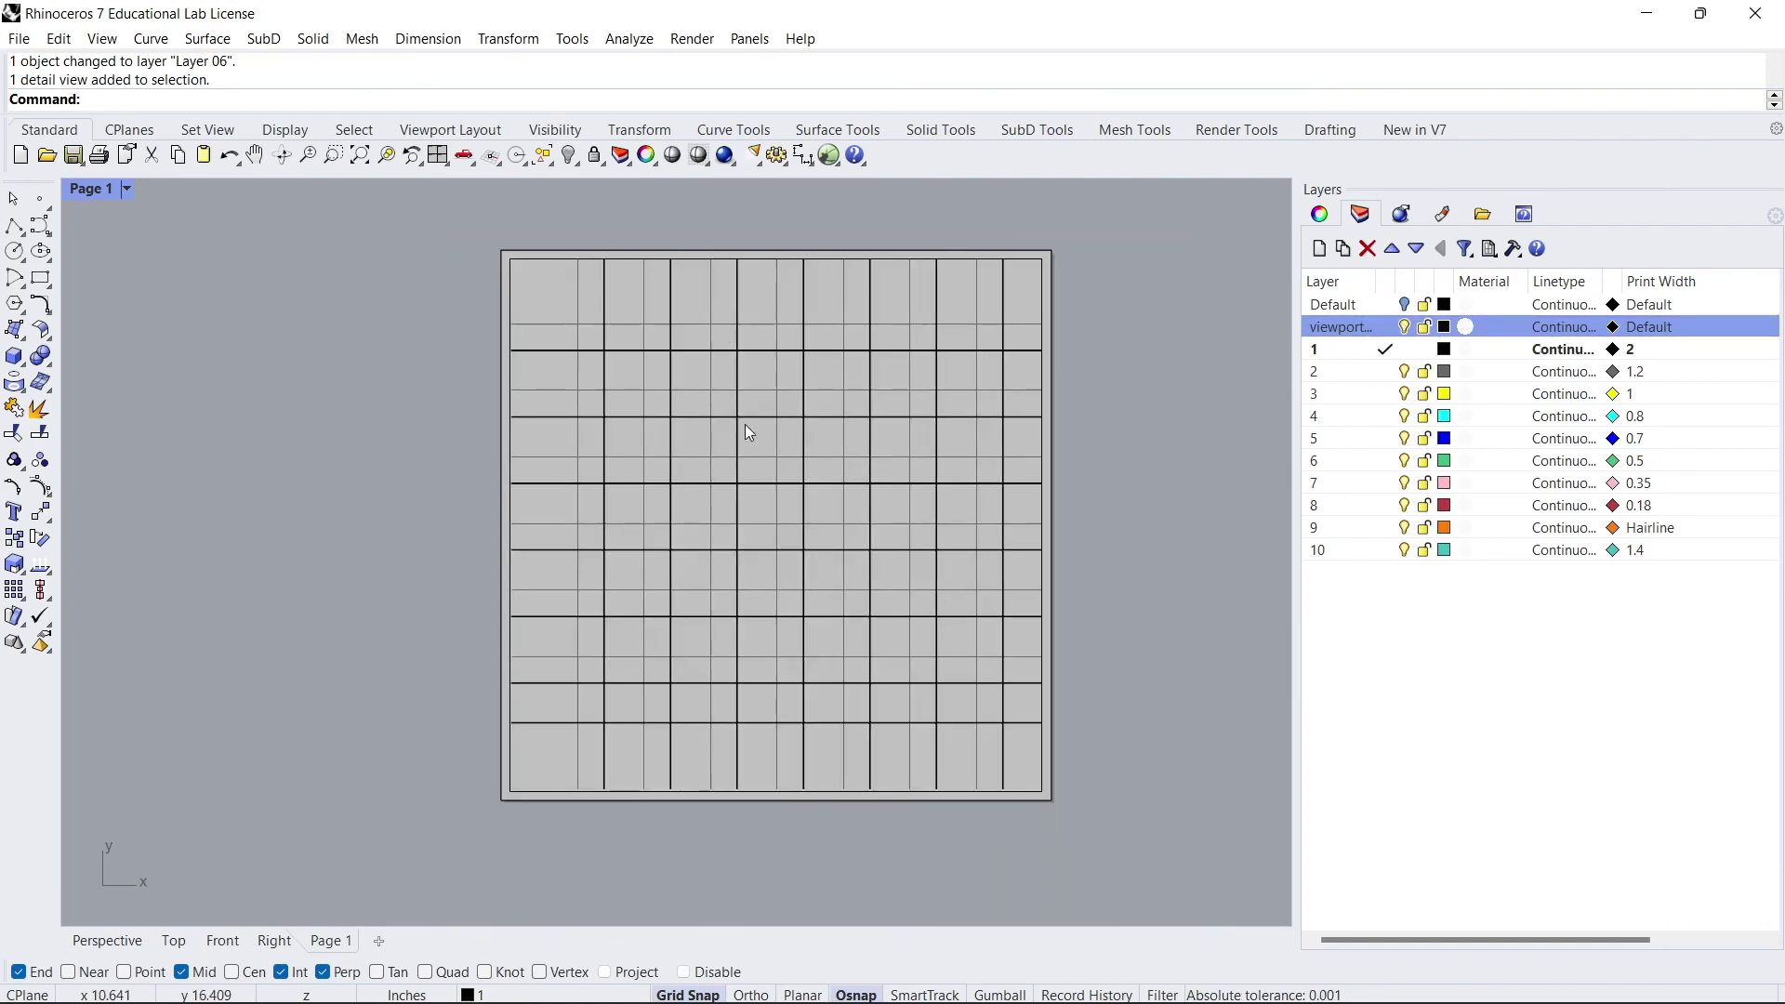
scroll(697, 446, "up", 1)
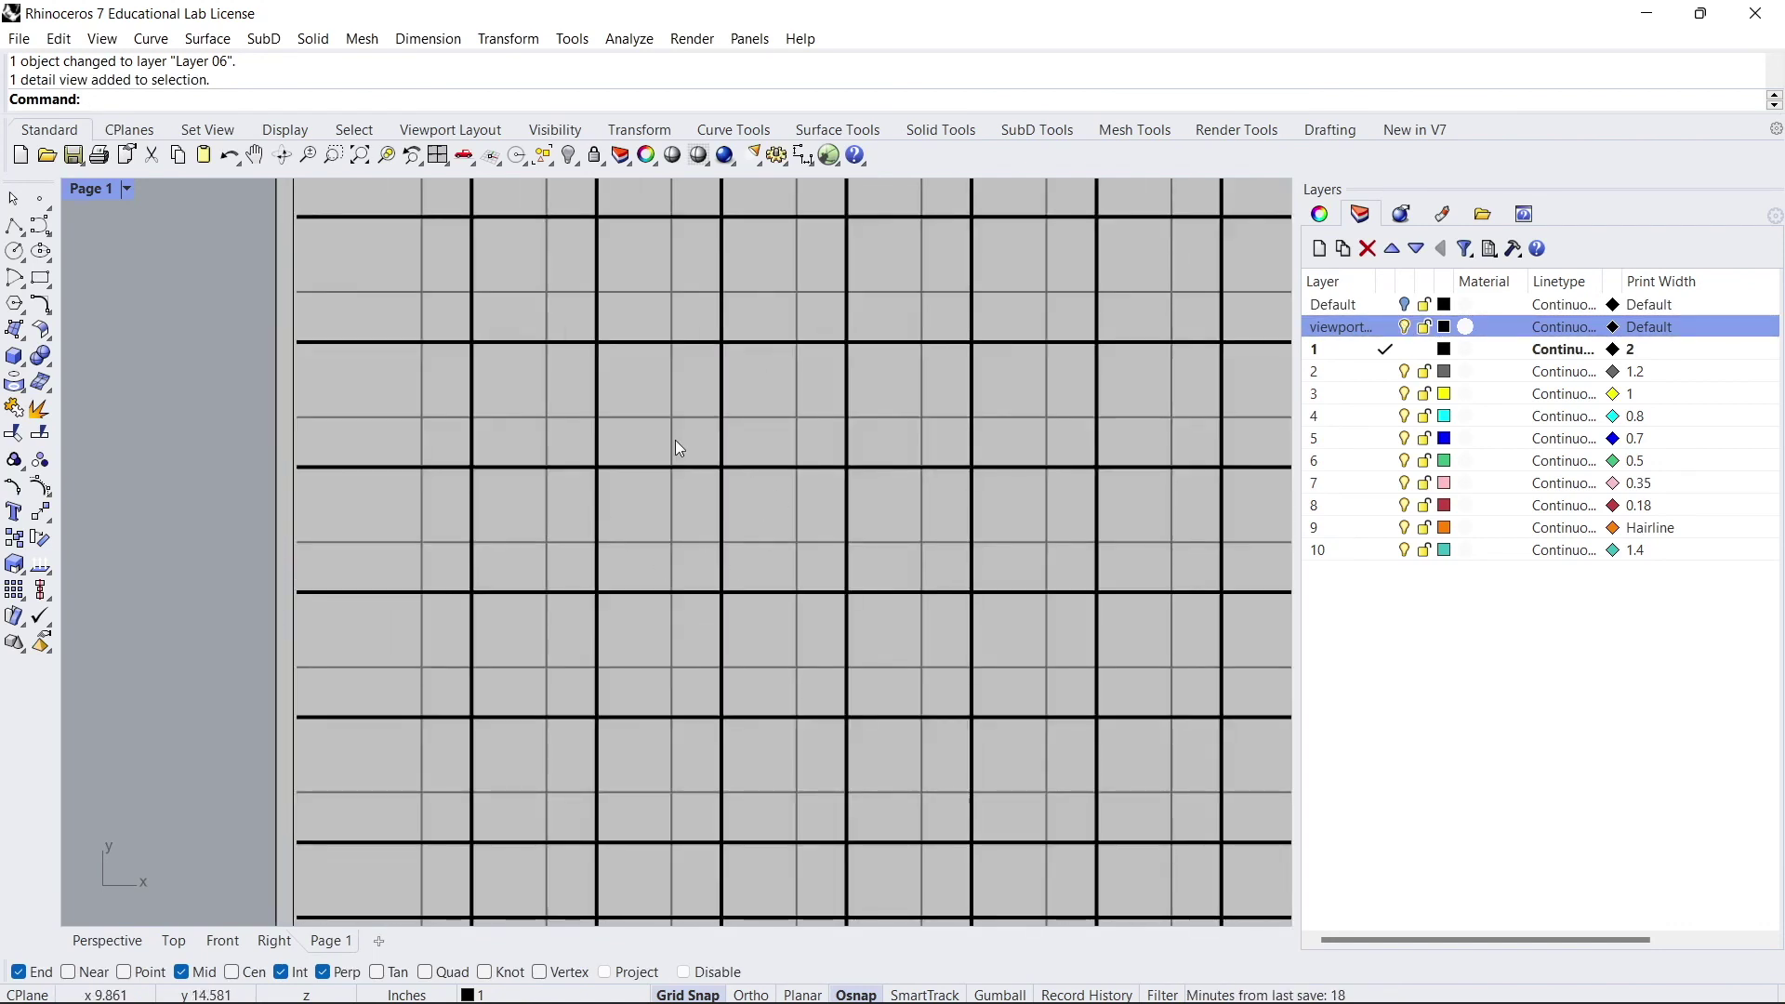
scroll(679, 558, "down", 3)
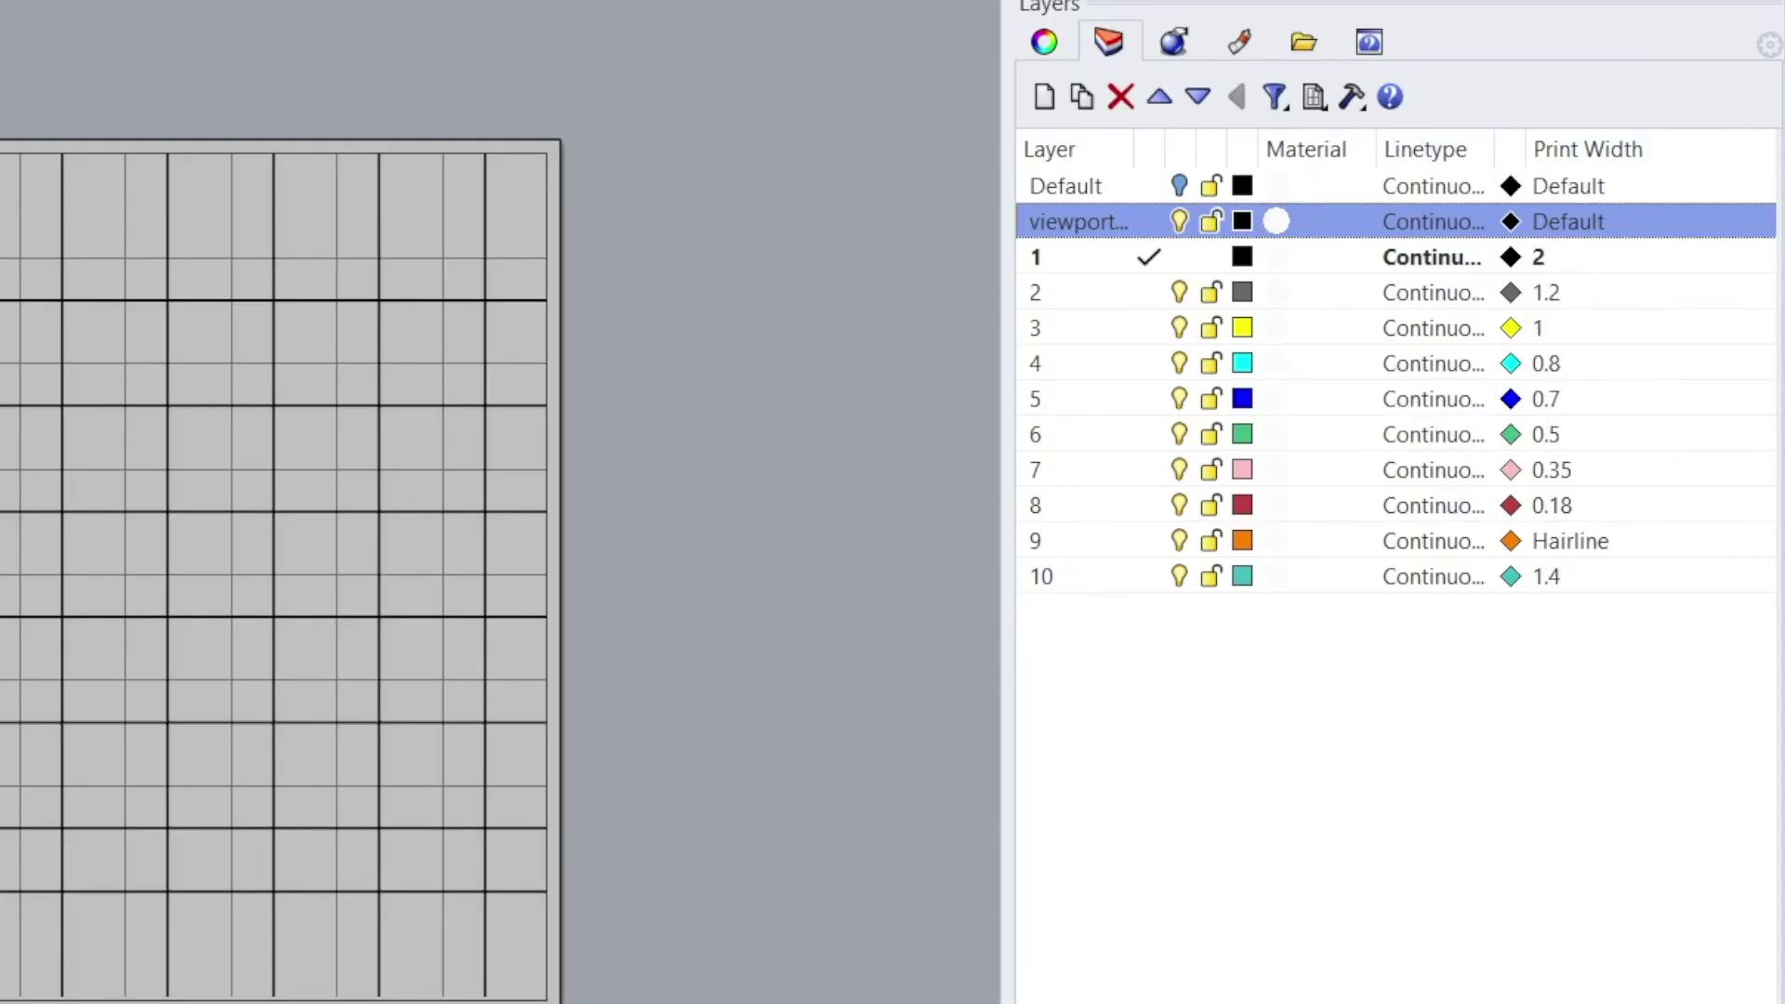
Widen the Print Color column and set layer 1's print colour to black
scroll(1270, 358, "right", 5)
scroll(1392, 359, "right", 2)
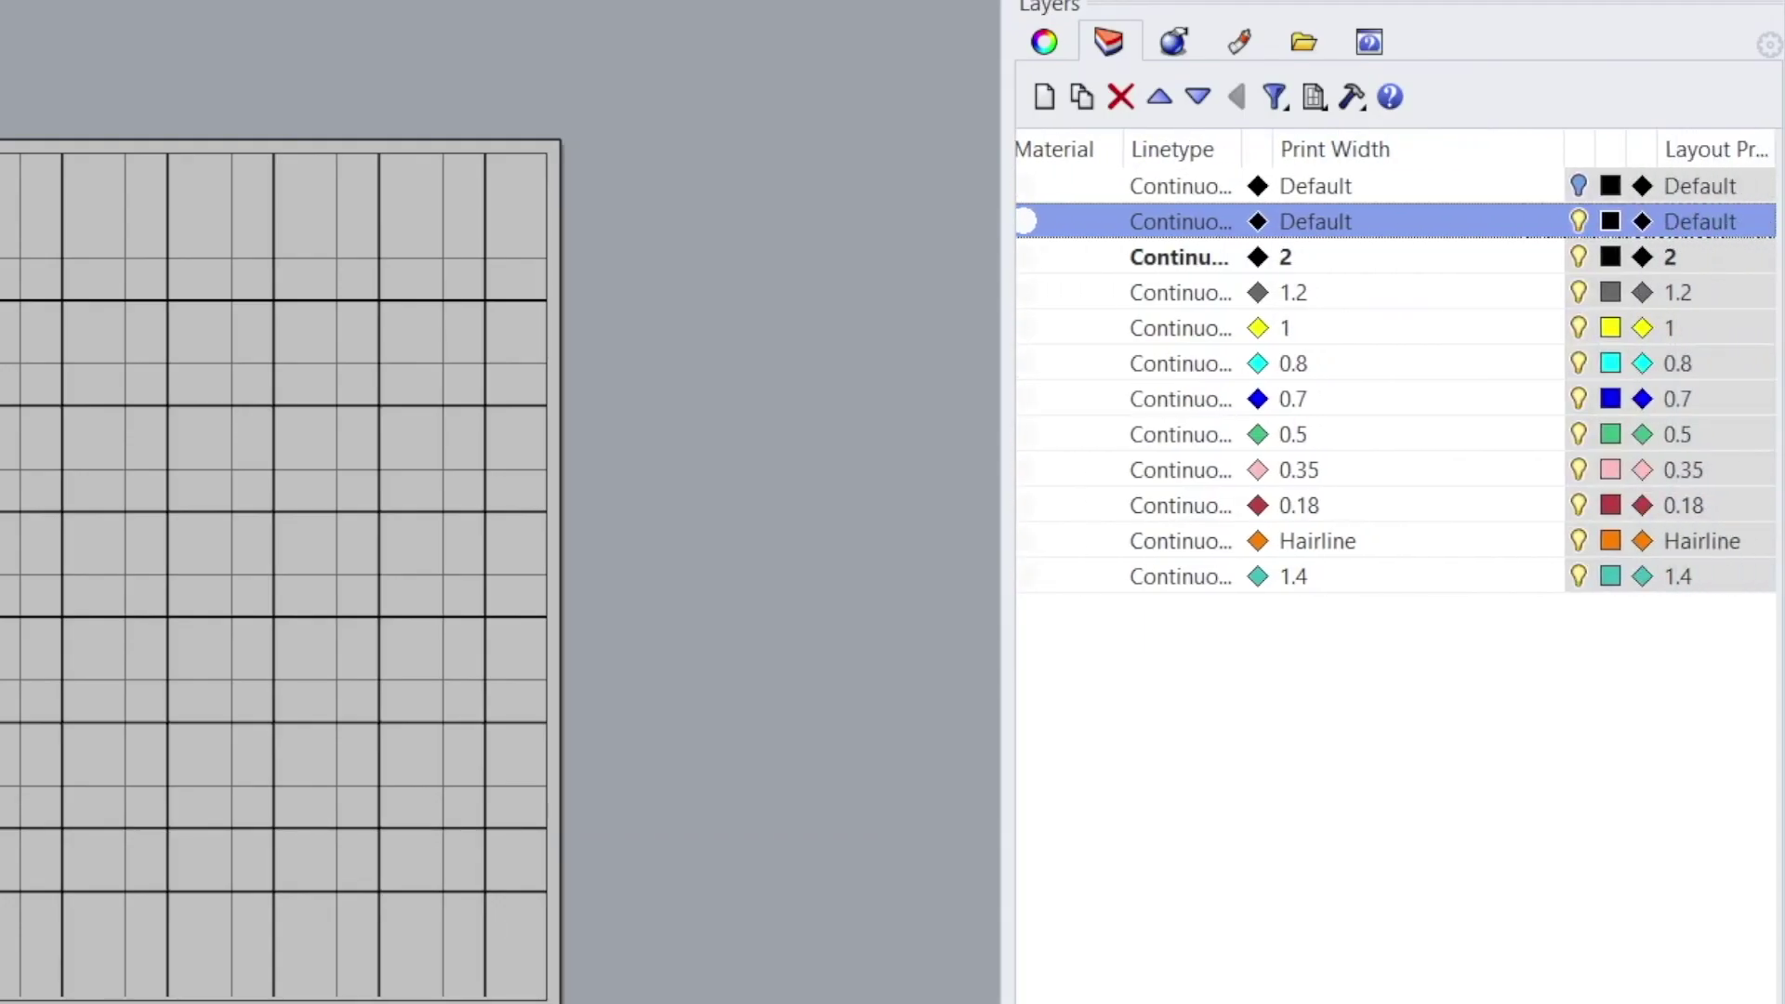
scroll(1394, 363, "left", 6)
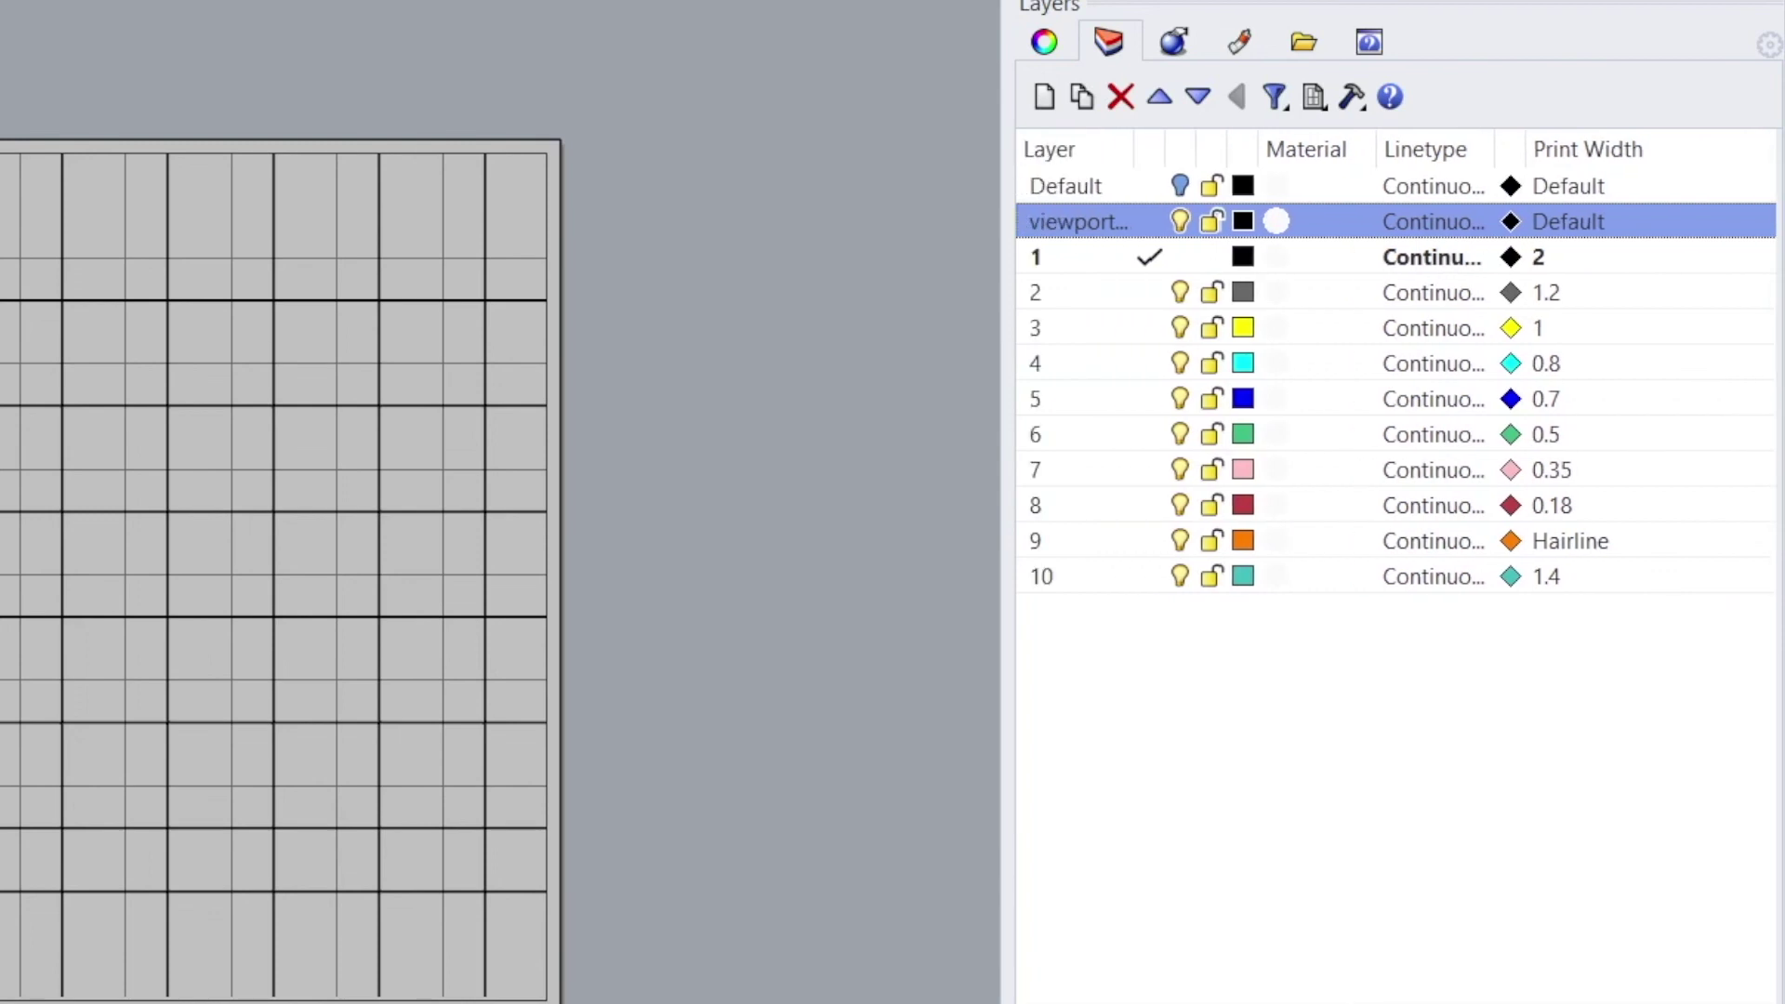
left_click_drag(1524, 149, 1687, 150)
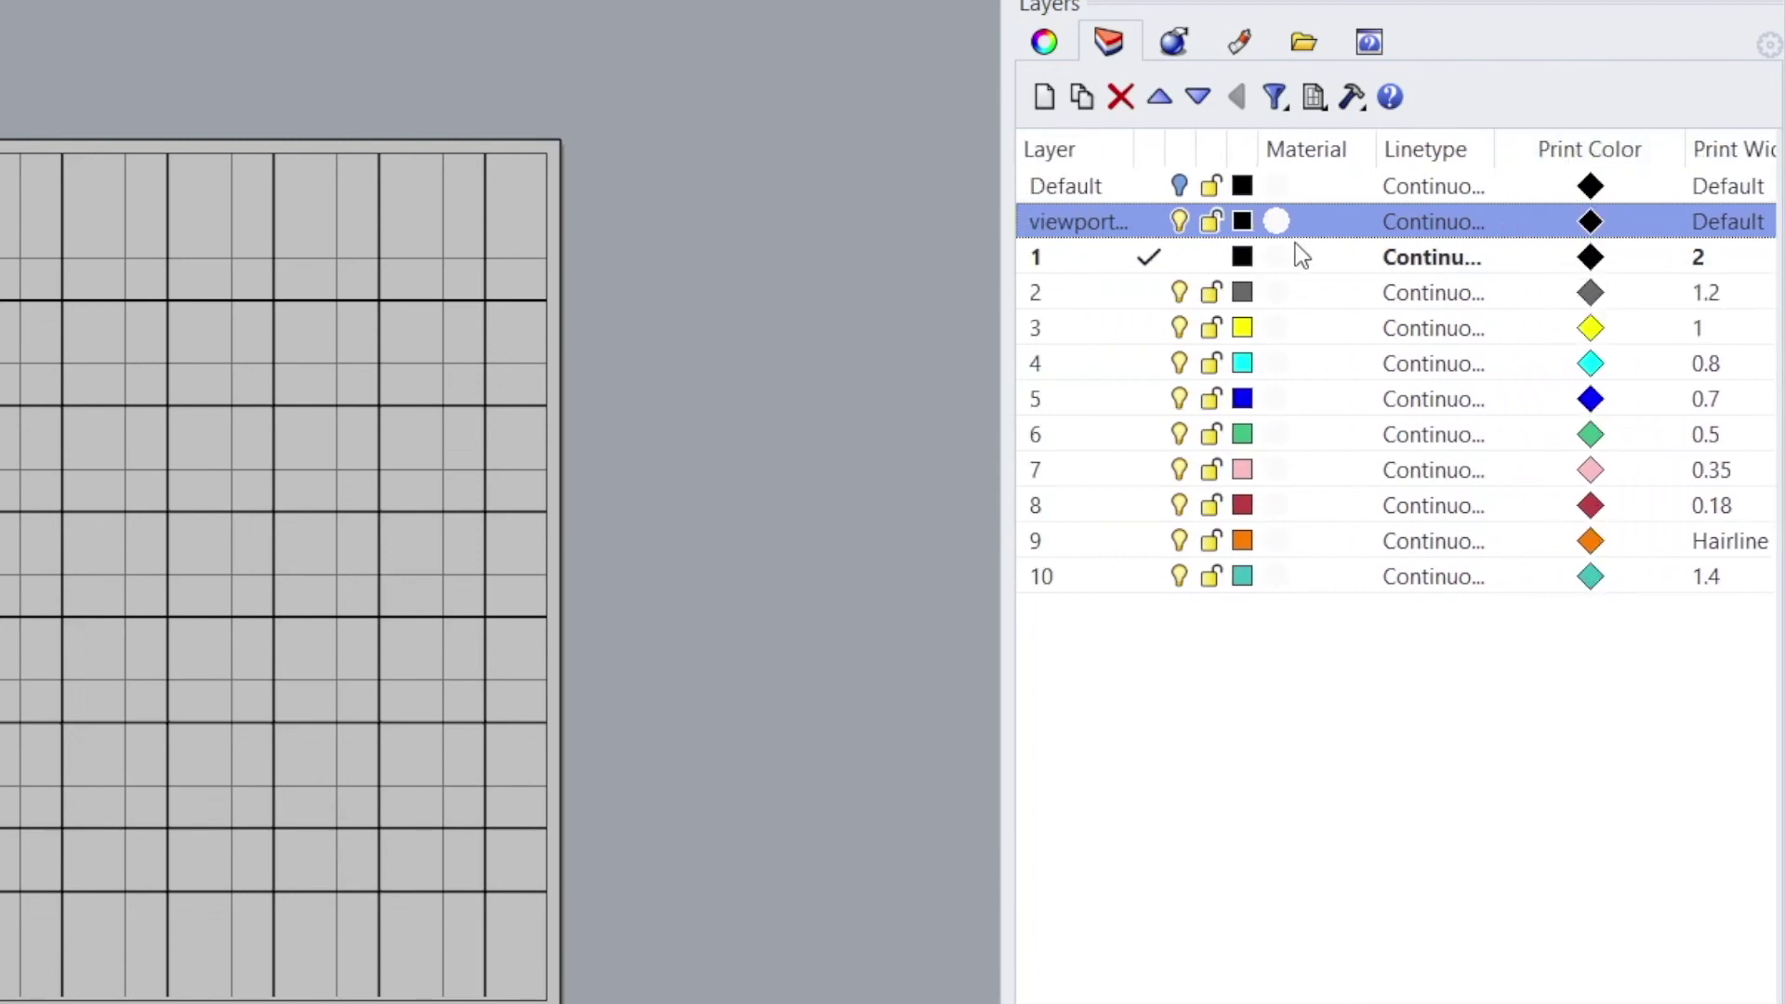
left_click(1588, 264)
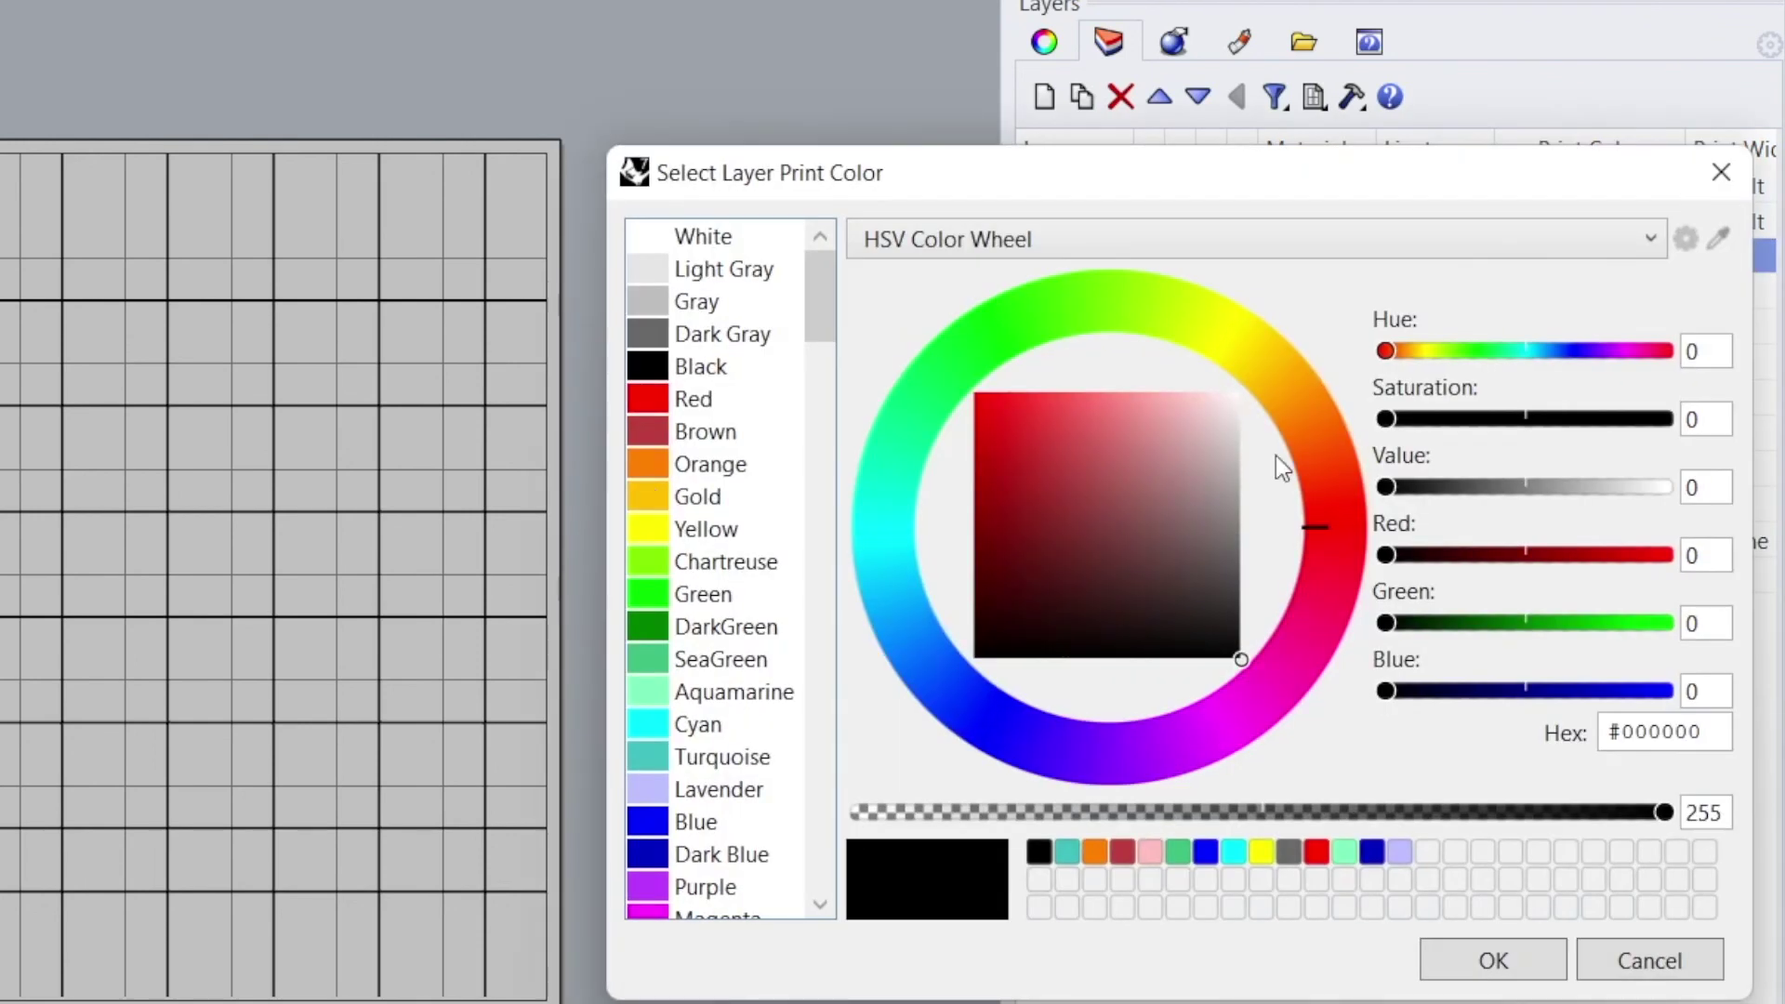
left_click(697, 367)
left_click(1493, 960)
Set the print colour of layers 2, 3, 4 and the remaining layers to black
left_click(1589, 291)
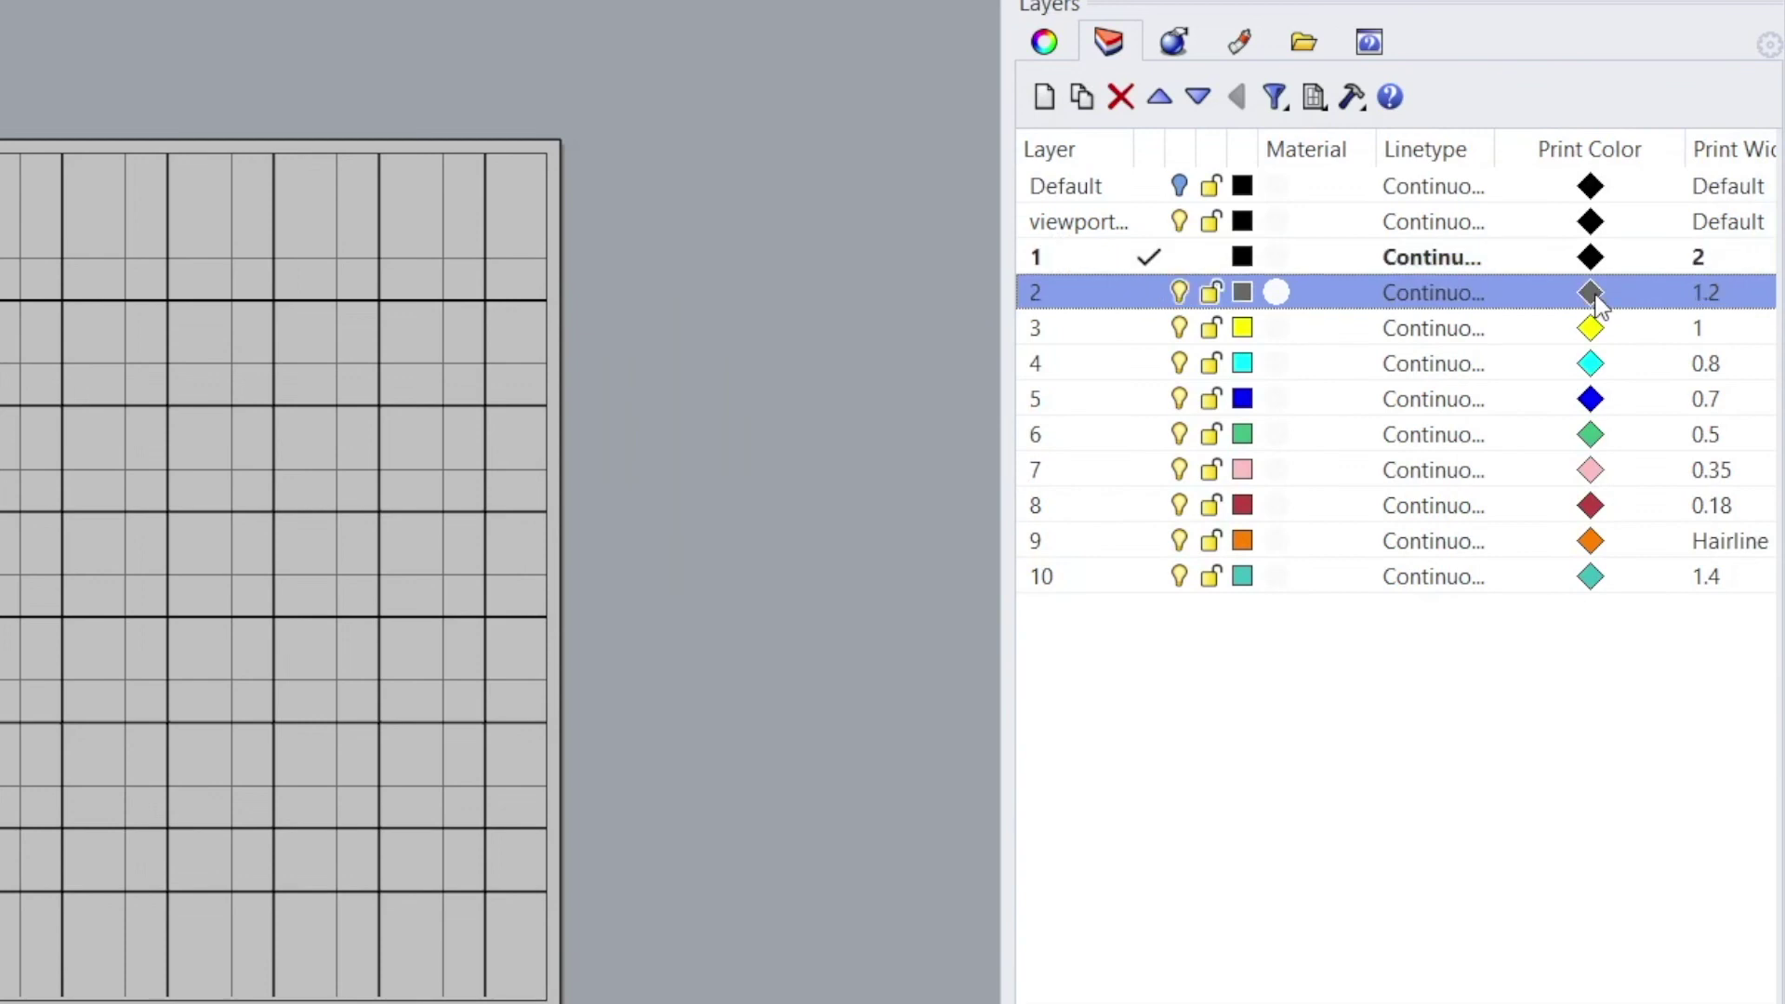
left_click(698, 367)
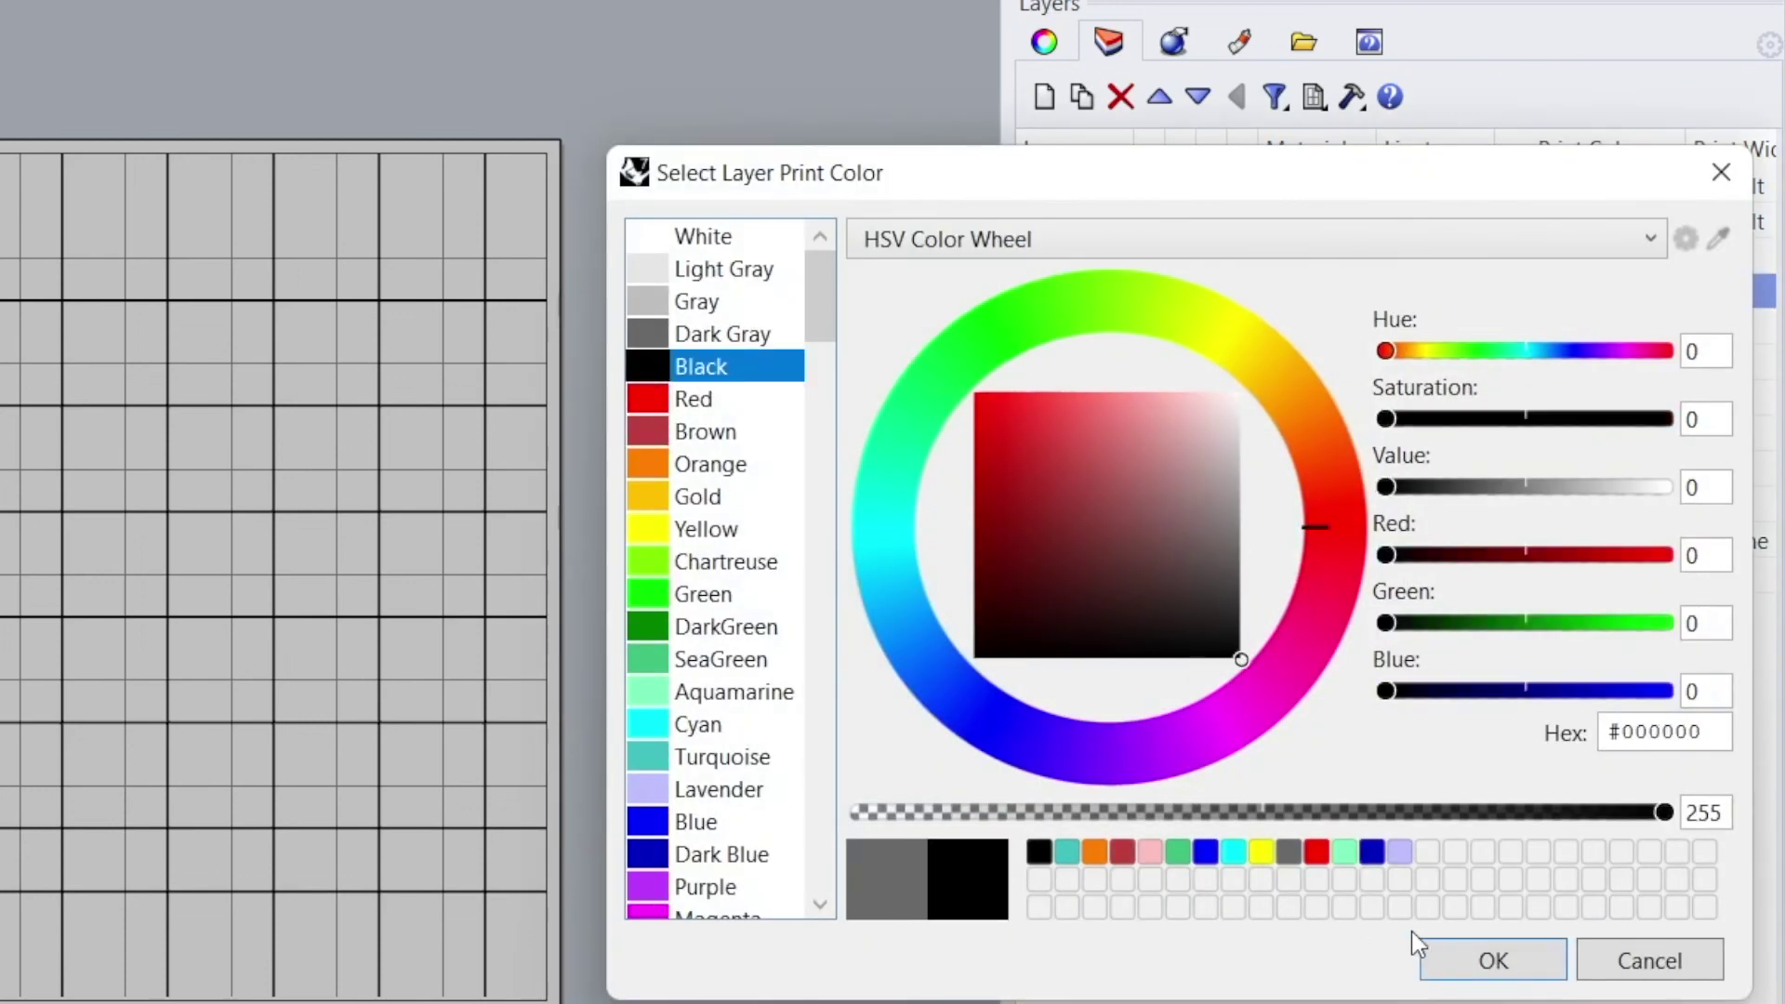
left_click(1493, 960)
left_click(1589, 319)
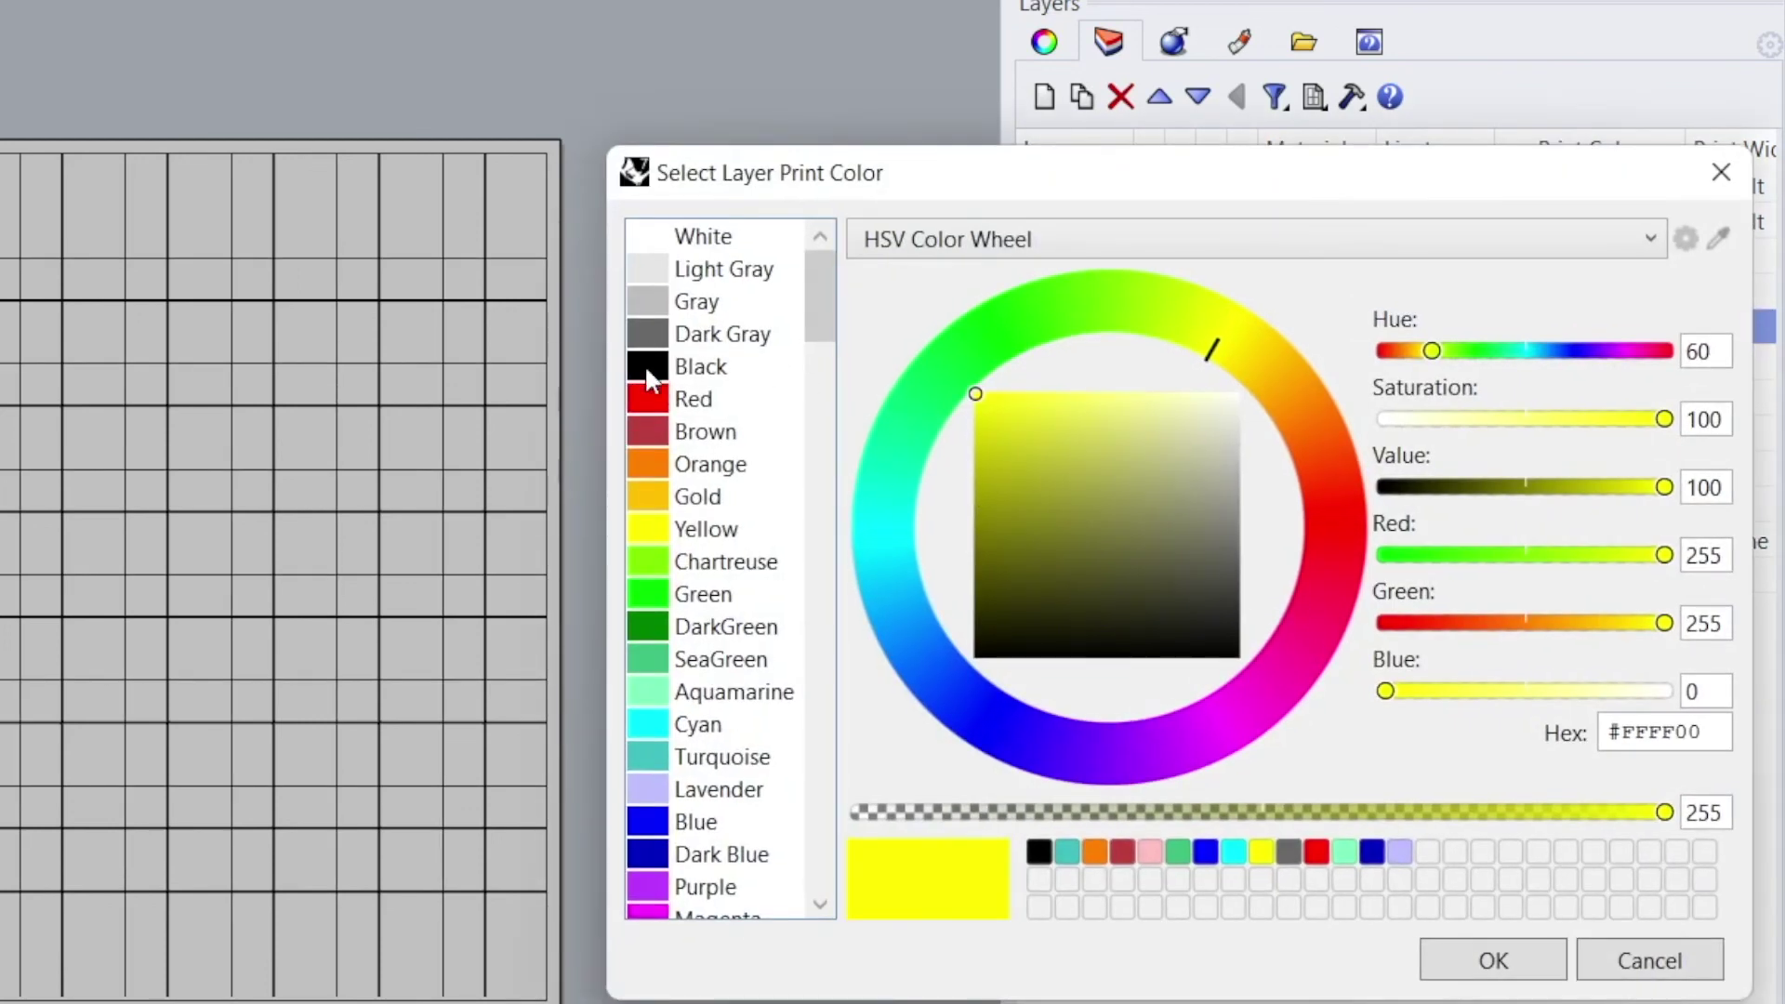
left_click(651, 370)
left_click(1493, 961)
left_click(1589, 363)
left_click(697, 374)
left_click(1493, 960)
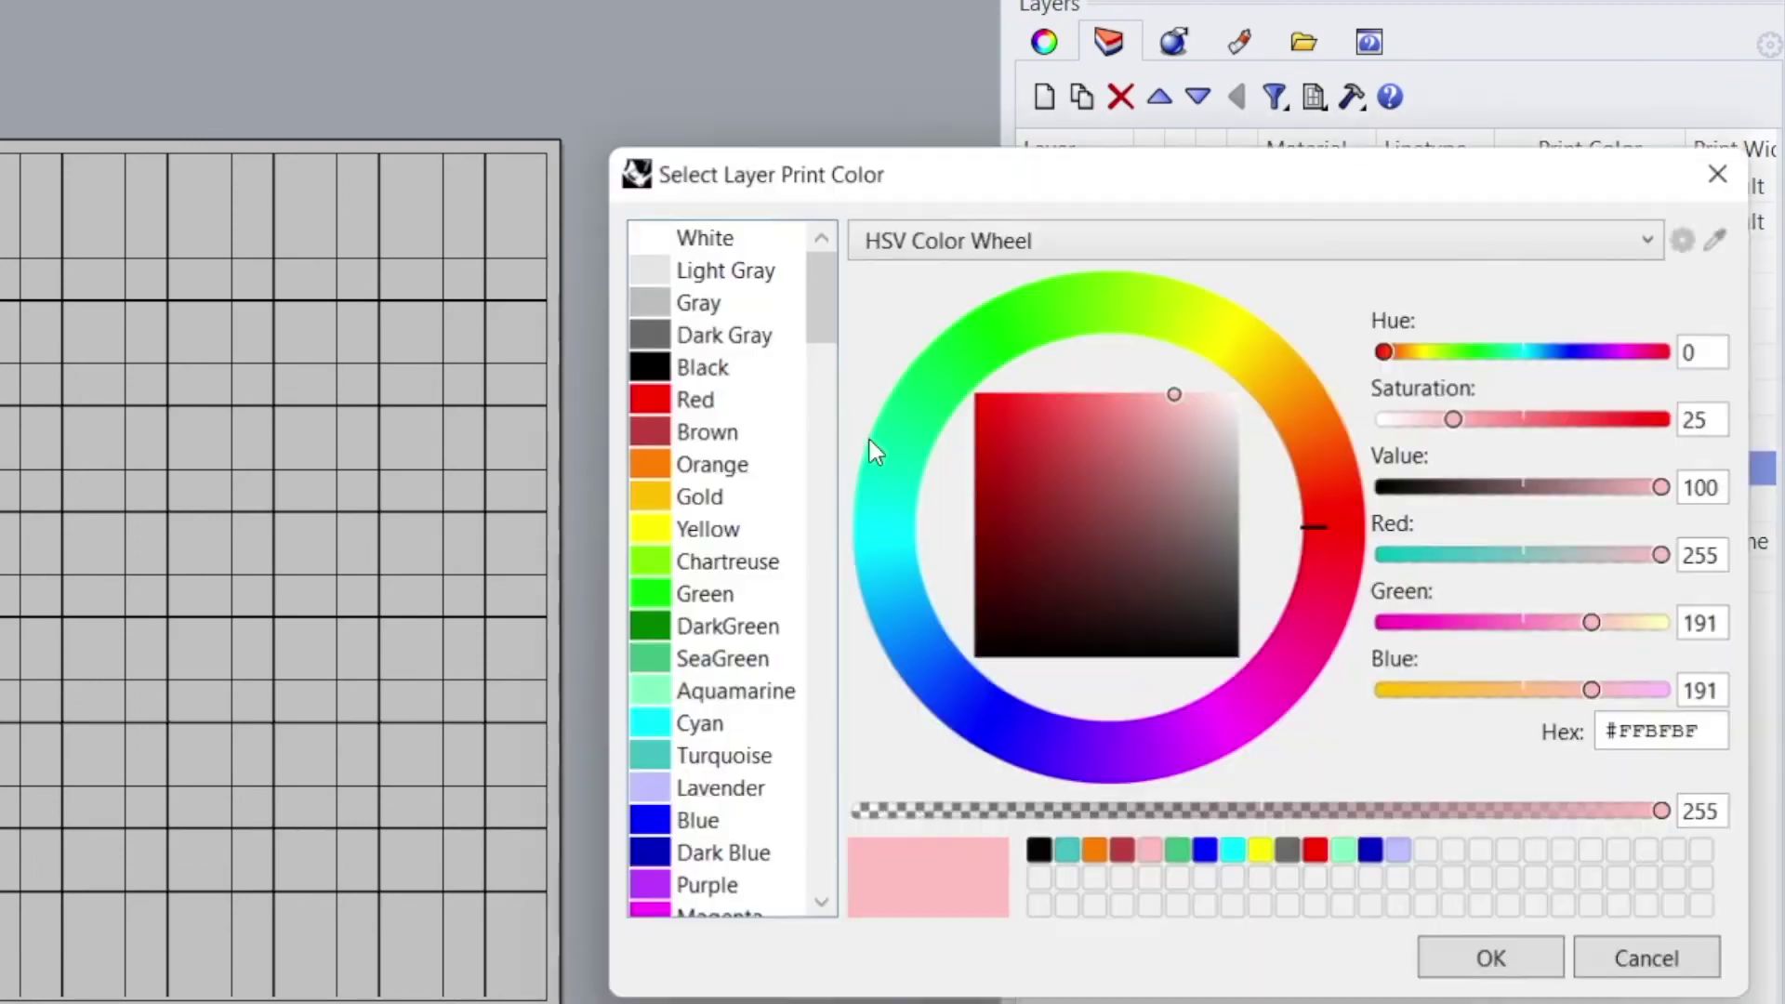
left_click(706, 372)
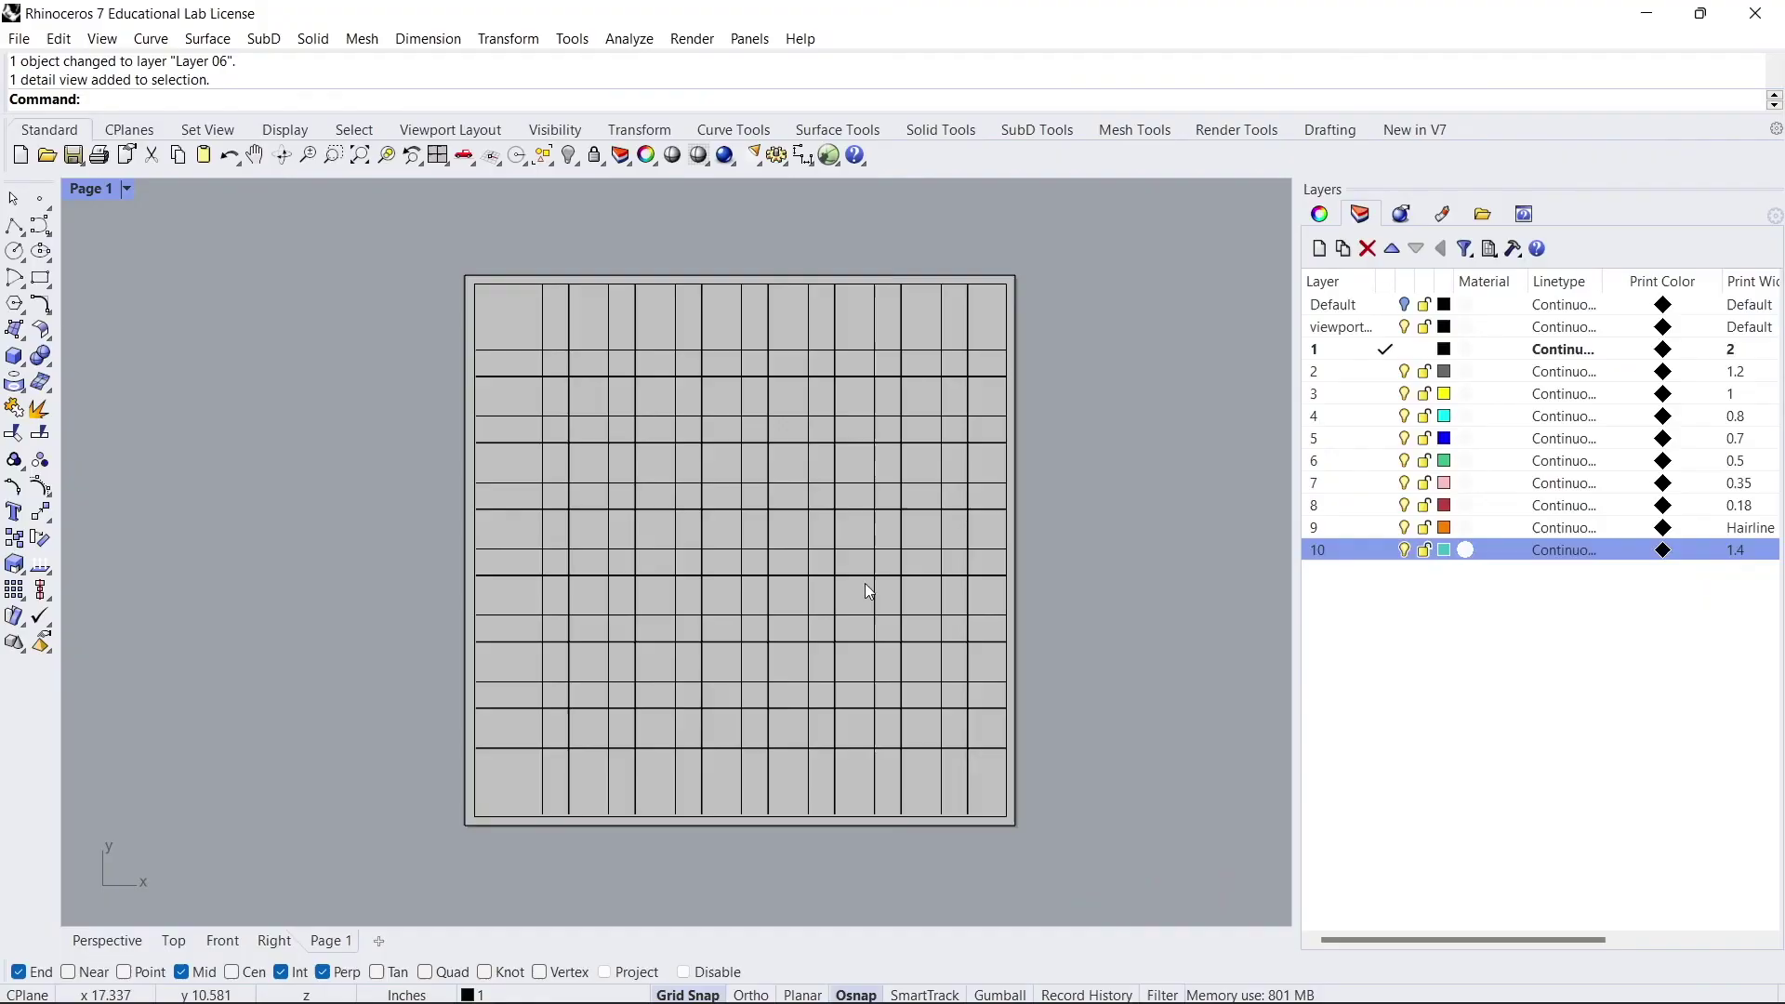